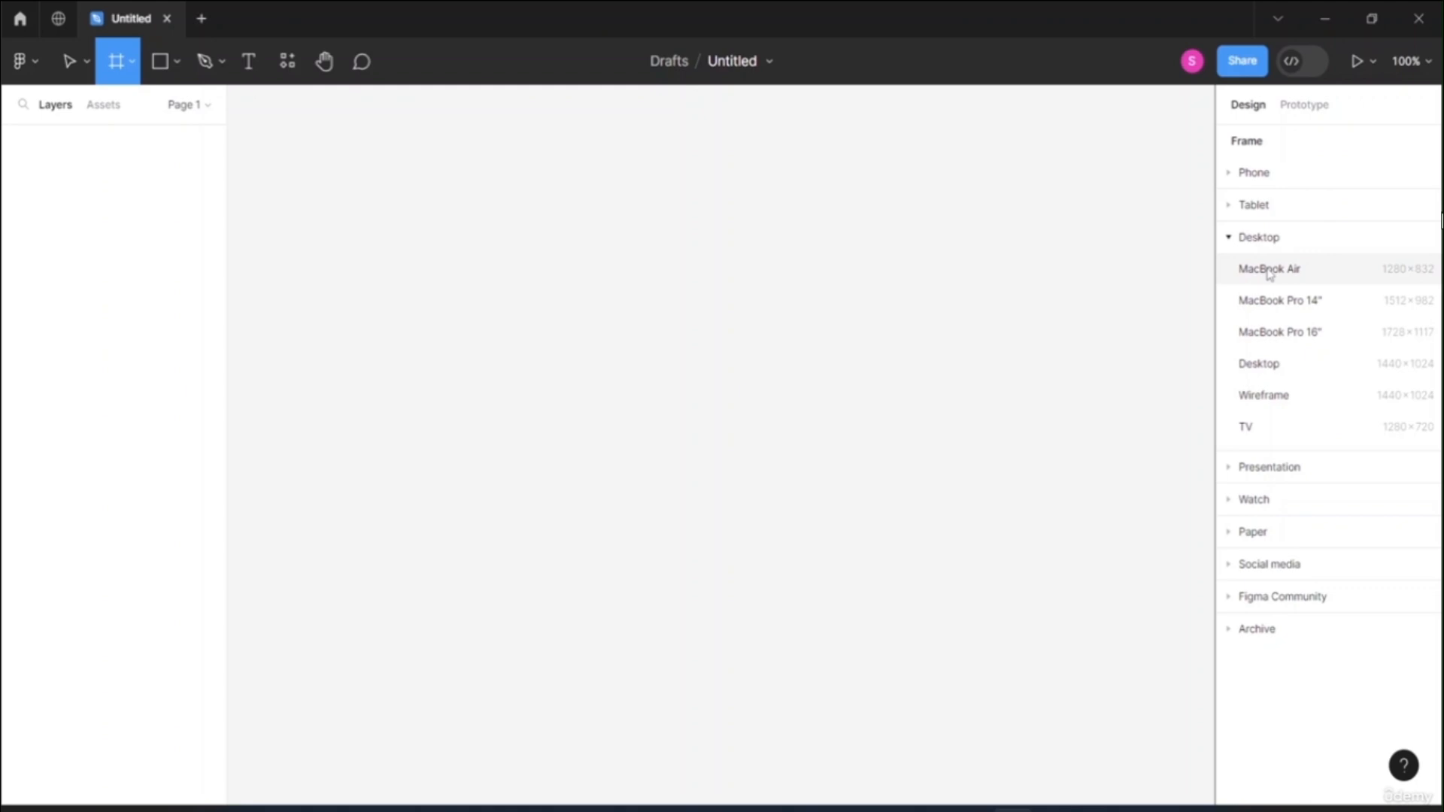
- Create a MacBook Air frame of 1280 × 832 and add a layout grid to it
{"action": "left_click", "coordinate": [1270, 270]}
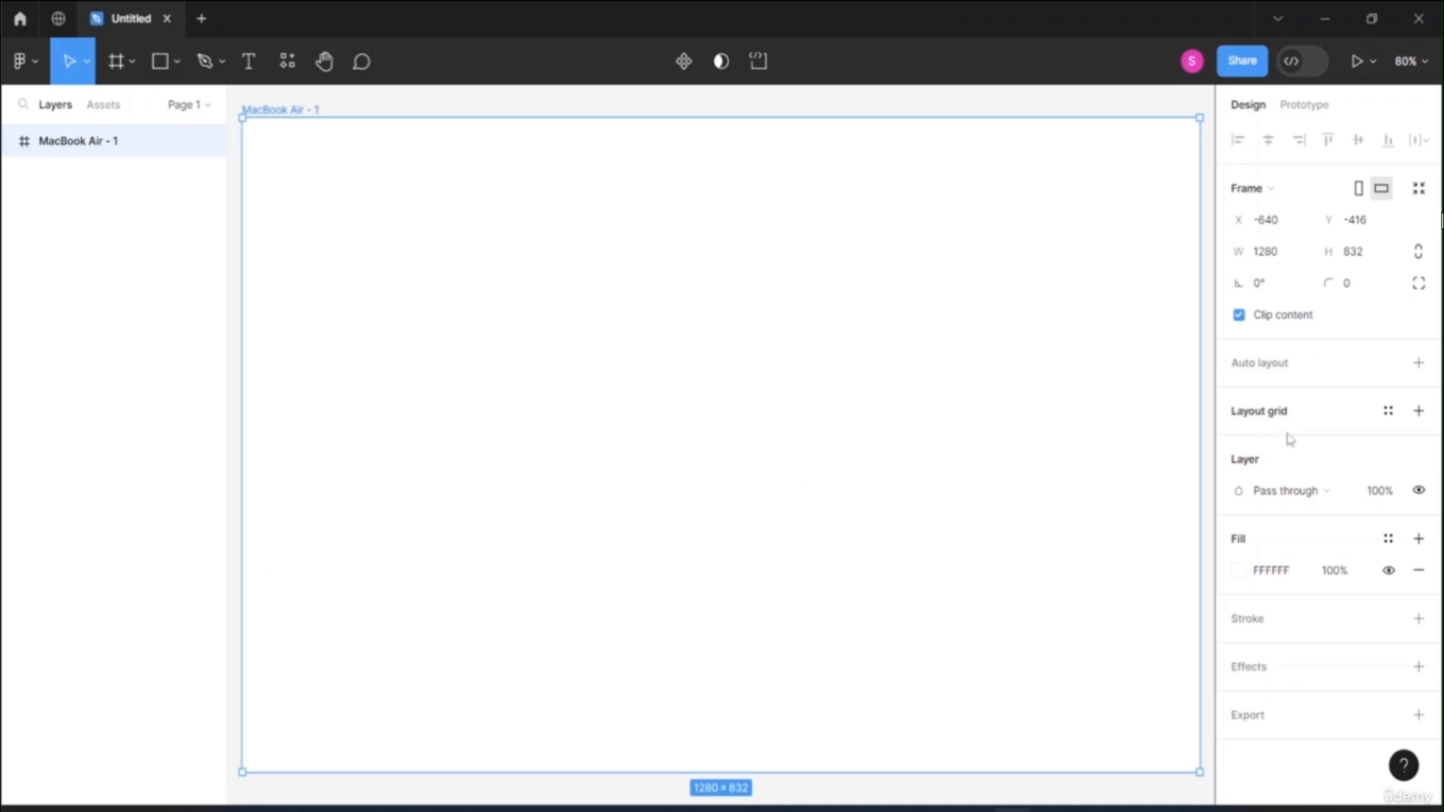
{"action": "left_click", "coordinate": [1388, 411]}
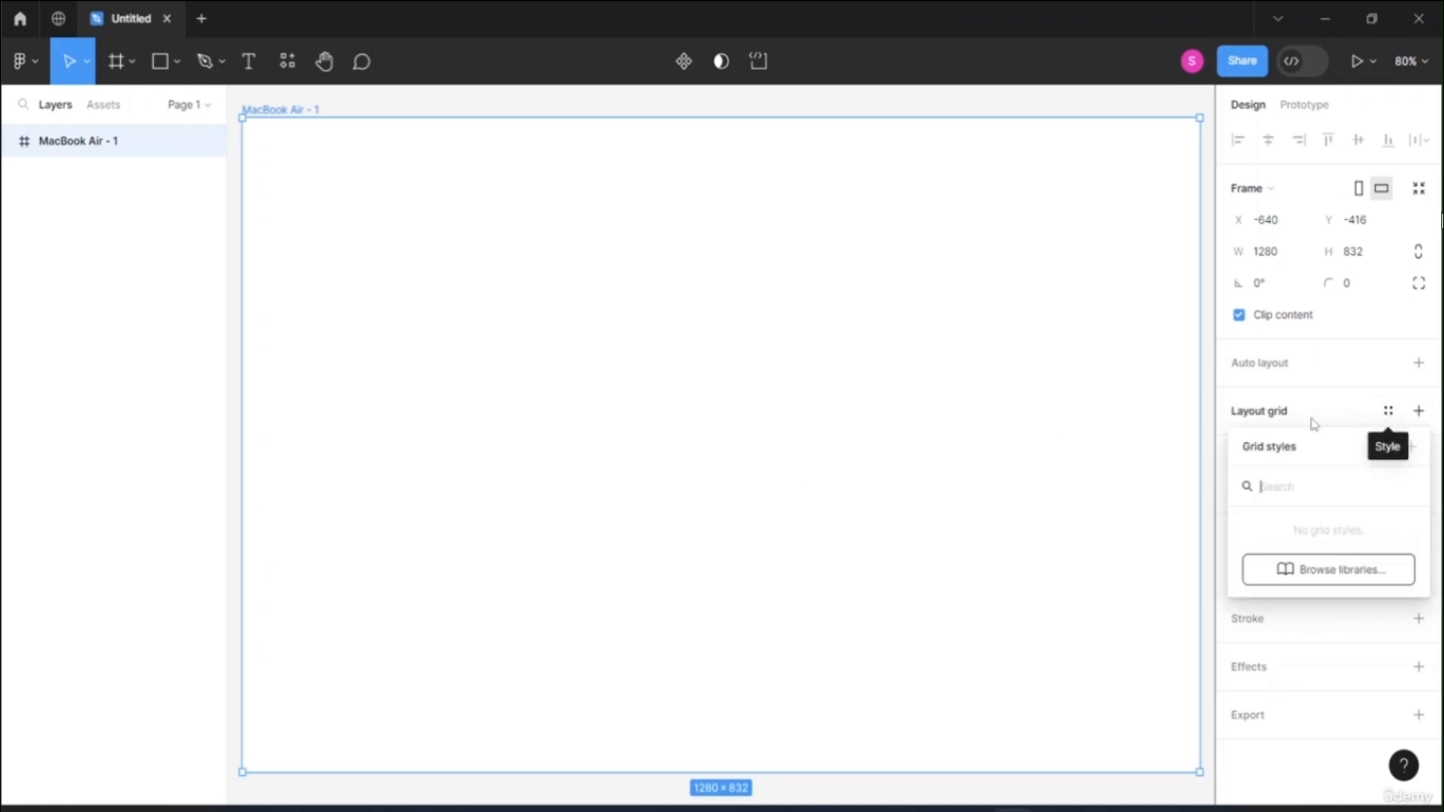
{"action": "left_click", "coordinate": [1243, 411]}
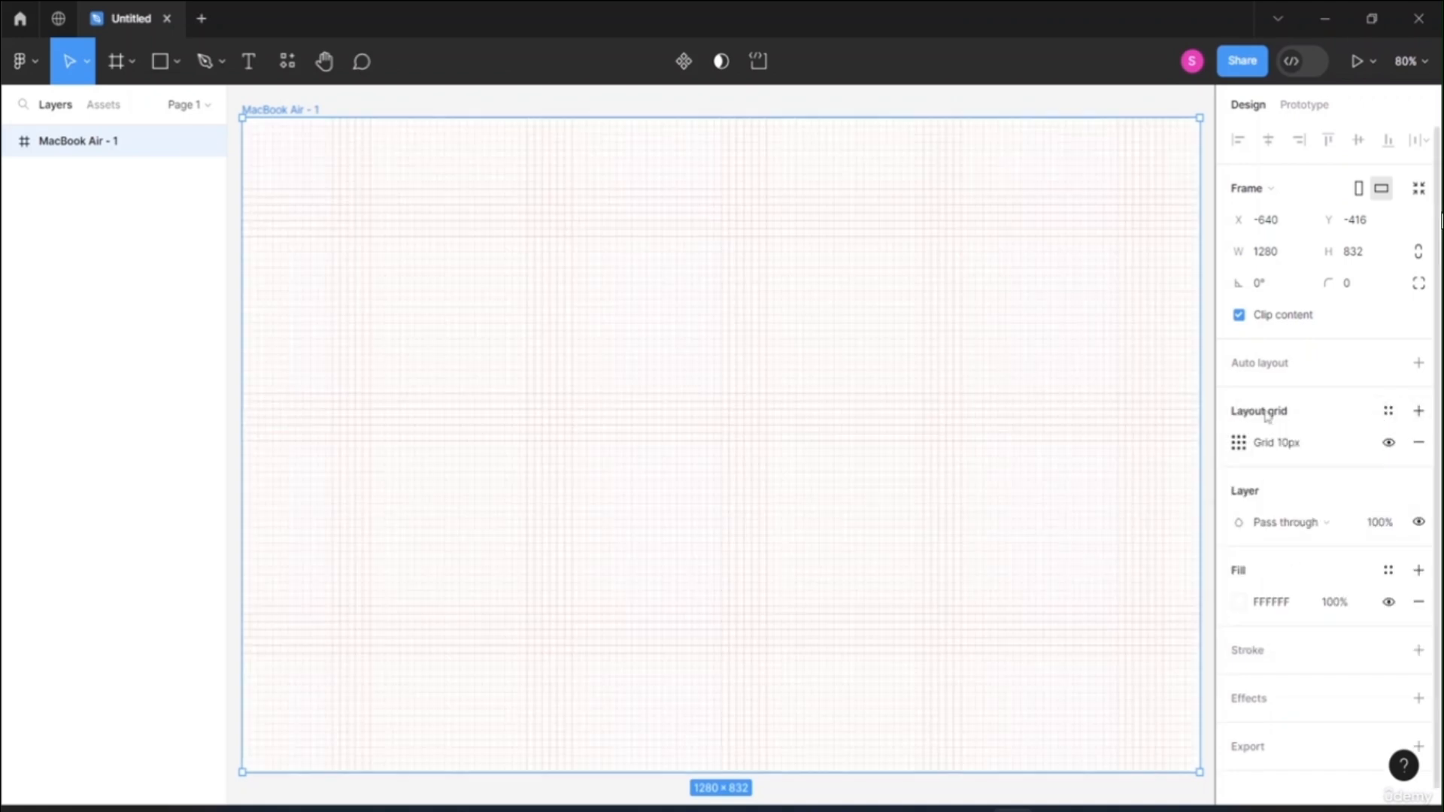
- Set the frame's layout grid size to 126 px and close the grid settings
{"action": "left_click", "coordinate": [1242, 452]}
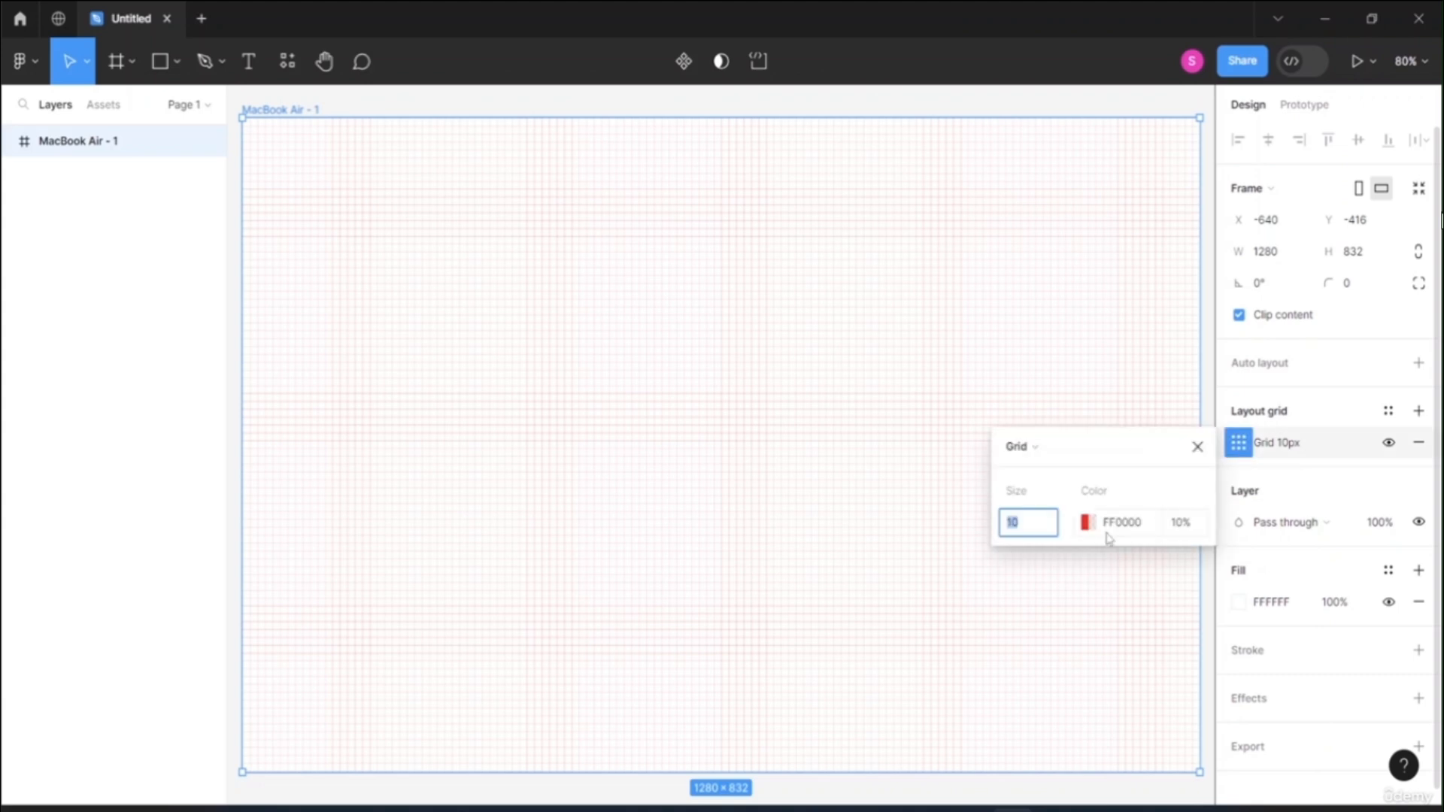
{"action": "left_click", "coordinate": [1029, 526]}
{"action": "key", "text": "Return"}
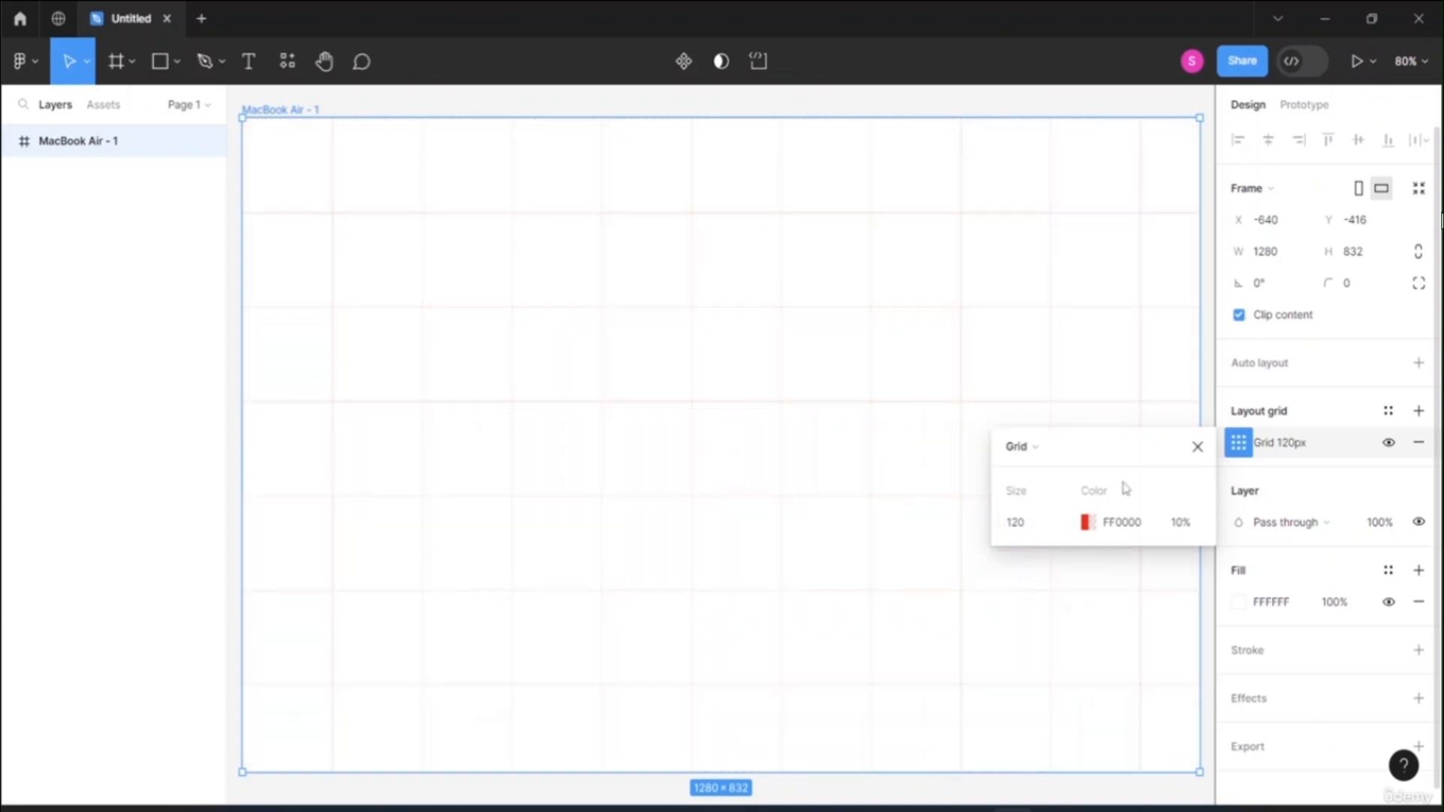
{"action": "left_click", "coordinate": [1039, 529]}
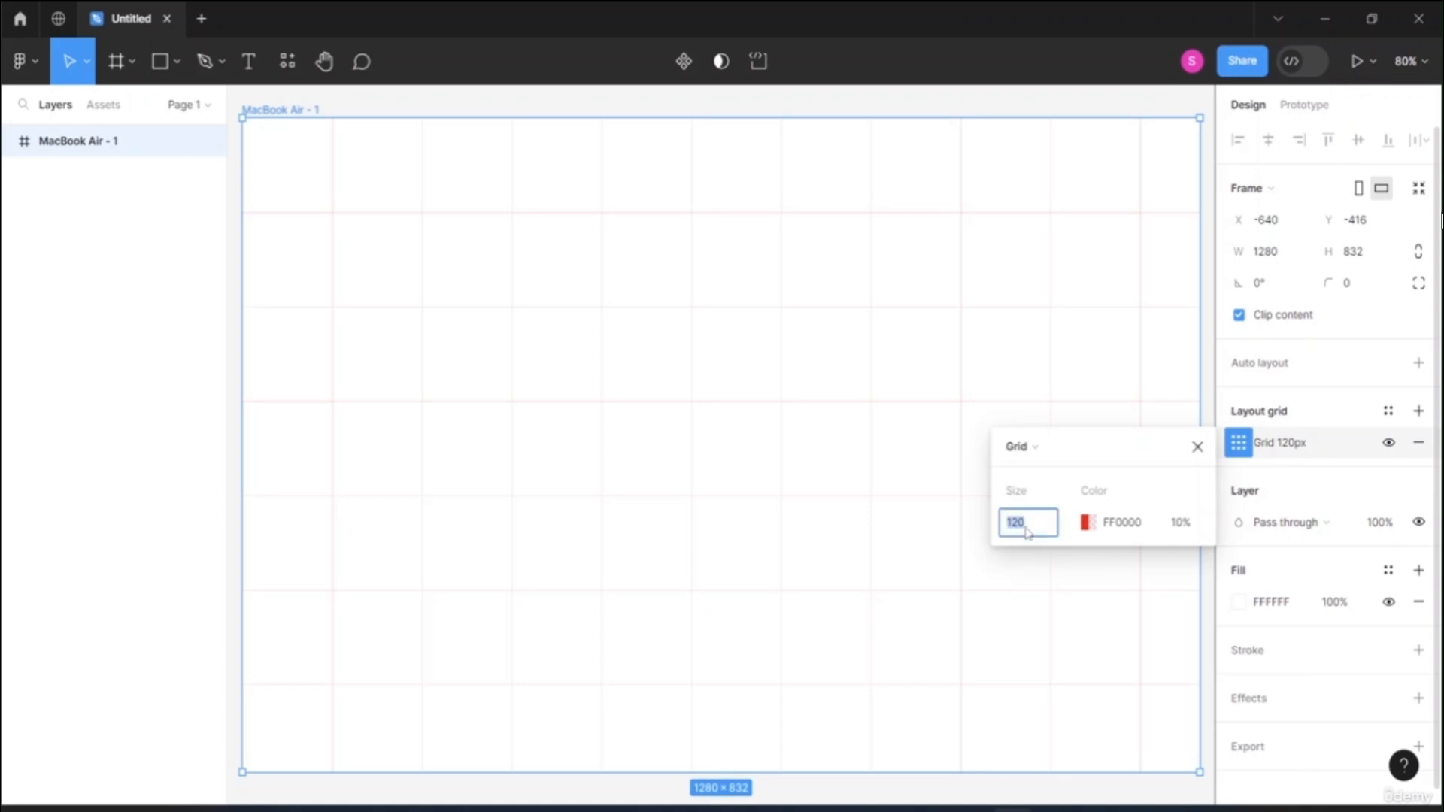
{"action": "left_click", "coordinate": [1038, 531]}
{"action": "type", "text": "6"}
{"action": "key", "text": "Return"}
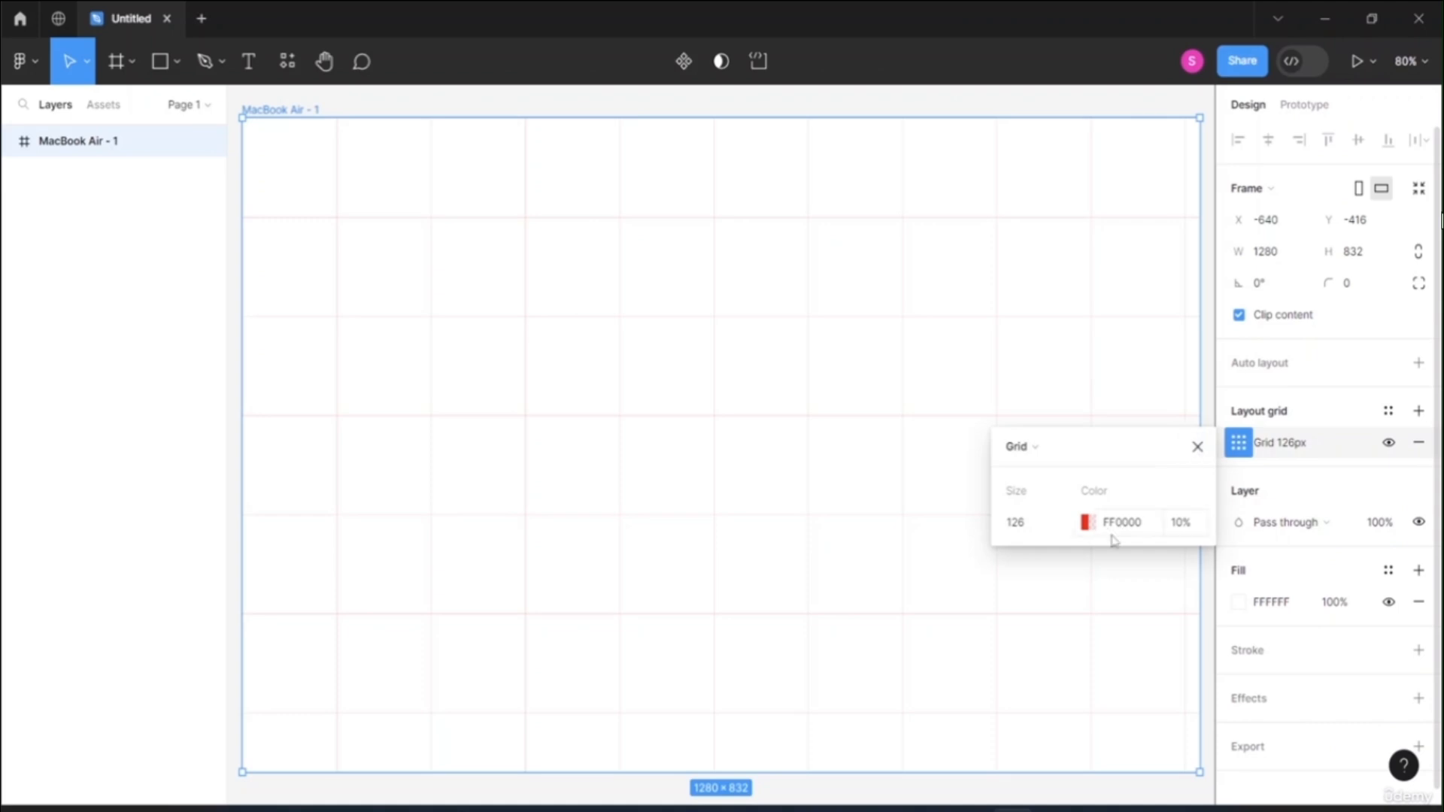
{"action": "left_click", "coordinate": [1196, 446]}
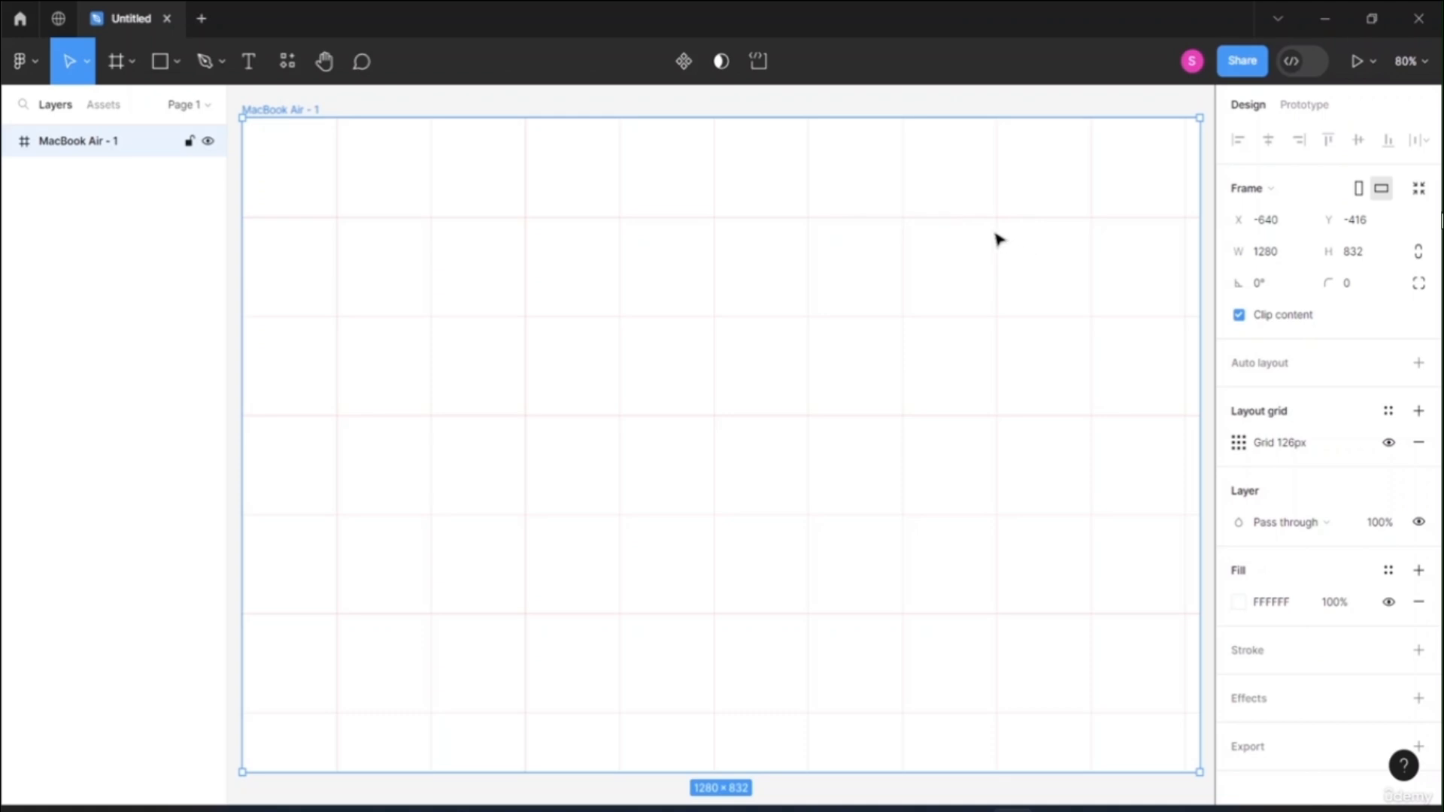
- Draw a 126 × 126 square filling one grid cell at X 882, Y 126, and deselect it
{"action": "left_click", "coordinate": [180, 65]}
{"action": "left_click", "coordinate": [166, 110]}
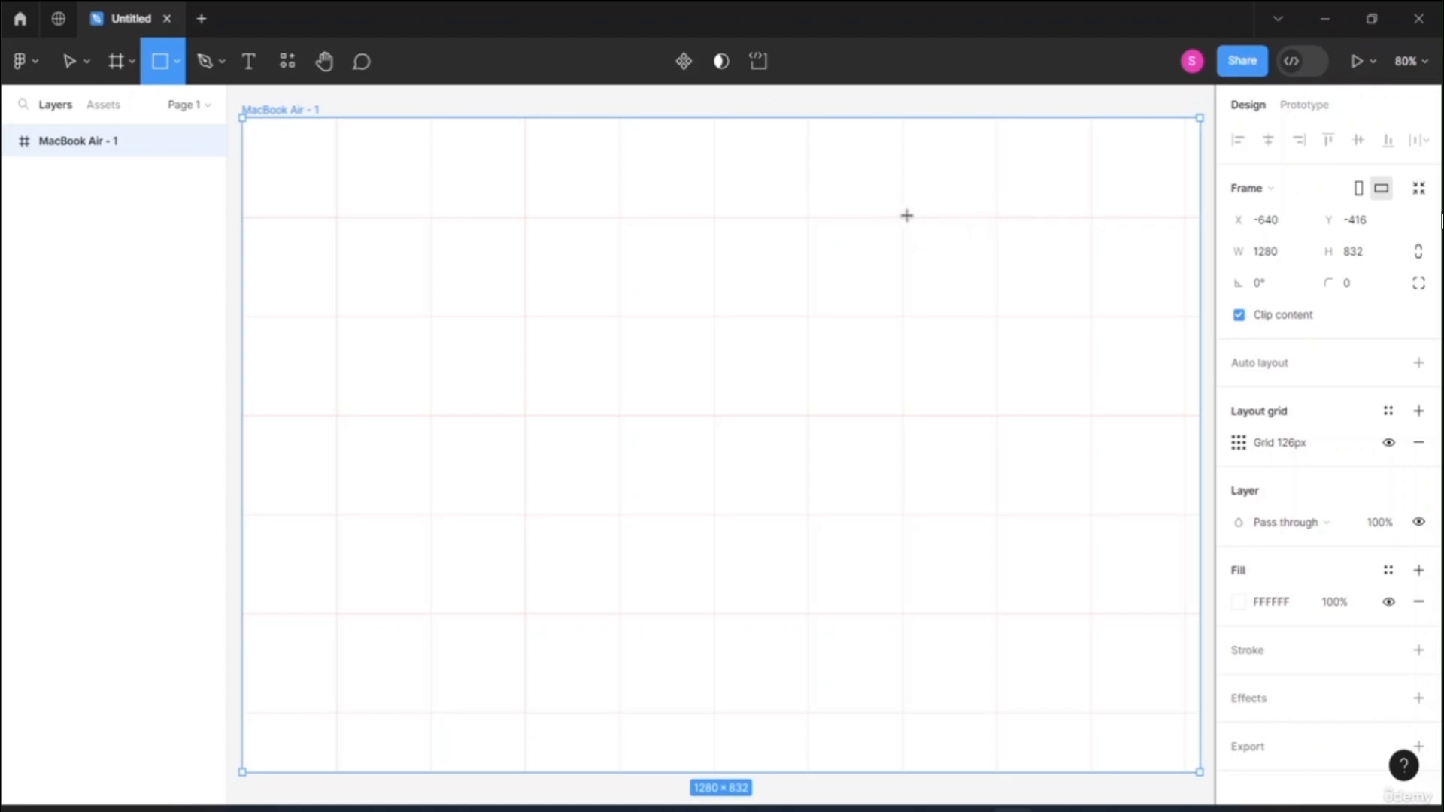
{"action": "left_click_drag", "start_coordinate": [903, 217], "coordinate": [995, 320]}
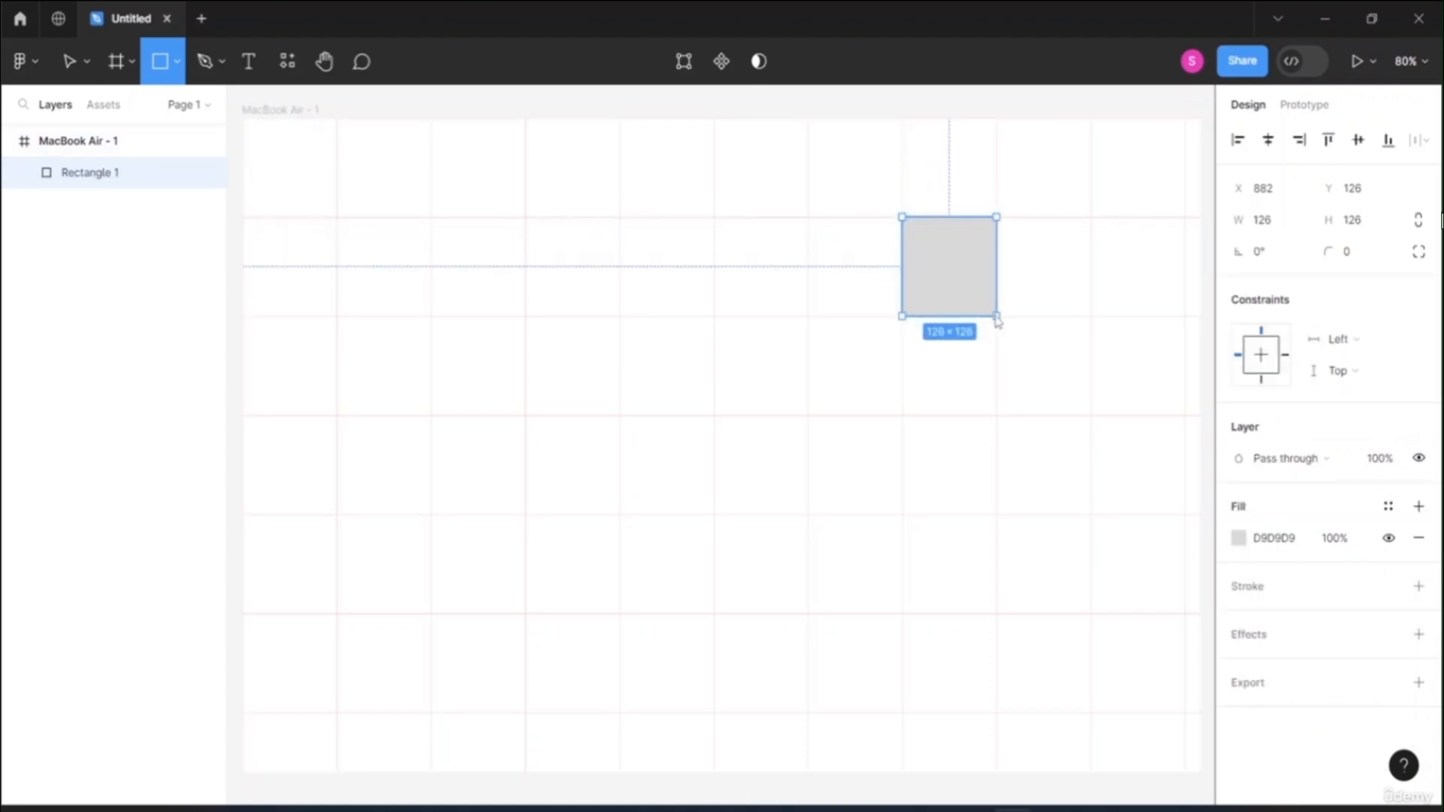
{"action": "left_click", "coordinate": [1044, 288]}
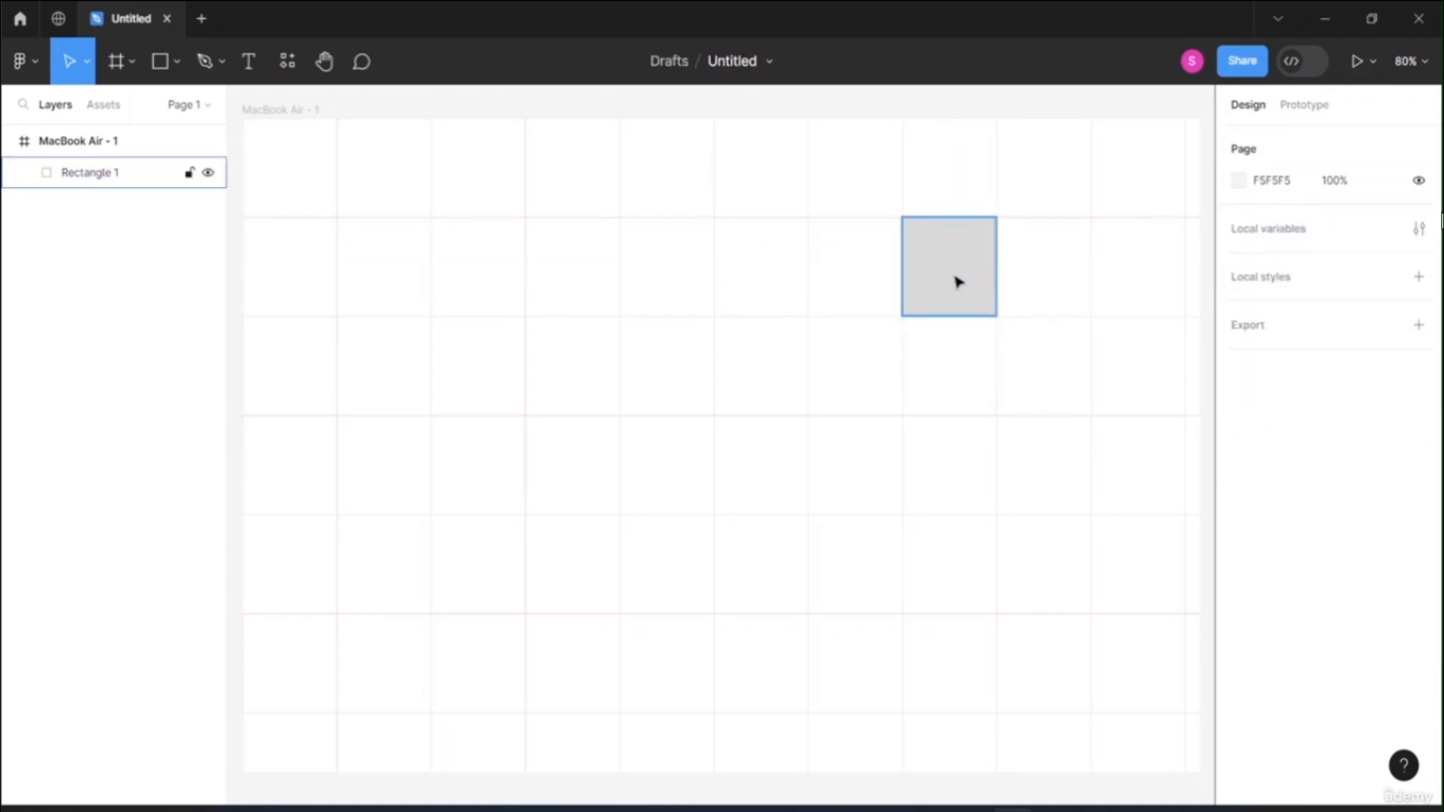
- Duplicate the square through adjoining grid cells in a stepped path down to X 1008, Y 630, plus a detached copy at X 1134, Y 378
{"action": "left_click_drag", "start_coordinate": [961, 281], "coordinate": [1049, 280]}
{"action": "left_click_drag", "start_coordinate": [961, 280], "coordinate": [1059, 665]}
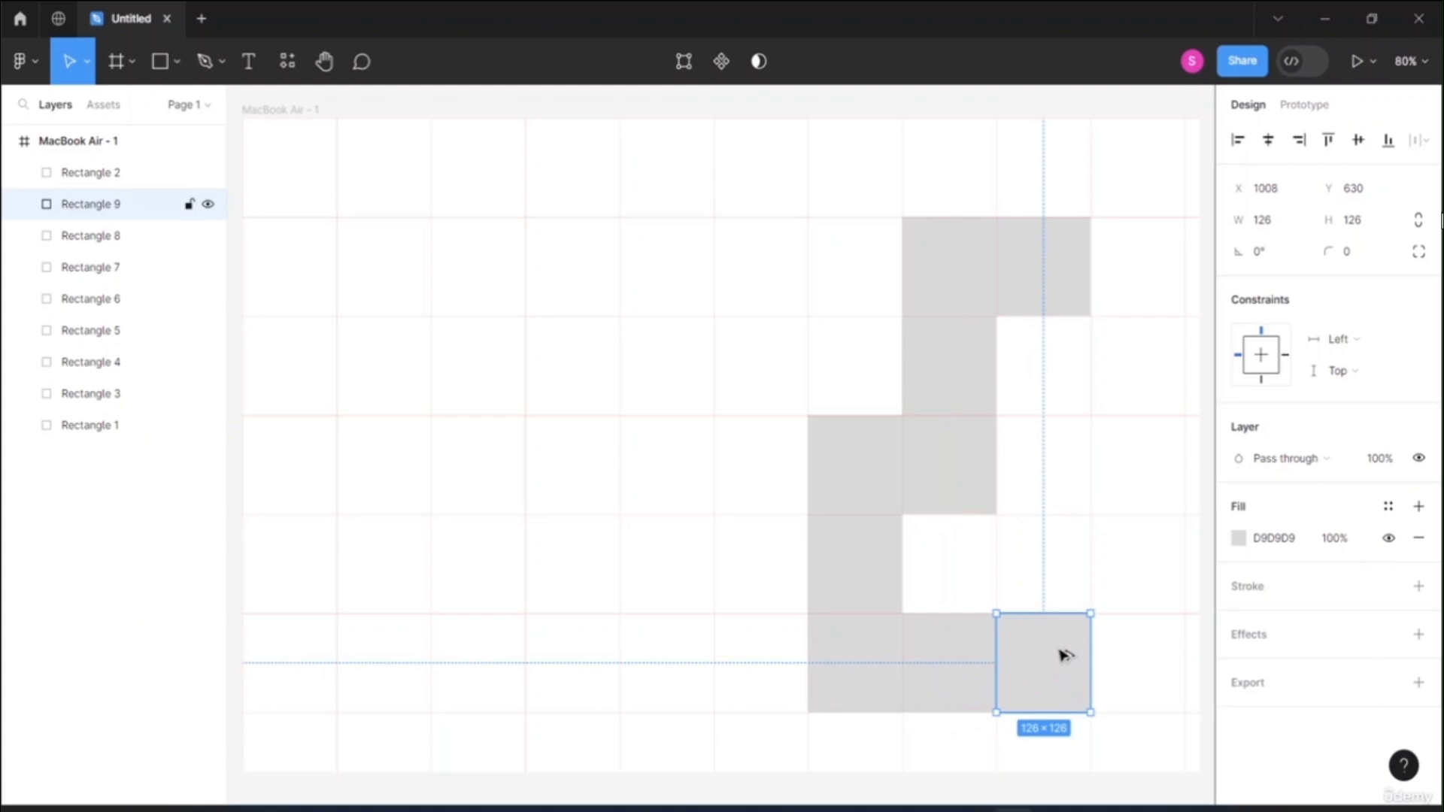
{"action": "left_click", "coordinate": [1159, 534]}
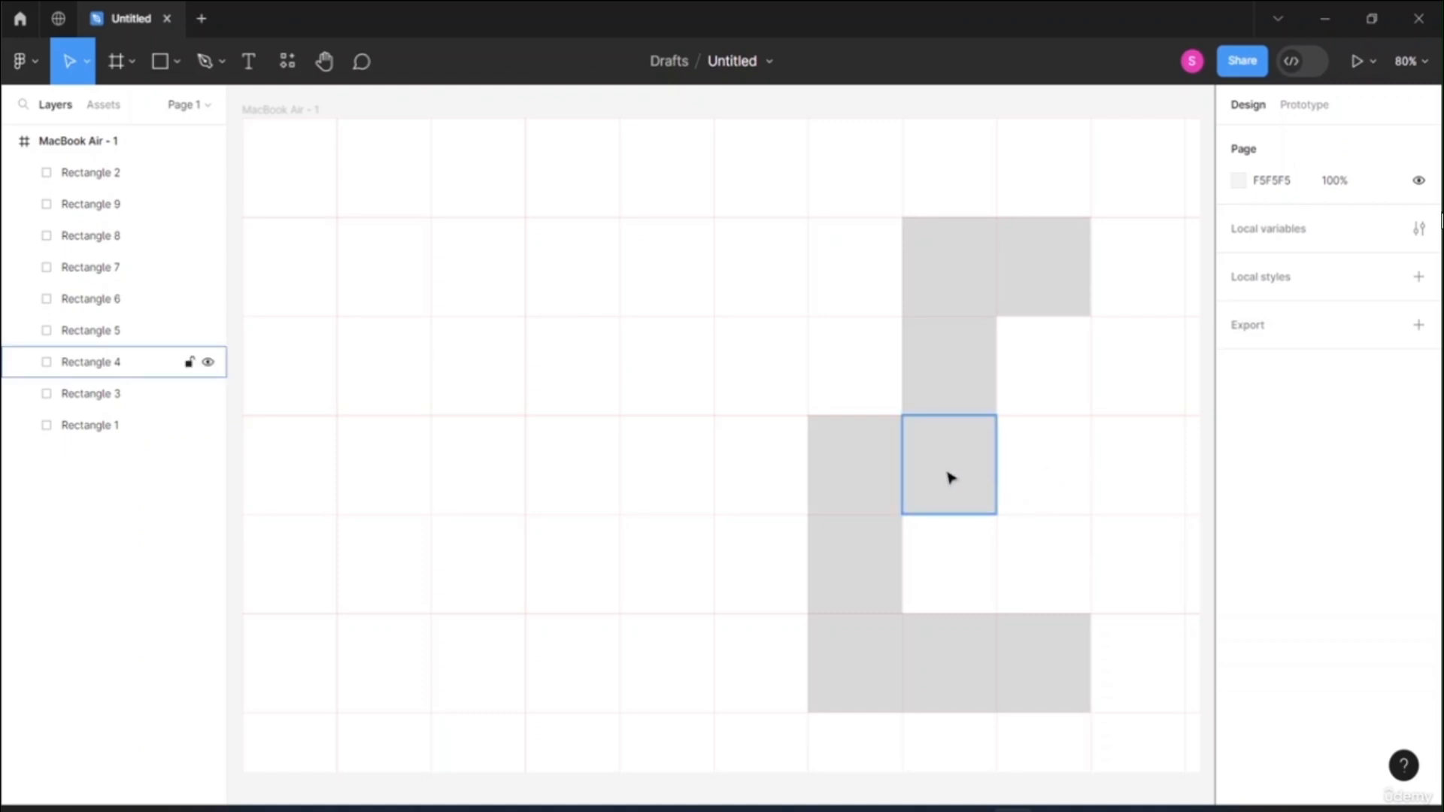
{"action": "left_click_drag", "start_coordinate": [951, 477], "coordinate": [1137, 480]}
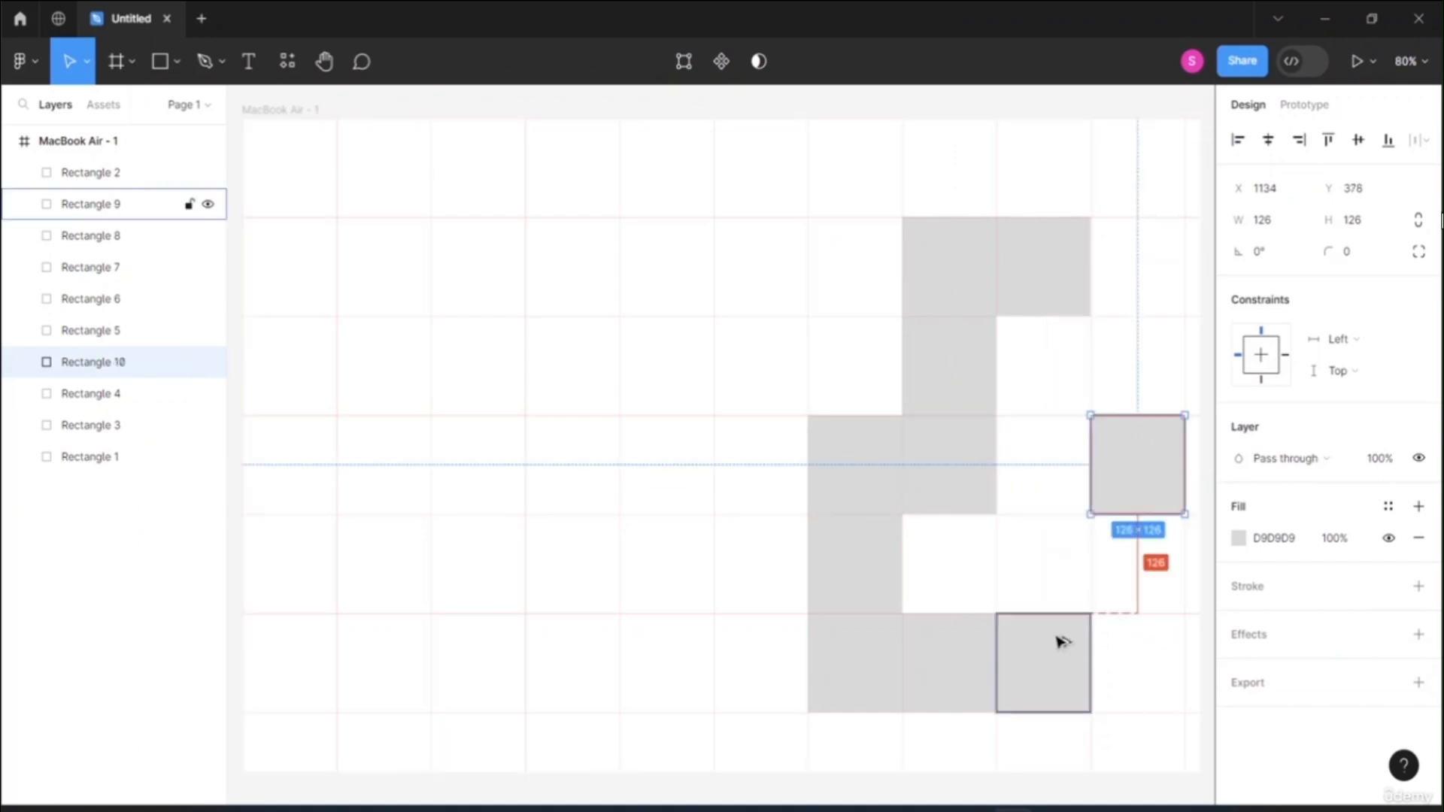
{"action": "left_click_drag", "start_coordinate": [1038, 651], "coordinate": [1128, 639]}
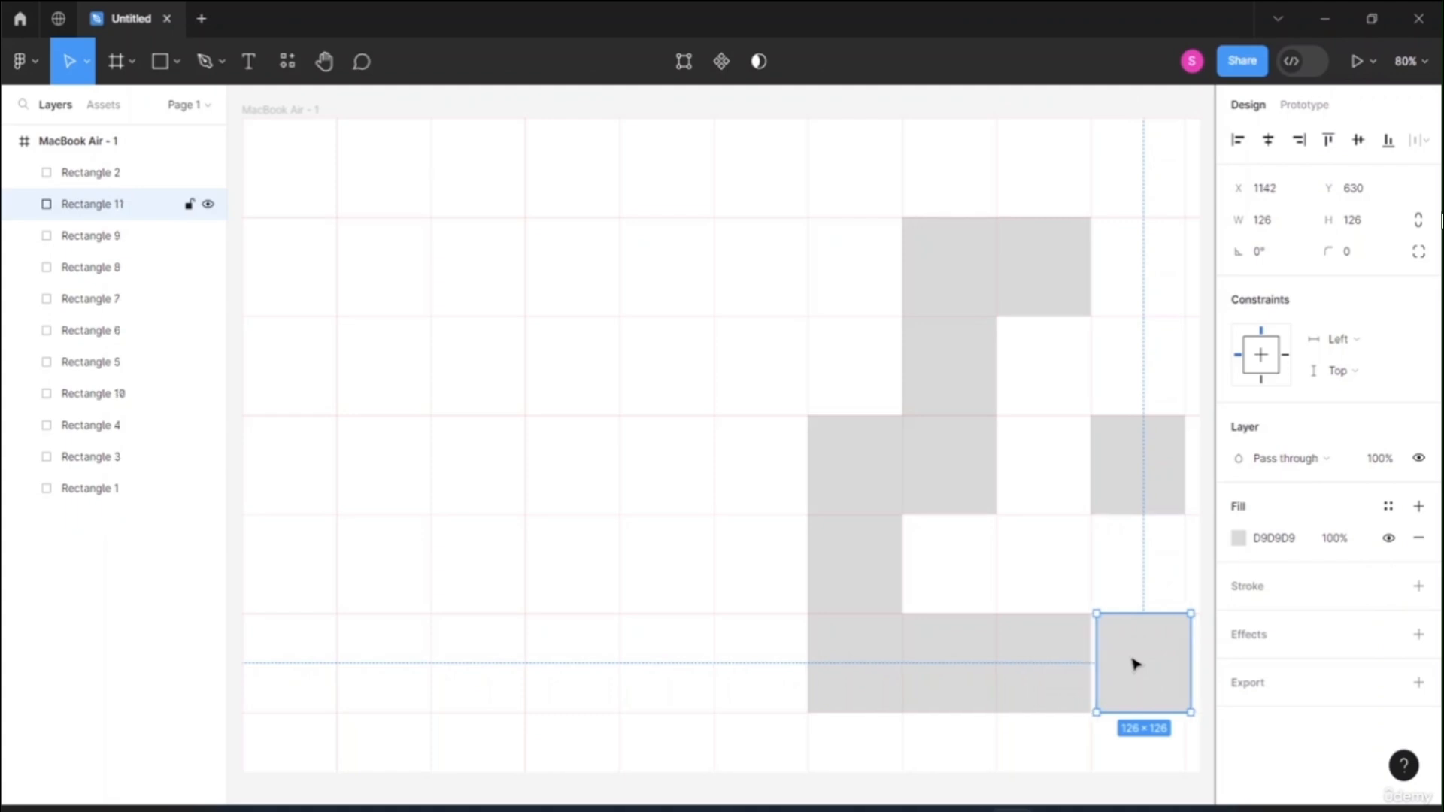
{"action": "key", "text": "ctrl+z"}
{"action": "key", "text": "ctrl+z"}
- Duplicate the last square of the lowest row into the grid cells at X 1134, Y 630 and X 1134, Y 504
{"action": "scroll", "coordinate": [1017, 644], "scroll_direction": "up", "scroll_amount": 1}
{"action": "left_click", "coordinate": [1042, 675]}
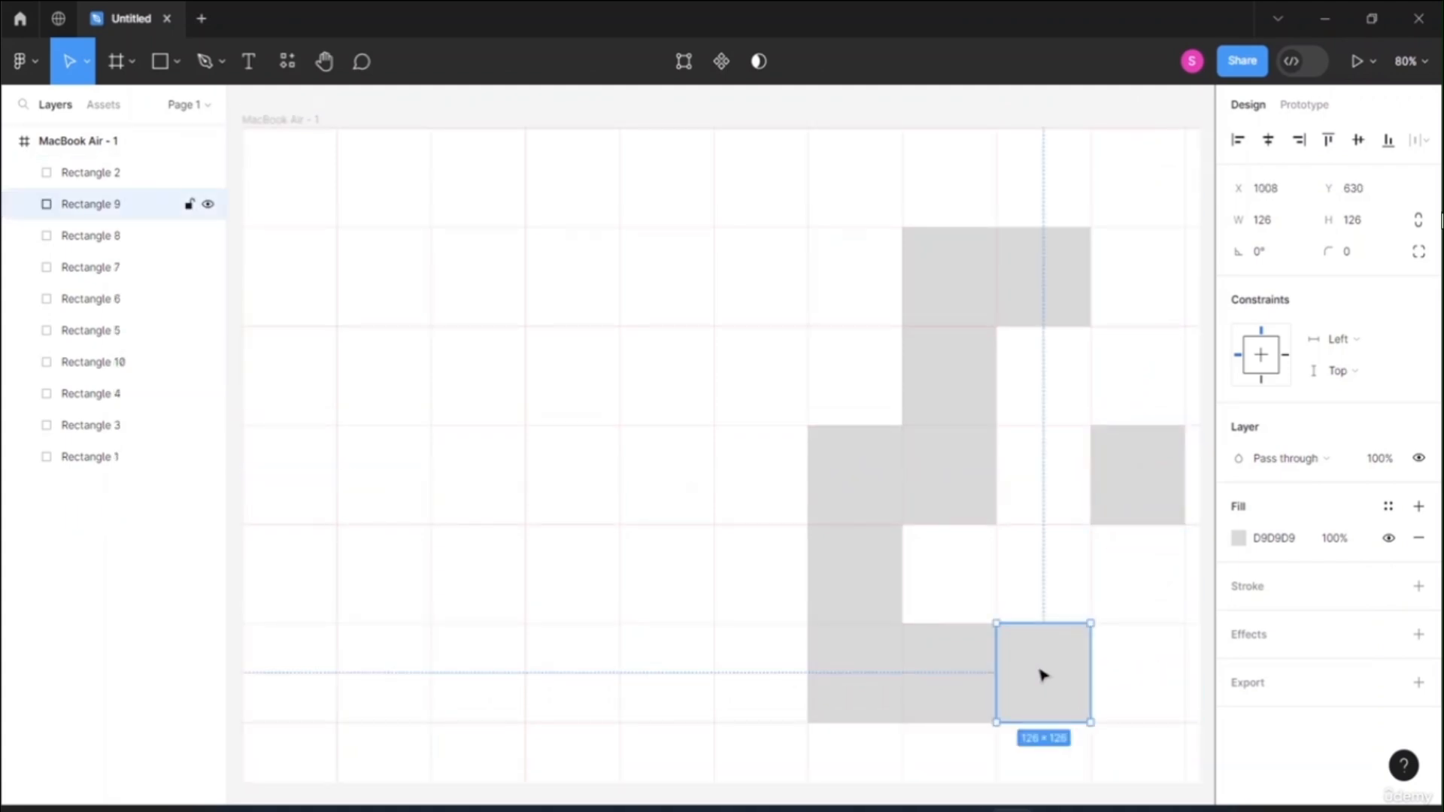
{"action": "left_click_drag", "start_coordinate": [1042, 675], "coordinate": [1125, 567]}
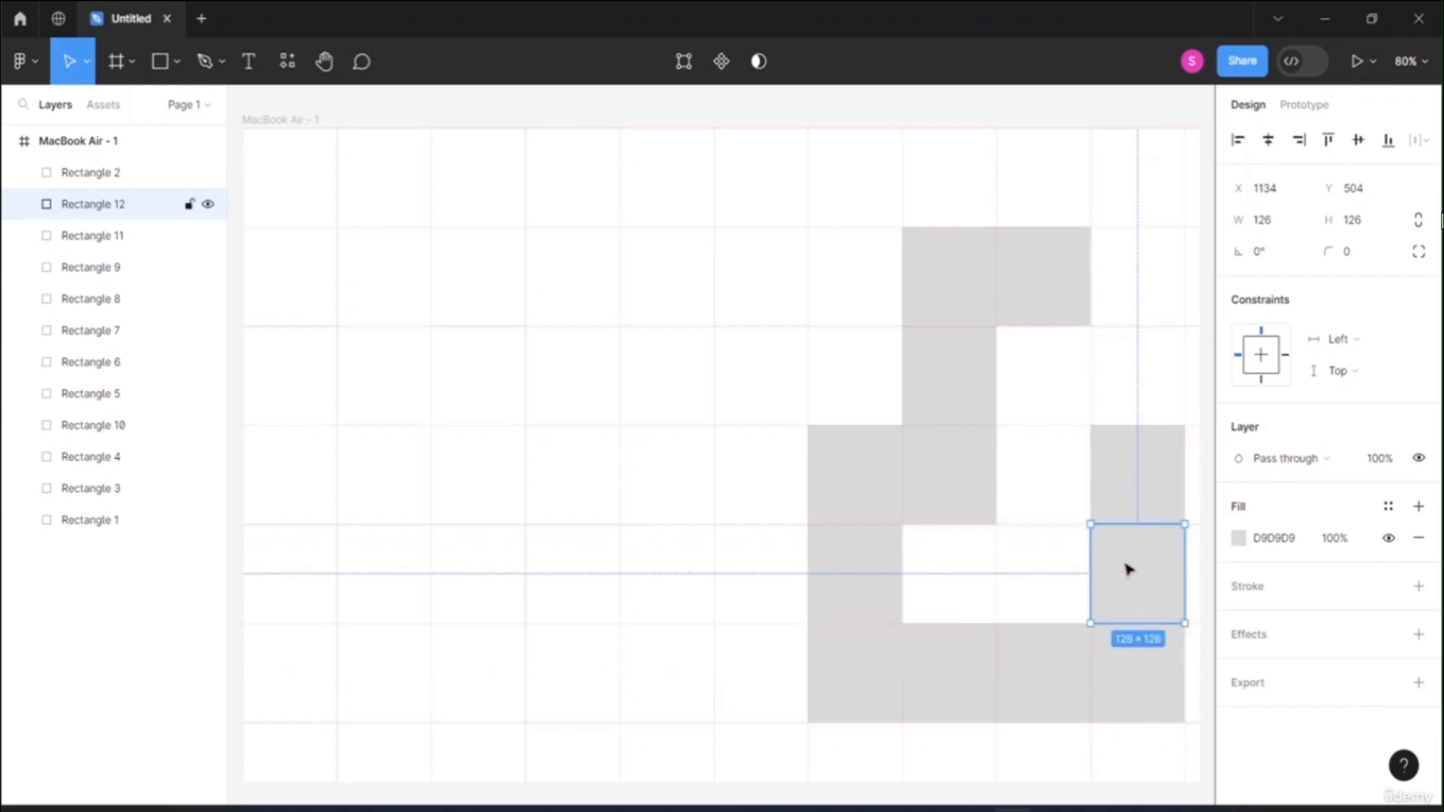
{"action": "left_click", "coordinate": [1041, 519]}
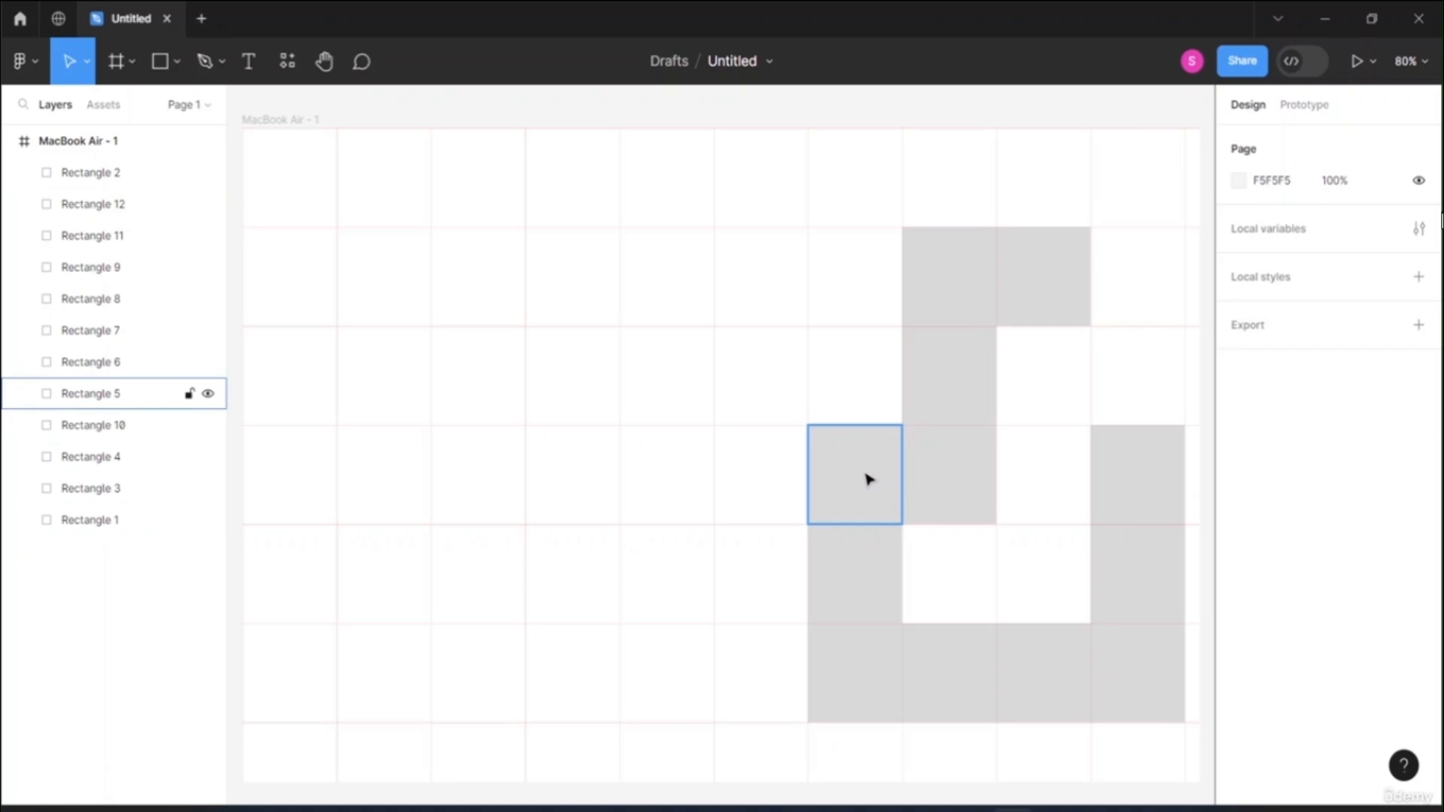
- Round the upper-right corner of the square at X 1008, Y 126 with a 105 radius and leave vector editing
{"action": "left_click", "coordinate": [1036, 264]}
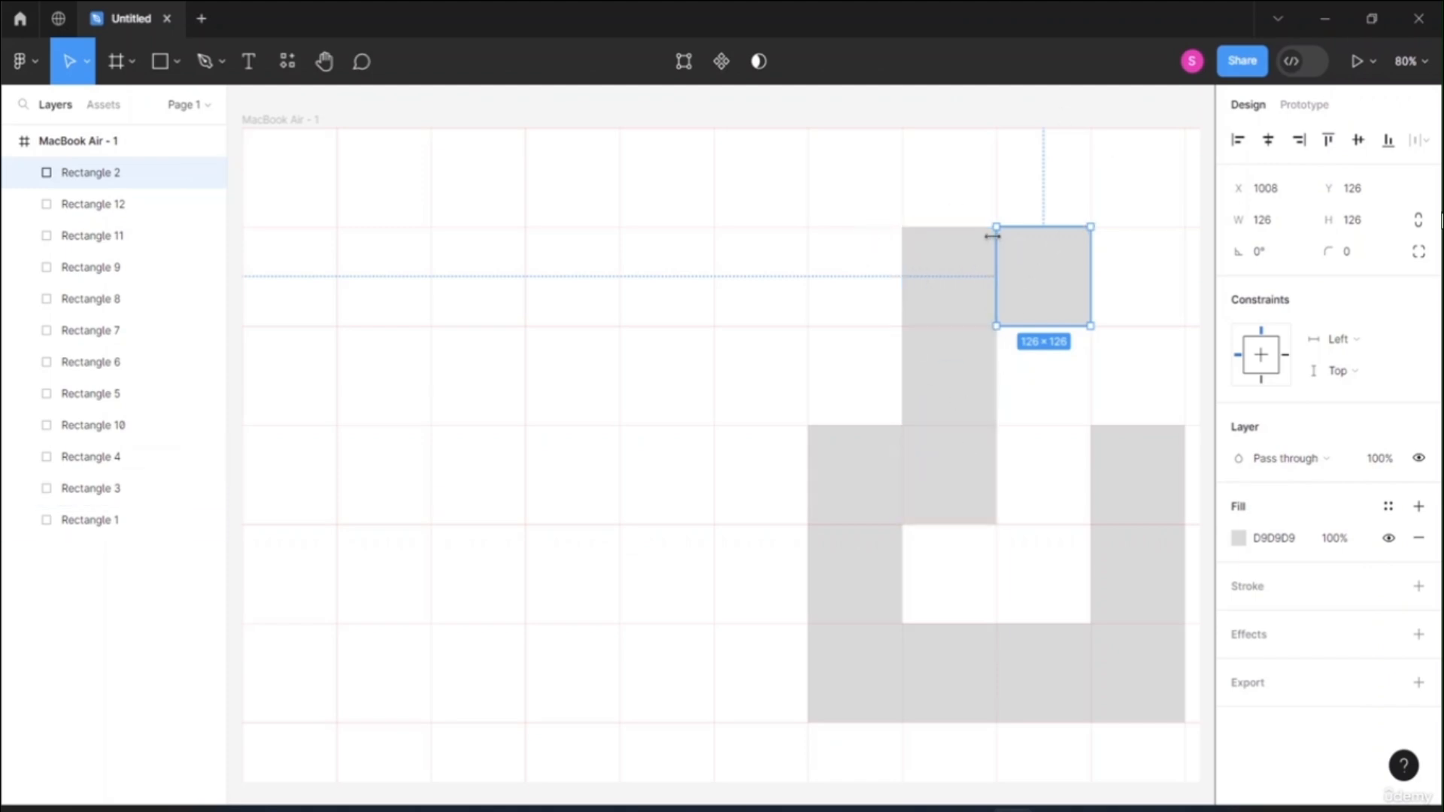
{"action": "double_click", "coordinate": [1043, 285]}
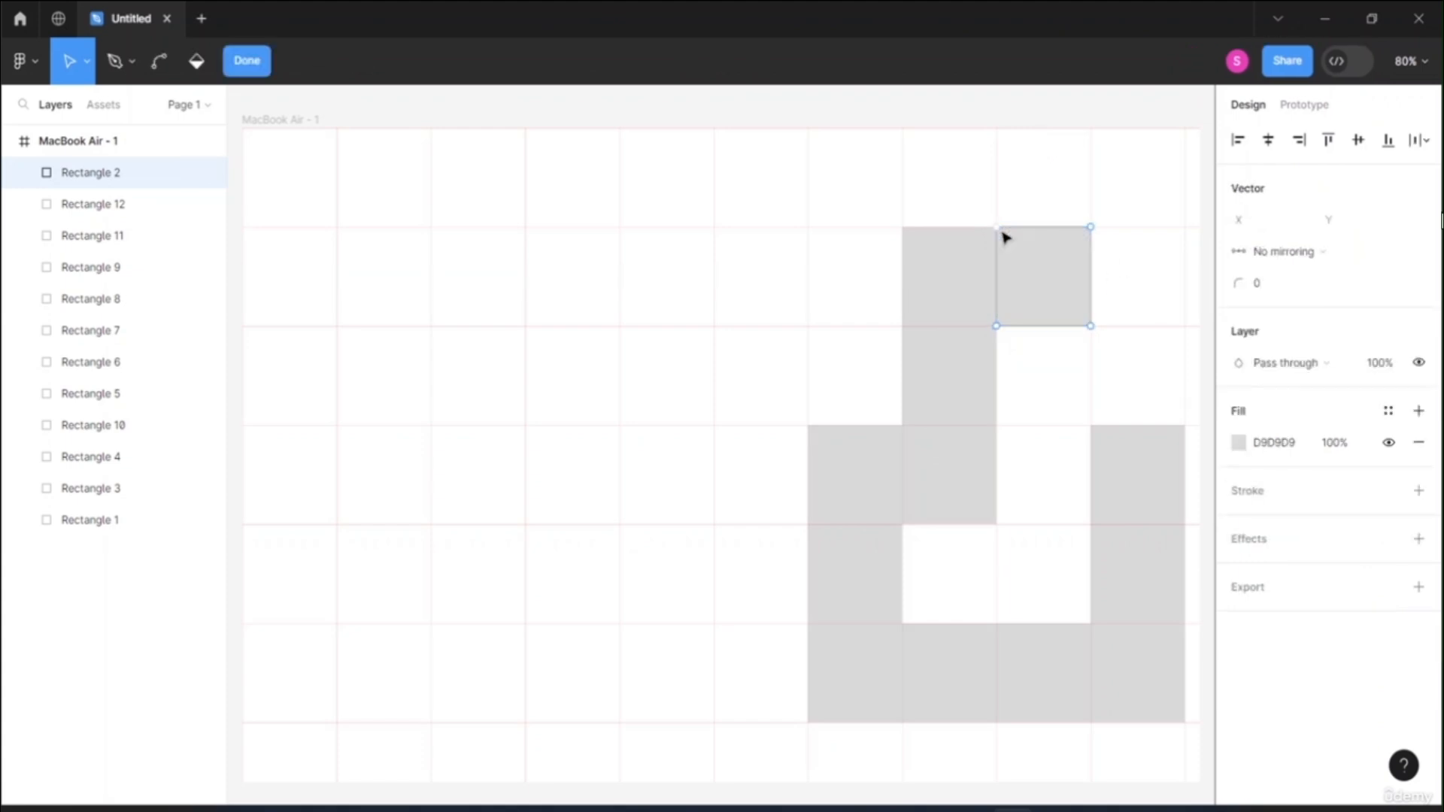
{"action": "left_click", "coordinate": [1092, 228]}
{"action": "left_click_drag", "start_coordinate": [1237, 283], "coordinate": [1436, 301]}
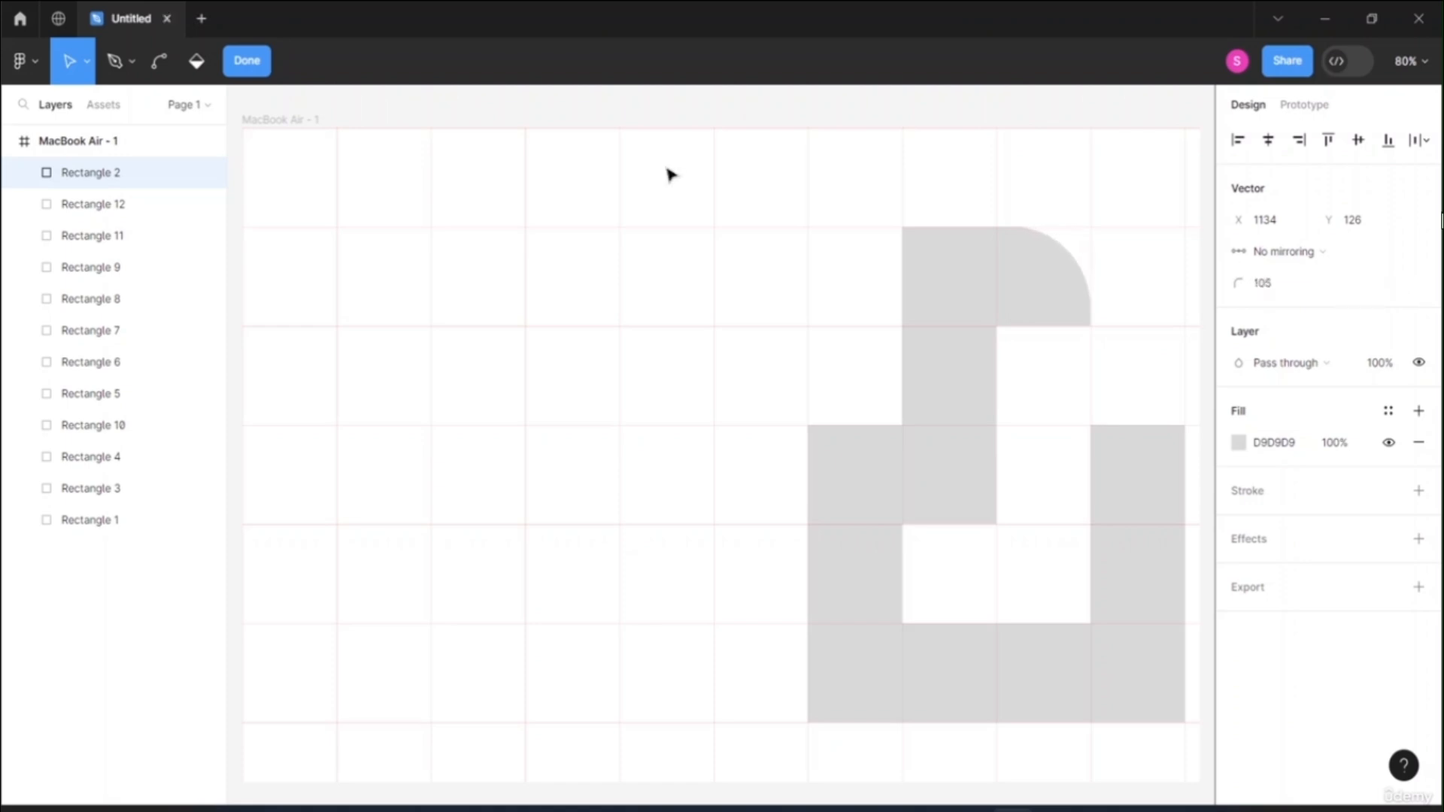
{"action": "key", "text": "Escape"}
{"action": "key", "text": "Escape"}
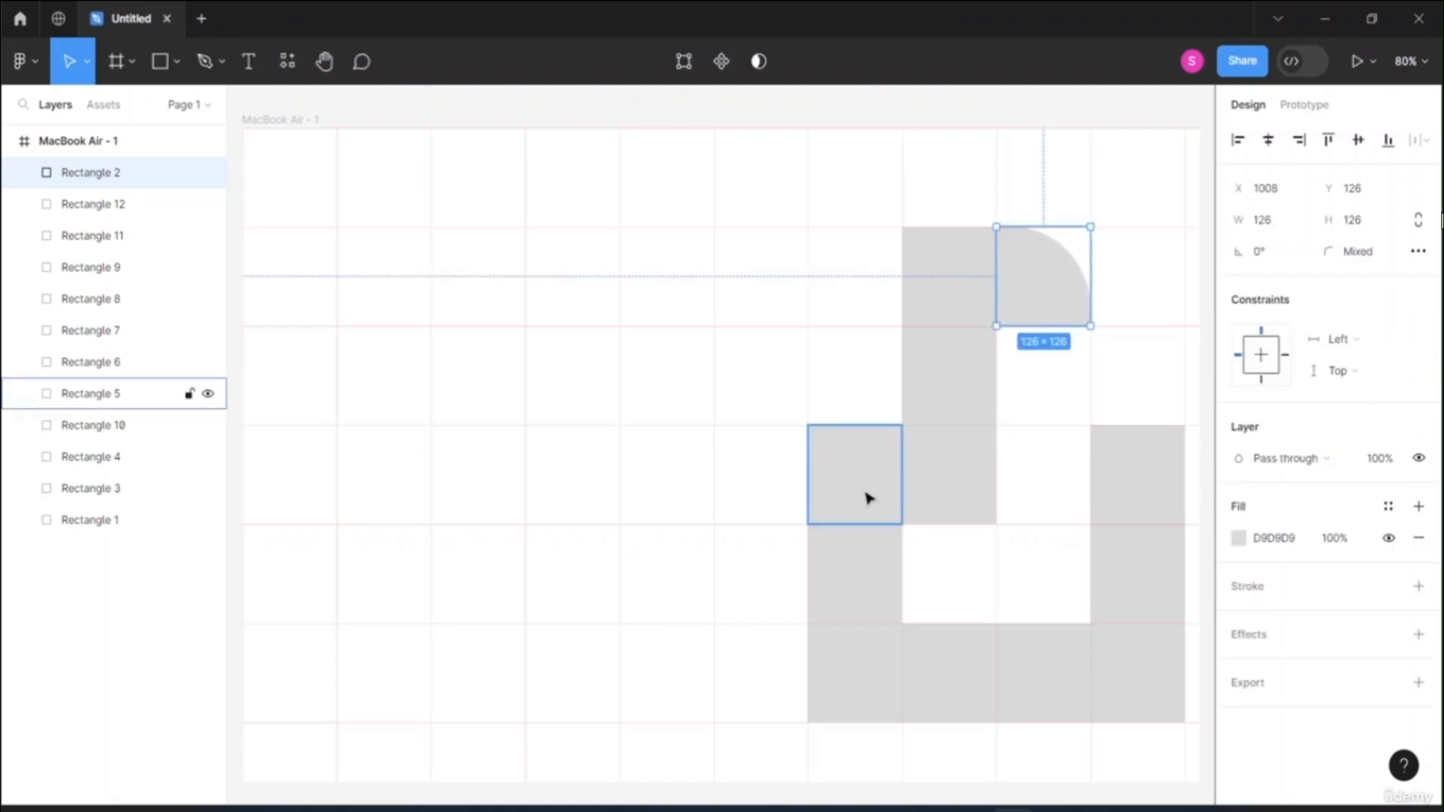
- Round the upper-left corner of the square at X 756, Y 378 with a radius of about 96
{"action": "double_click", "coordinate": [865, 495]}
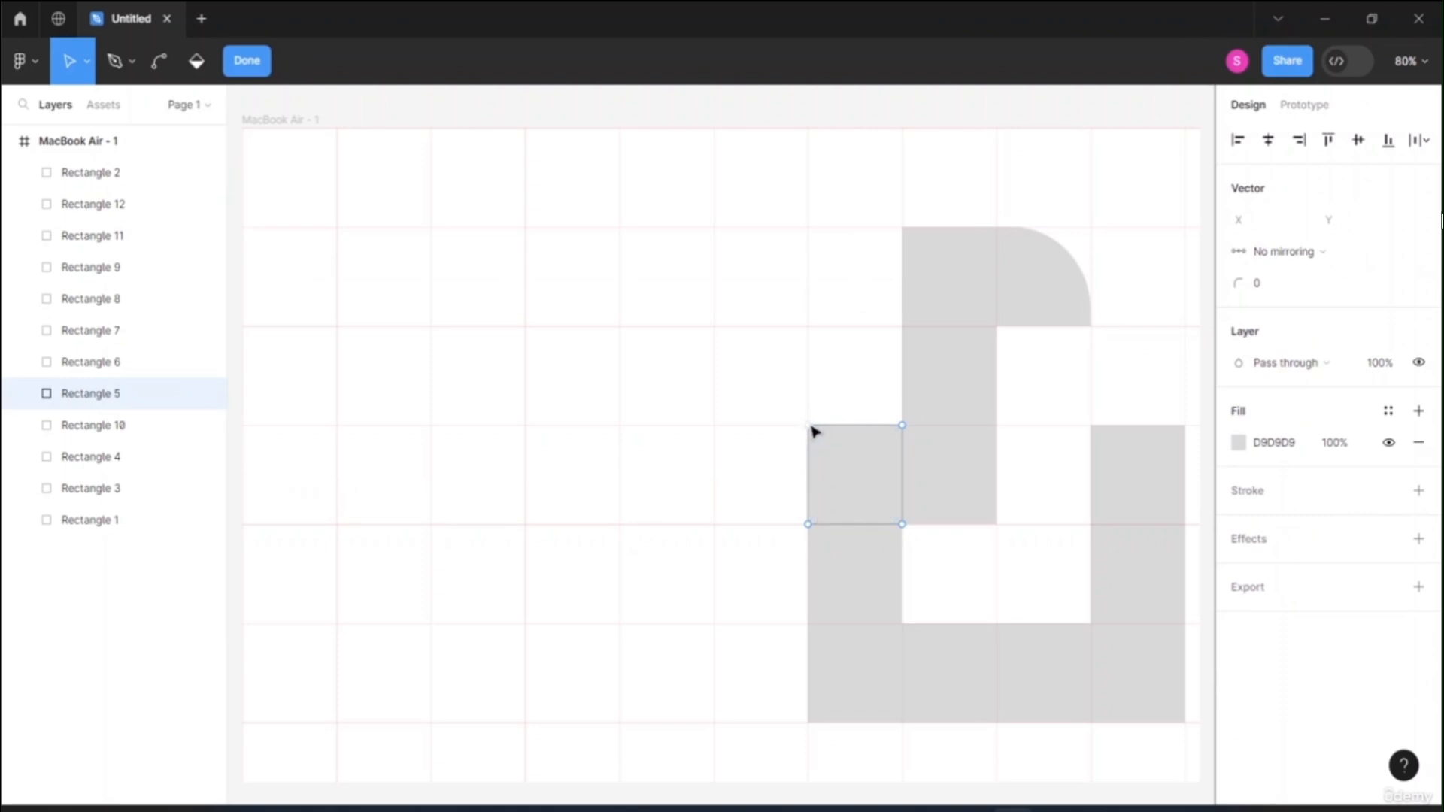
{"action": "left_click", "coordinate": [808, 425]}
{"action": "left_click_drag", "start_coordinate": [1238, 283], "coordinate": [1424, 316]}
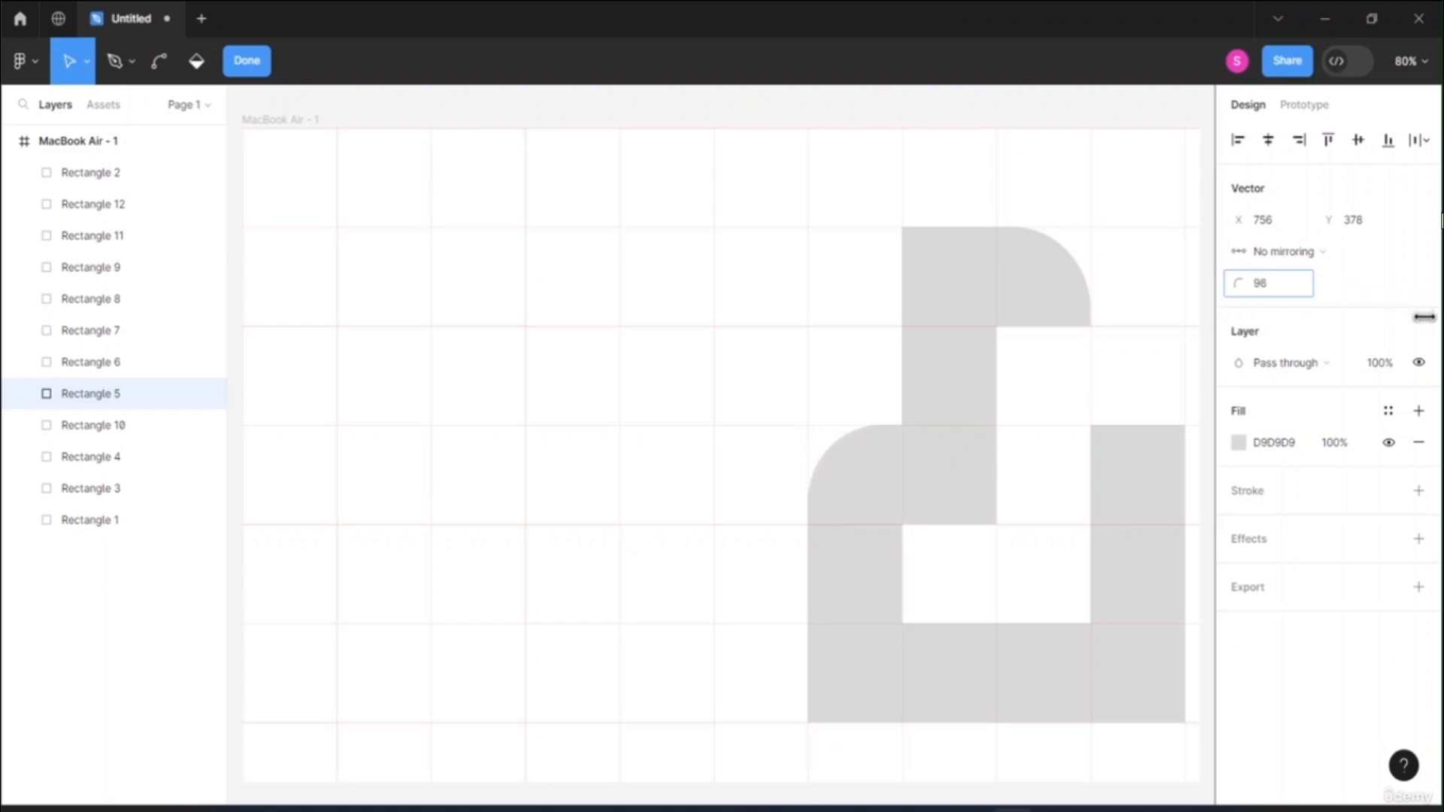
- Round the lower-left corner of the square at X 756, Y 630 with a 112 radius
{"action": "left_click", "coordinate": [853, 694]}
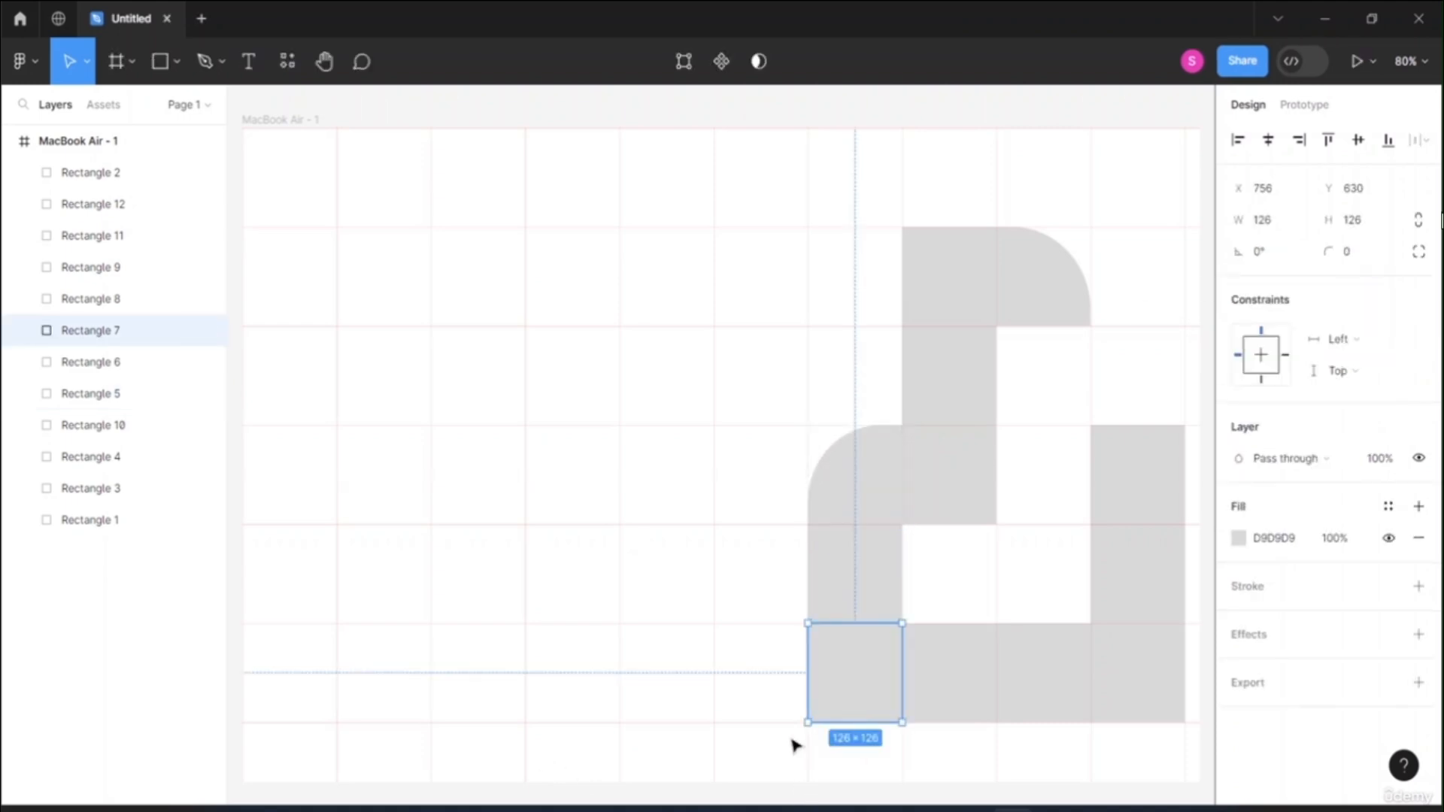
{"action": "double_click", "coordinate": [852, 693]}
{"action": "left_click", "coordinate": [809, 724]}
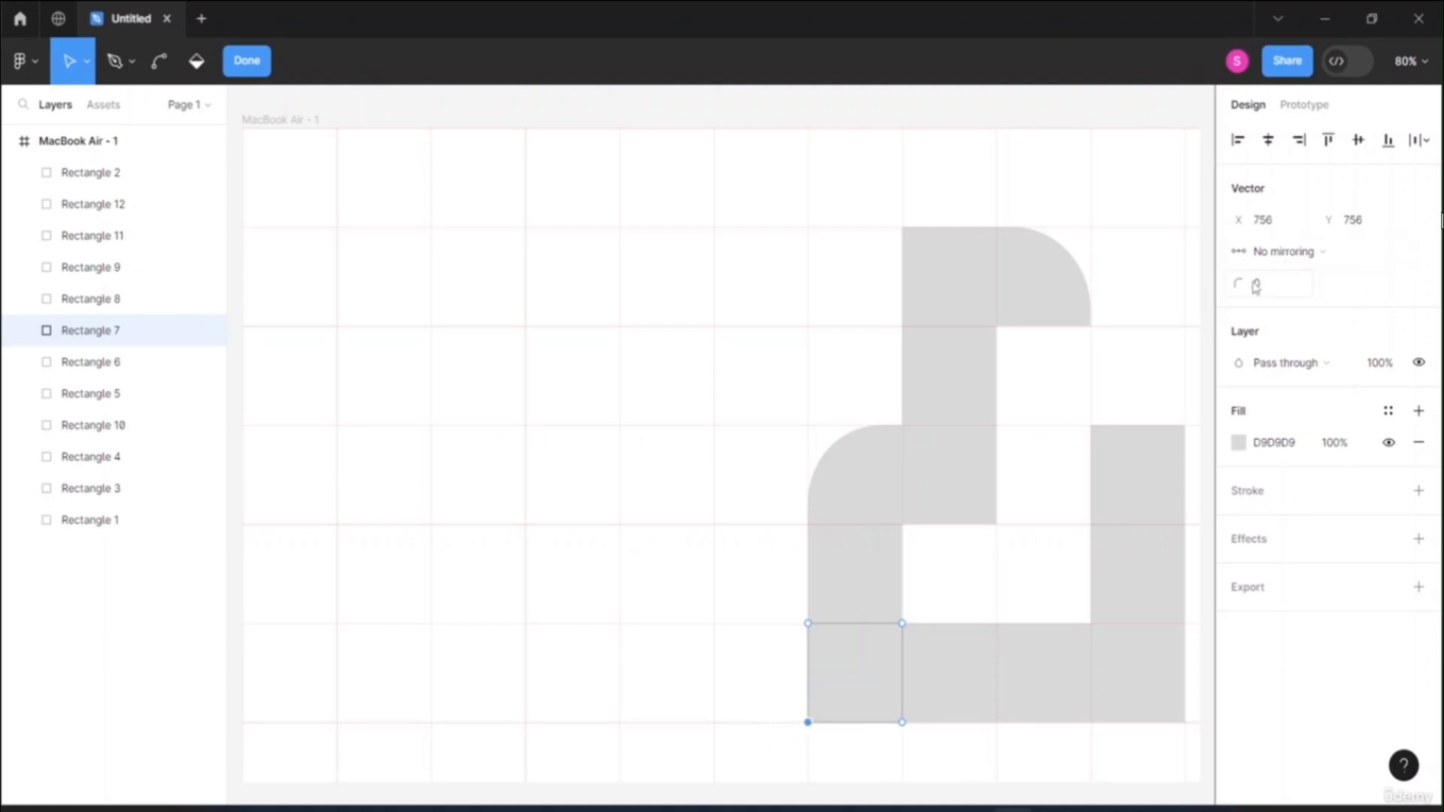
{"action": "left_click_drag", "start_coordinate": [1243, 283], "coordinate": [4, 246]}
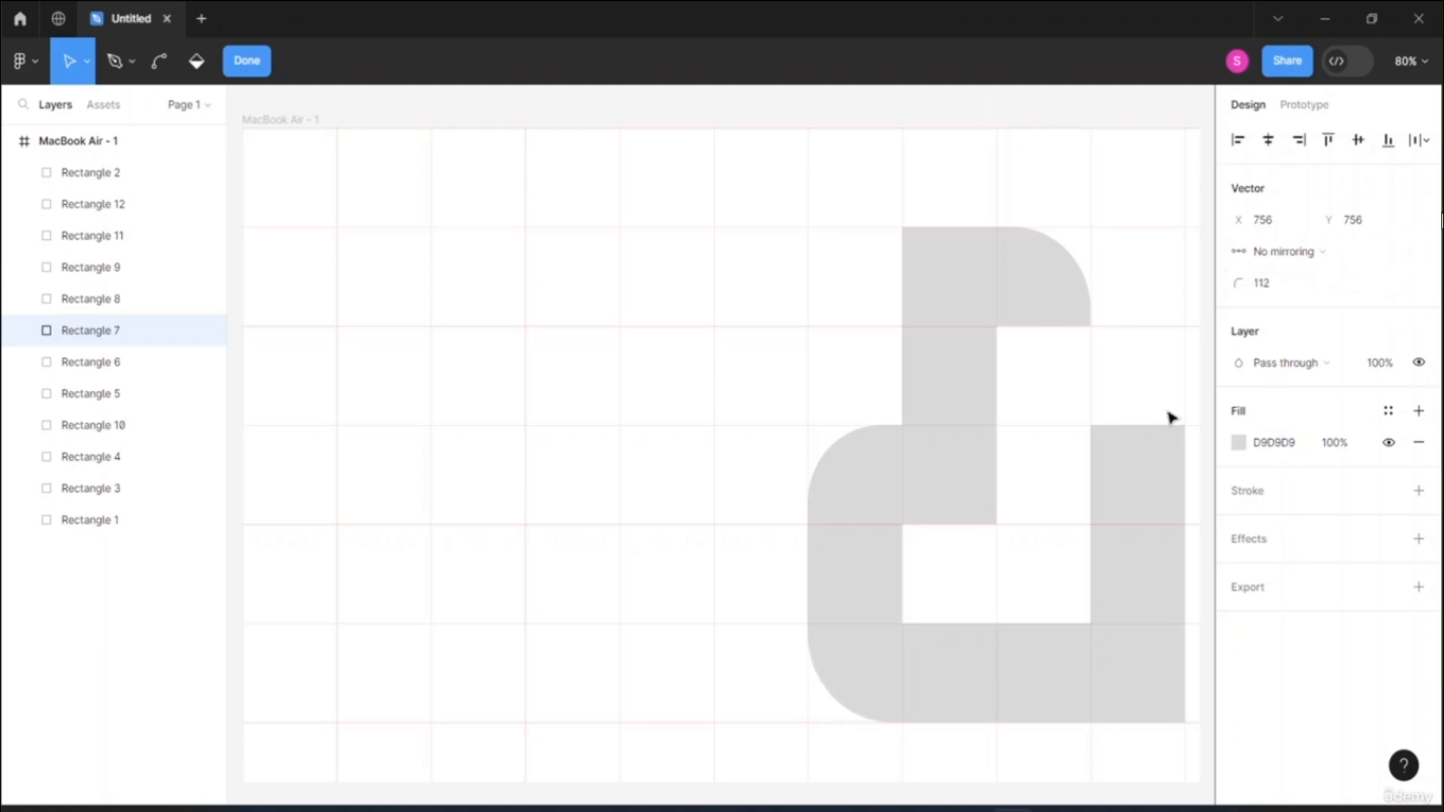
{"action": "key", "text": "Escape"}
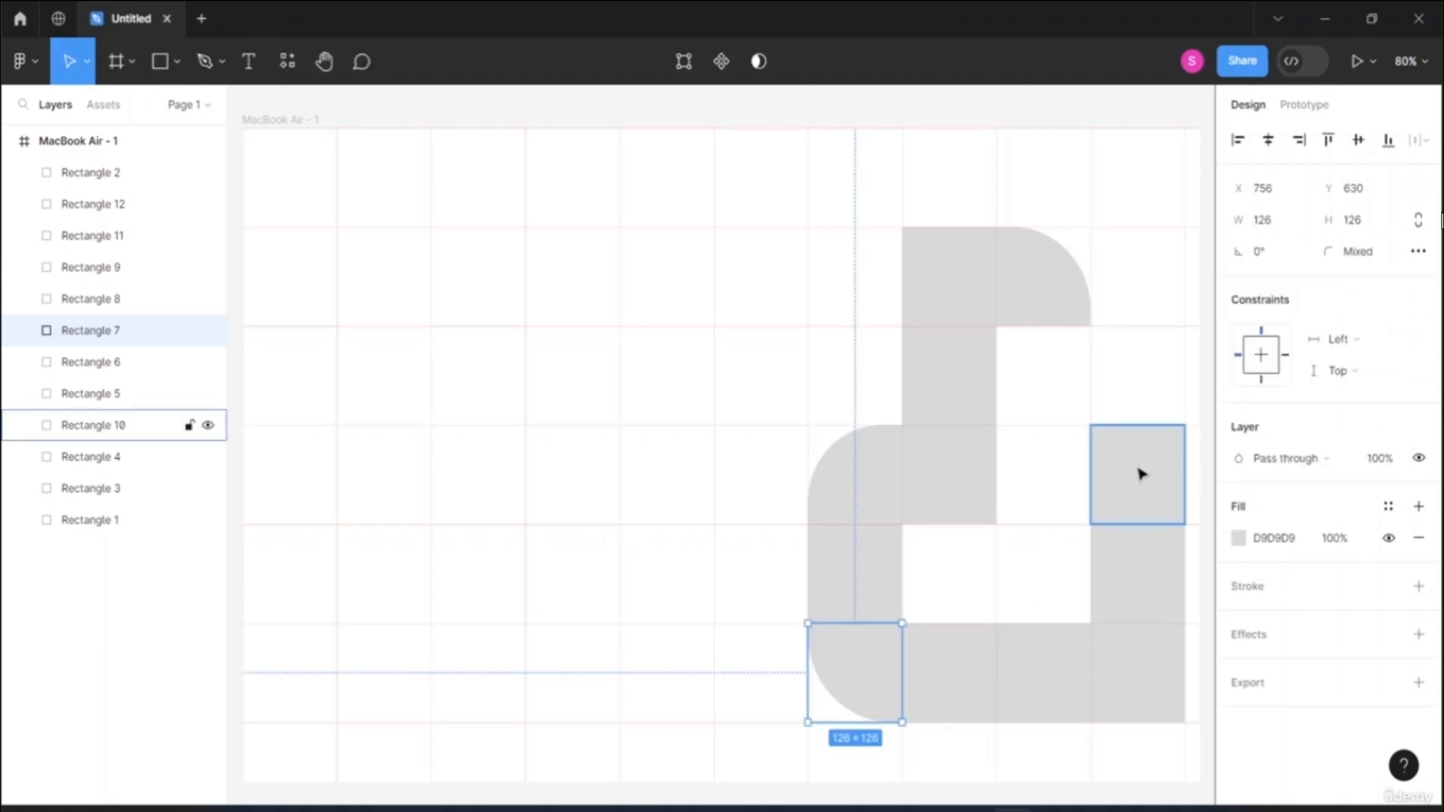
- Round the upper-left corner of the square at X 1134, Y 378 with a 134 radius
{"action": "double_click", "coordinate": [1141, 474]}
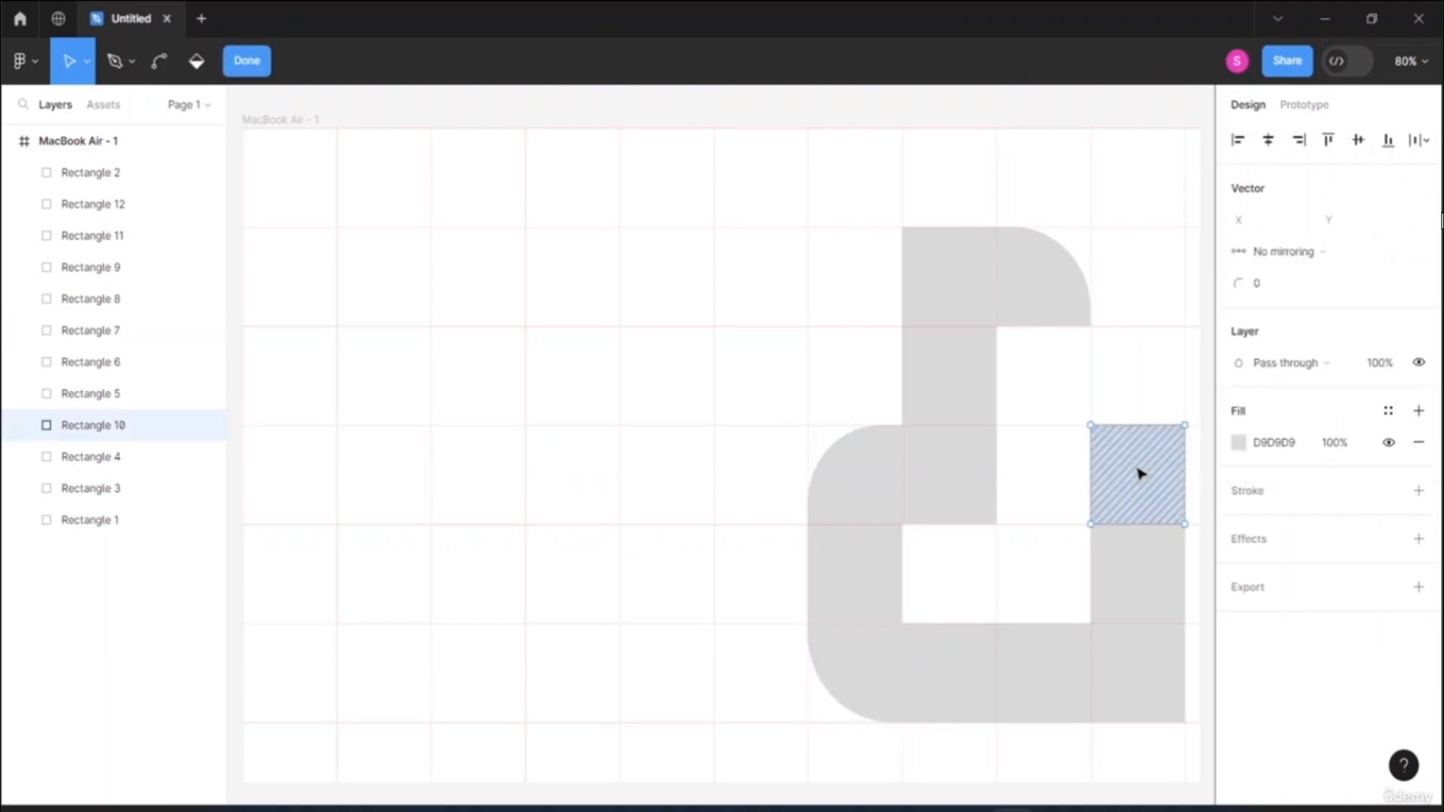
{"action": "left_click", "coordinate": [1092, 426]}
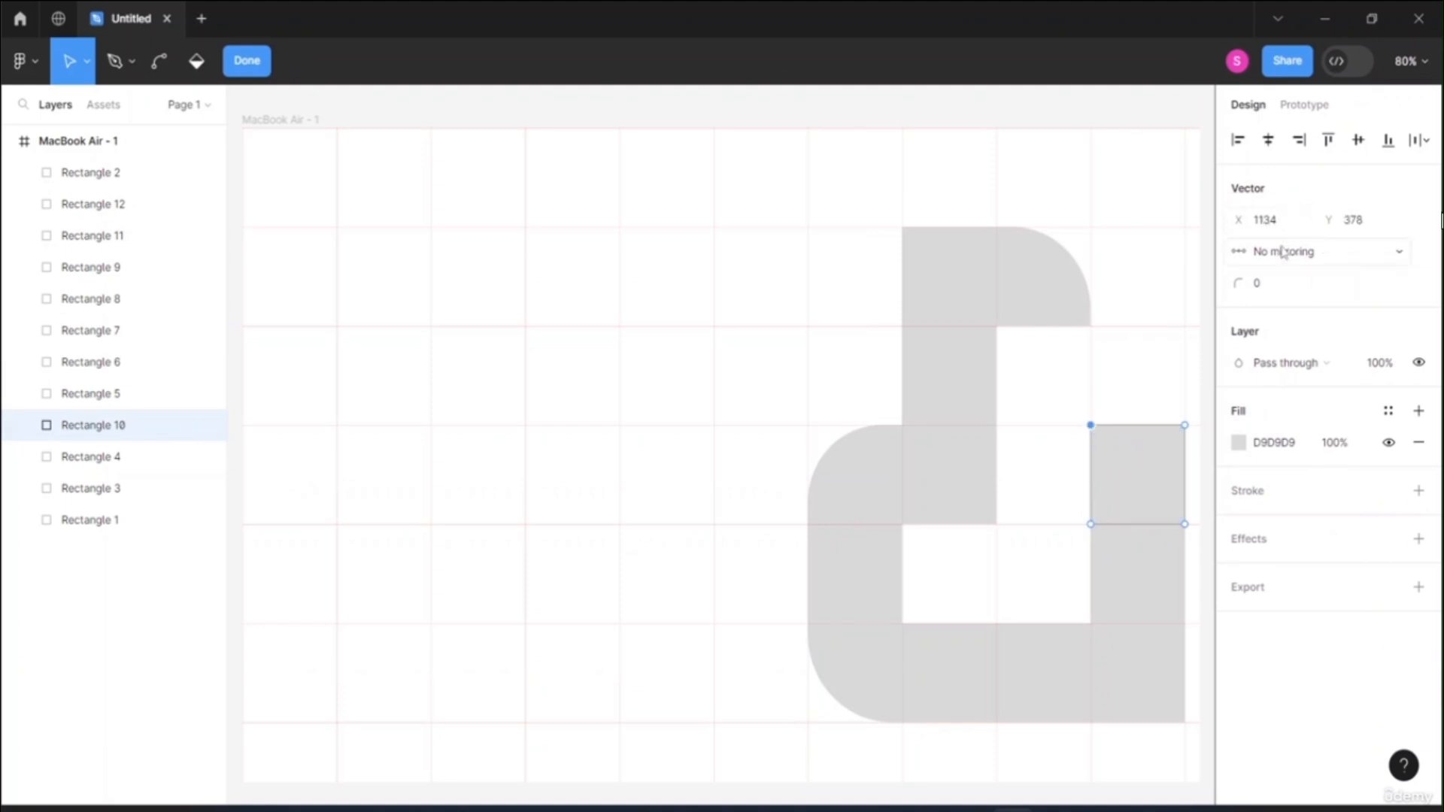
{"action": "left_click_drag", "start_coordinate": [1238, 283], "coordinate": [54, 309]}
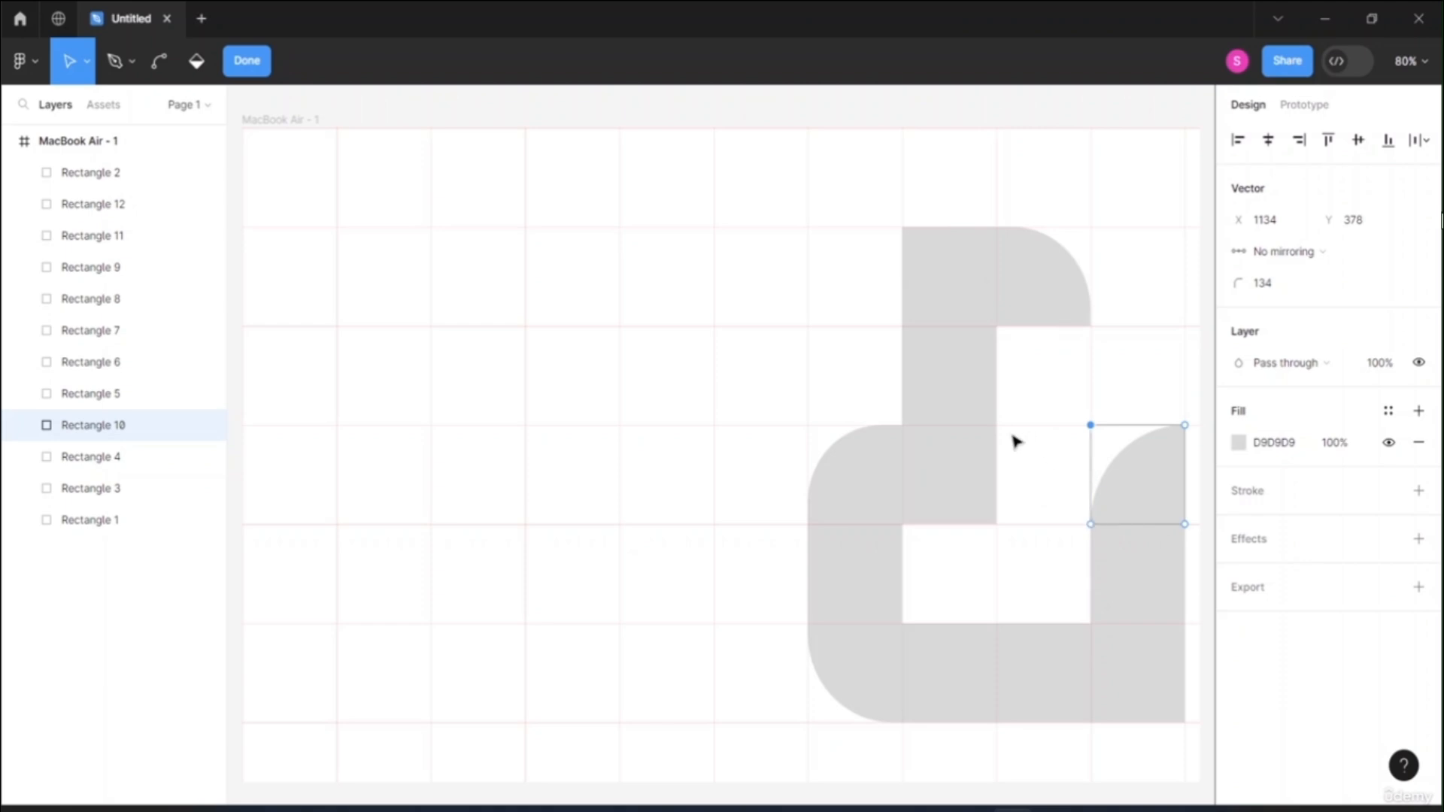
- Round the lower-right corner of the square at X 1134, Y 630 into a near quarter circle and leave vector editing
{"action": "left_click", "coordinate": [1134, 680]}
{"action": "left_click", "coordinate": [1151, 692]}
{"action": "double_click", "coordinate": [1161, 697]}
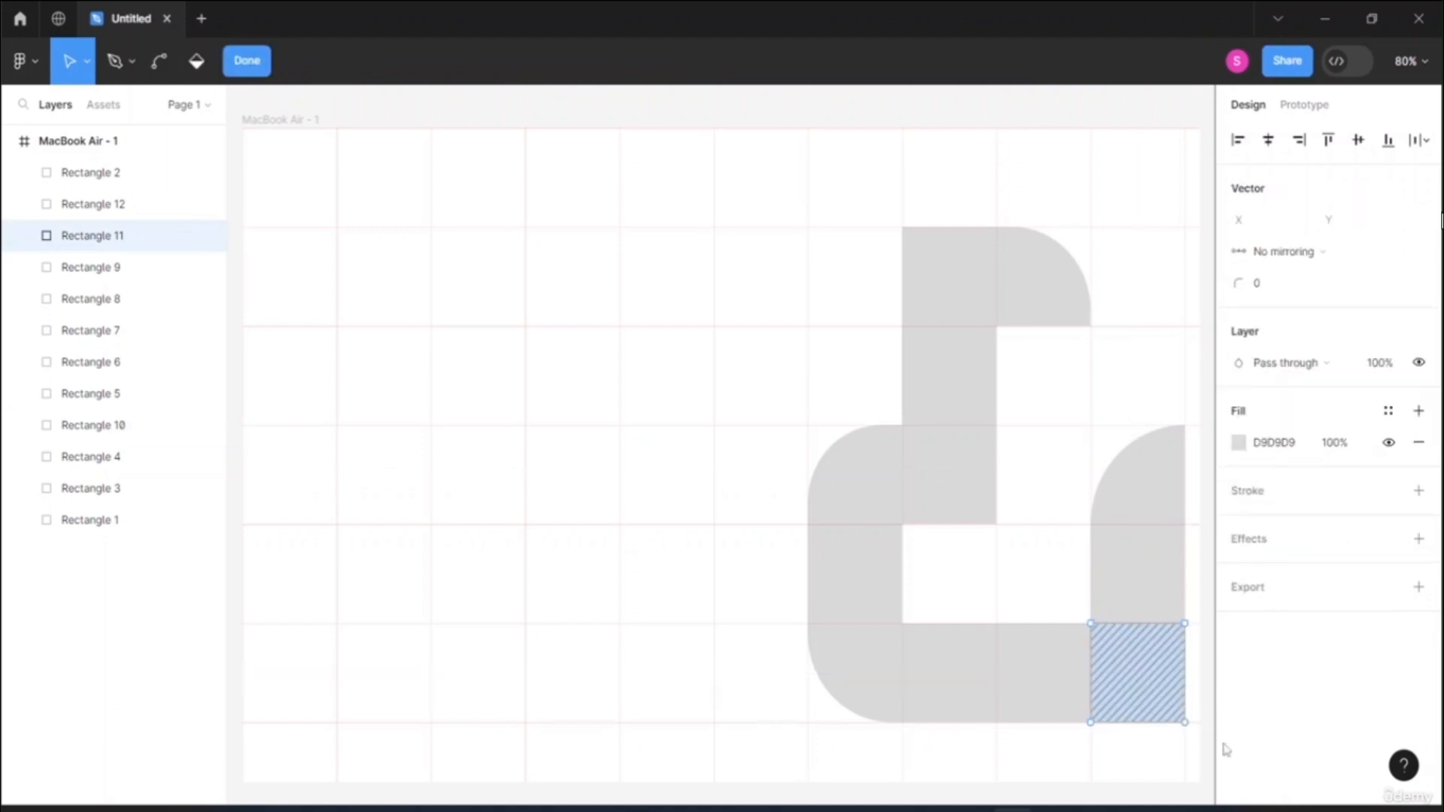
{"action": "left_click", "coordinate": [1185, 724]}
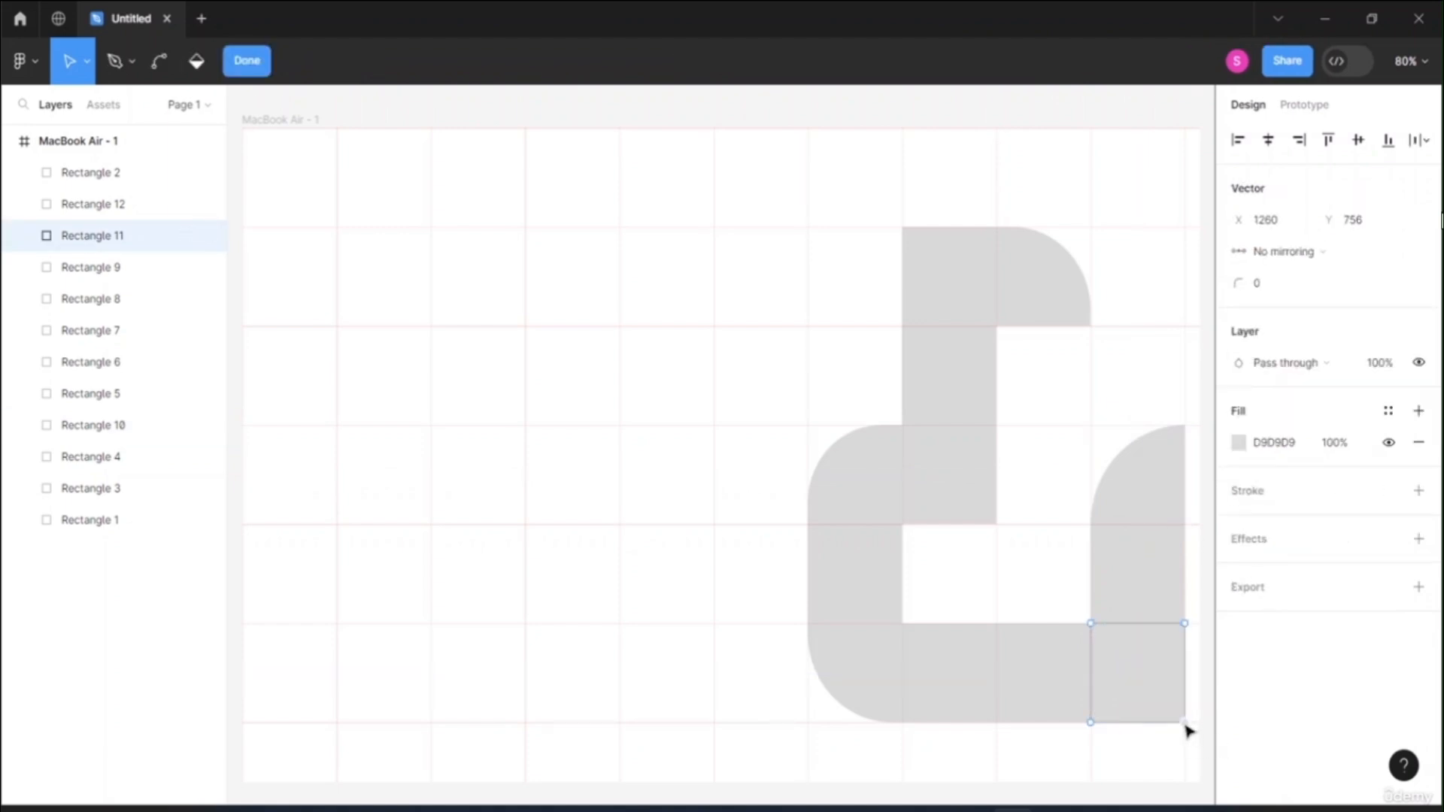
{"action": "left_click", "coordinate": [1254, 283]}
{"action": "type", "text": "24"}
{"action": "key", "text": "Return"}
{"action": "left_click_drag", "start_coordinate": [1284, 276], "coordinate": [205, 218]}
{"action": "left_click_drag", "start_coordinate": [272, 219], "coordinate": [286, 219]}
{"action": "left_click", "coordinate": [1139, 542]}
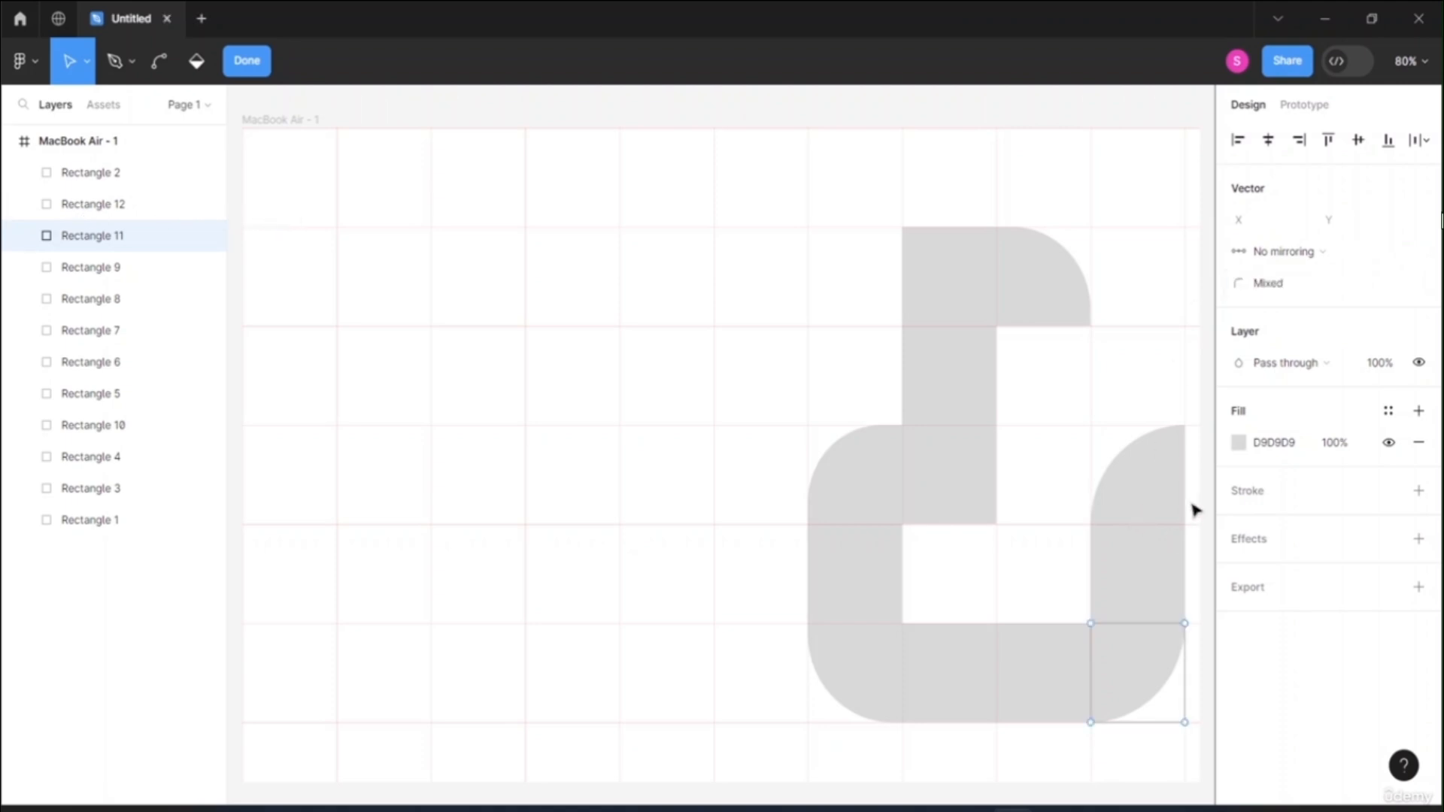
{"action": "left_click", "coordinate": [1132, 692]}
{"action": "key", "text": "Escape"}
- Round the upper-left corner of the square at X 882, Y 126 into a near quarter circle and leave vector editing
{"action": "left_click", "coordinate": [941, 283]}
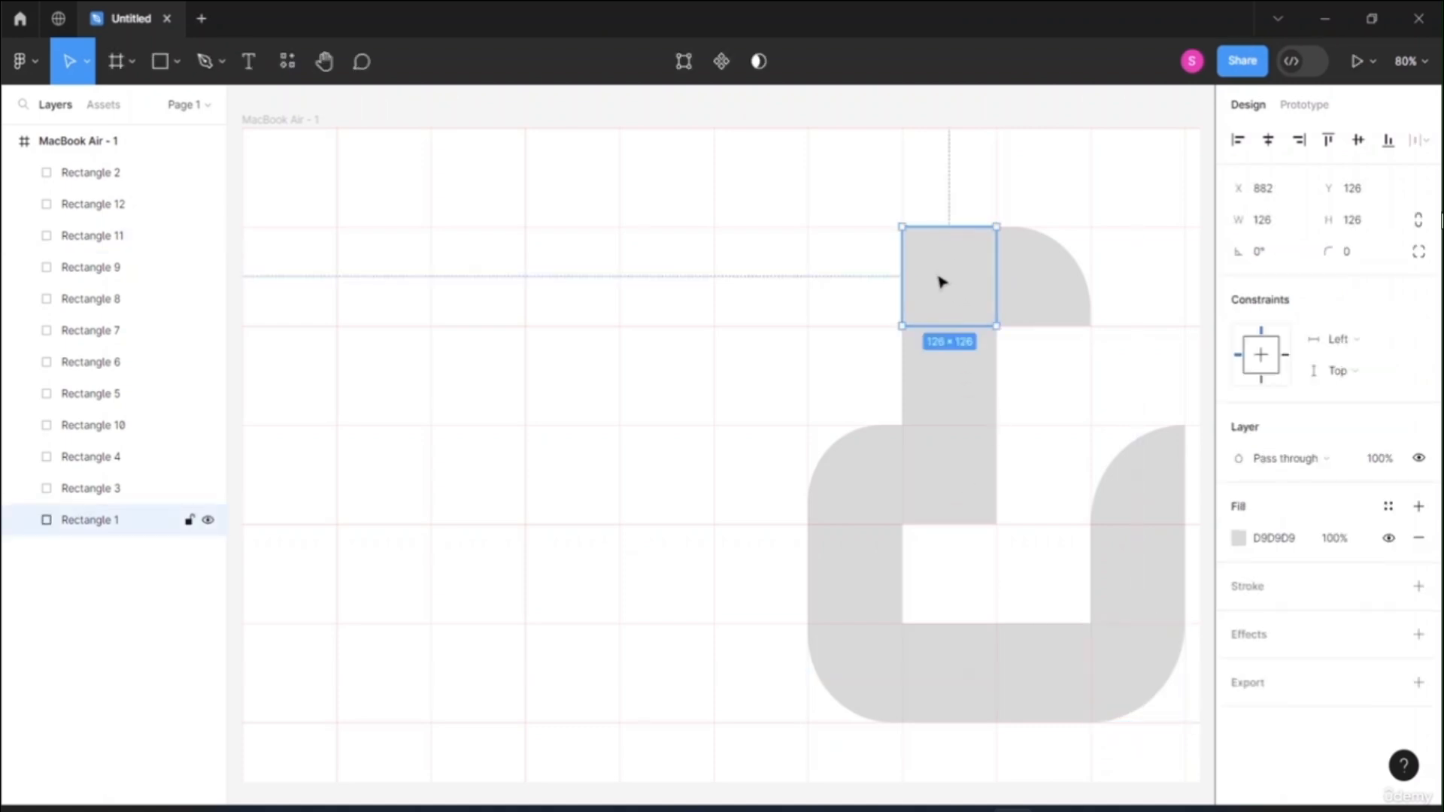
{"action": "key", "text": "Return"}
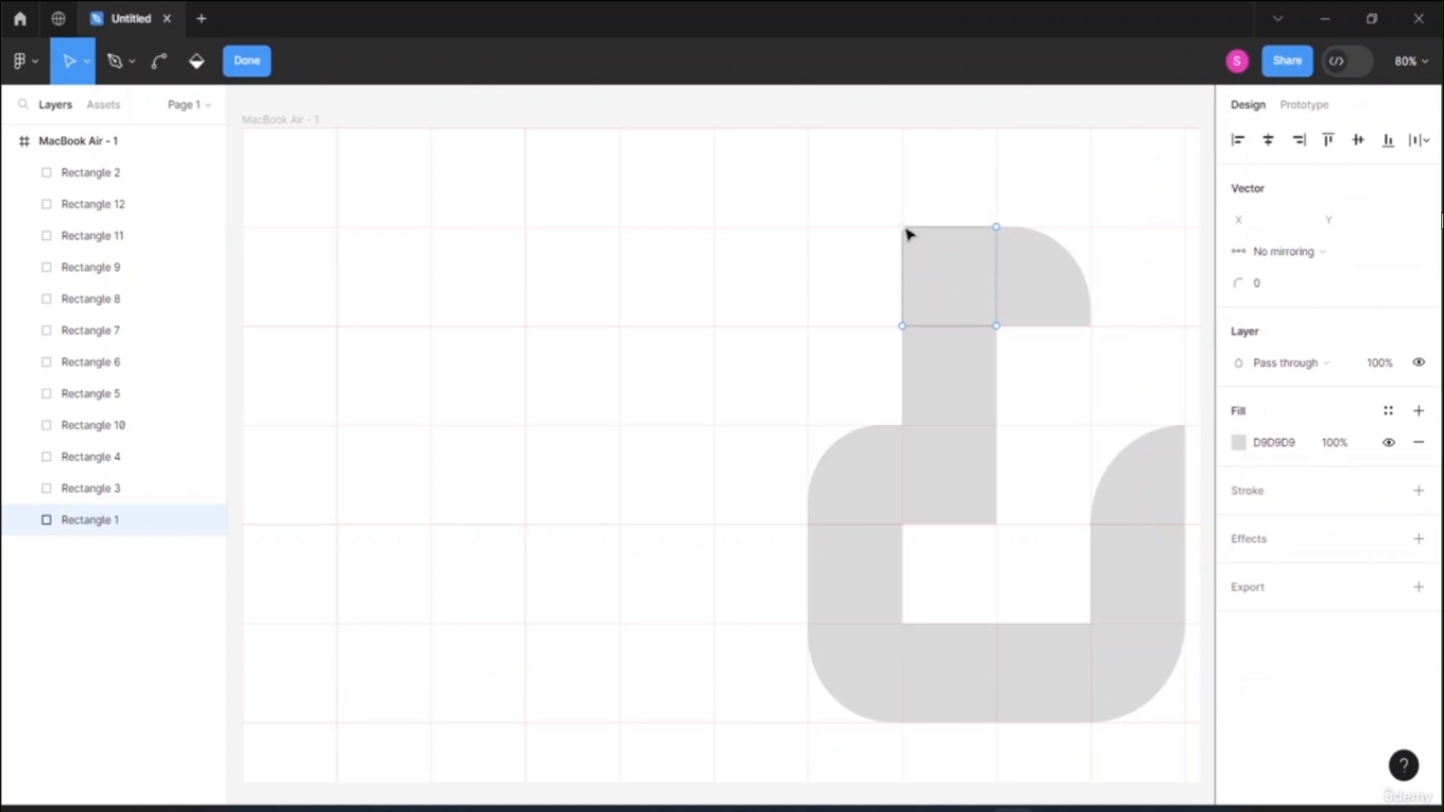
{"action": "left_click", "coordinate": [902, 228]}
{"action": "left_click_drag", "start_coordinate": [1238, 282], "coordinate": [10, 319]}
{"action": "left_click", "coordinate": [826, 190]}
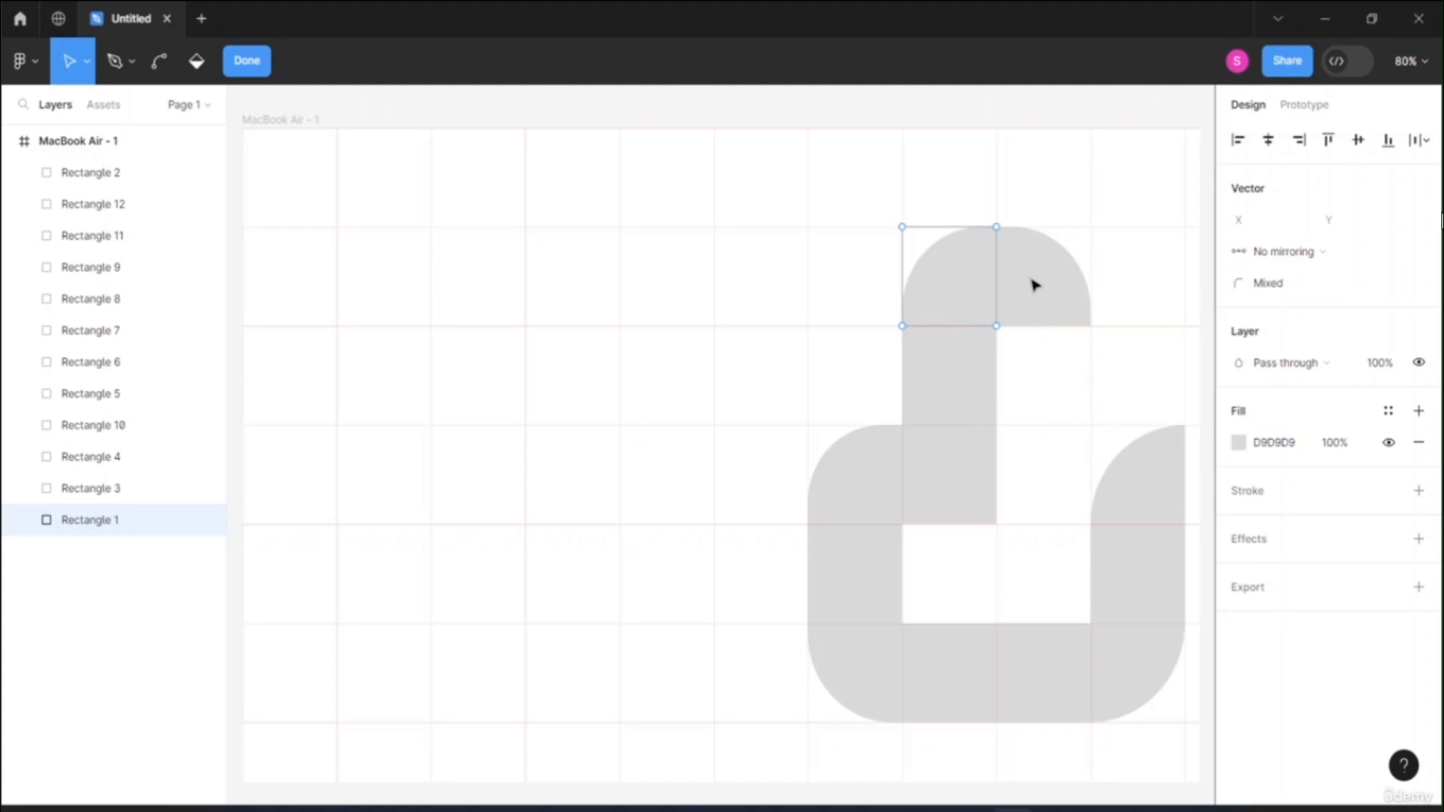
{"action": "key", "text": "Escape"}
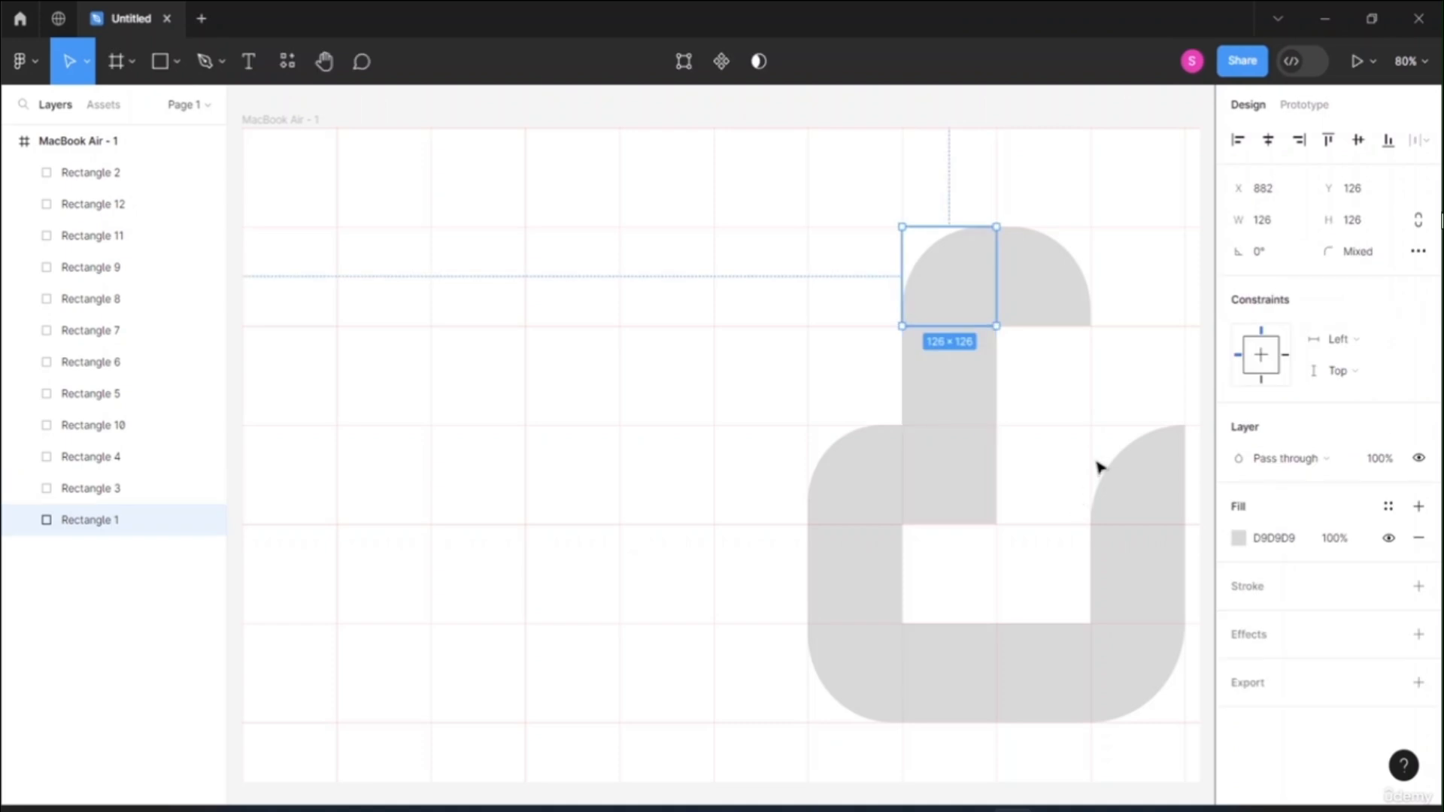
- Give the square at X 882, Y 252 a black inside stroke of 11 and remove its fill
{"action": "left_click", "coordinate": [1003, 432]}
{"action": "left_click", "coordinate": [951, 385]}
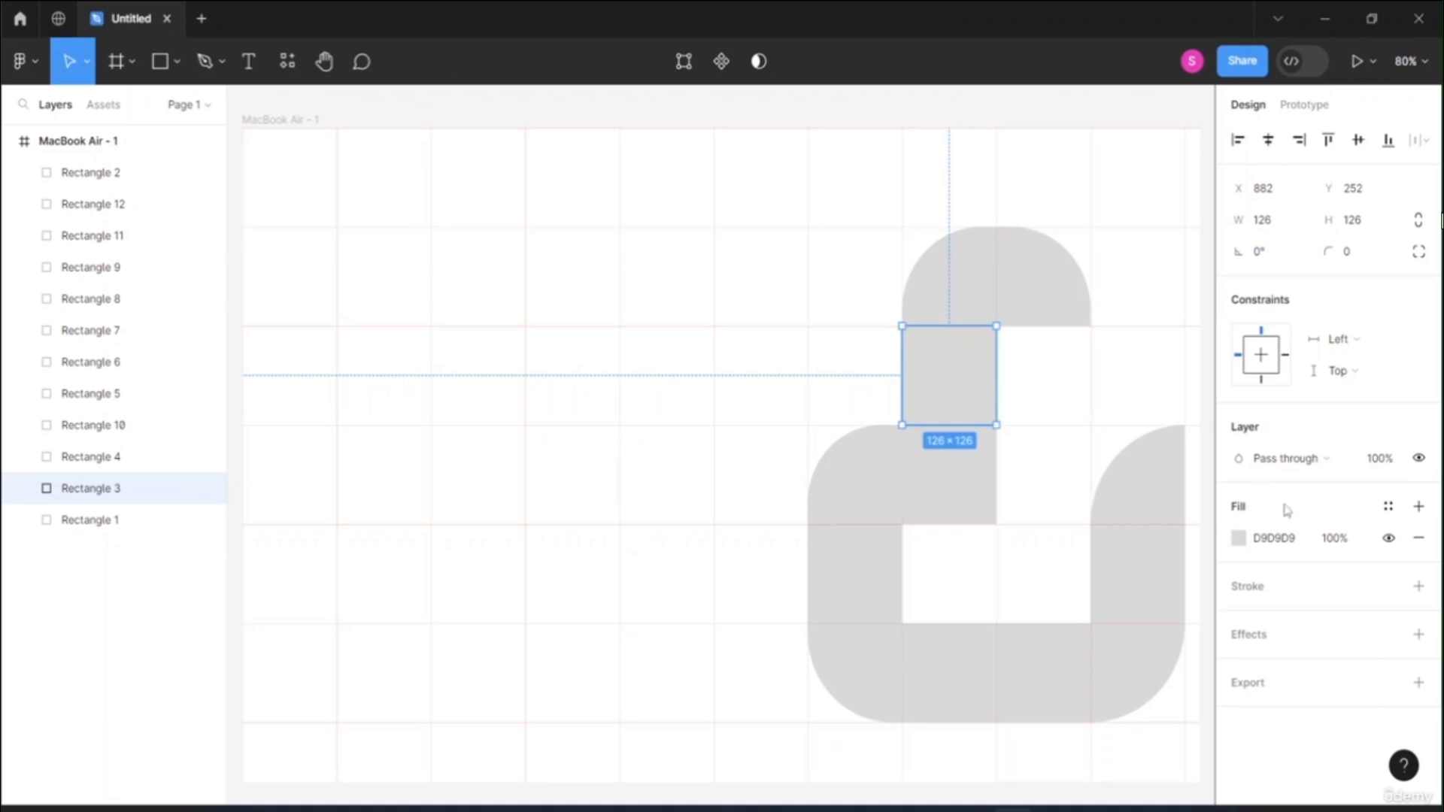
{"action": "left_click", "coordinate": [1254, 592]}
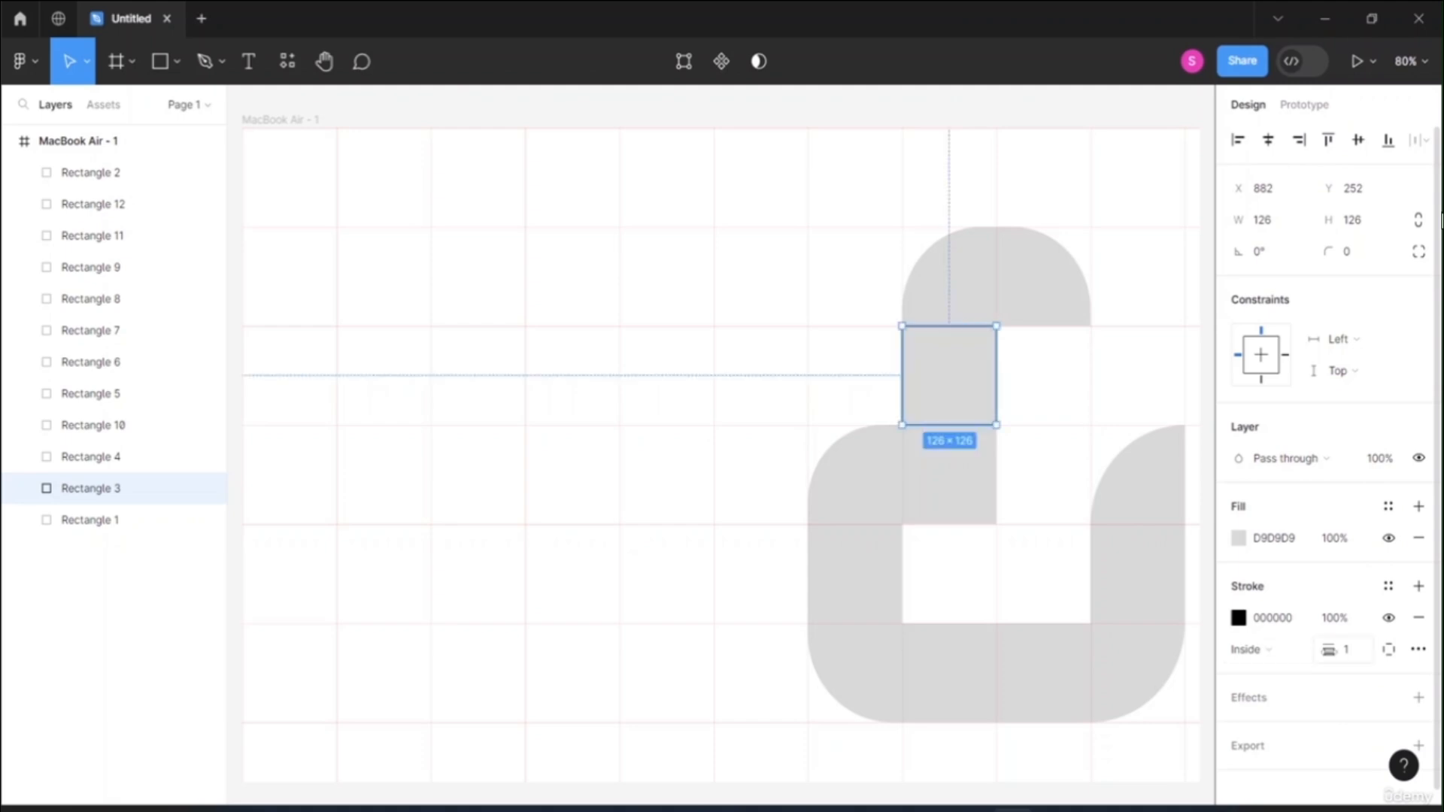
{"action": "left_click_drag", "start_coordinate": [1328, 649], "coordinate": [1348, 651]}
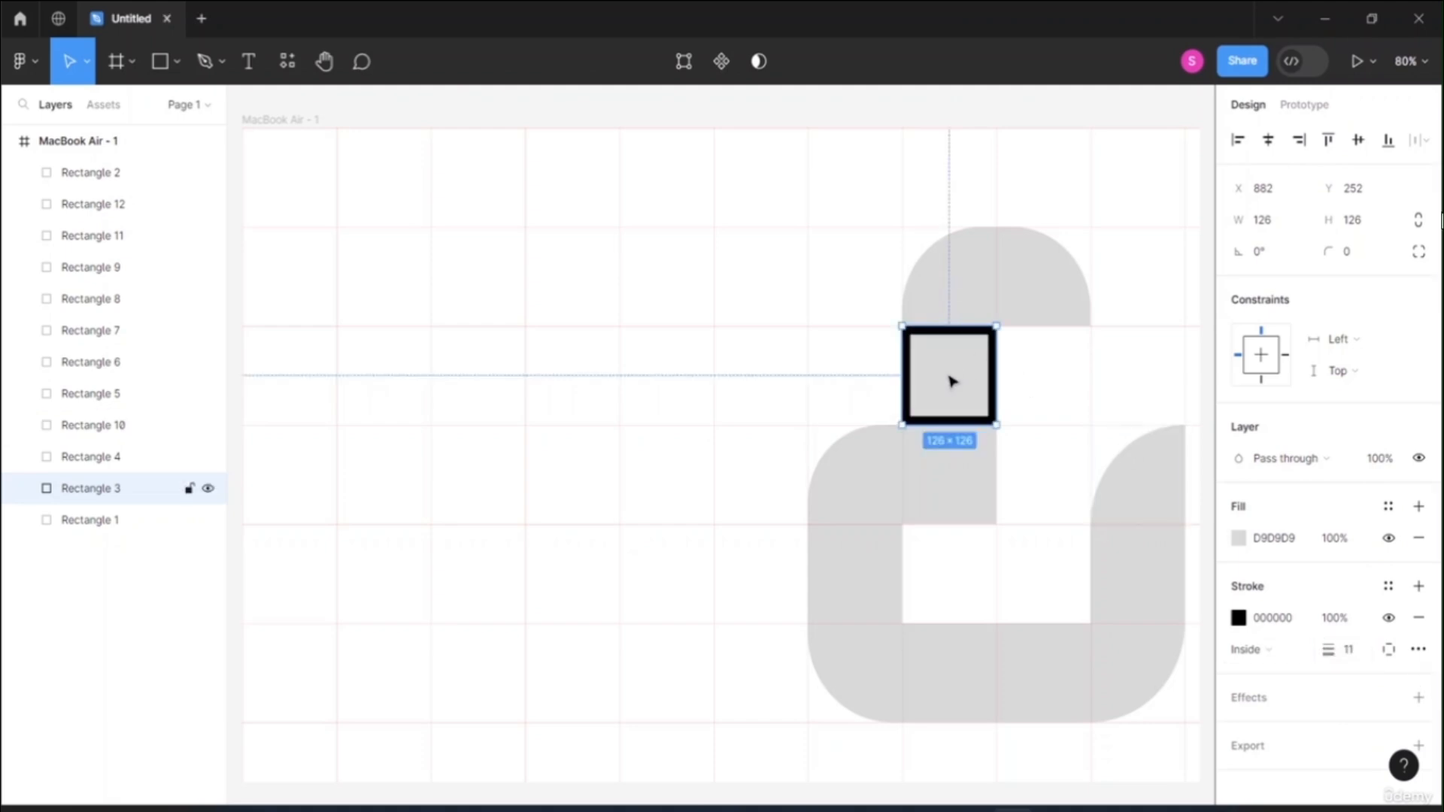
{"action": "left_click", "coordinate": [1418, 538]}
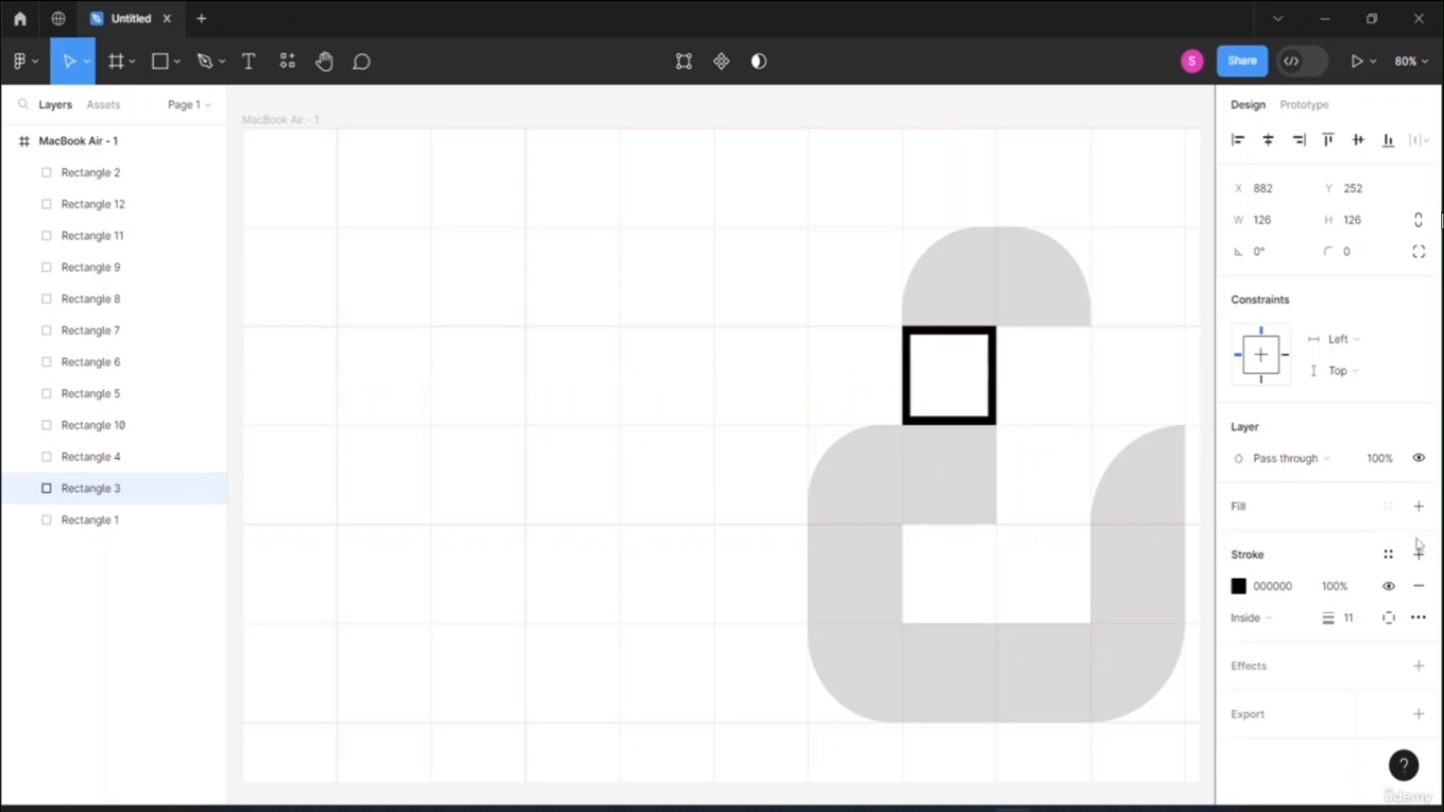
- Give the square at X 882, Y 630 a black inside stroke of 13 and remove its fill
{"action": "left_click", "coordinate": [958, 670]}
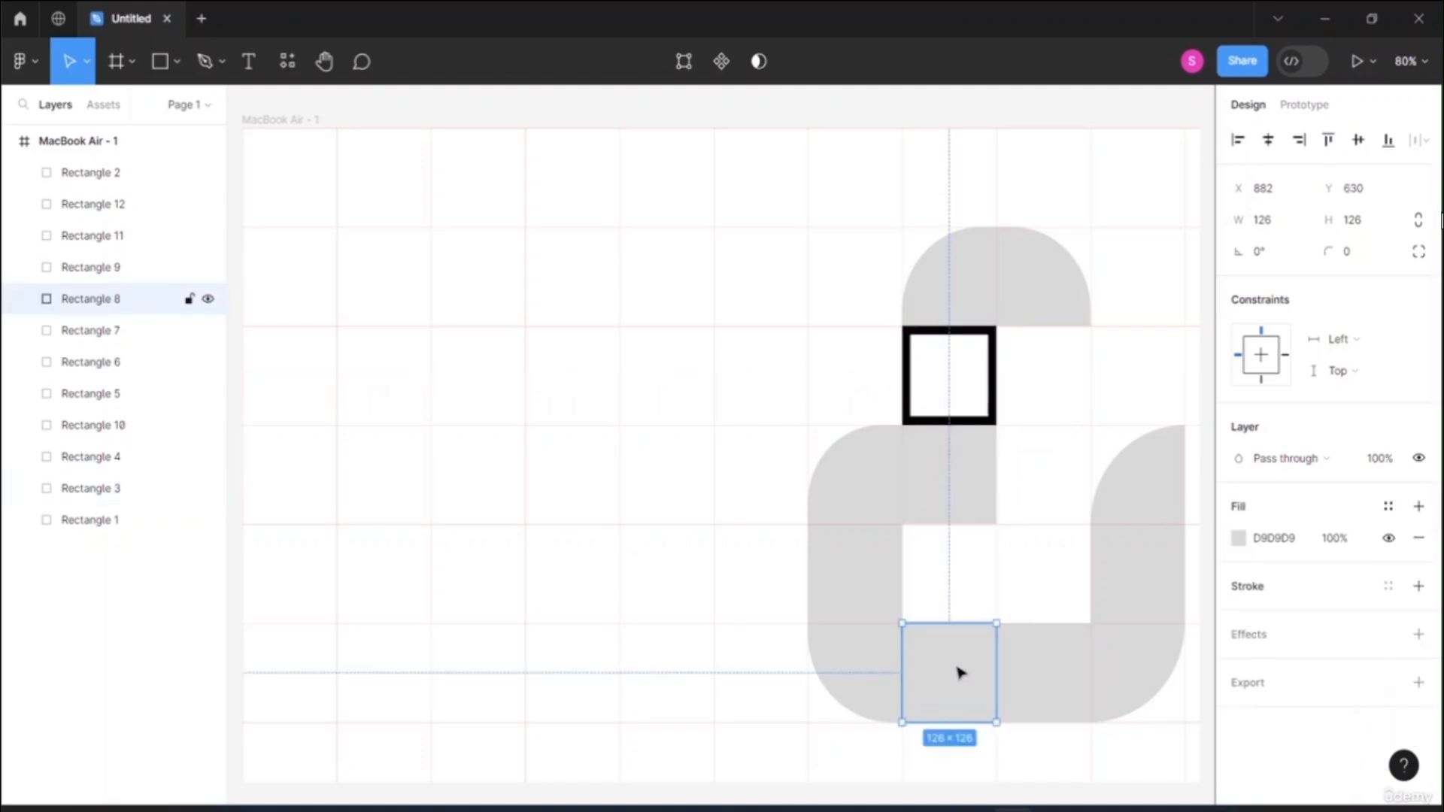
{"action": "left_click", "coordinate": [1247, 586]}
{"action": "left_click_drag", "start_coordinate": [1329, 650], "coordinate": [1351, 650]}
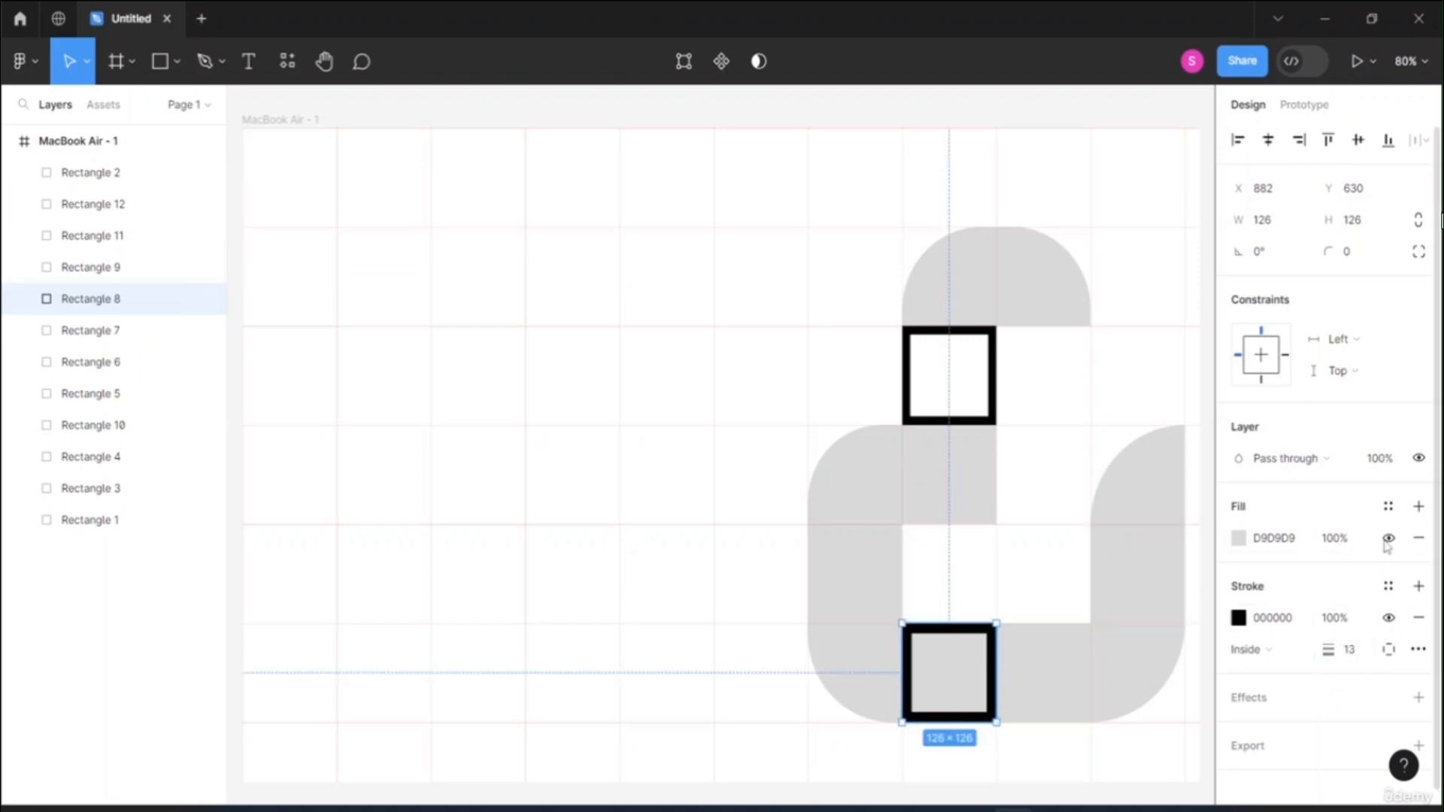
{"action": "left_click", "coordinate": [1419, 538]}
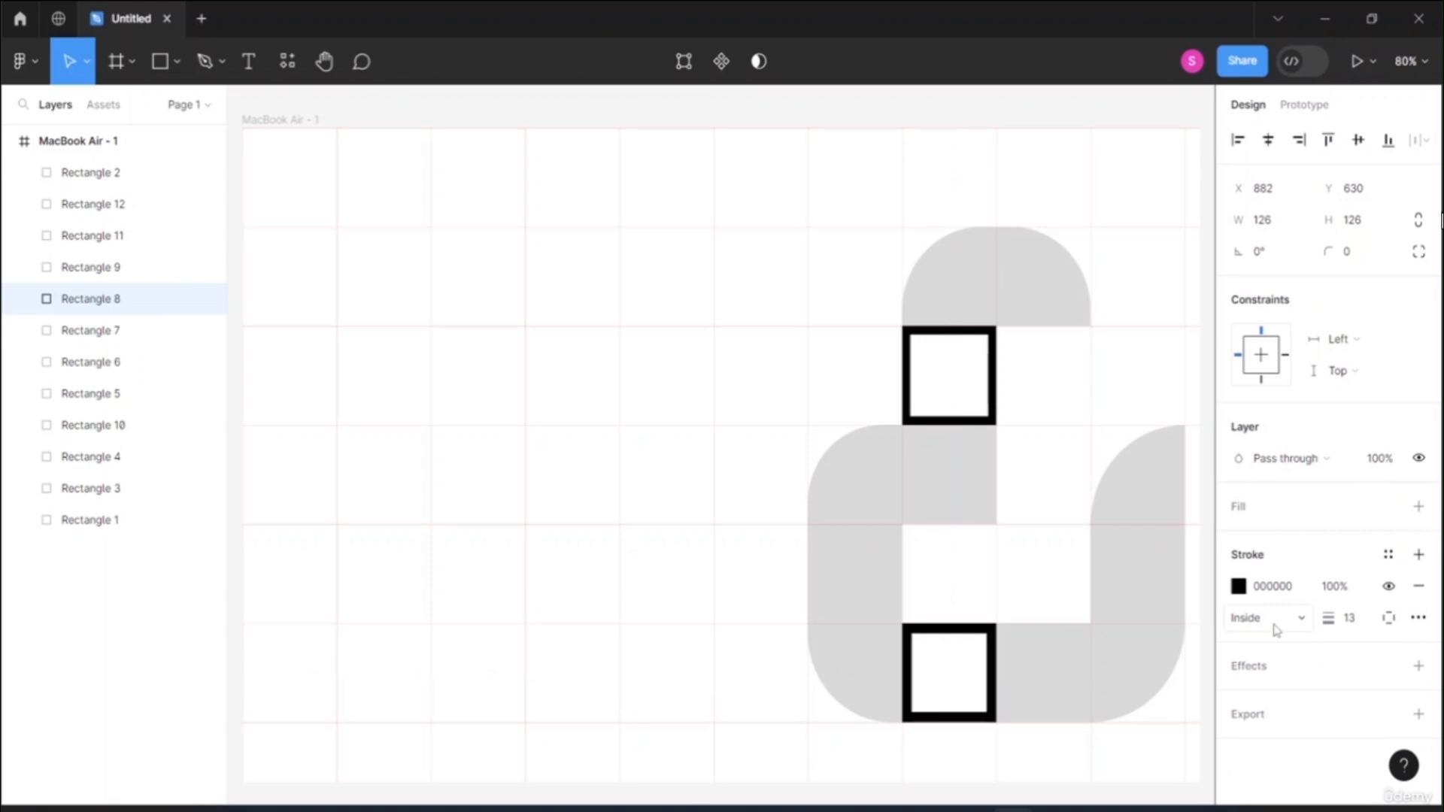
- Change the stroke colour of the outlined square at X 882, Y 630 to blue 375AD6
{"action": "left_click", "coordinate": [1238, 587]}
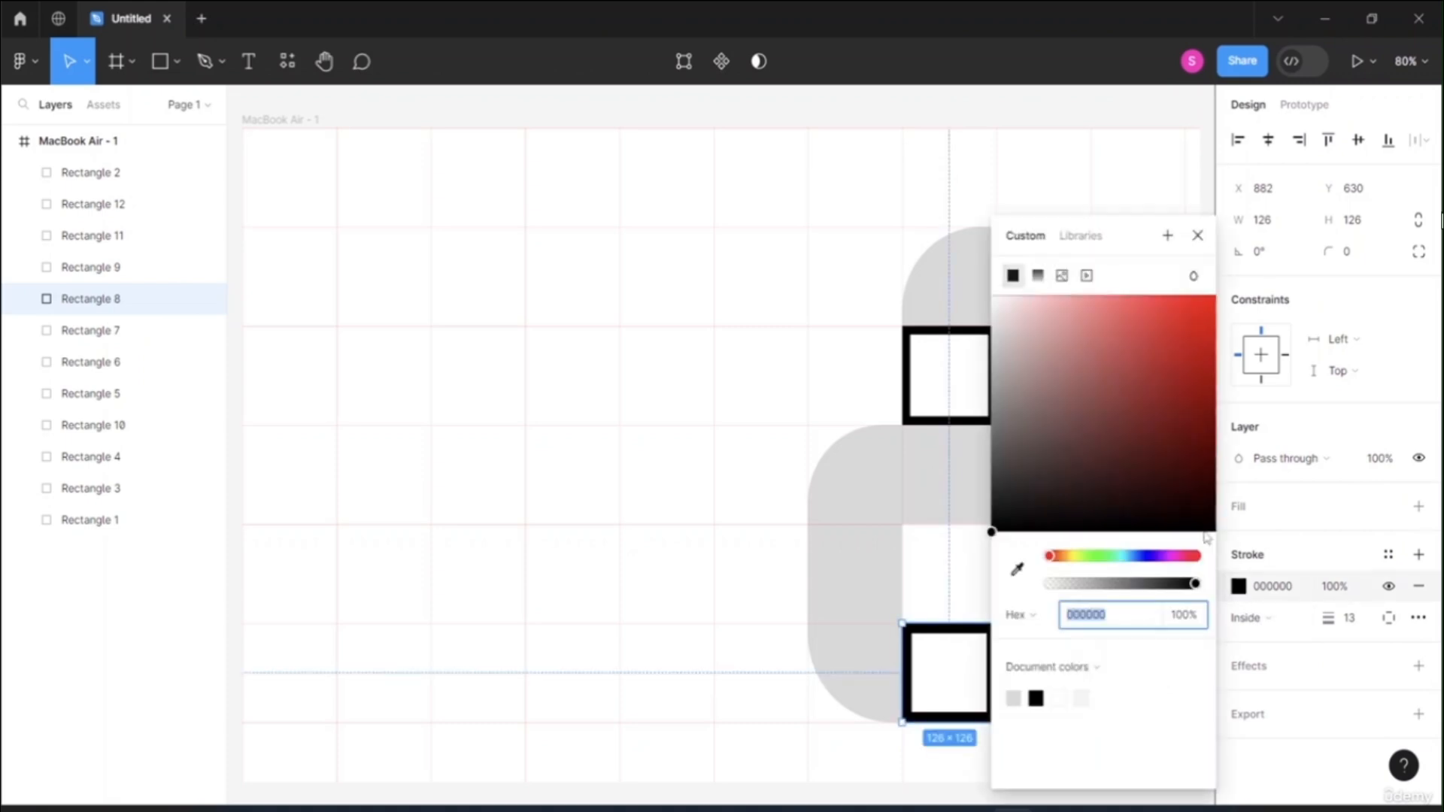
{"action": "left_click", "coordinate": [1144, 557]}
{"action": "left_click", "coordinate": [1158, 333]}
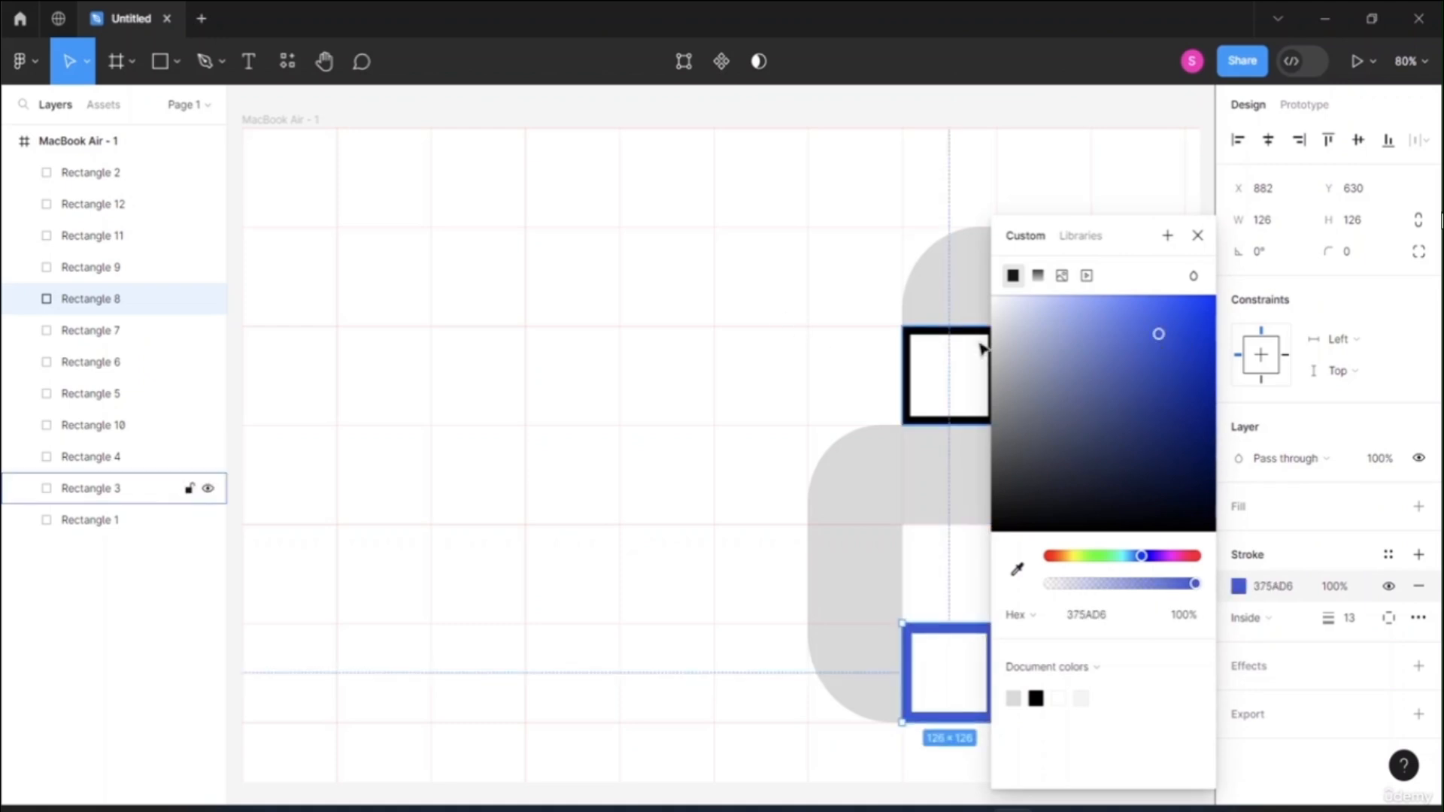
- Change the stroke colour of the outlined square at X 882, Y 252 to a dark red and deselect it
{"action": "left_click", "coordinate": [911, 384]}
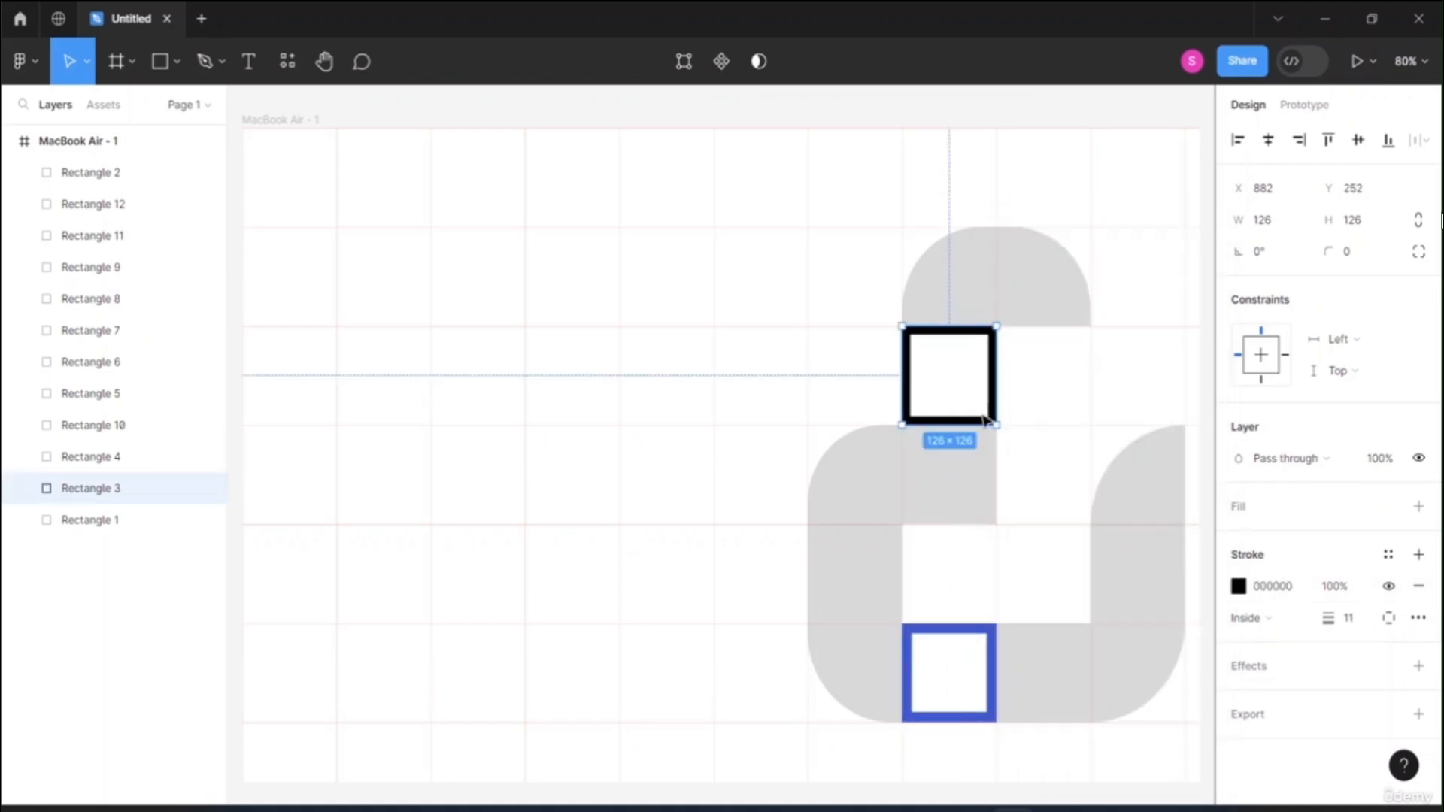
{"action": "left_click", "coordinate": [1237, 586]}
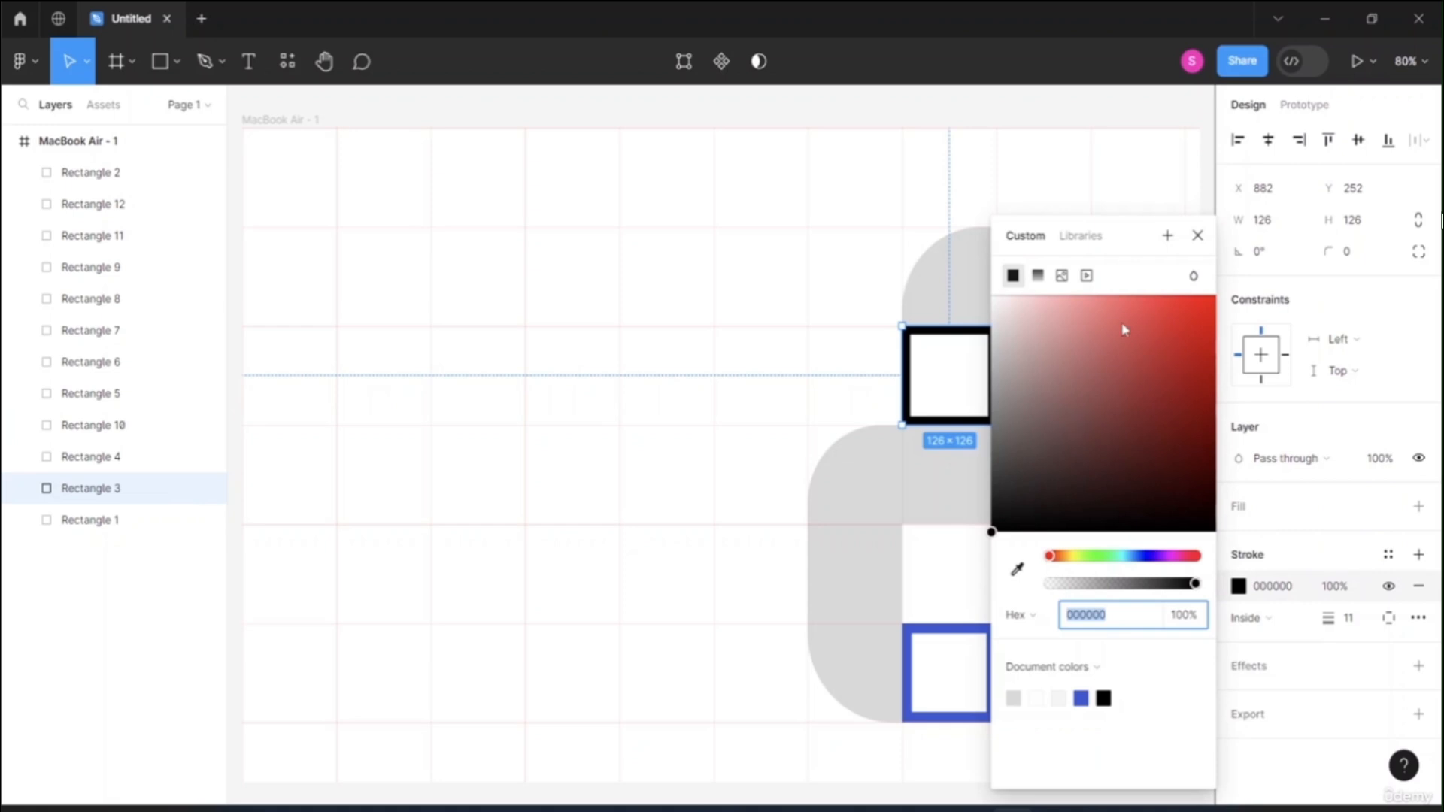
{"action": "left_click", "coordinate": [1150, 362]}
{"action": "left_click", "coordinate": [779, 261]}
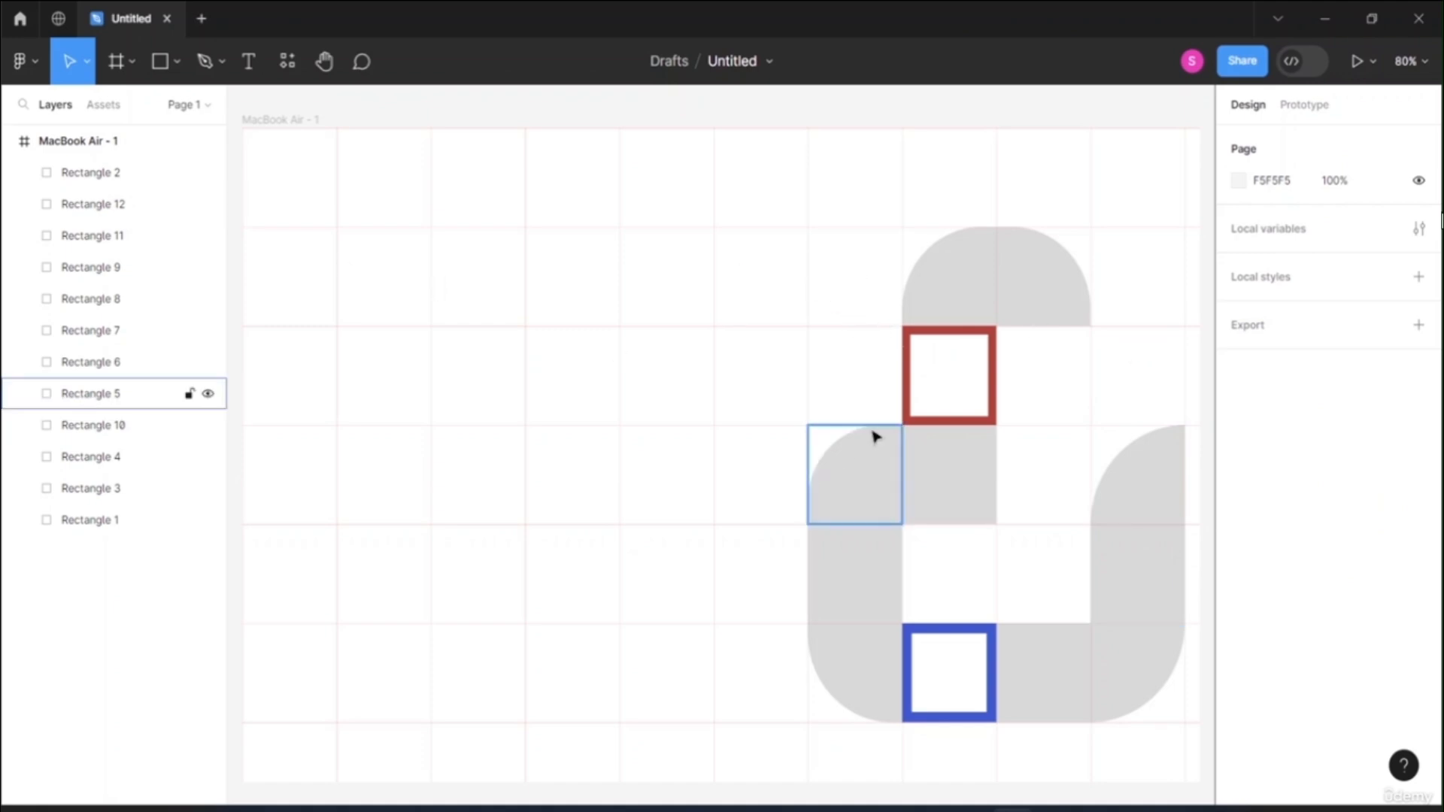
- Draw a 126 × 126 square in the empty grid cell at X 630, Y 126
{"action": "left_click", "coordinate": [158, 68]}
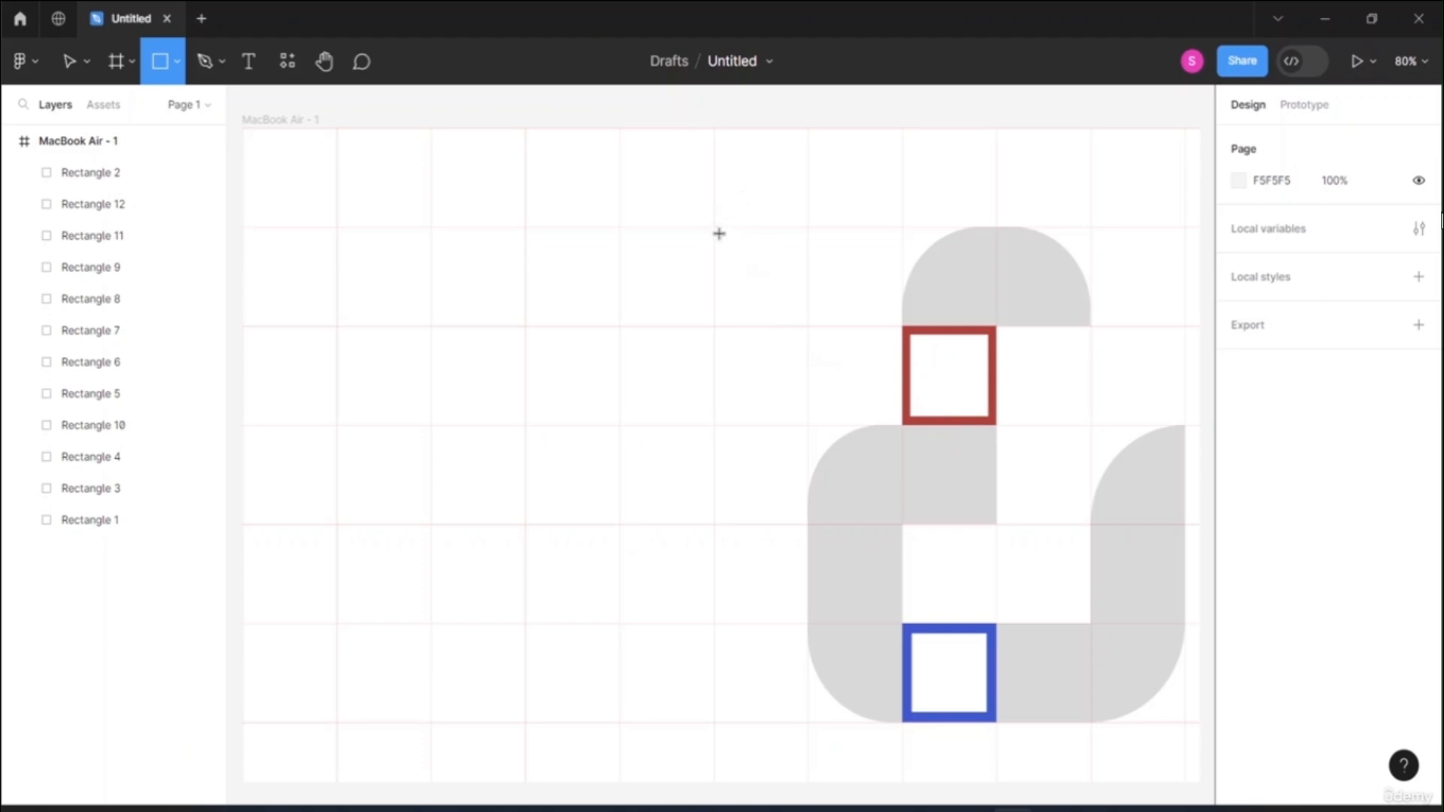
{"action": "left_click_drag", "start_coordinate": [713, 226], "coordinate": [811, 328]}
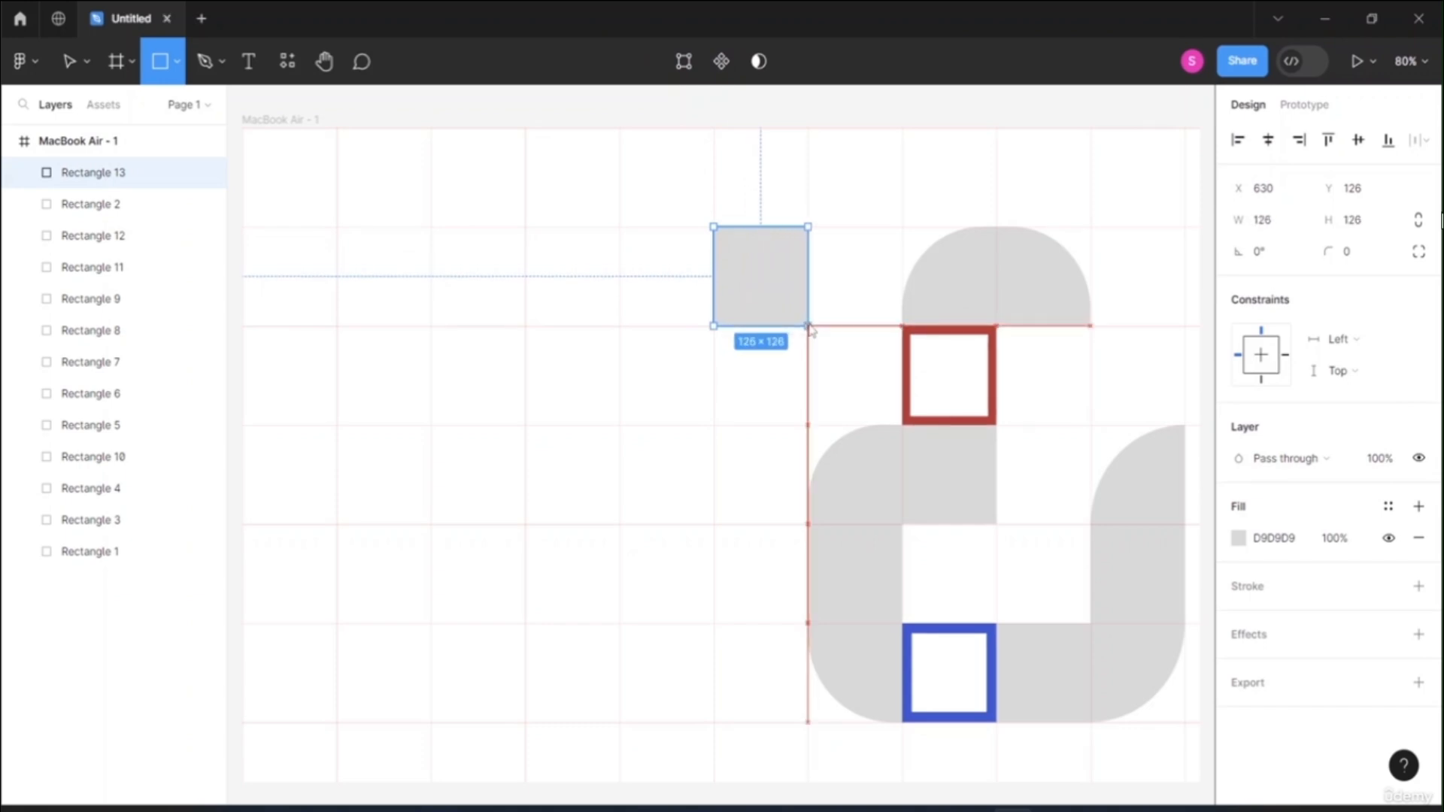
{"action": "left_click", "coordinate": [831, 265]}
- Give the new square at X 630, Y 126 a black inside stroke of 14 and remove its fill
{"action": "left_click", "coordinate": [771, 288]}
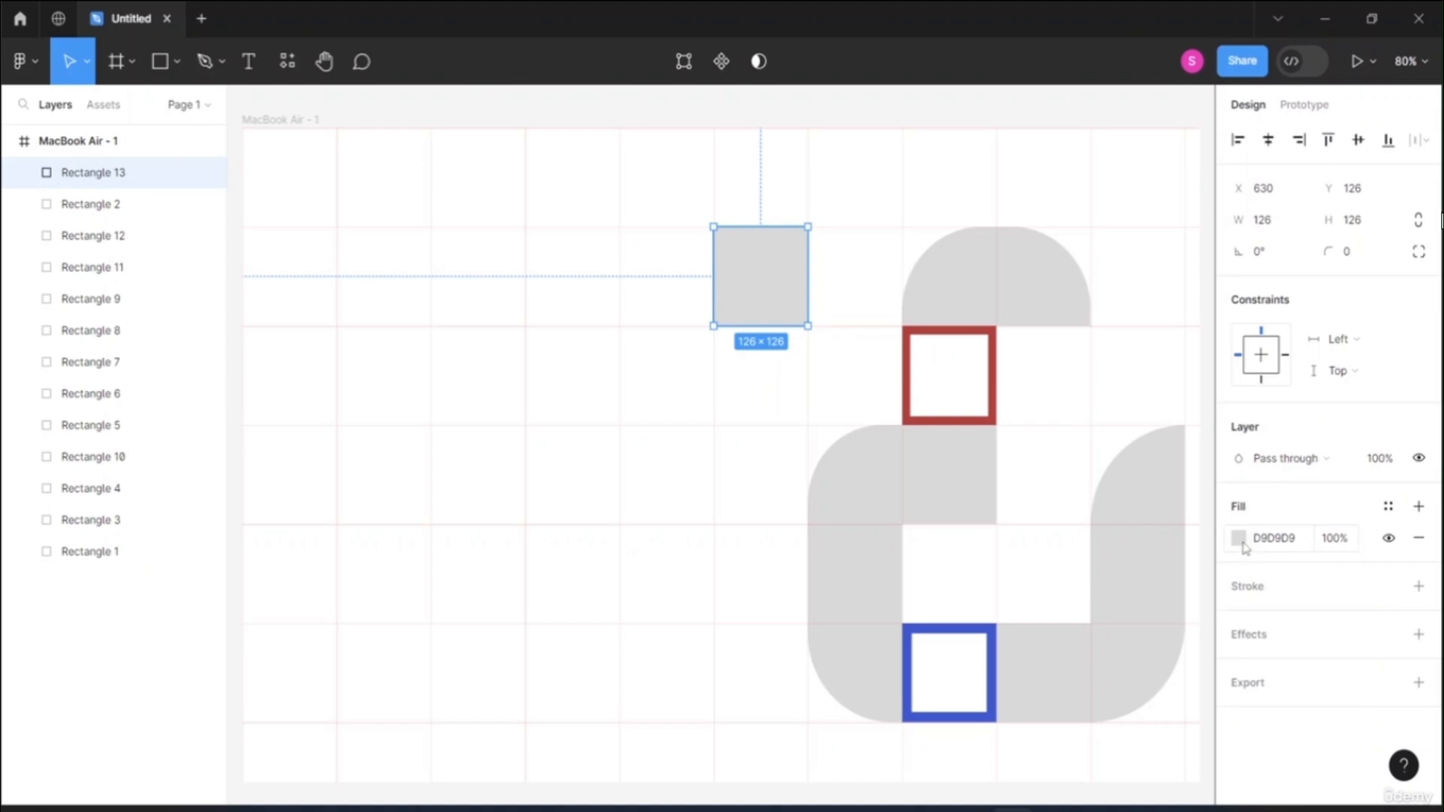
{"action": "left_click", "coordinate": [1250, 594]}
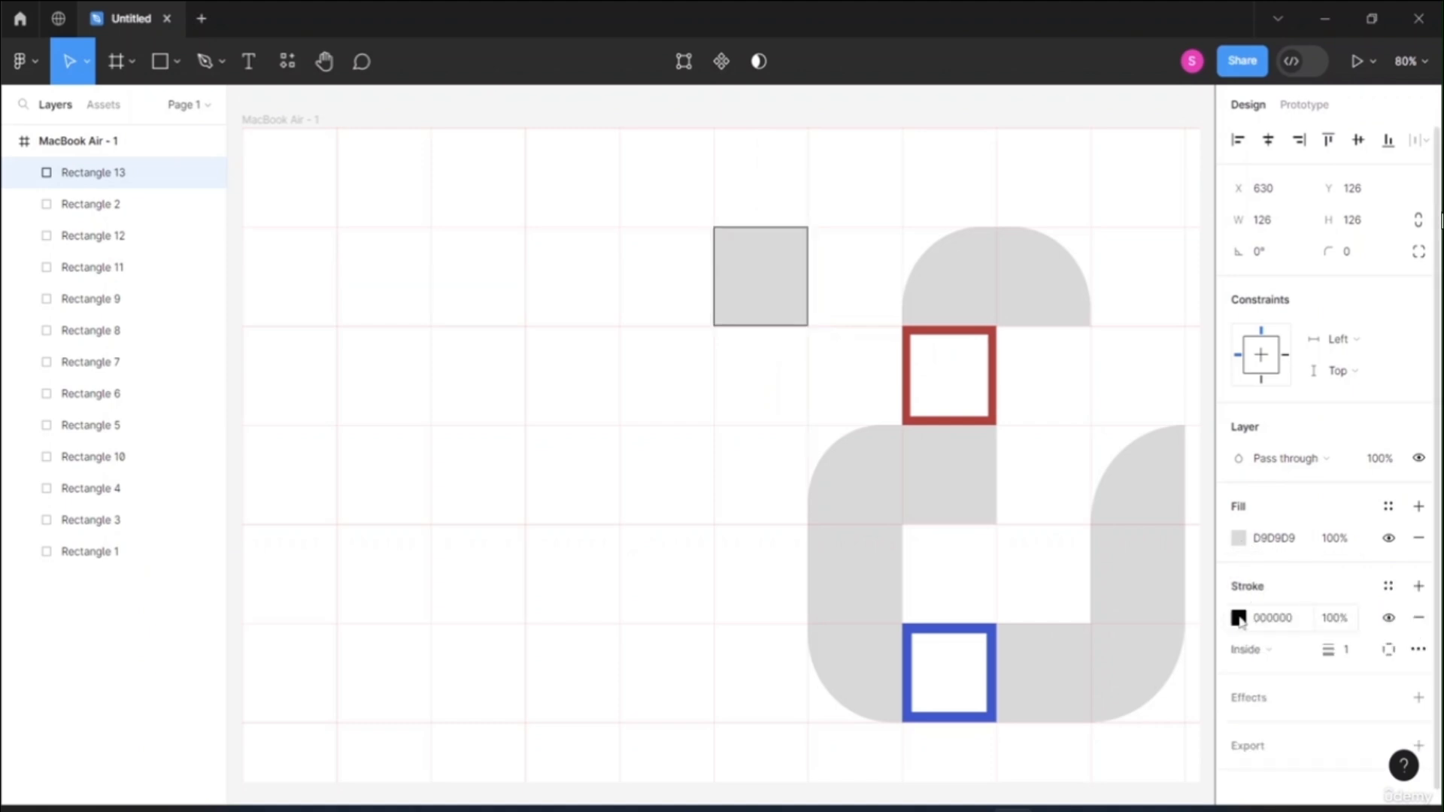
{"action": "left_click_drag", "start_coordinate": [1331, 651], "coordinate": [1341, 652]}
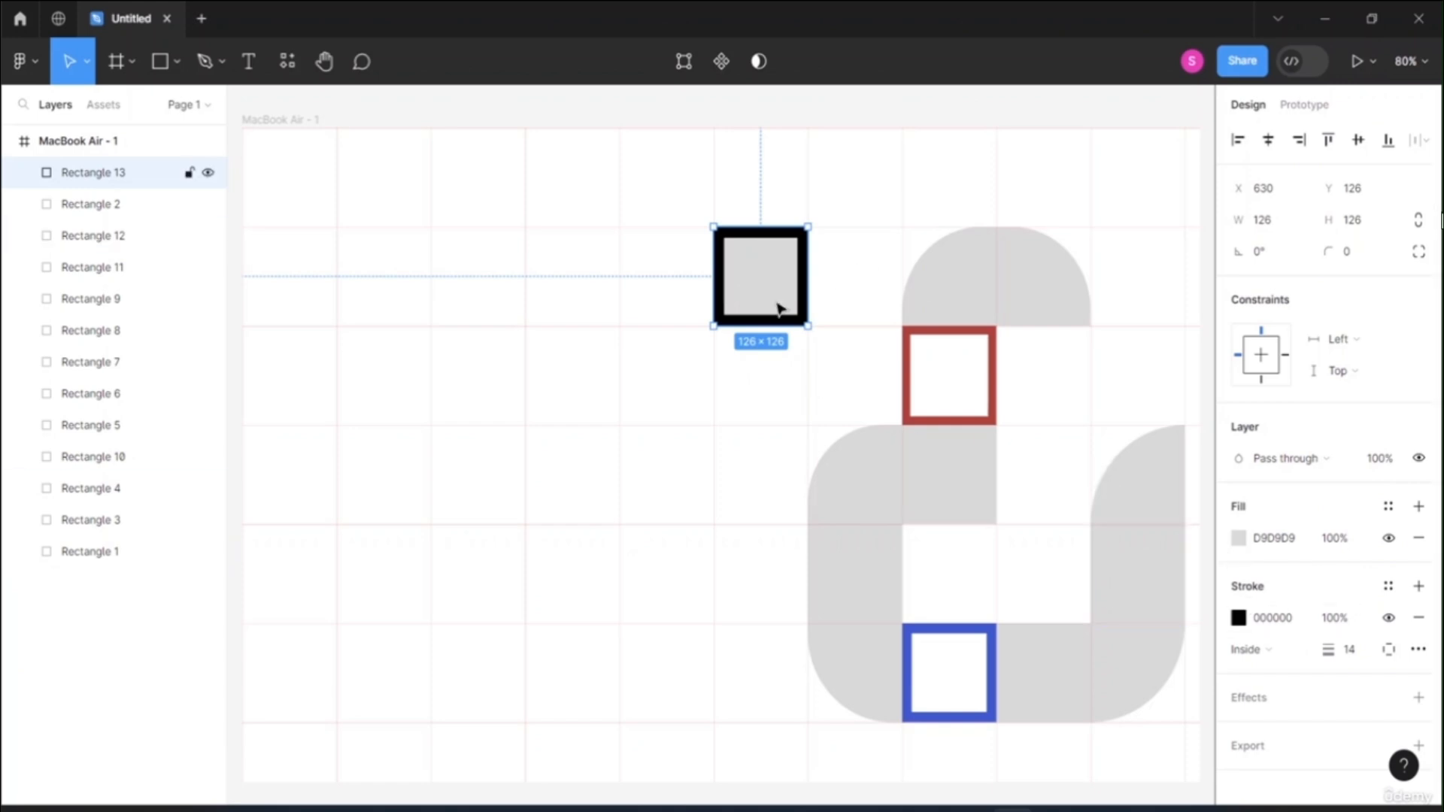
{"action": "left_click", "coordinate": [1419, 537]}
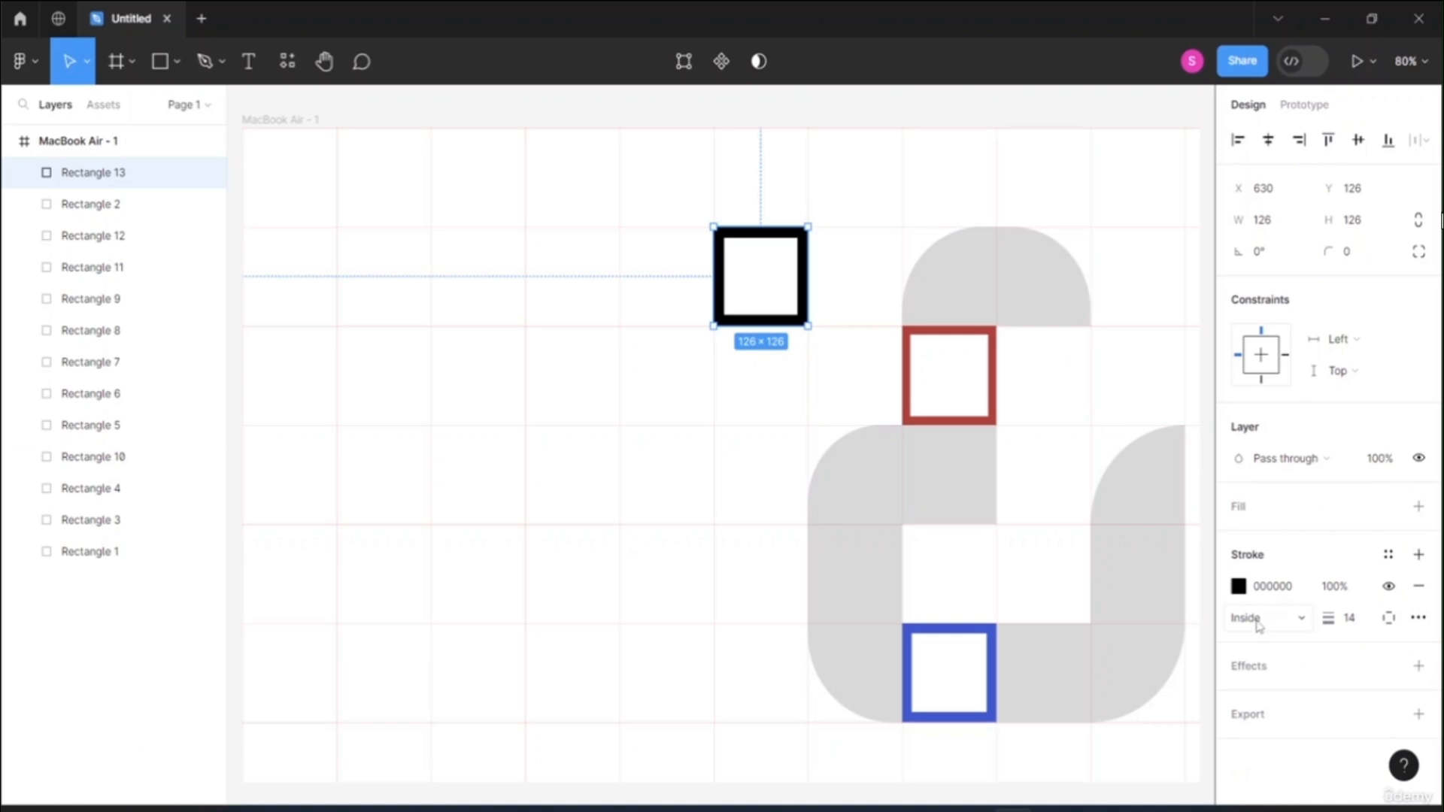
- Draw an ellipse about 155 × 158 and place it at about X 615, Y 220, overlapping the lower part of the black outlined square
{"action": "left_click", "coordinate": [178, 63]}
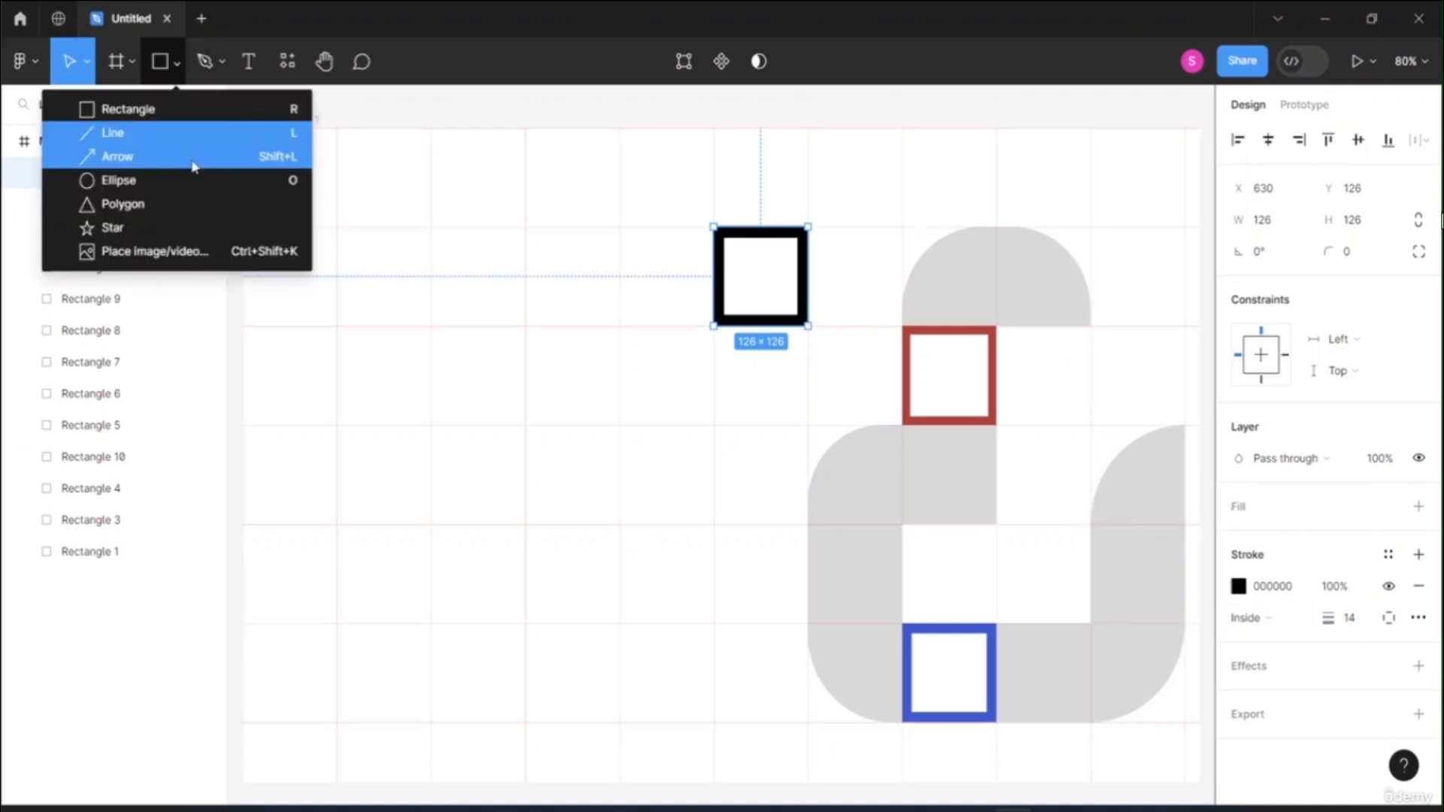
{"action": "left_click", "coordinate": [170, 184]}
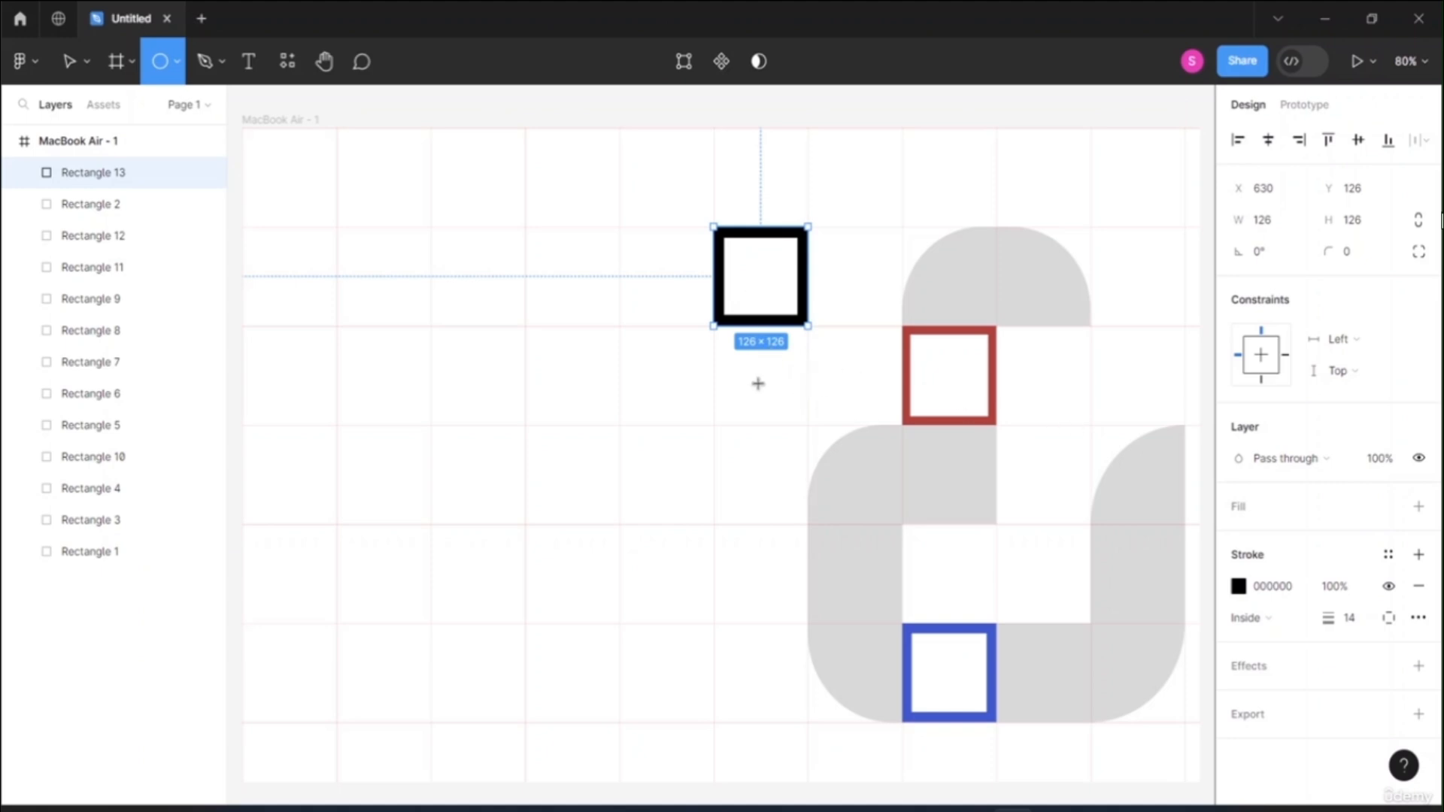
{"action": "mouse_move", "coordinate": [757, 392]}
{"action": "left_mouse_down"}
{"action": "mouse_move", "coordinate": [723, 356]}
{"action": "mouse_move", "coordinate": [714, 314]}
{"action": "mouse_move", "coordinate": [660, 316]}
{"action": "mouse_move", "coordinate": [641, 268]}
{"action": "left_mouse_up"}
{"action": "left_click_drag", "start_coordinate": [714, 329], "coordinate": [770, 360]}
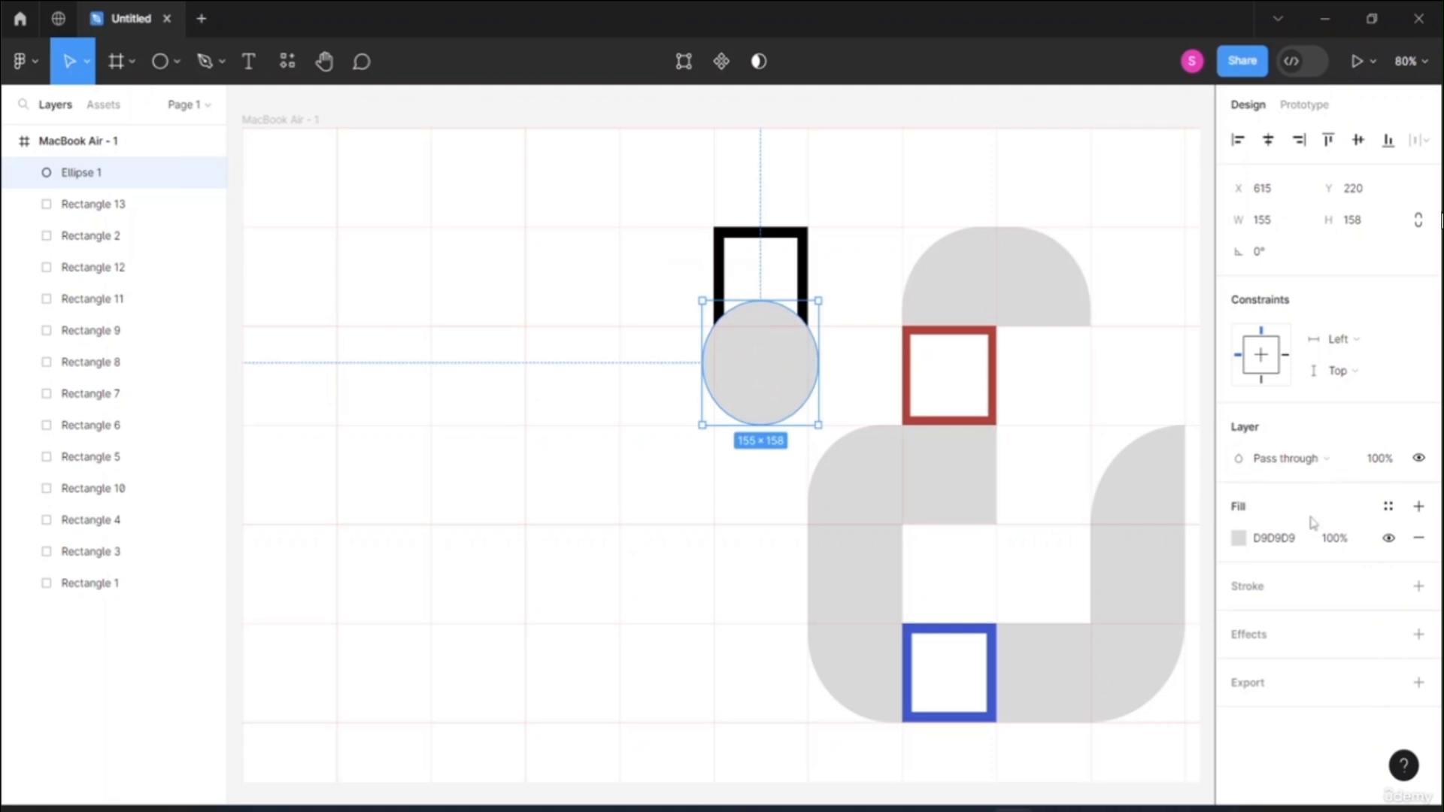
- Give the ellipse a black inside stroke of 19 without fill and move it slightly up, deeper into the black outlined square
{"action": "left_click", "coordinate": [1248, 591]}
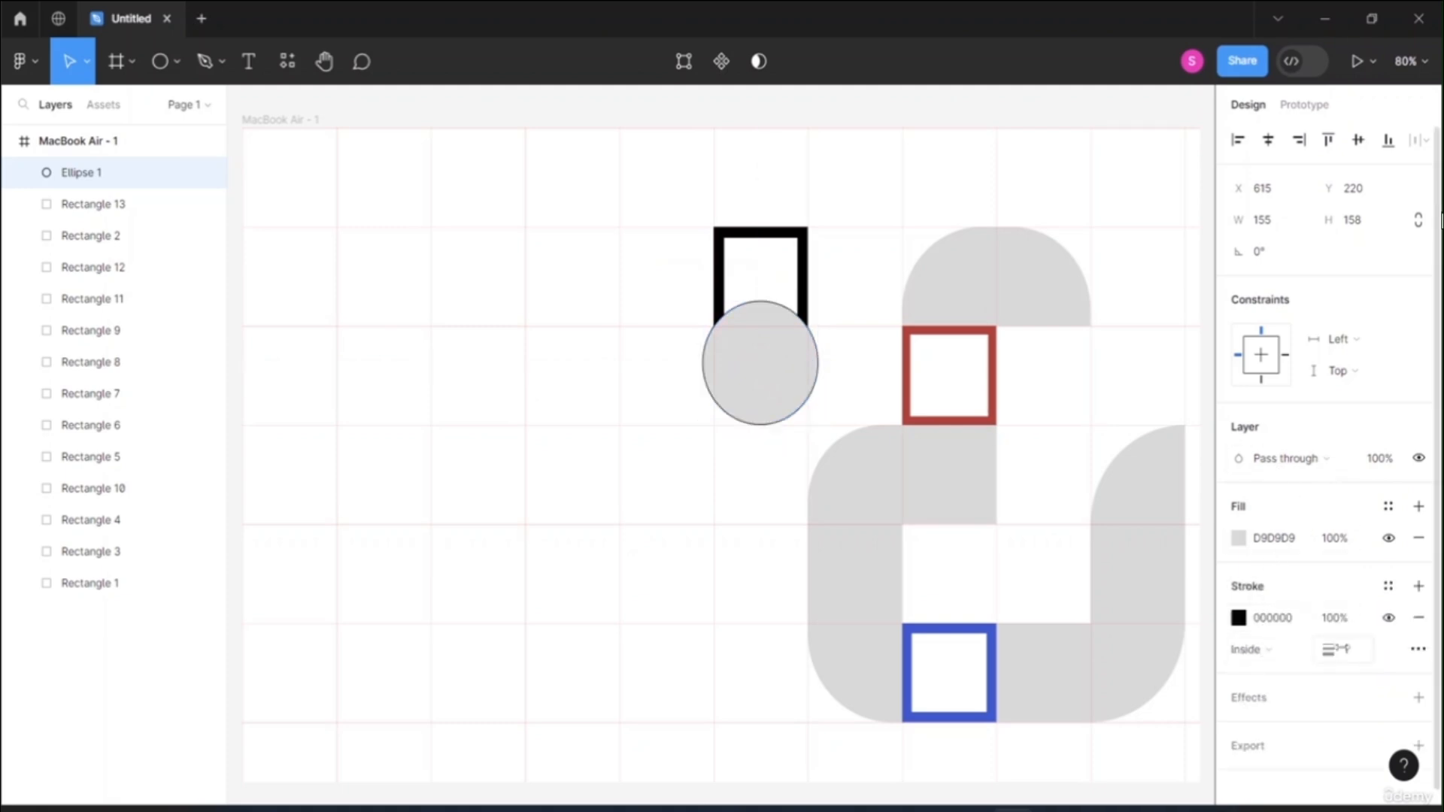
{"action": "left_click_drag", "start_coordinate": [1342, 649], "coordinate": [1372, 654]}
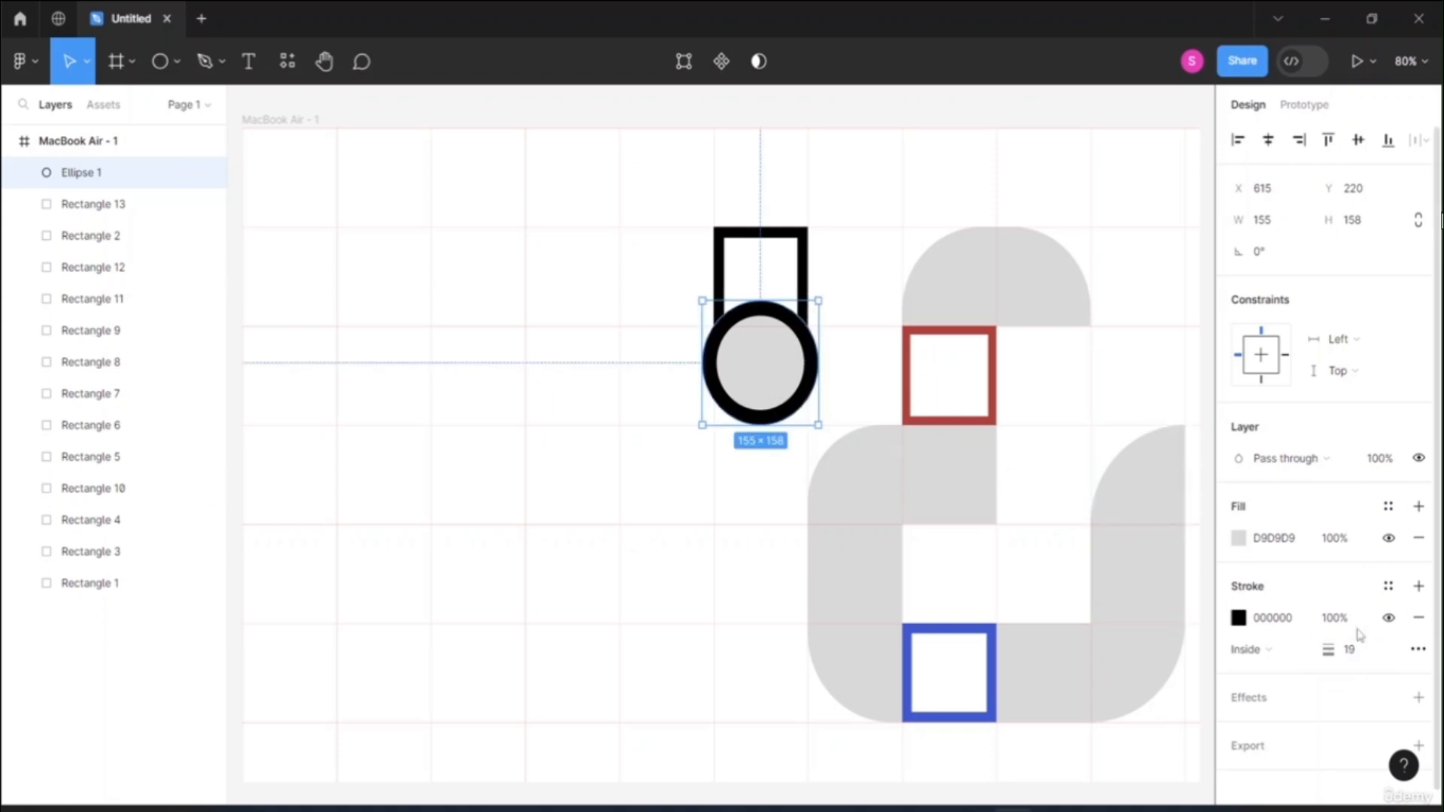
{"action": "left_click", "coordinate": [1419, 538]}
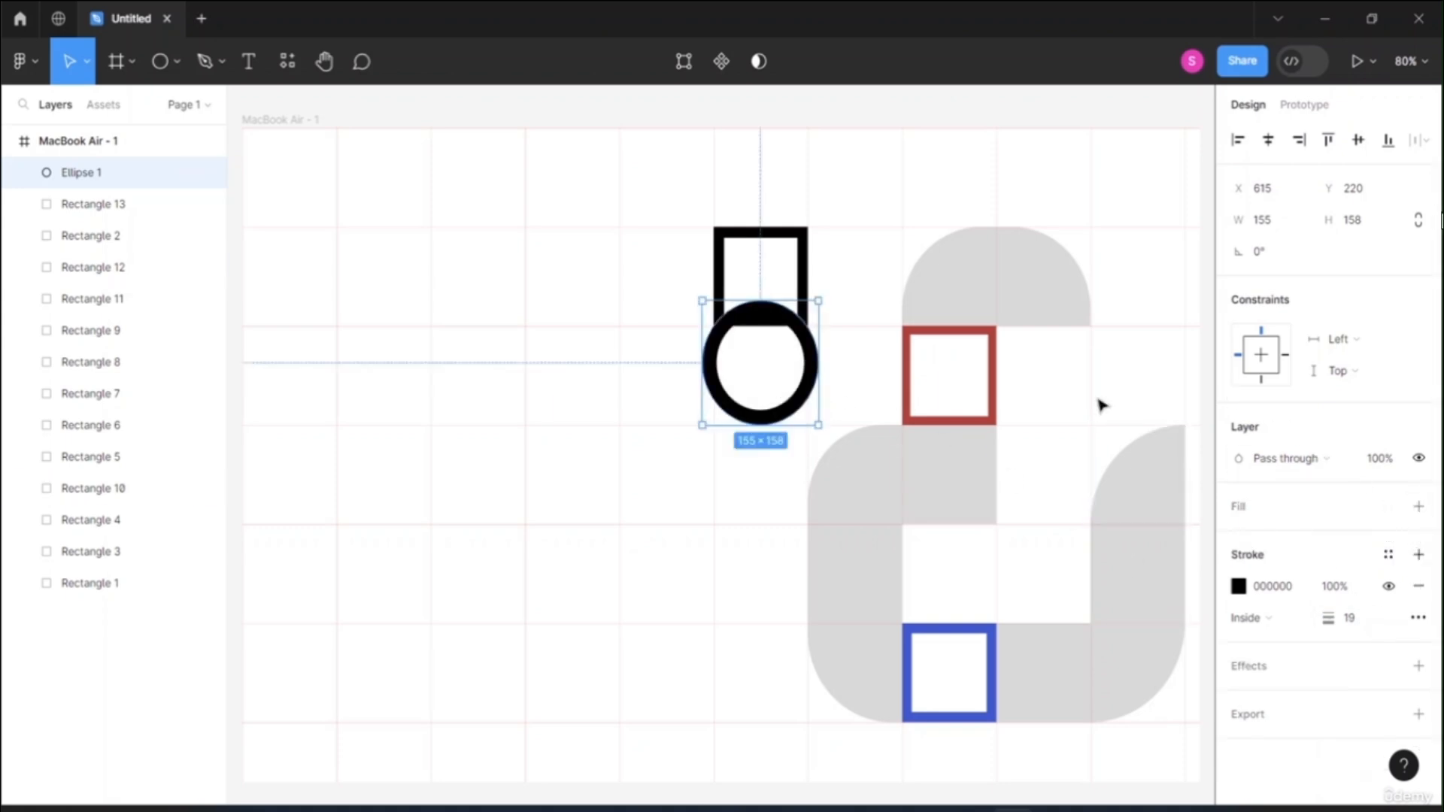
{"action": "mouse_move", "coordinate": [812, 370]}
{"action": "left_mouse_down"}
{"action": "mouse_move", "coordinate": [784, 372]}
{"action": "mouse_move", "coordinate": [797, 357]}
{"action": "left_mouse_up"}
{"action": "left_click", "coordinate": [716, 474]}
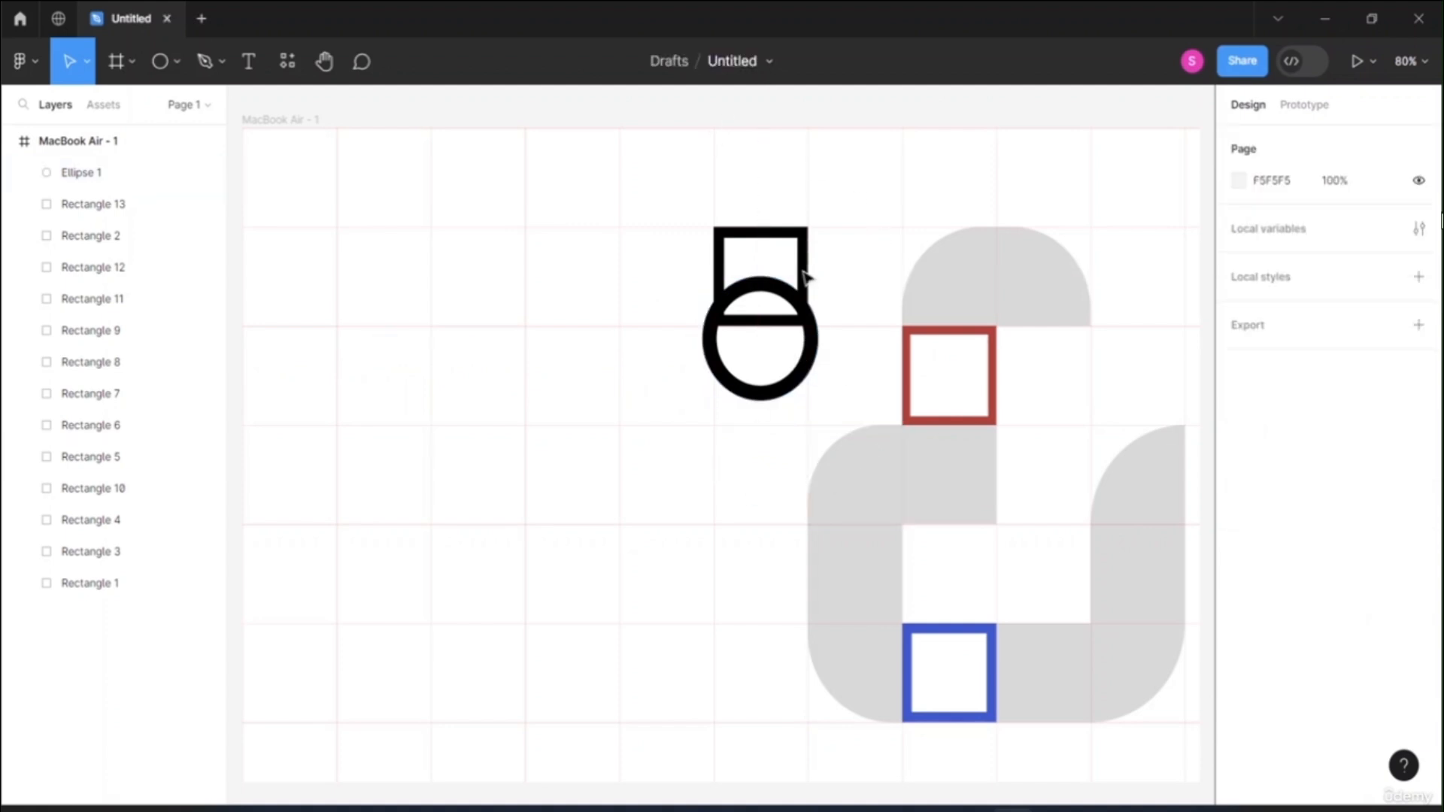
- Try Subtract selection on the ellipse, the black outlined square and the rounded square at X 756, Y 378, and undo it
{"action": "left_click_drag", "start_coordinate": [662, 181], "coordinate": [822, 457]}
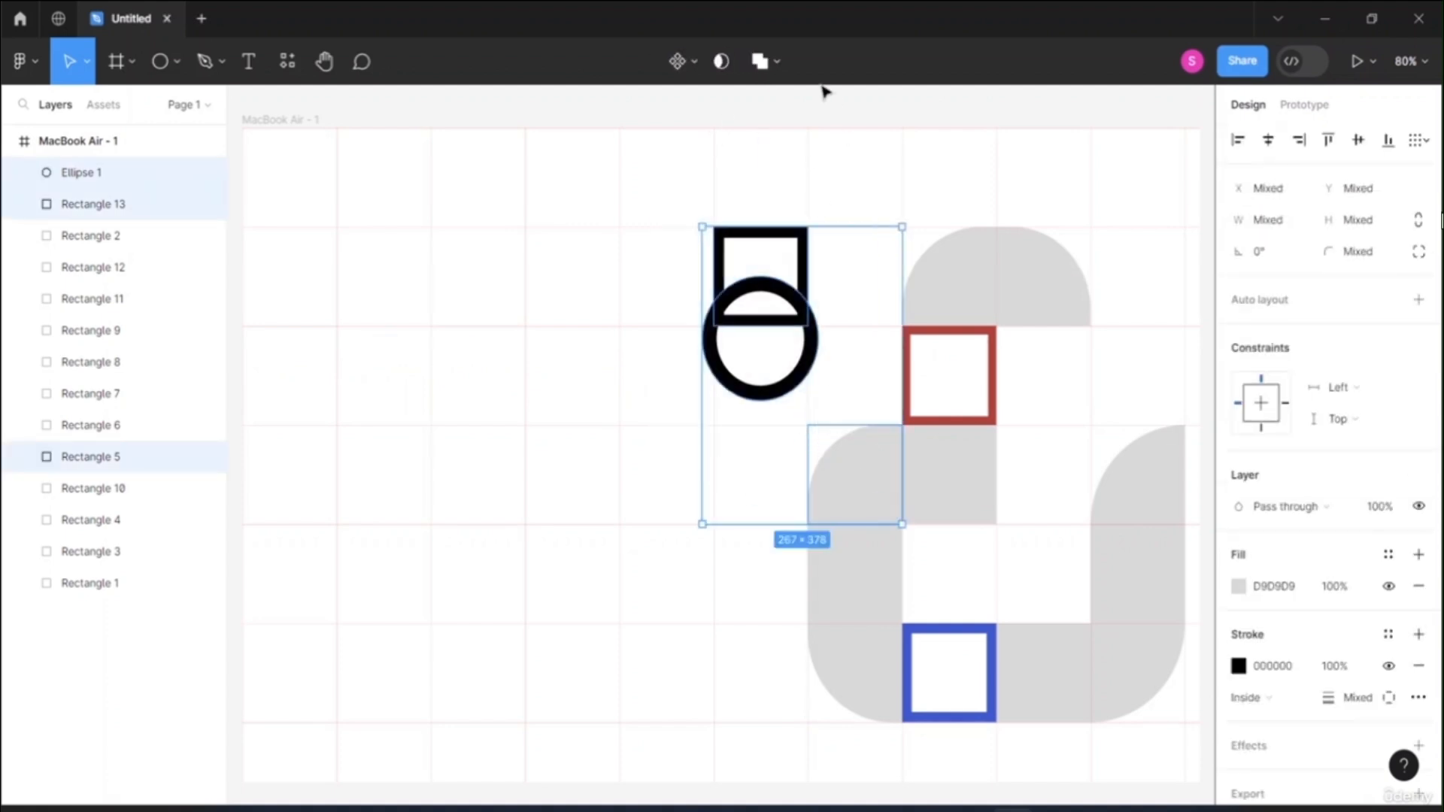
{"action": "left_click", "coordinate": [777, 63]}
{"action": "left_click", "coordinate": [786, 131]}
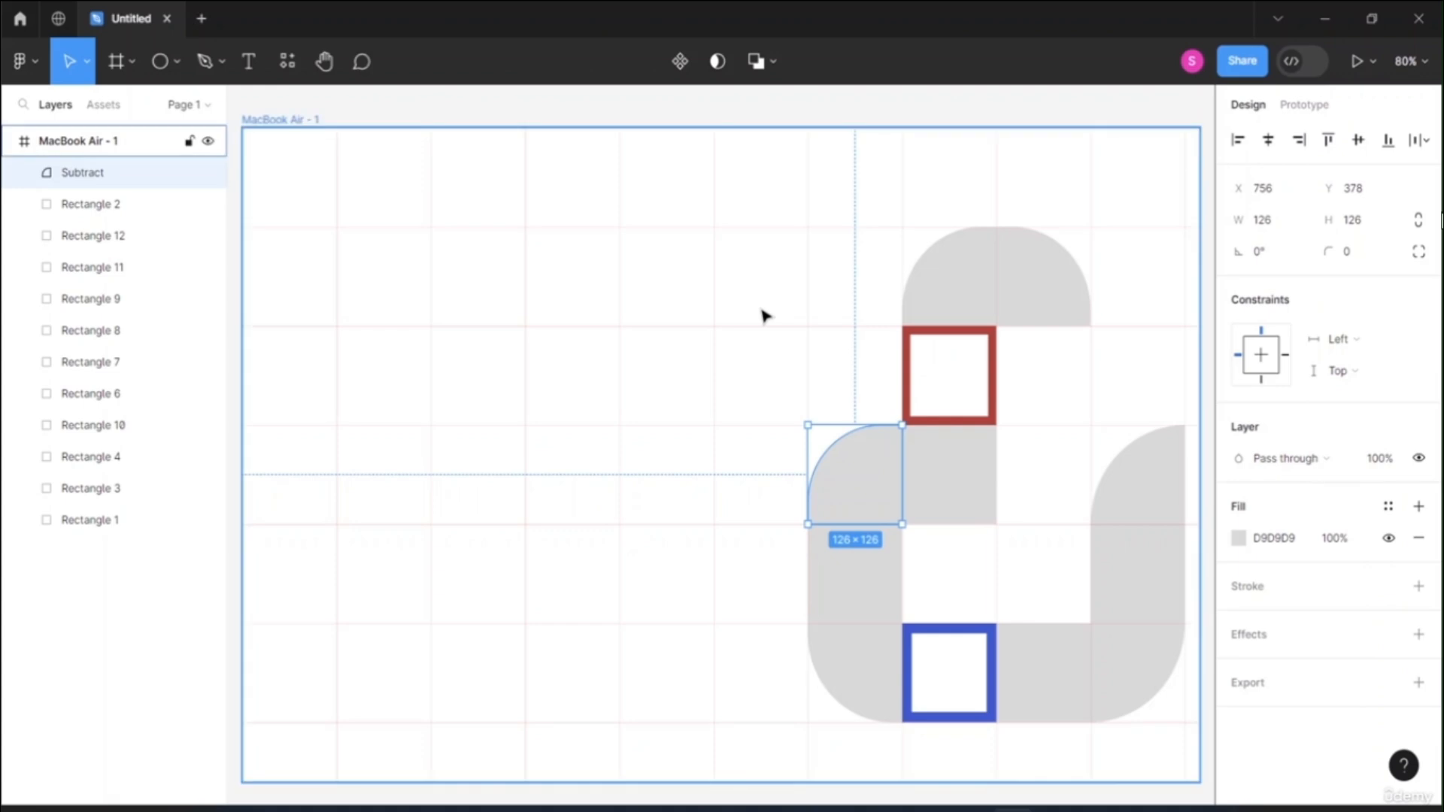
{"action": "key", "text": "ctrl+z"}
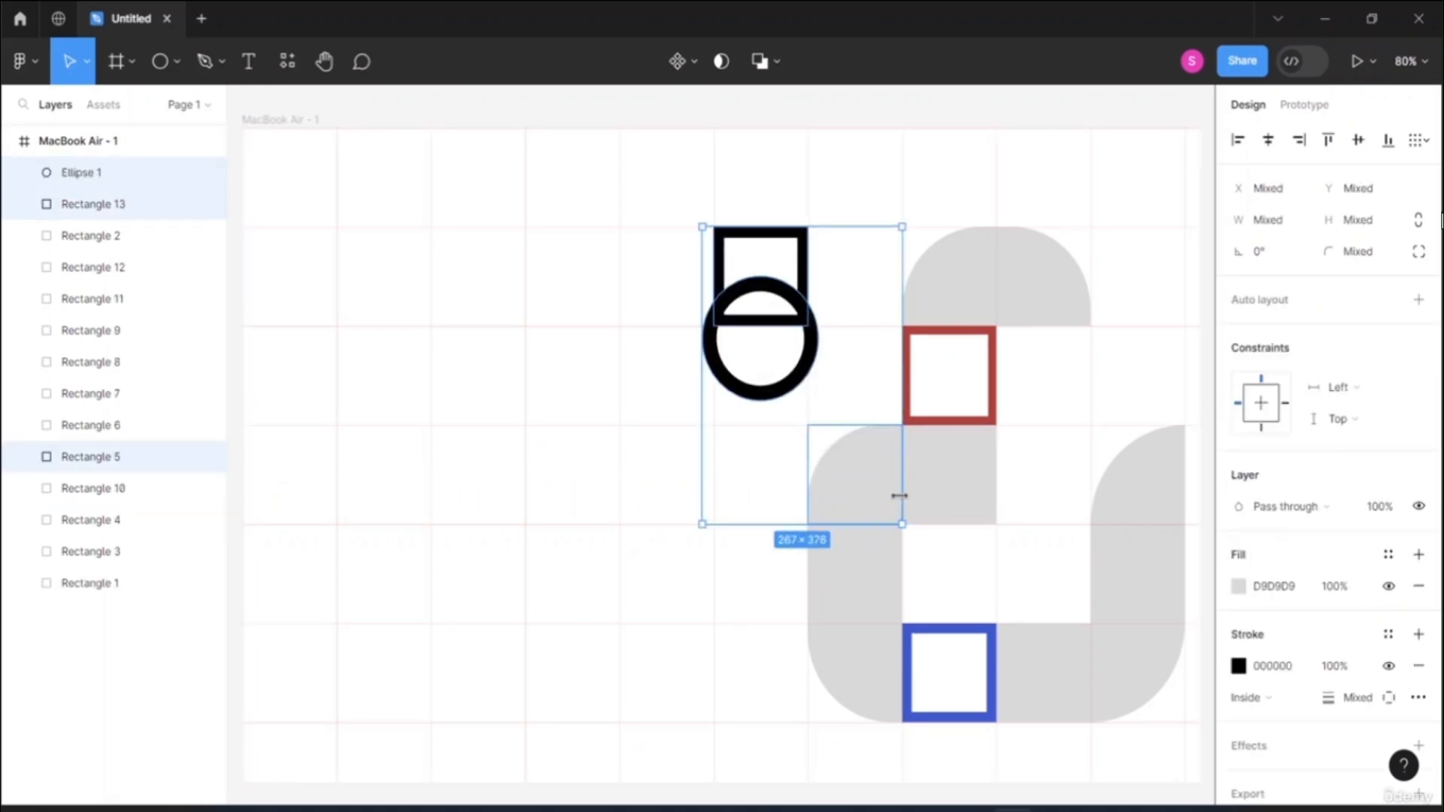
- Try Exclude selection on only the ellipse and the black outlined square, and undo it
{"action": "left_click", "coordinate": [680, 464]}
{"action": "left_click_drag", "start_coordinate": [691, 197], "coordinate": [835, 403]}
{"action": "left_click", "coordinate": [778, 62]}
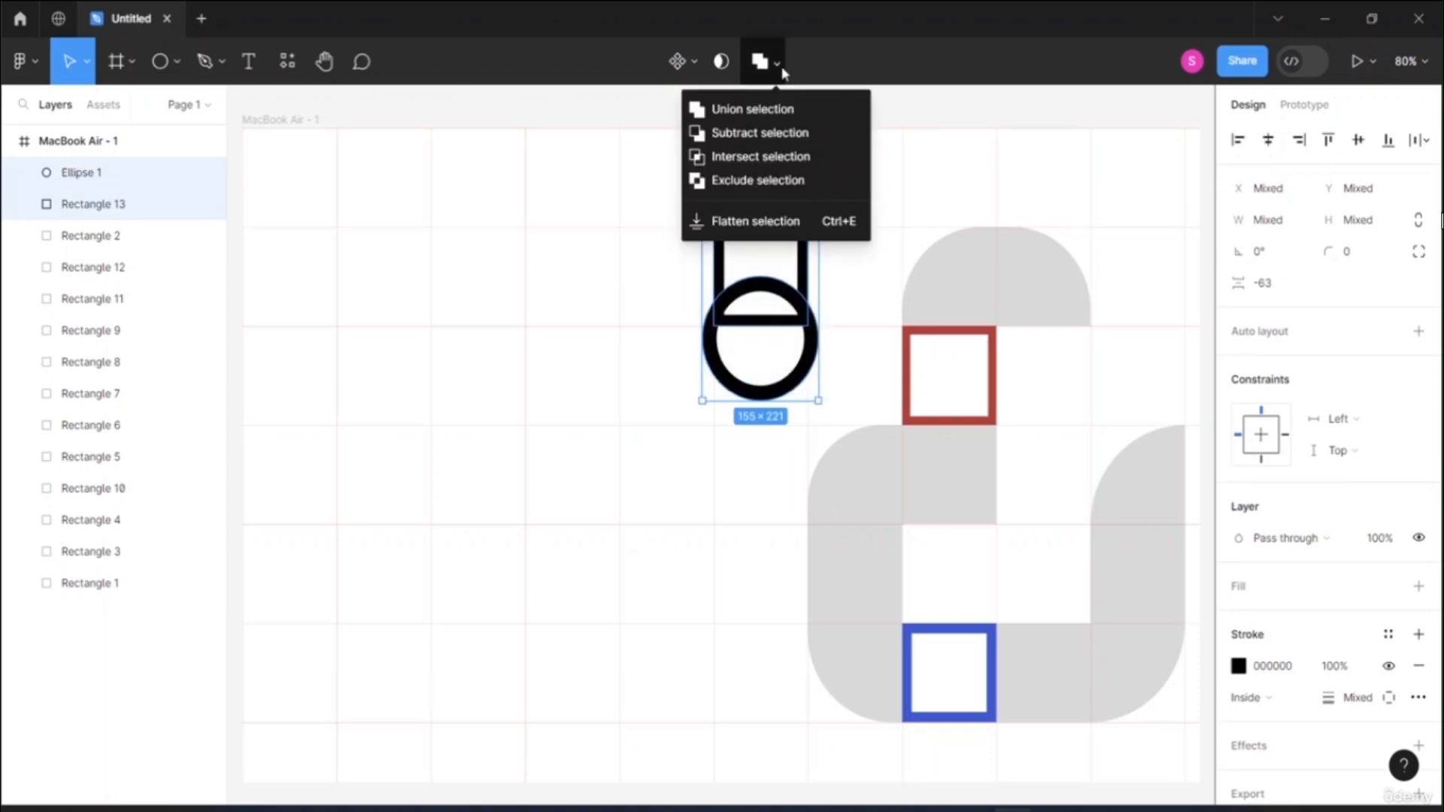
{"action": "left_click", "coordinate": [748, 181]}
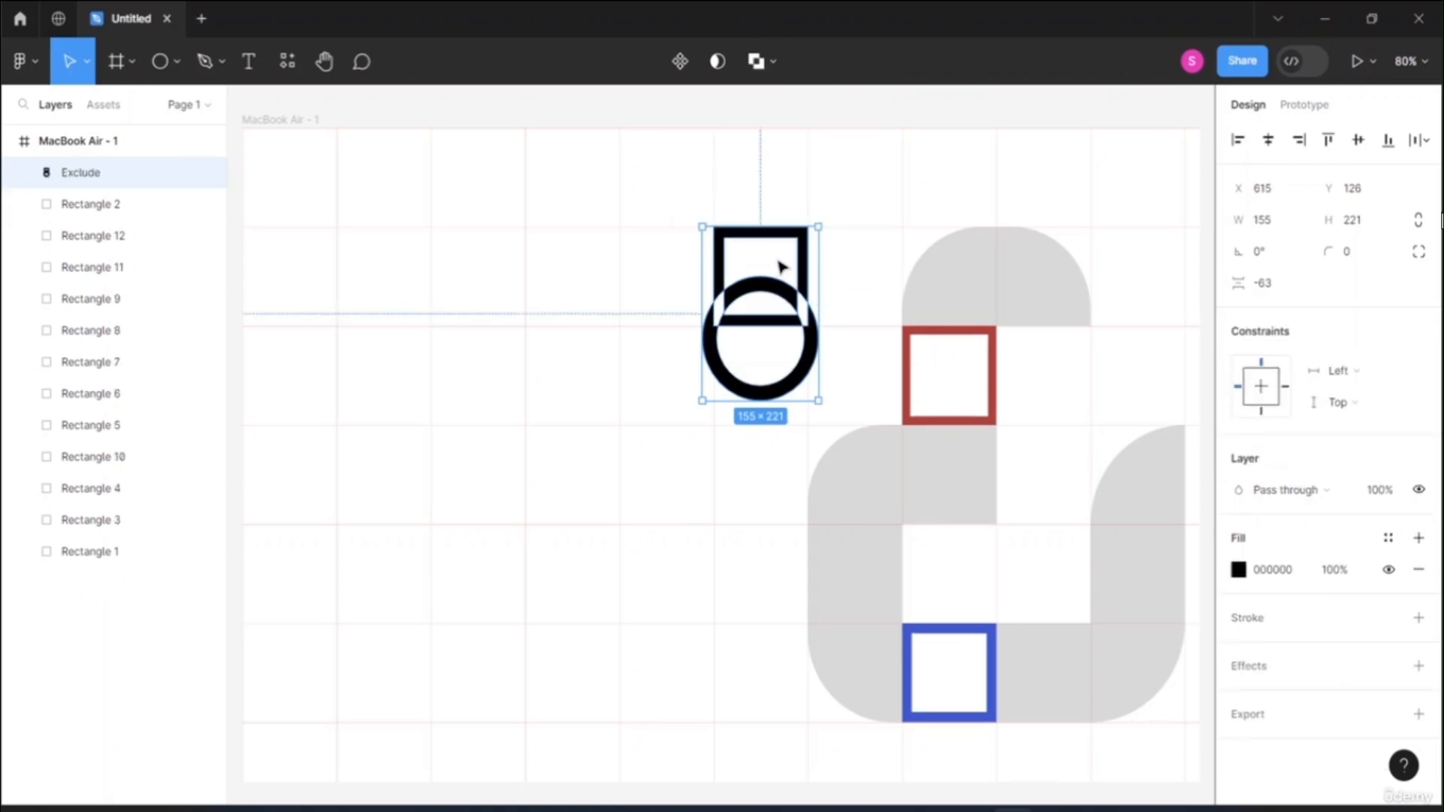
{"action": "key", "text": "ctrl+z"}
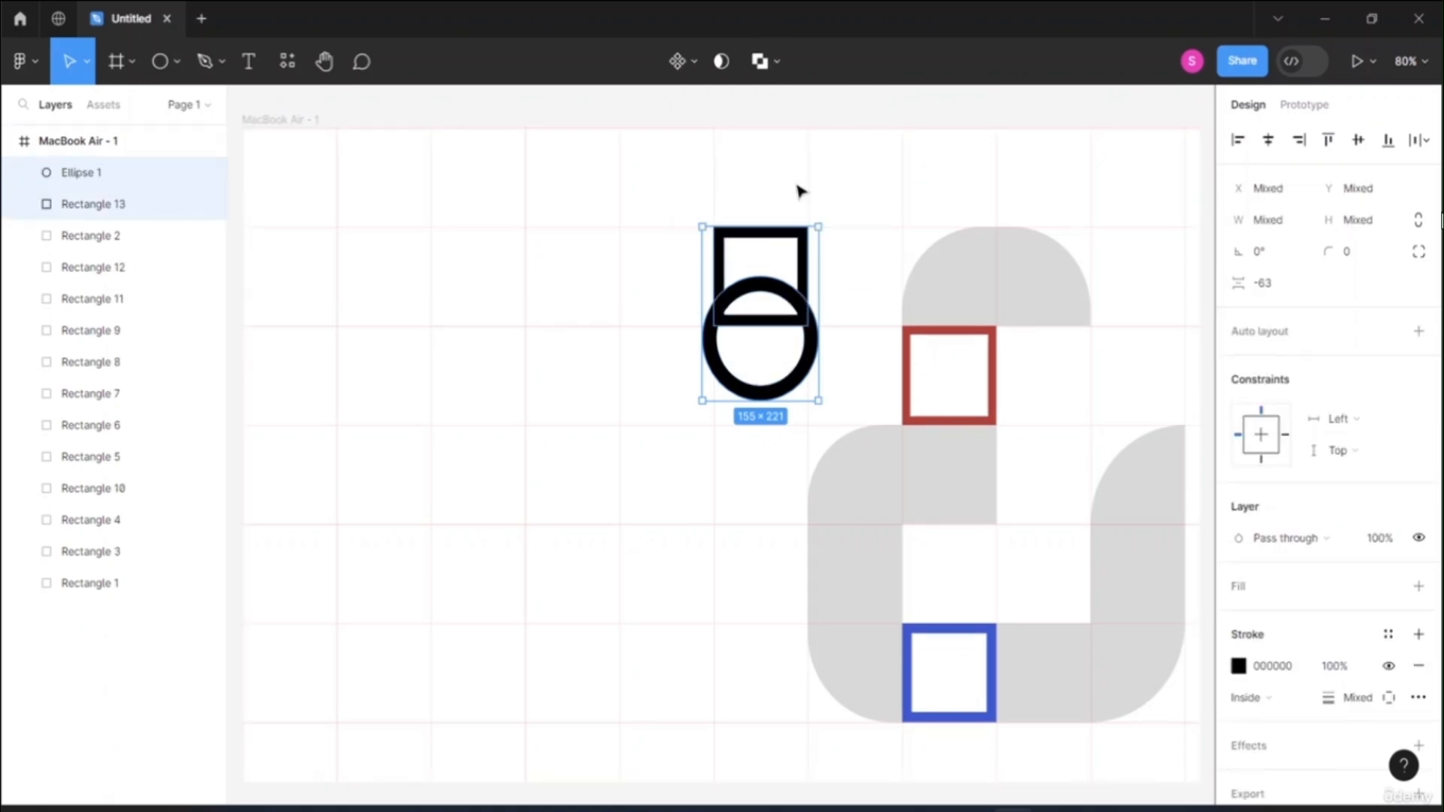
- Apply Subtract selection to the ellipse and black outlined square, and move the result into the grid cell two columns right of the red square
{"action": "left_click", "coordinate": [778, 62]}
{"action": "left_click", "coordinate": [760, 132]}
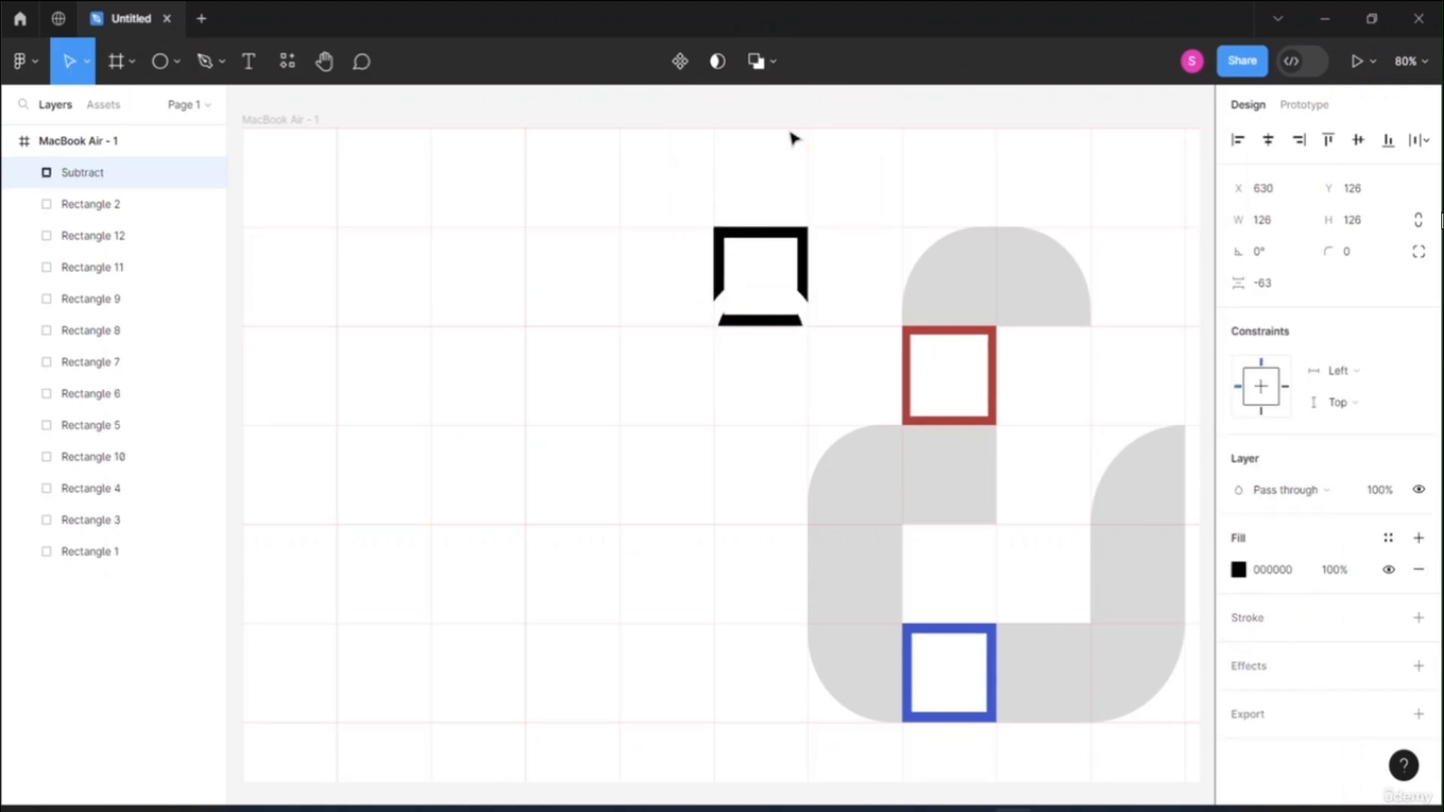
{"action": "left_click", "coordinate": [847, 284]}
{"action": "left_click", "coordinate": [761, 239]}
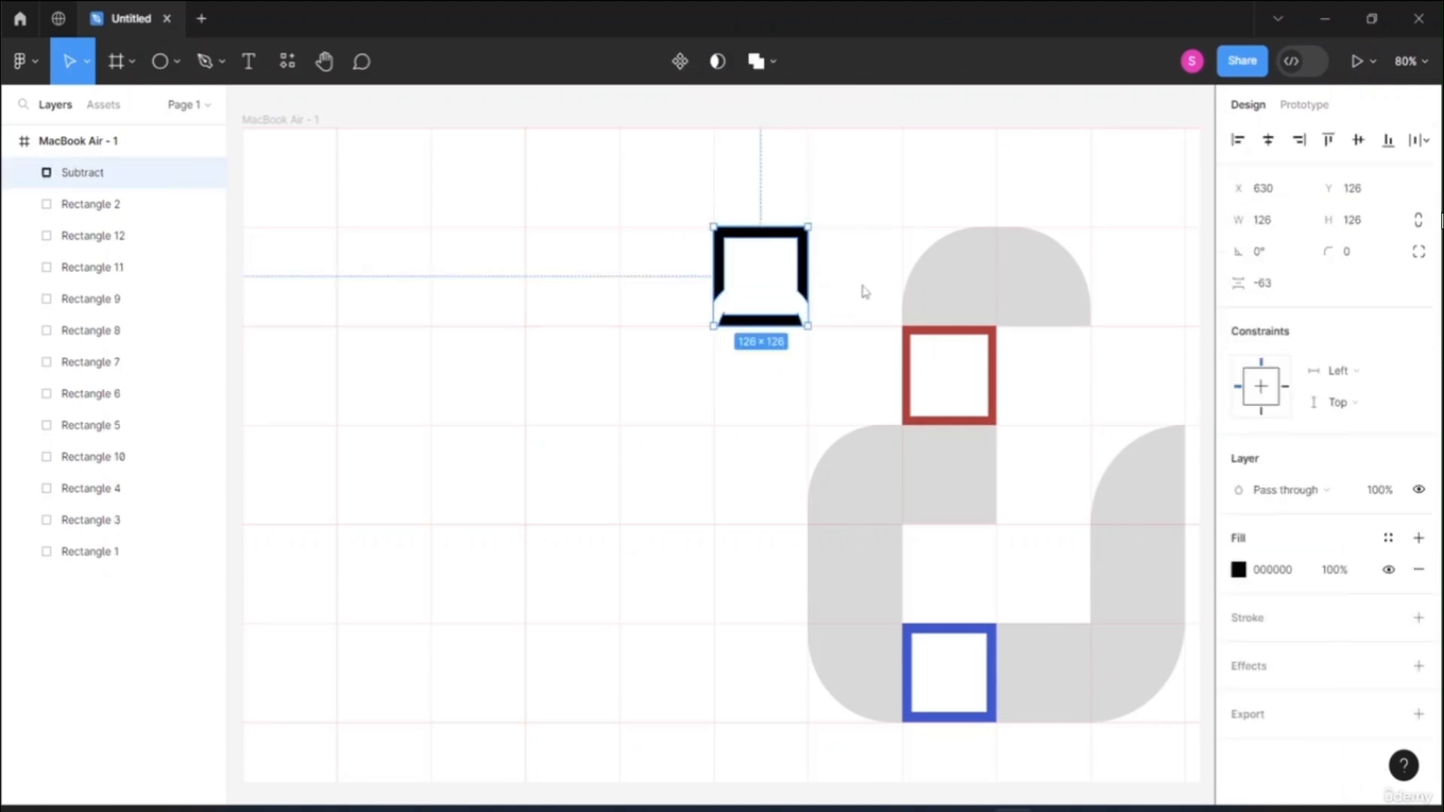
{"action": "left_click_drag", "start_coordinate": [764, 245], "coordinate": [1135, 349]}
{"action": "left_click", "coordinate": [986, 459]}
{"action": "left_click", "coordinate": [1057, 488]}
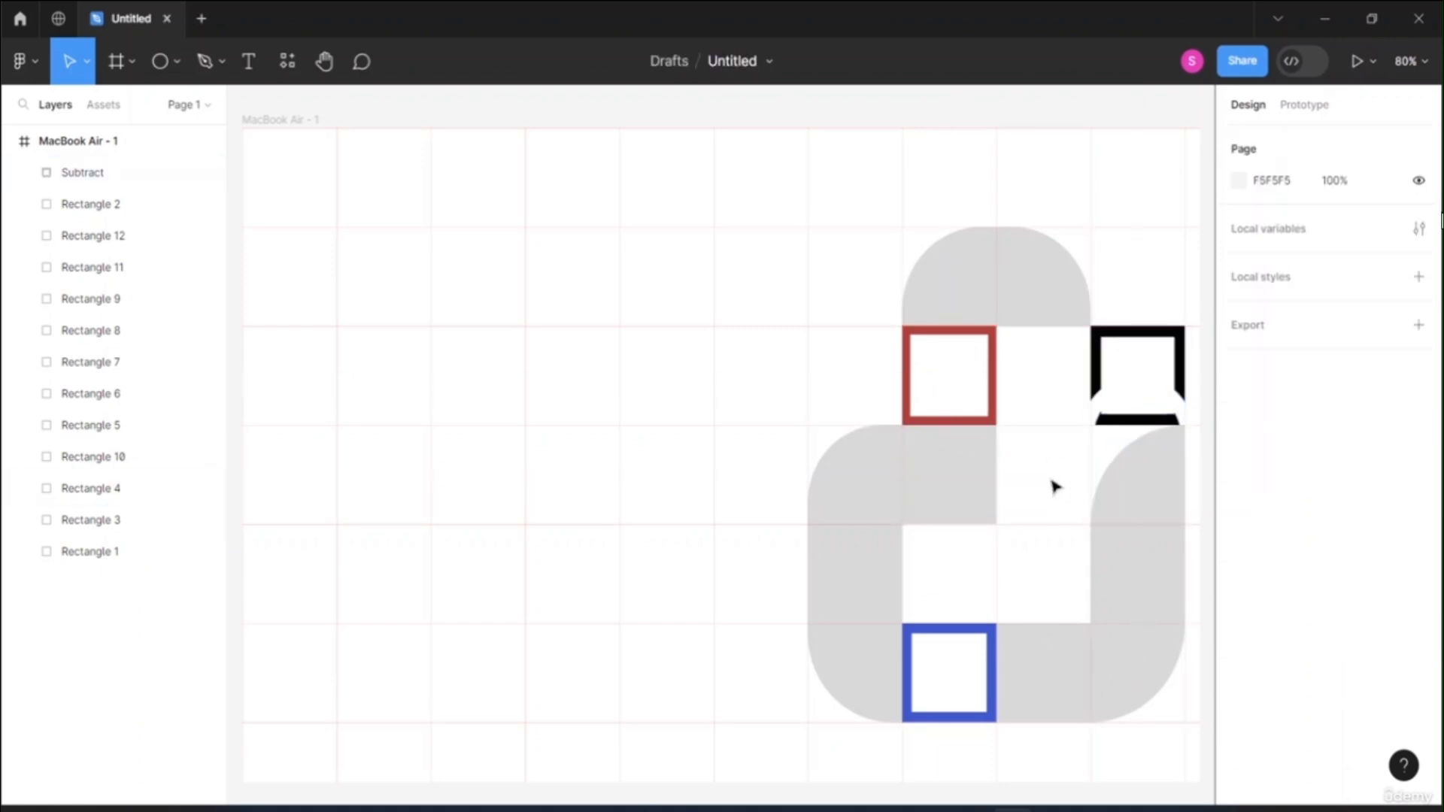
- Round all corners of the grey square below the red outlined square to a radius of 75
{"action": "left_click", "coordinate": [946, 456]}
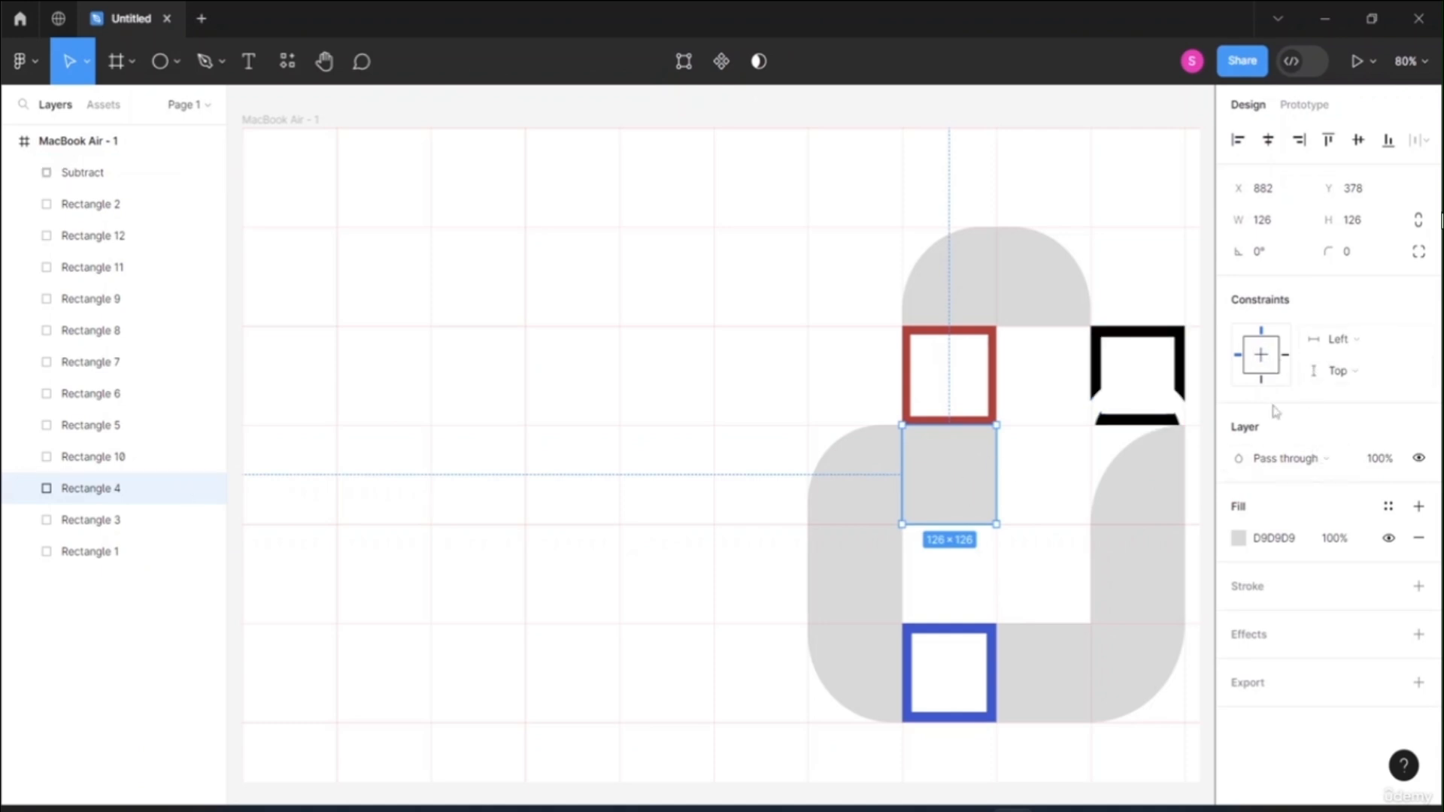
{"action": "double_click", "coordinate": [950, 491]}
{"action": "left_click_drag", "start_coordinate": [1238, 284], "coordinate": [1383, 288]}
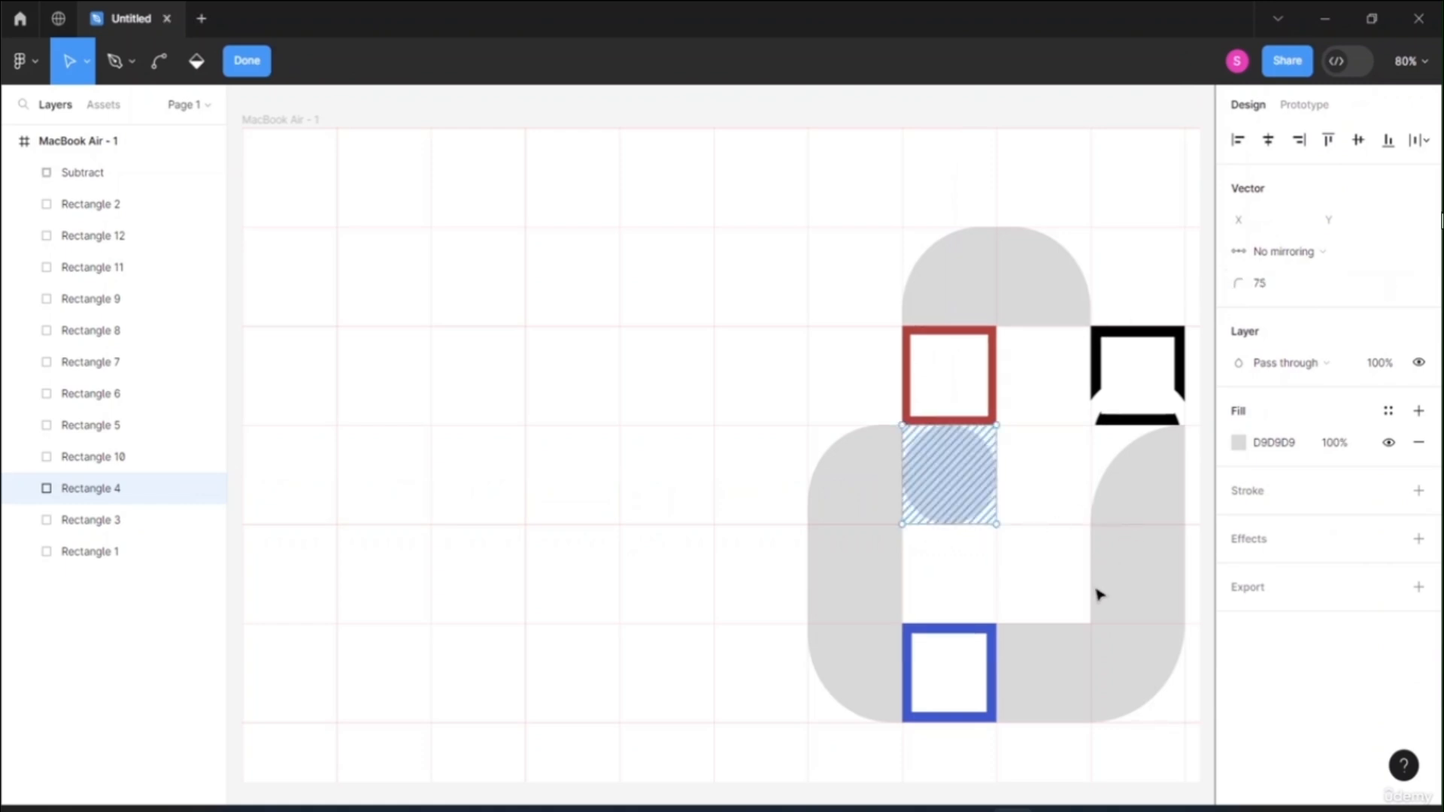
{"action": "key", "text": "Escape"}
- Round all corners of the grey square beside the blue outlined square to a radius of 70
{"action": "left_click", "coordinate": [1038, 675]}
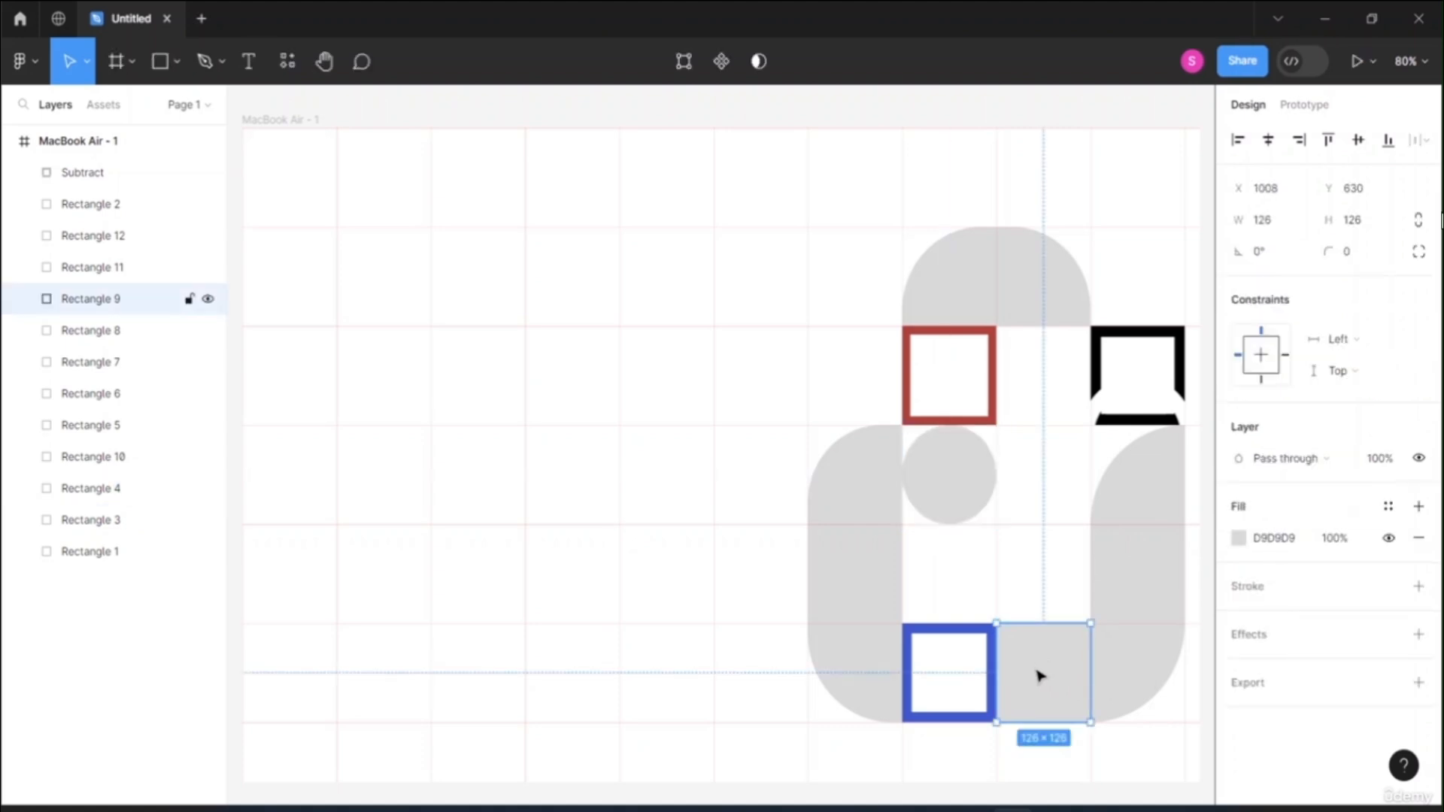
{"action": "double_click", "coordinate": [1053, 690]}
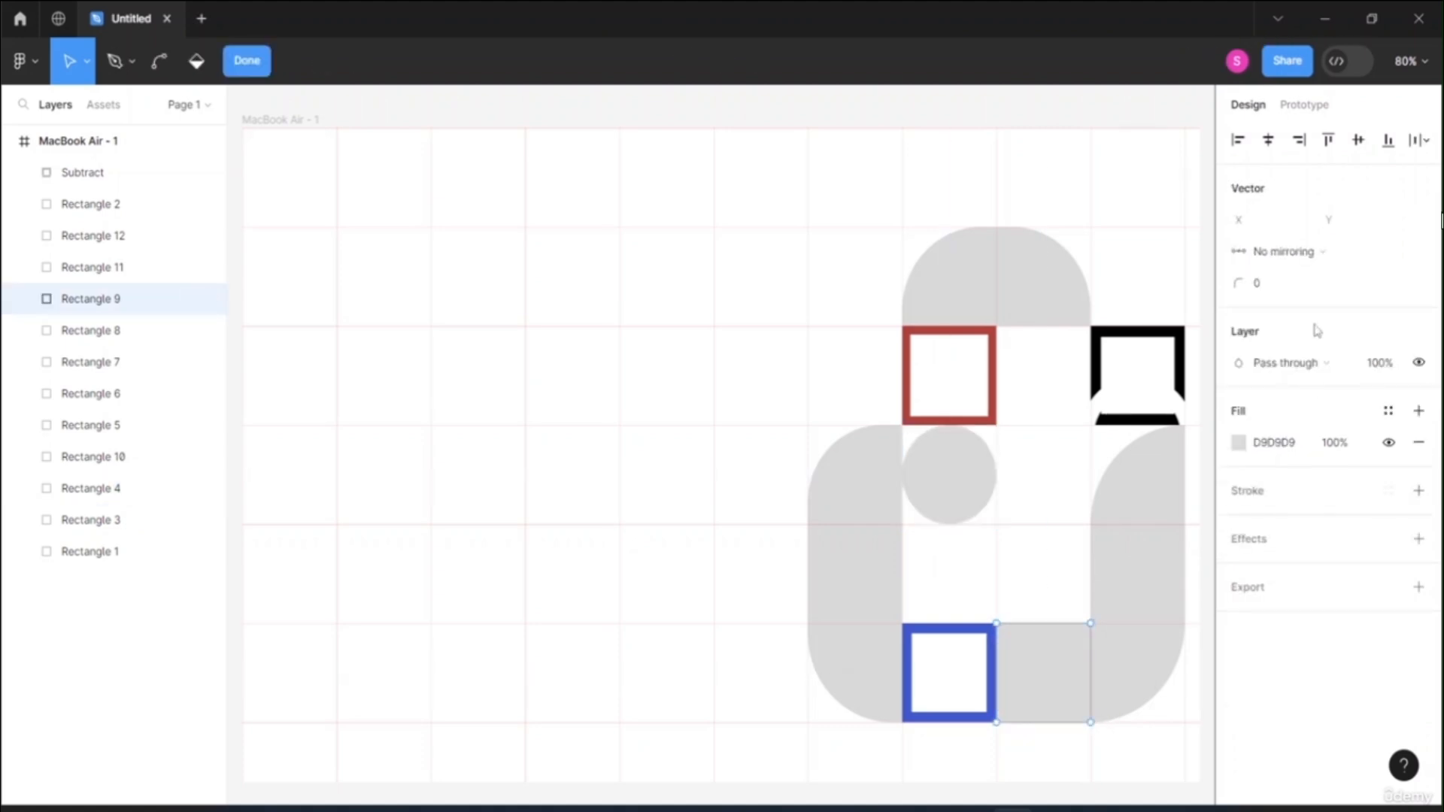
{"action": "left_click_drag", "start_coordinate": [1241, 284], "coordinate": [1382, 297]}
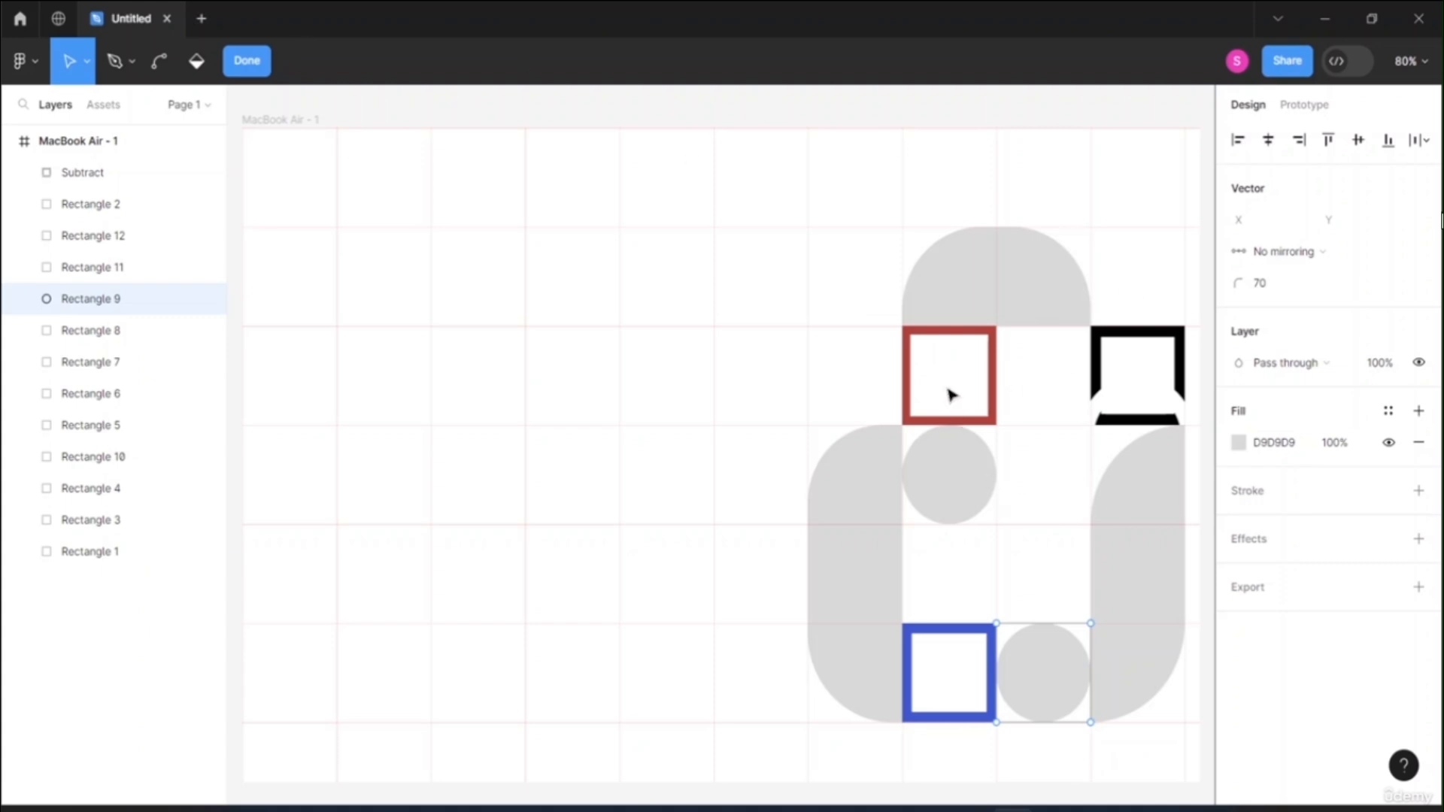
{"action": "key", "text": "Escape"}
{"action": "key", "text": "Escape"}
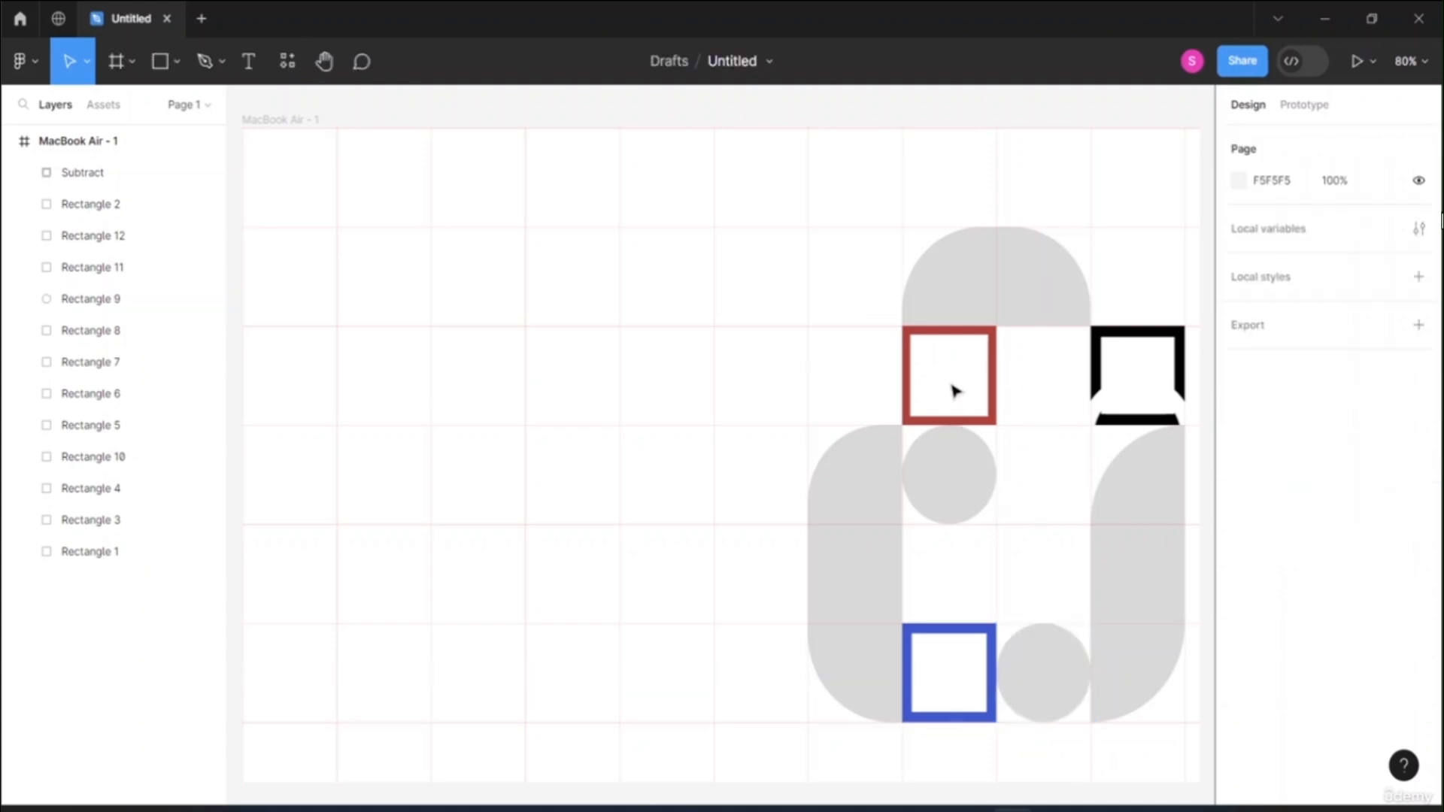
- Start placing an image and browse to the Adobe XD (Resource File) folder on the Desktop
{"action": "left_click", "coordinate": [175, 62]}
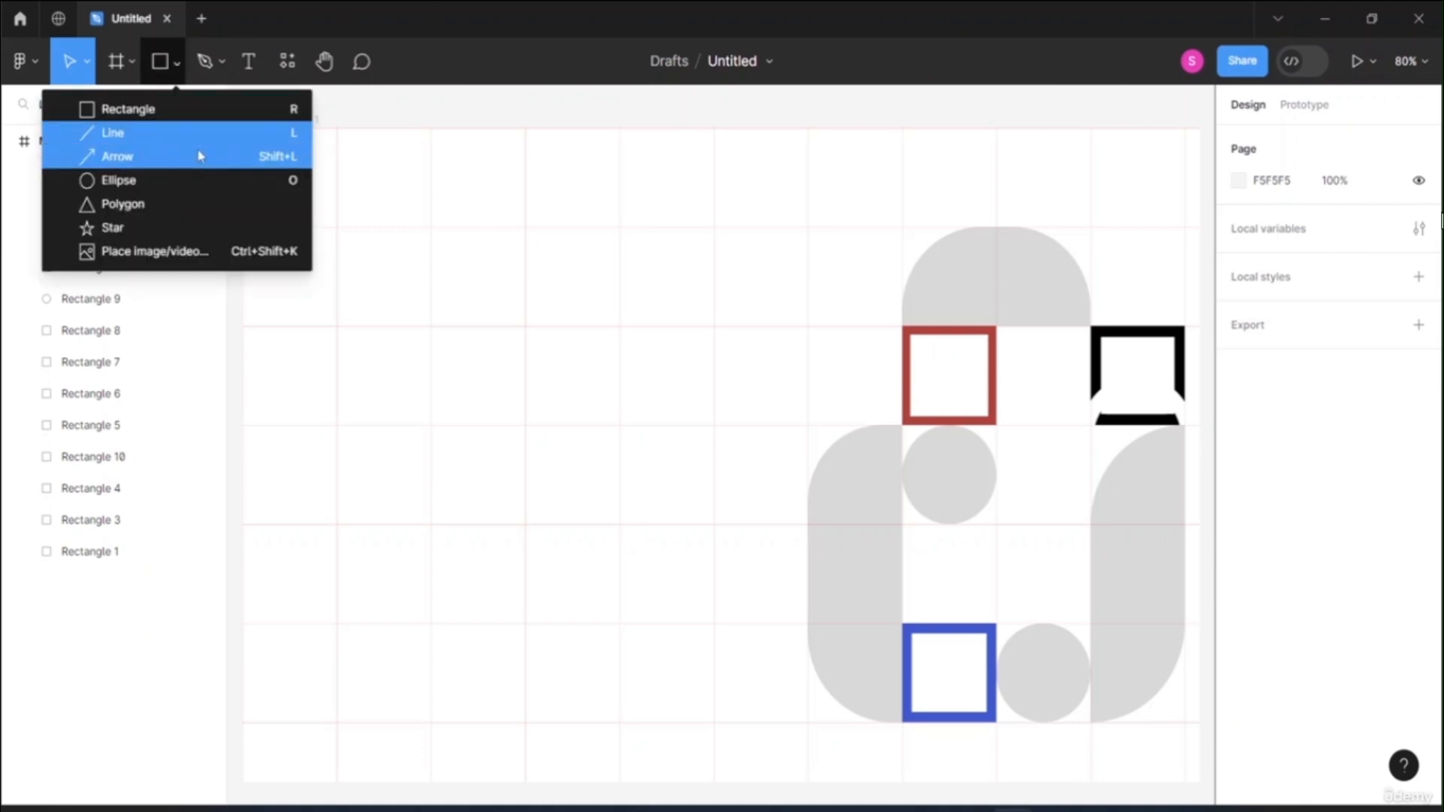
{"action": "left_click", "coordinate": [173, 248]}
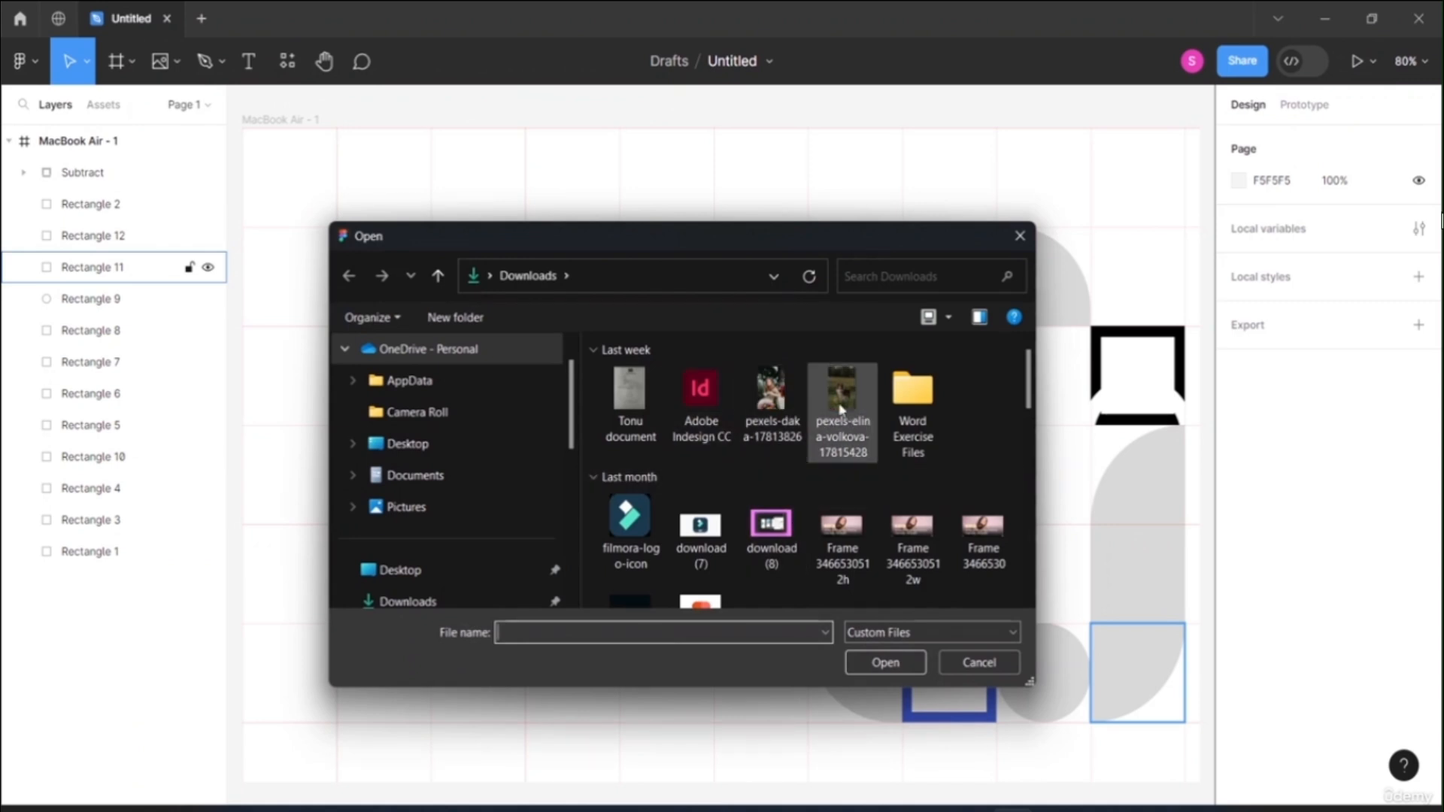
{"action": "scroll", "coordinate": [841, 409], "scroll_direction": "down", "scroll_amount": 5}
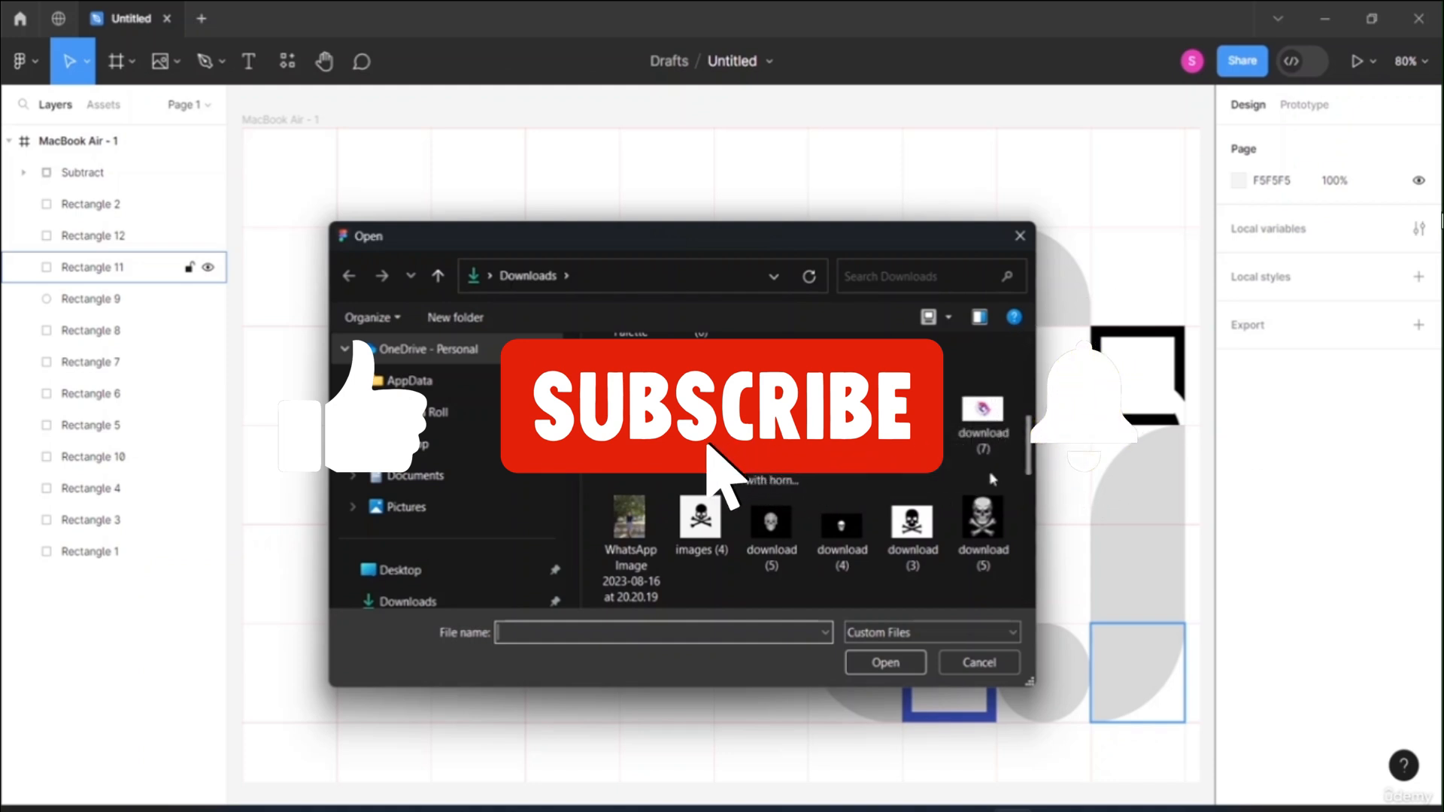
{"action": "scroll", "coordinate": [771, 496], "scroll_direction": "up", "scroll_amount": 3}
{"action": "scroll", "coordinate": [410, 500], "scroll_direction": "down", "scroll_amount": 2}
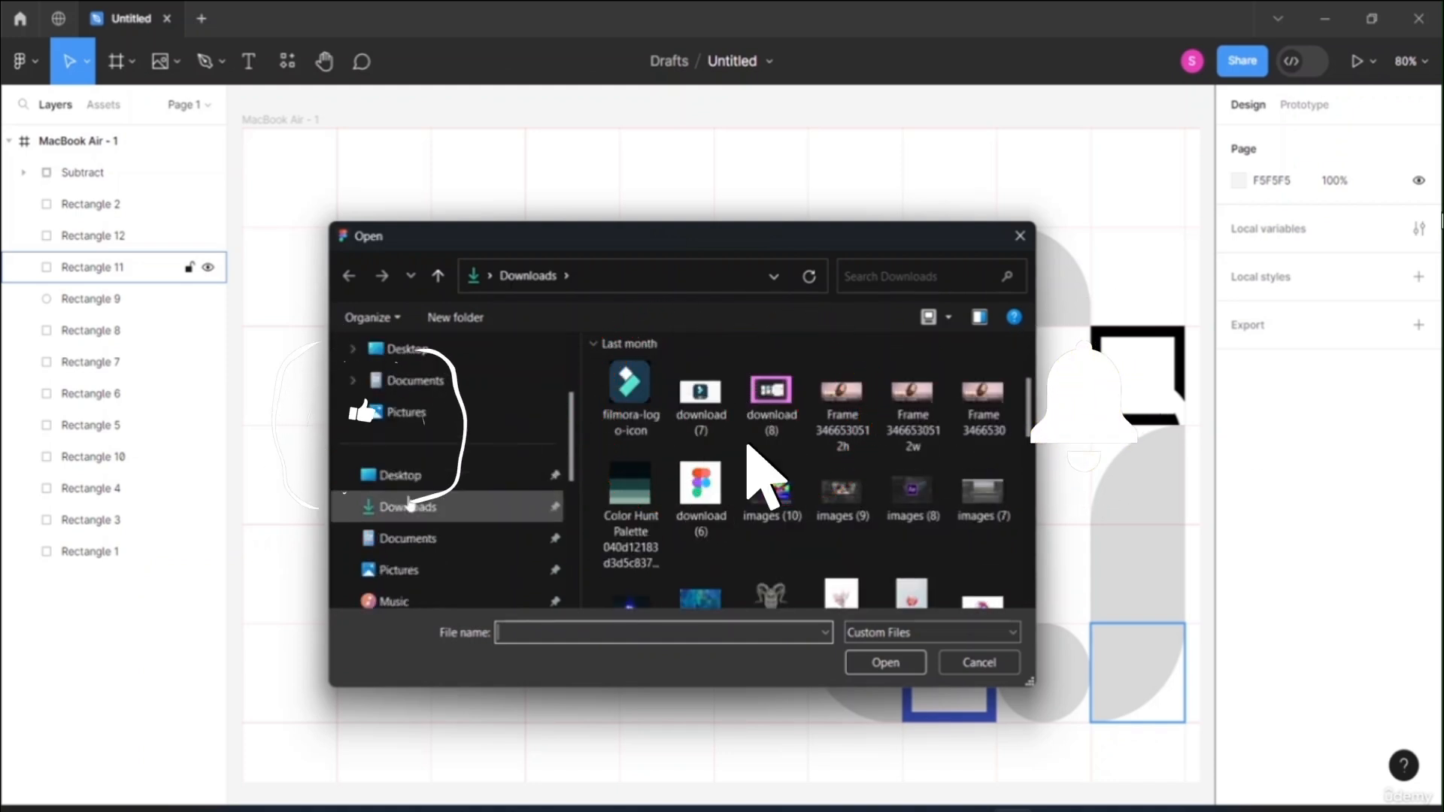
{"action": "scroll", "coordinate": [433, 541], "scroll_direction": "down", "scroll_amount": 1}
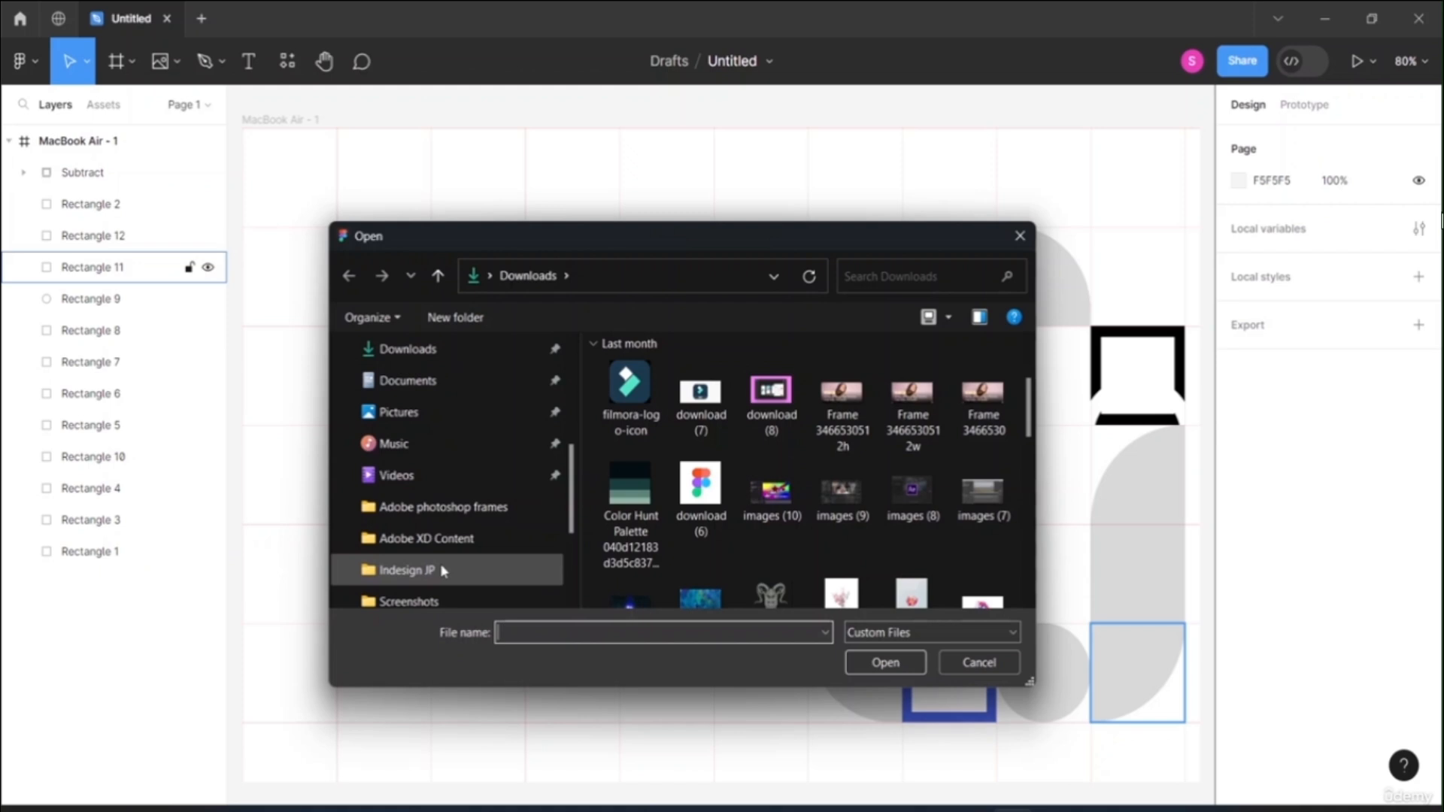
{"action": "scroll", "coordinate": [436, 551], "scroll_direction": "down", "scroll_amount": 1}
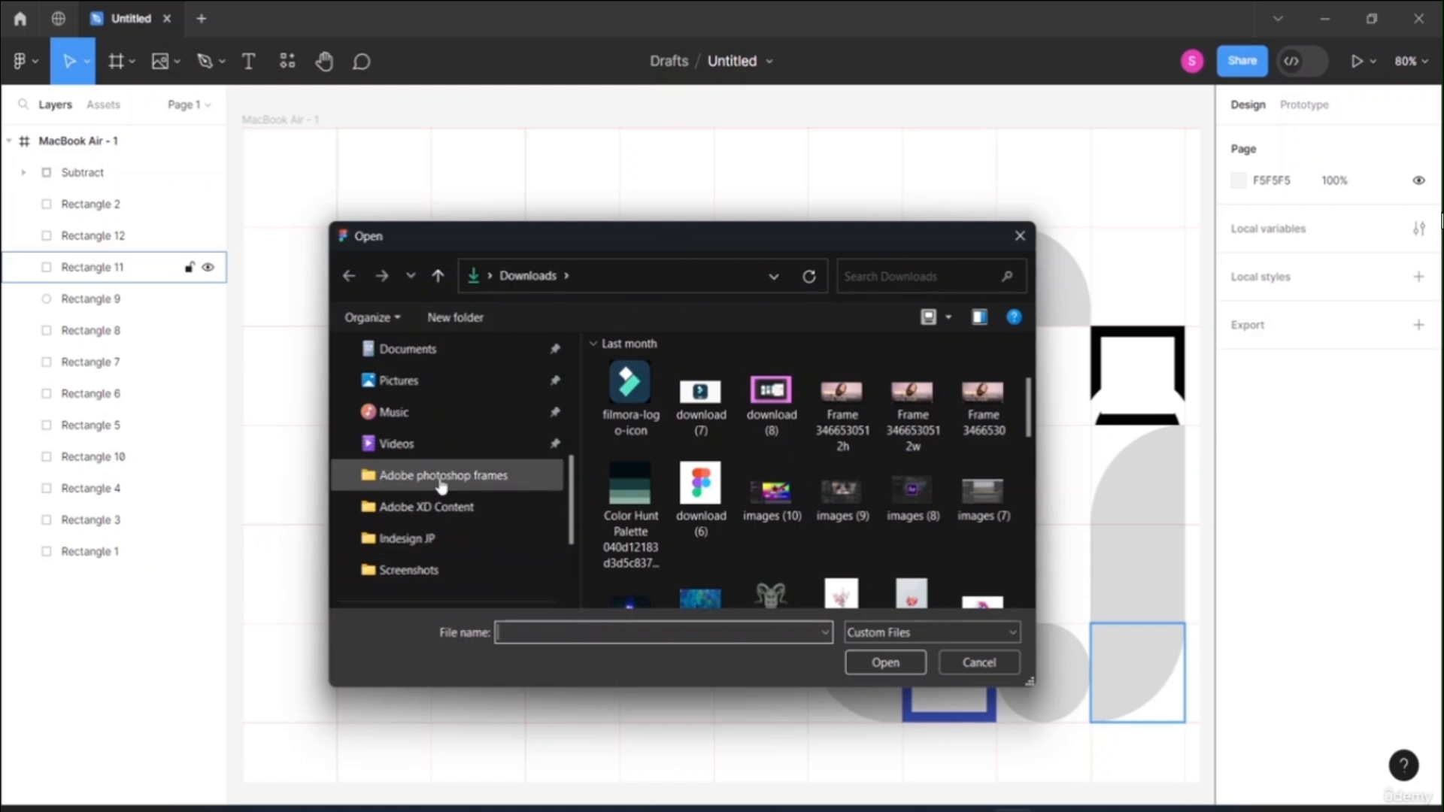
{"action": "scroll", "coordinate": [443, 485], "scroll_direction": "up", "scroll_amount": 3}
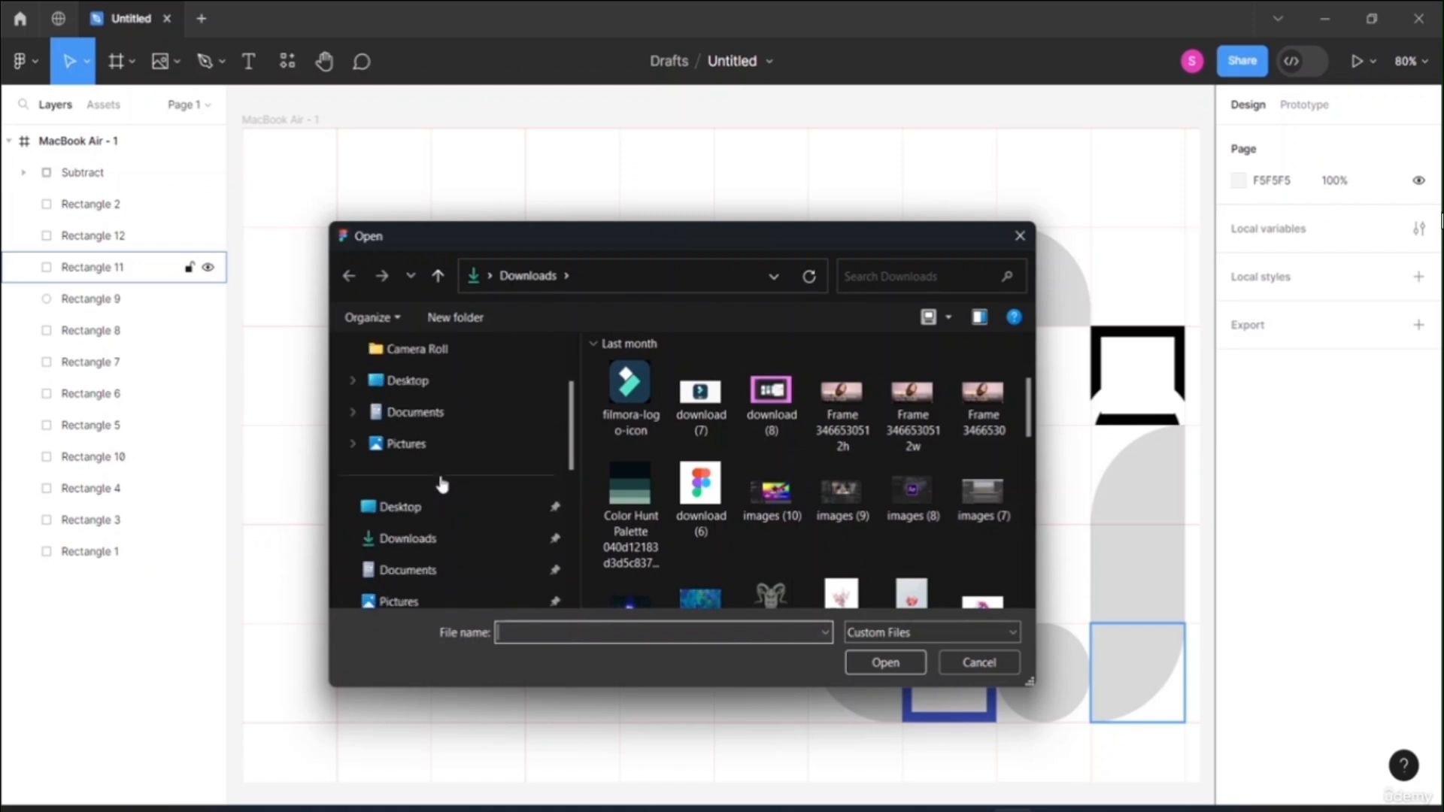
{"action": "left_click", "coordinate": [438, 510]}
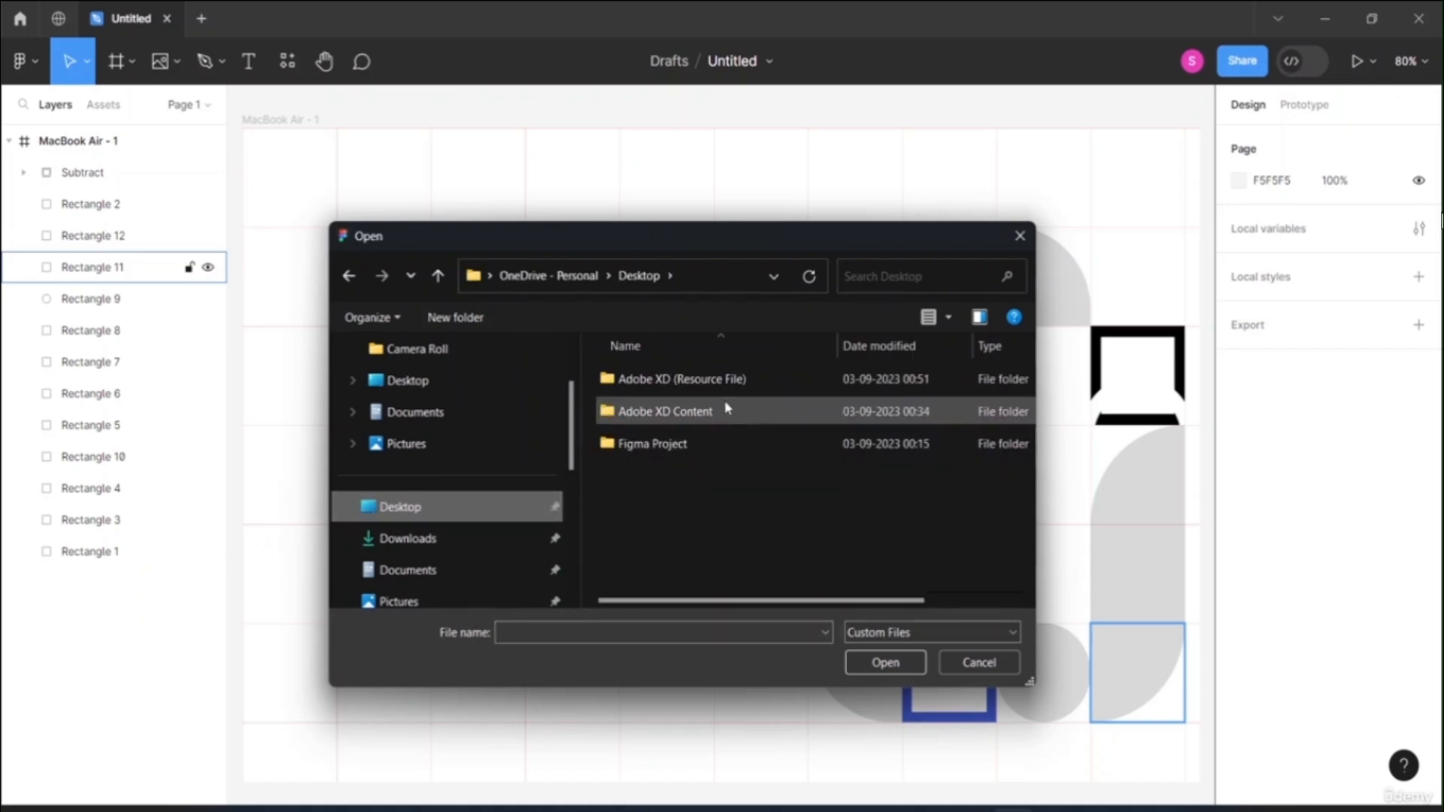
{"action": "double_click", "coordinate": [711, 381]}
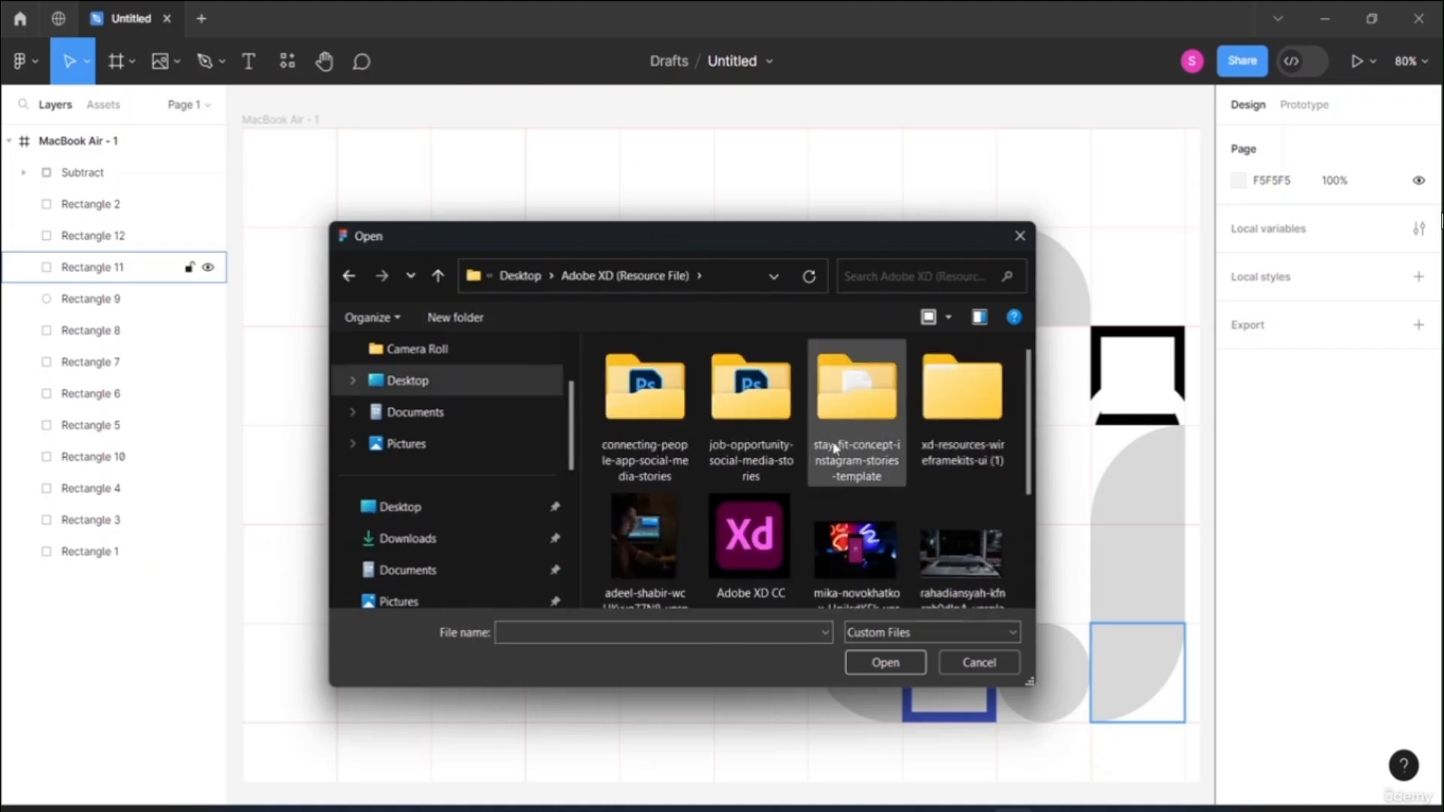
- Load the dark laptop photo and place it about 101 px wide inside the red outlined square
{"action": "scroll", "coordinate": [830, 455], "scroll_direction": "down", "scroll_amount": 2}
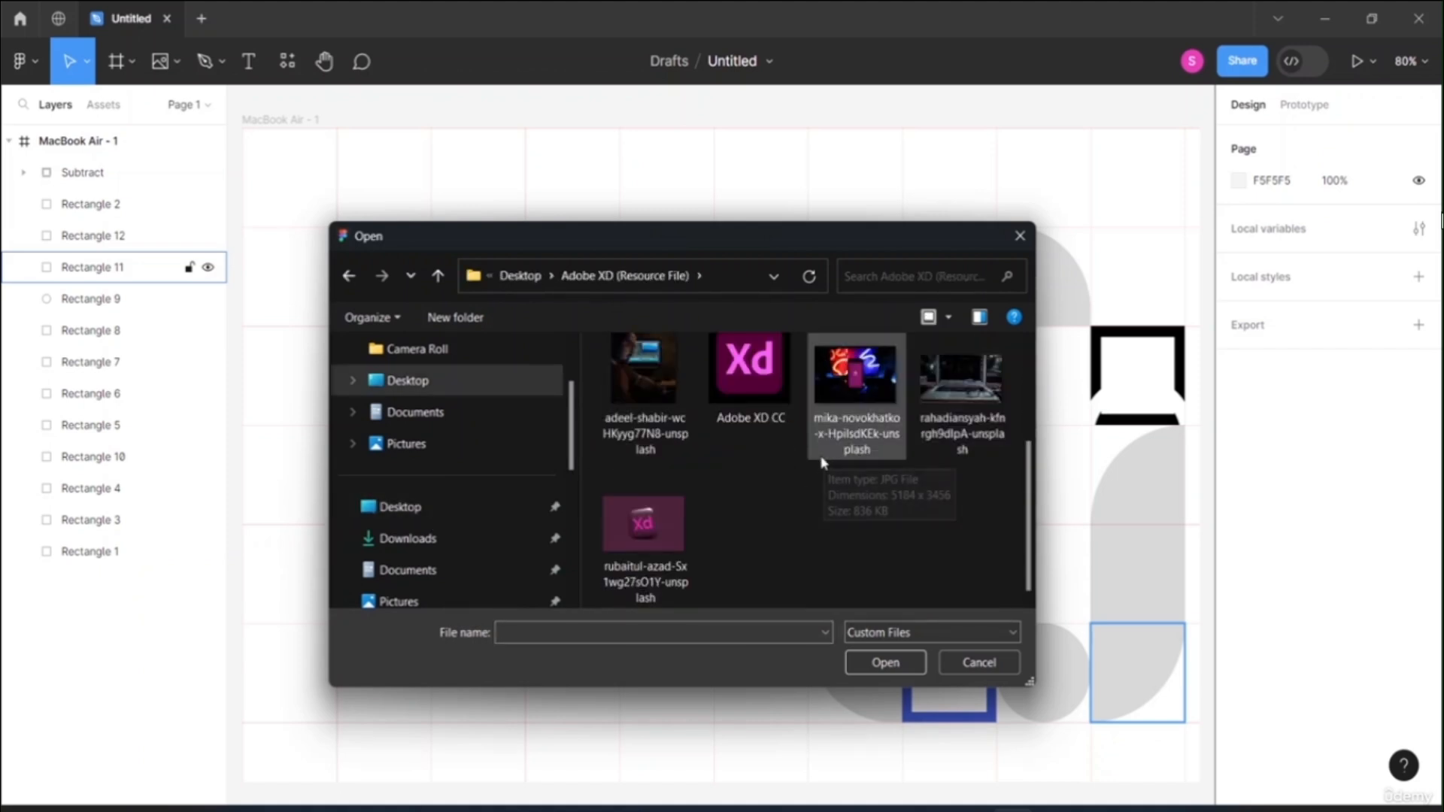
{"action": "scroll", "coordinate": [828, 459], "scroll_direction": "up", "scroll_amount": 2}
{"action": "scroll", "coordinate": [752, 495], "scroll_direction": "down", "scroll_amount": 1}
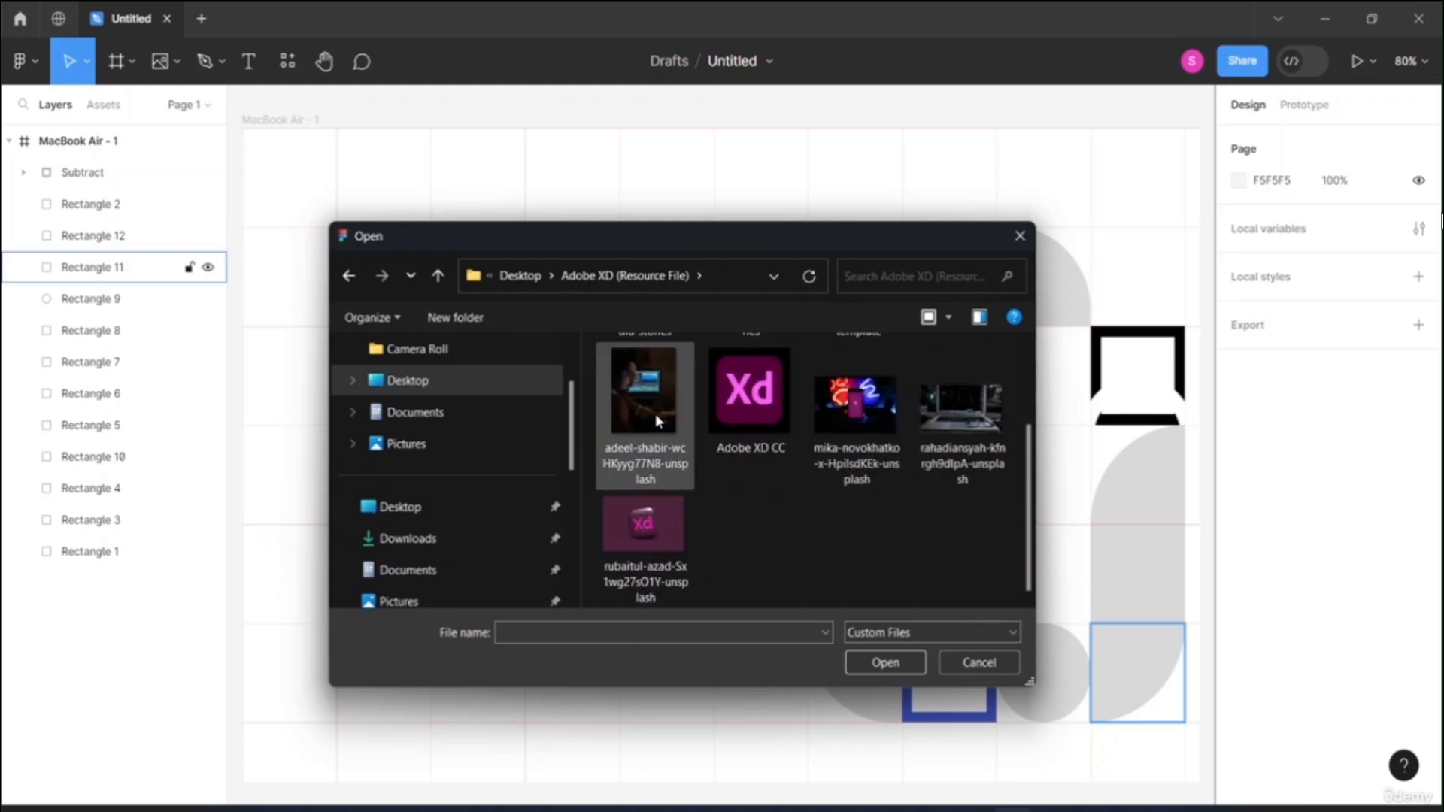
{"action": "left_click", "coordinate": [958, 410]}
{"action": "left_click", "coordinate": [884, 666]}
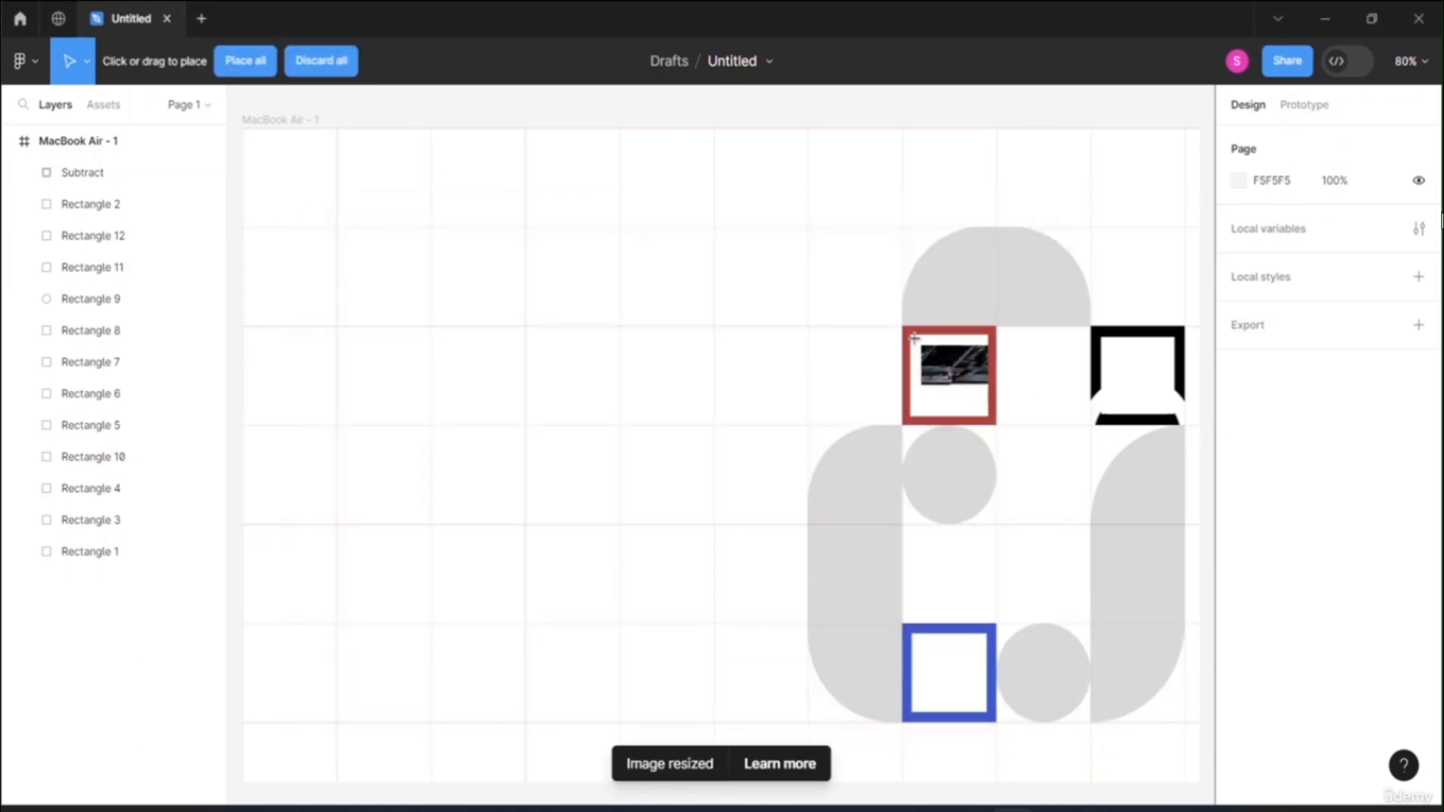
{"action": "left_click_drag", "start_coordinate": [910, 335], "coordinate": [987, 411]}
- Resize the laptop photo to 101 × 98 and move it to X 894, Y 266 within the red frame
{"action": "left_click_drag", "start_coordinate": [945, 340], "coordinate": [946, 335]}
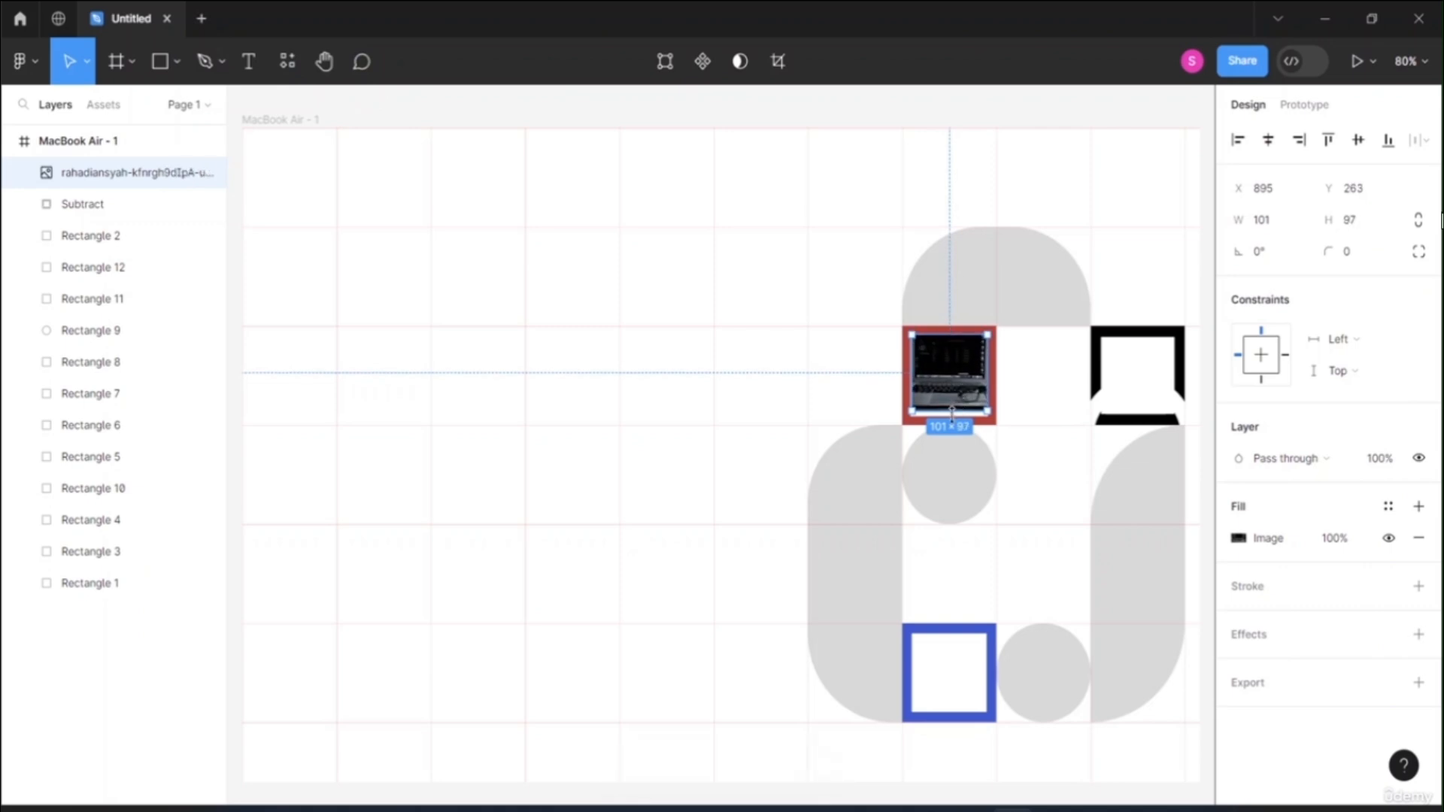
{"action": "left_click_drag", "start_coordinate": [951, 412], "coordinate": [958, 411]}
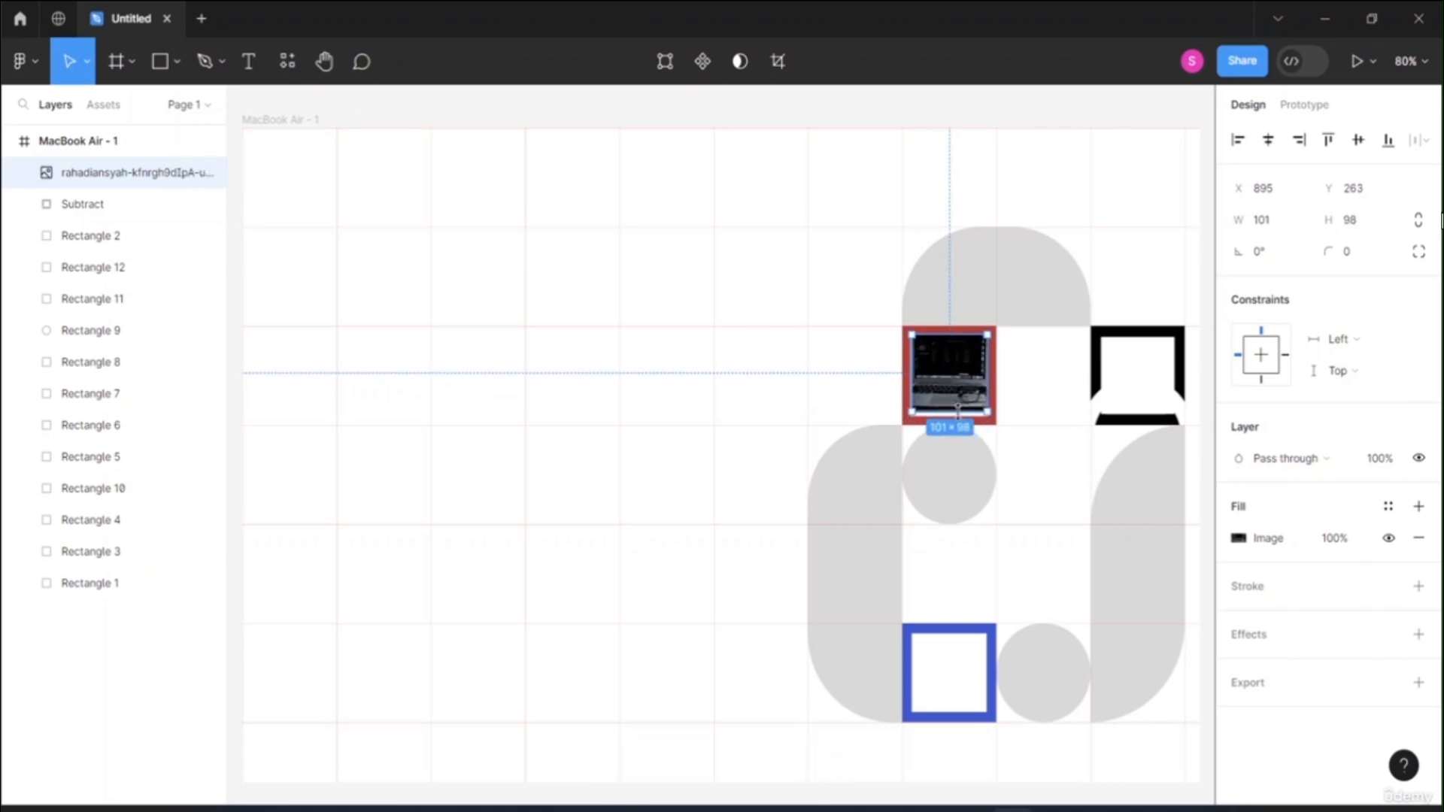
{"action": "left_click", "coordinate": [1038, 494]}
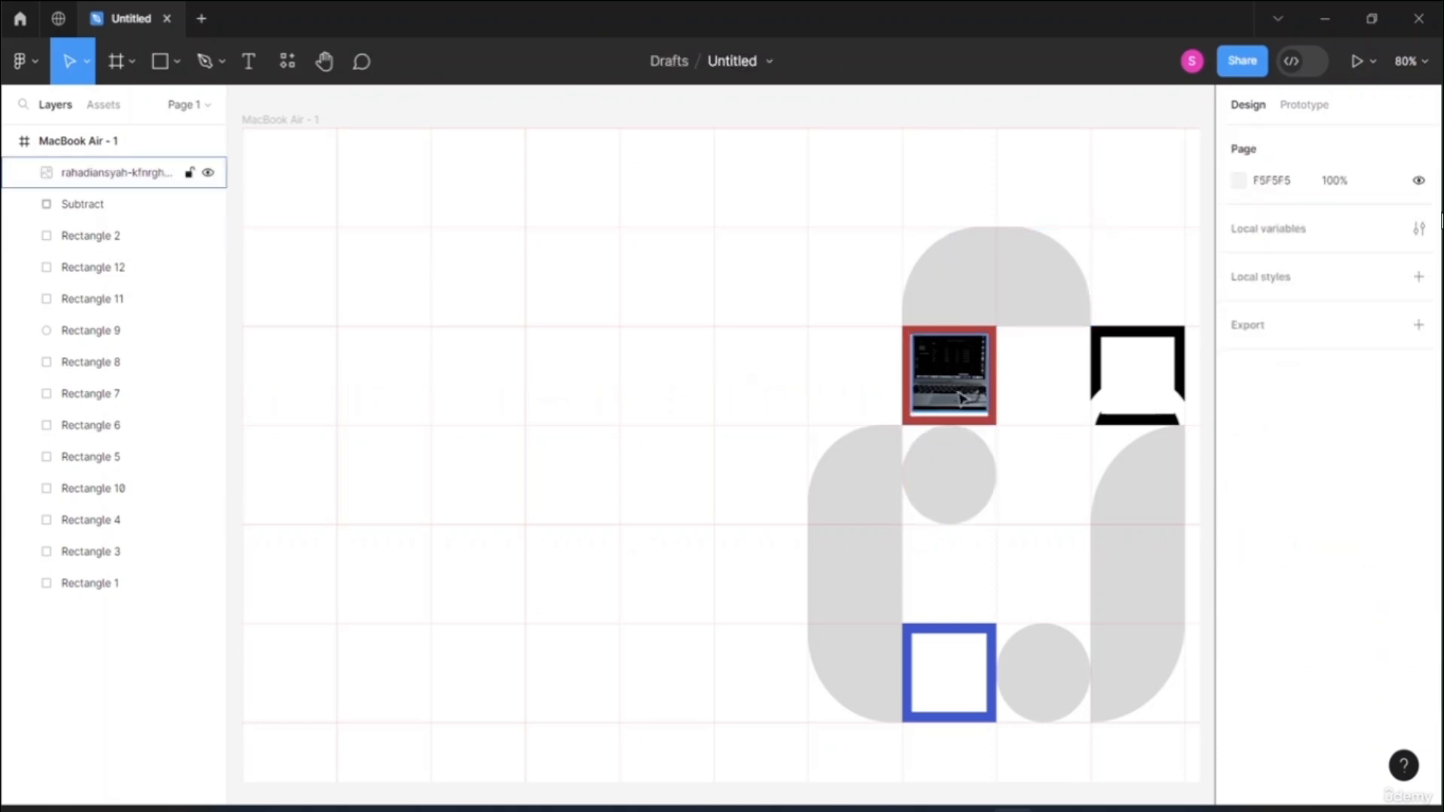
{"action": "left_click_drag", "start_coordinate": [958, 388], "coordinate": [970, 398]}
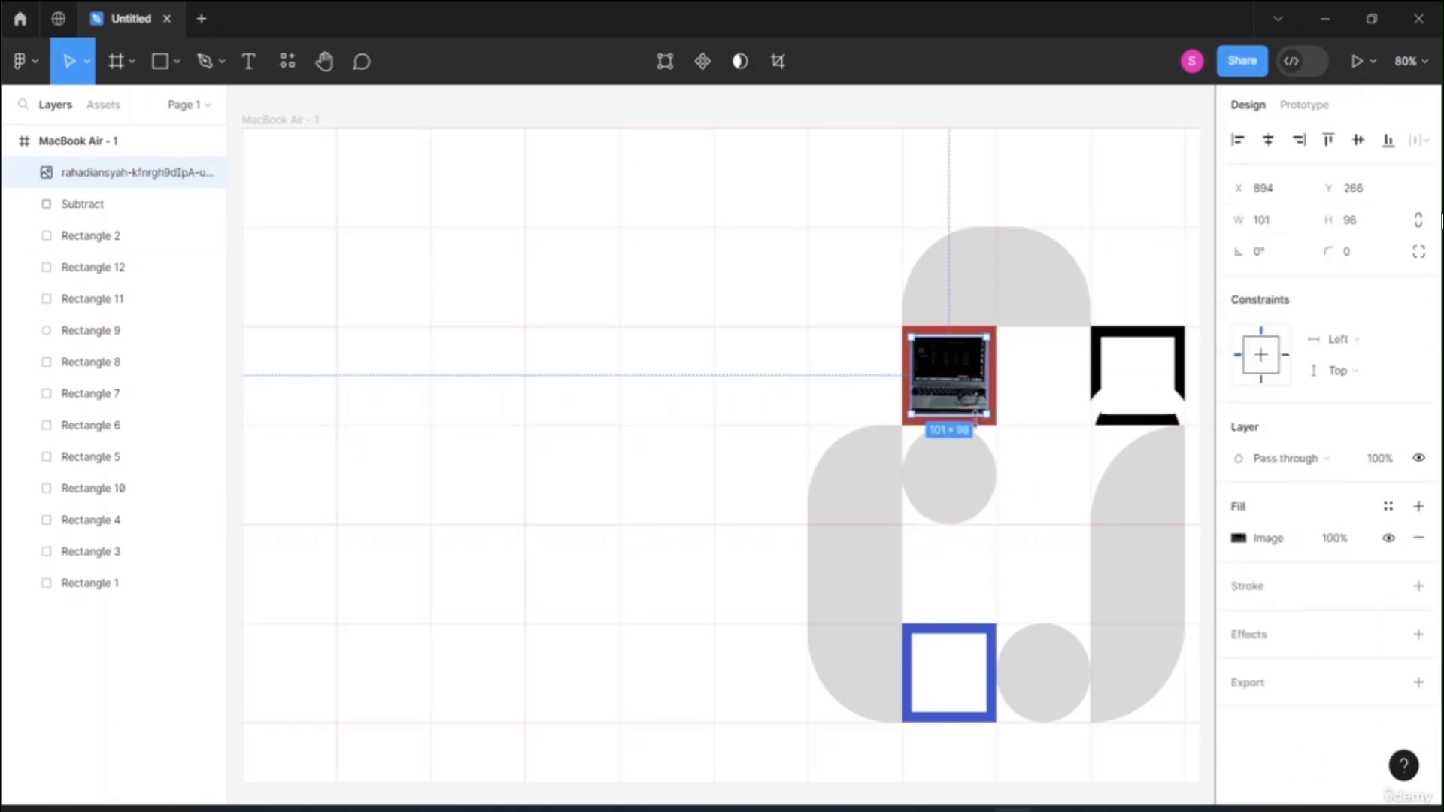
{"action": "left_click", "coordinate": [1157, 232]}
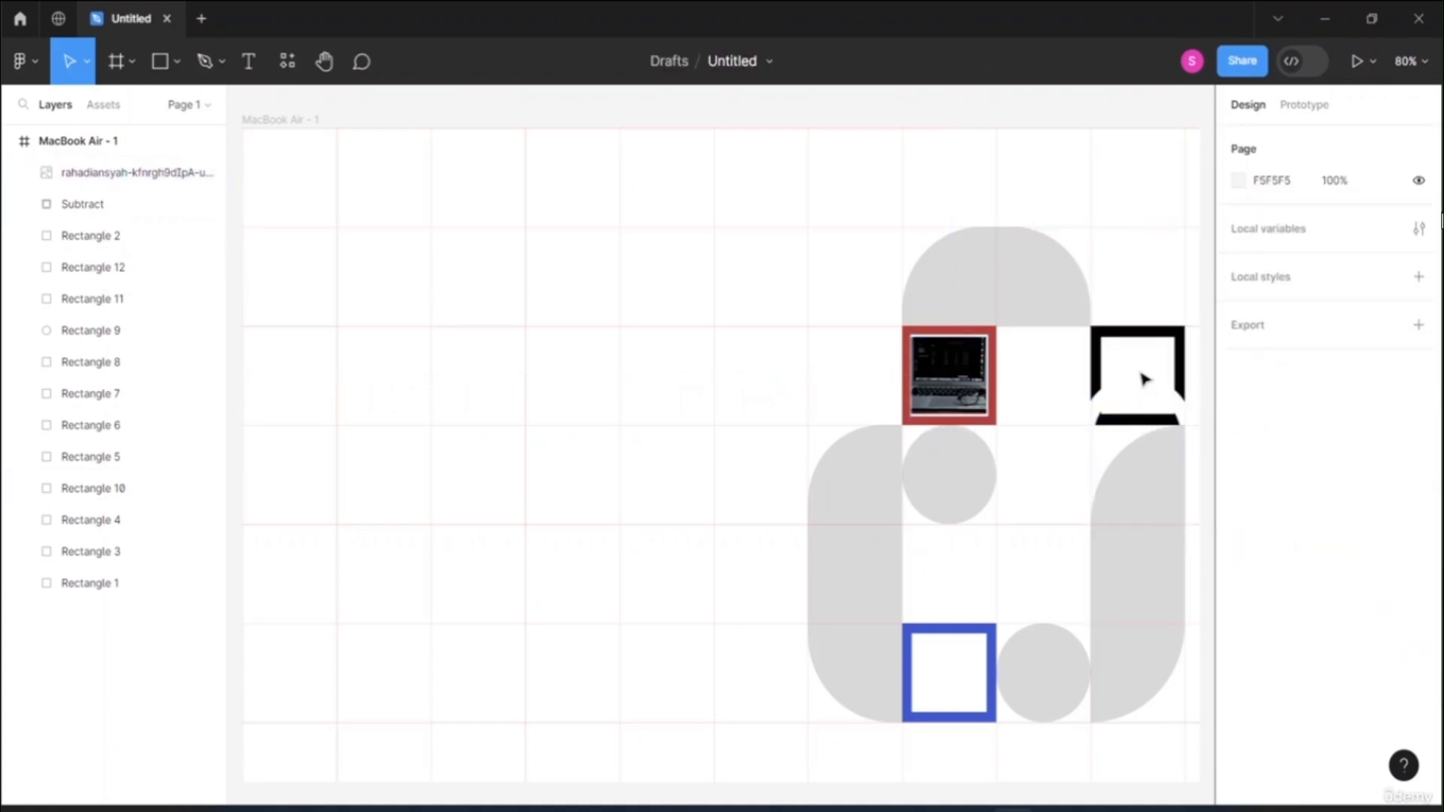
- Move the black subtracted shape about half a grid cell left, towards the laptop photo
{"action": "left_click", "coordinate": [1129, 333]}
{"action": "left_click_drag", "start_coordinate": [1134, 346], "coordinate": [1083, 342]}
{"action": "left_click", "coordinate": [1186, 260]}
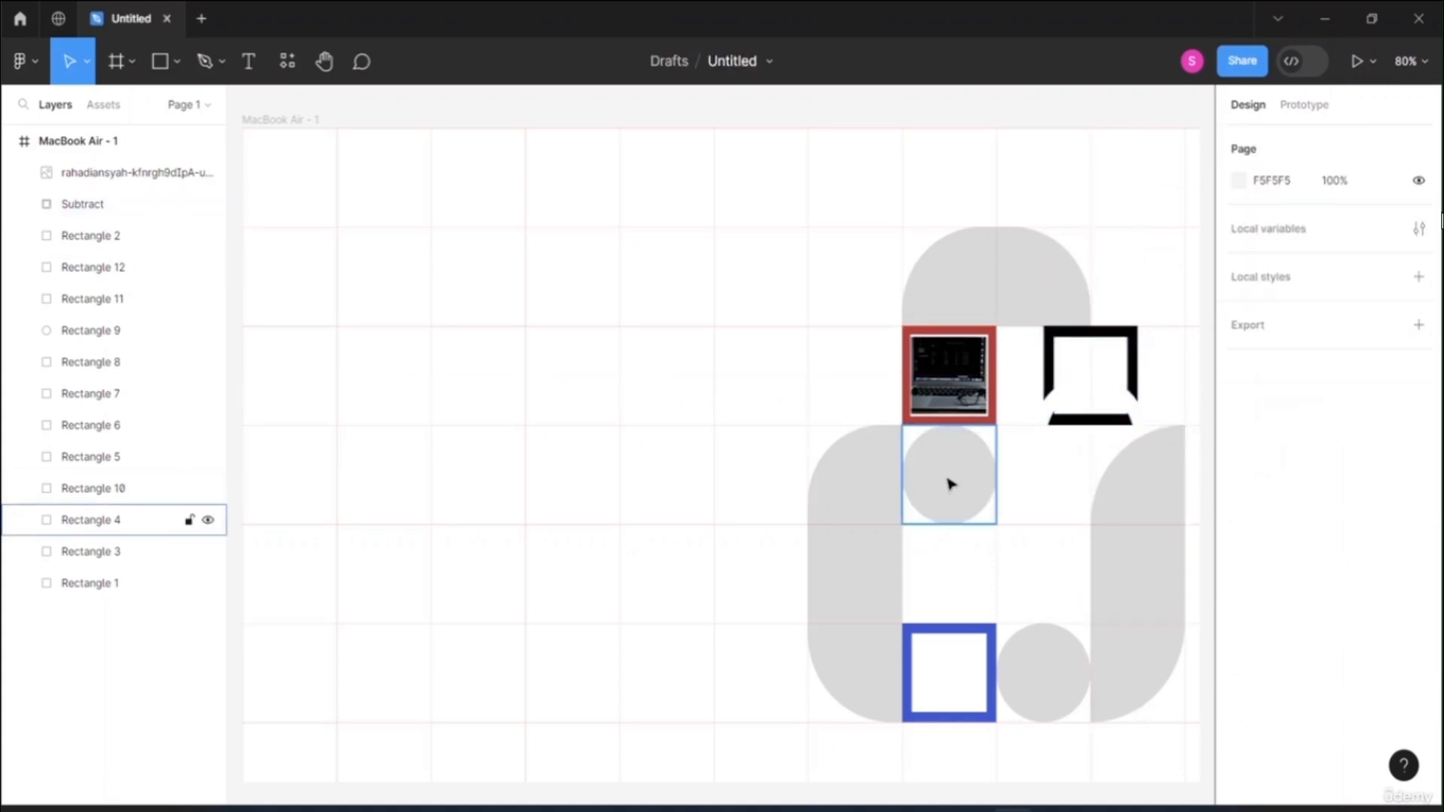
- Round only the bottom-right corner of the middle square in the left grey column to a radius of 113
{"action": "left_click", "coordinate": [950, 484]}
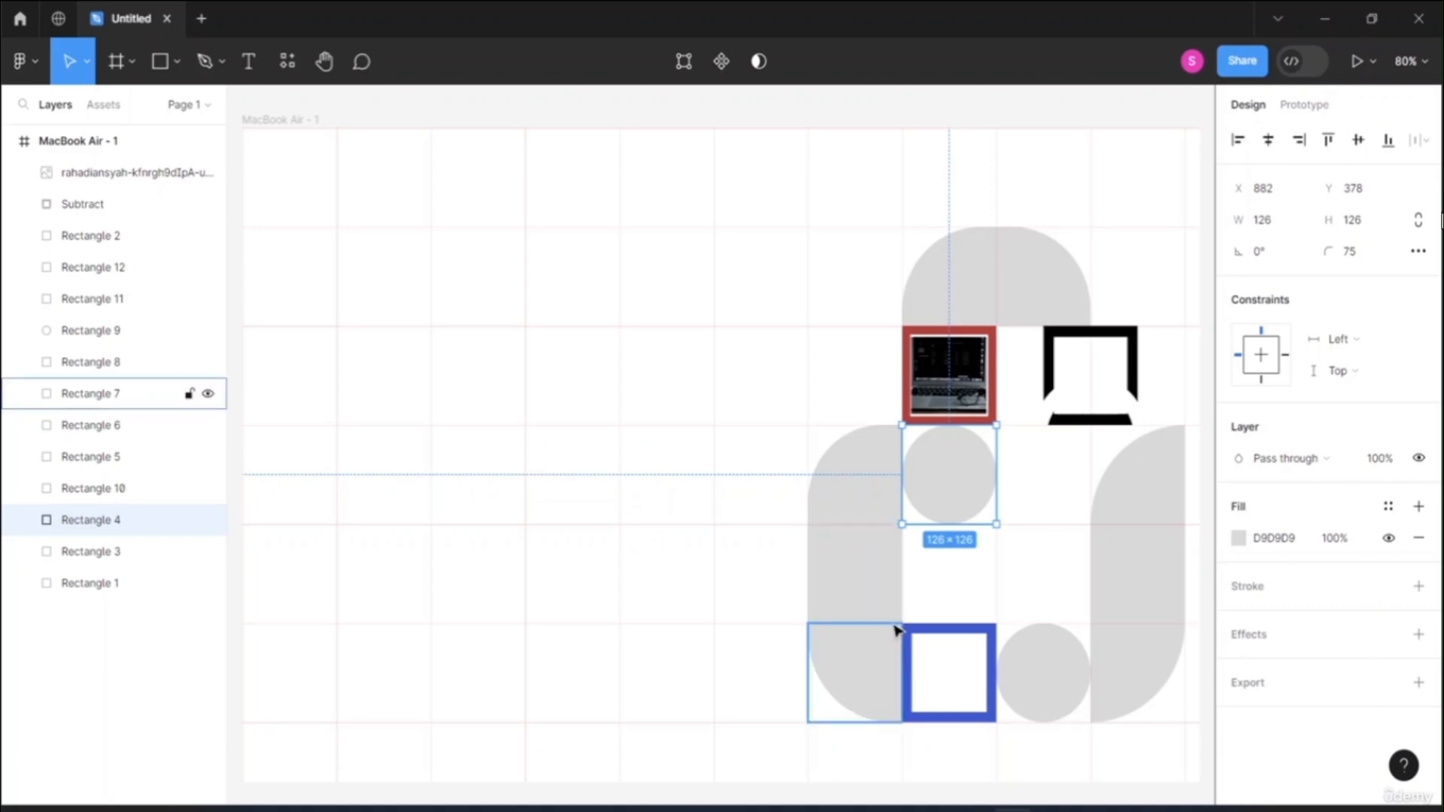
{"action": "double_click", "coordinate": [865, 596]}
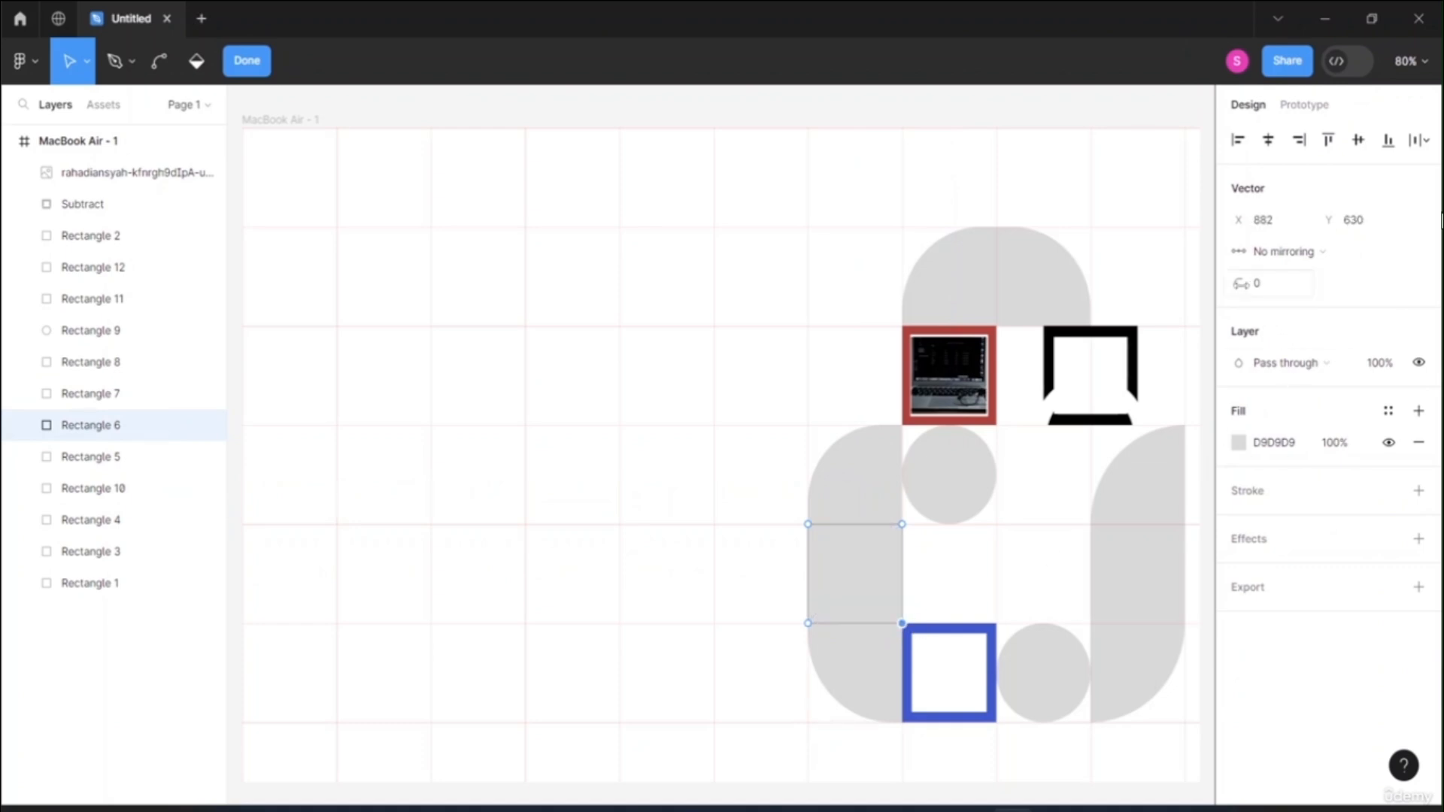
{"action": "left_click_drag", "start_coordinate": [1239, 283], "coordinate": [15, 267]}
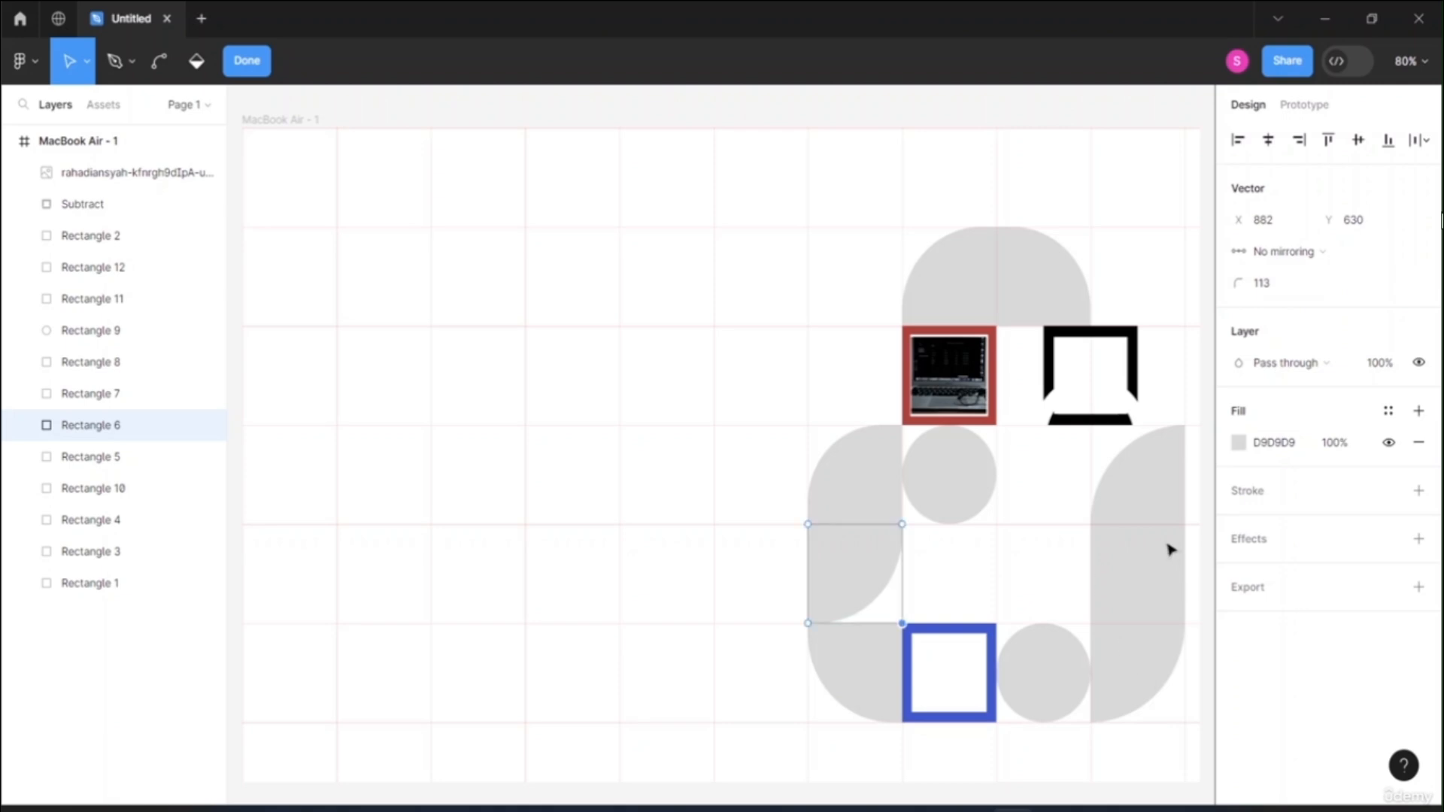
{"action": "key", "text": "Escape"}
- Round only the bottom-left corner of the right grey column's square at X 1134, Y 504 into a quarter-circle curve
{"action": "double_click", "coordinate": [1125, 597]}
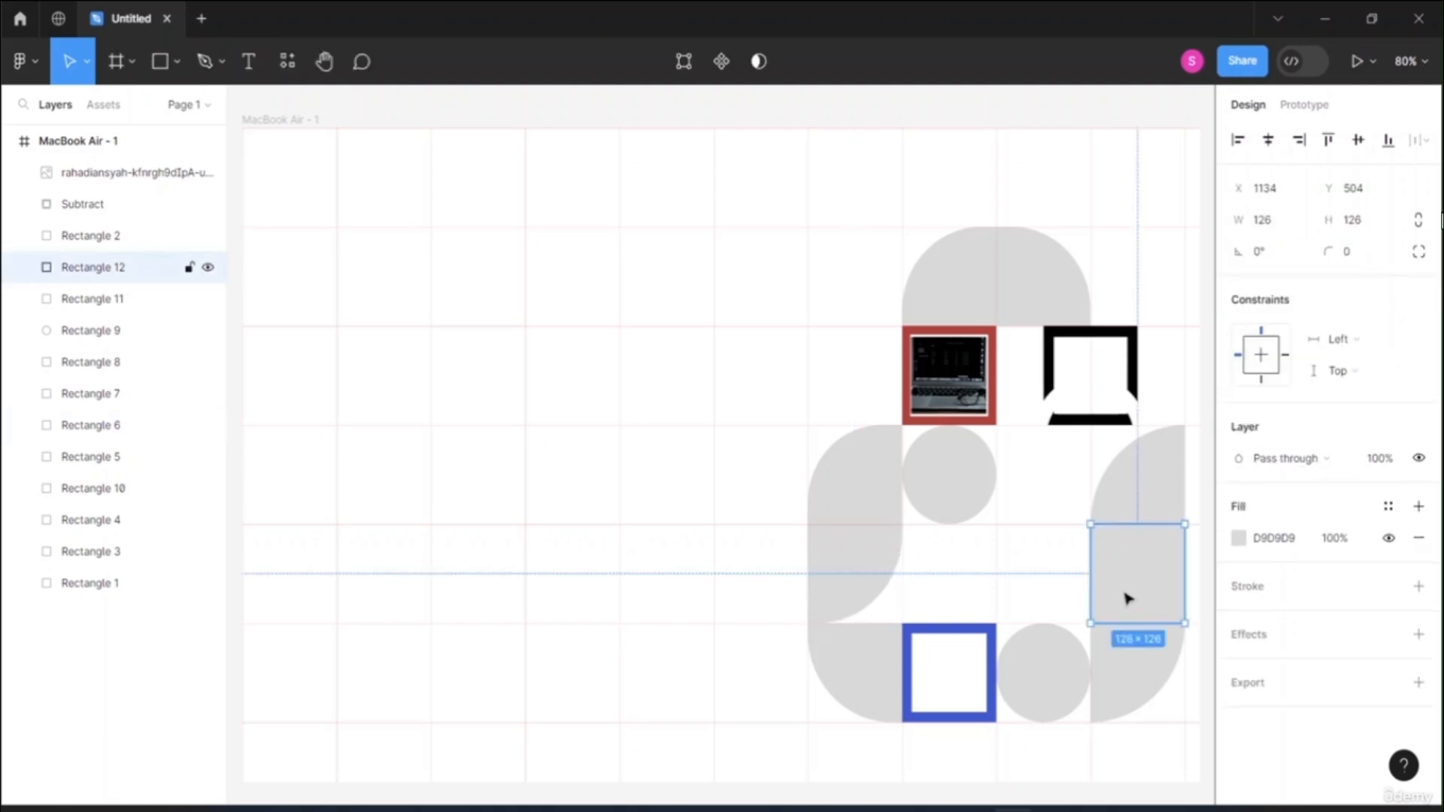
{"action": "left_click", "coordinate": [1093, 626]}
{"action": "left_click_drag", "start_coordinate": [1239, 283], "coordinate": [1412, 264]}
{"action": "key", "text": "Escape"}
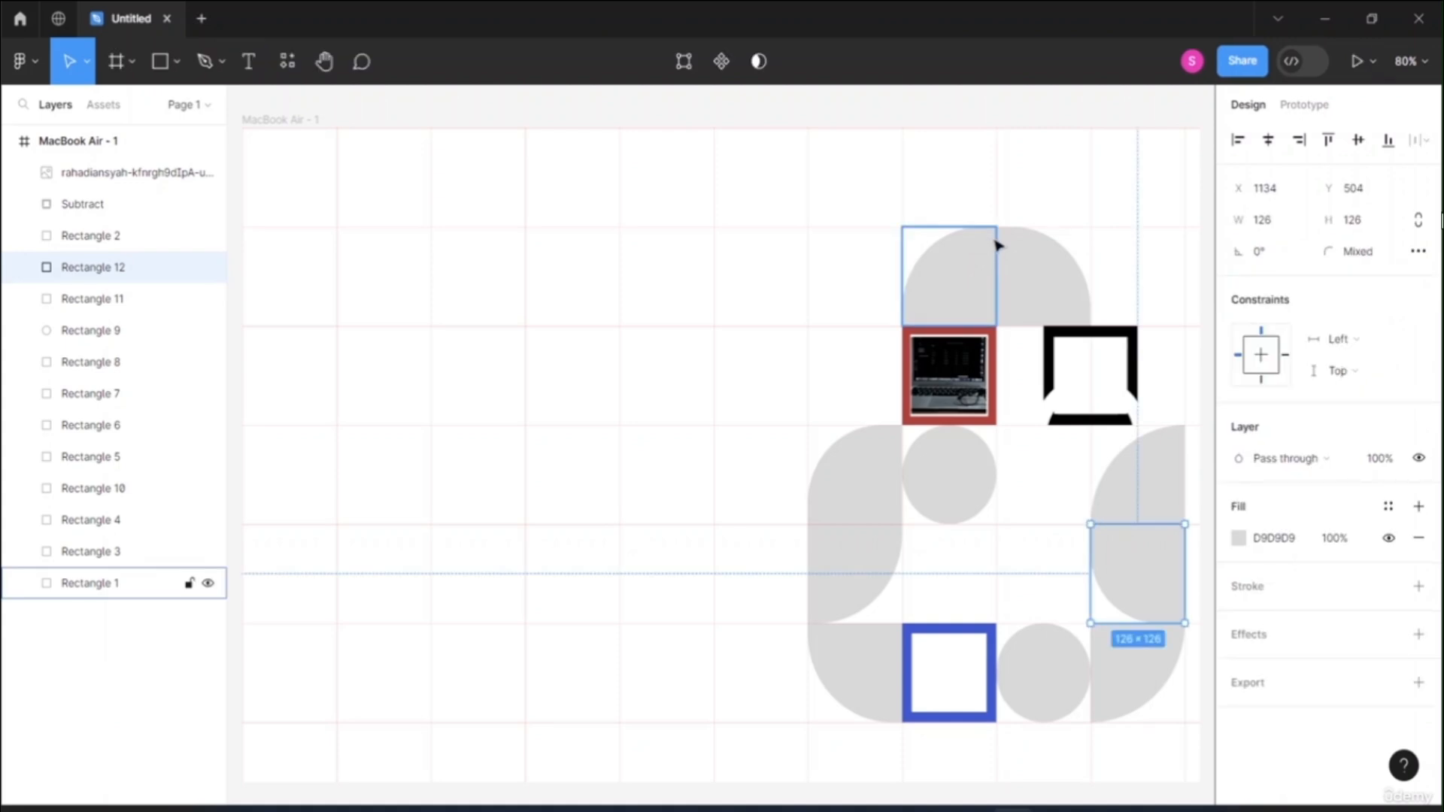
{"action": "left_click", "coordinate": [718, 336]}
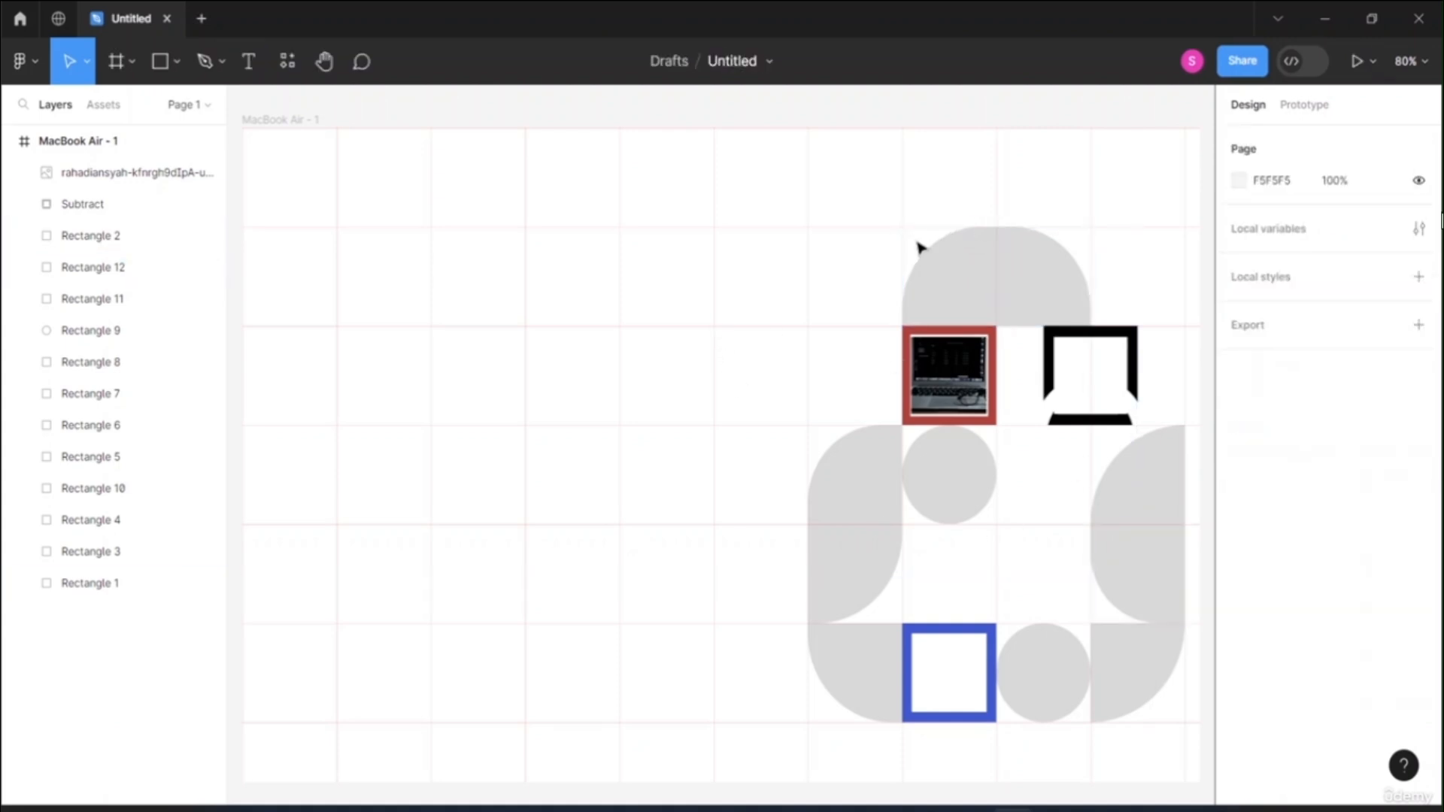
- Set the horizontal spacing between the two rounded shapes forming the top grey arch to -2
{"action": "left_click_drag", "start_coordinate": [887, 219], "coordinate": [1135, 306]}
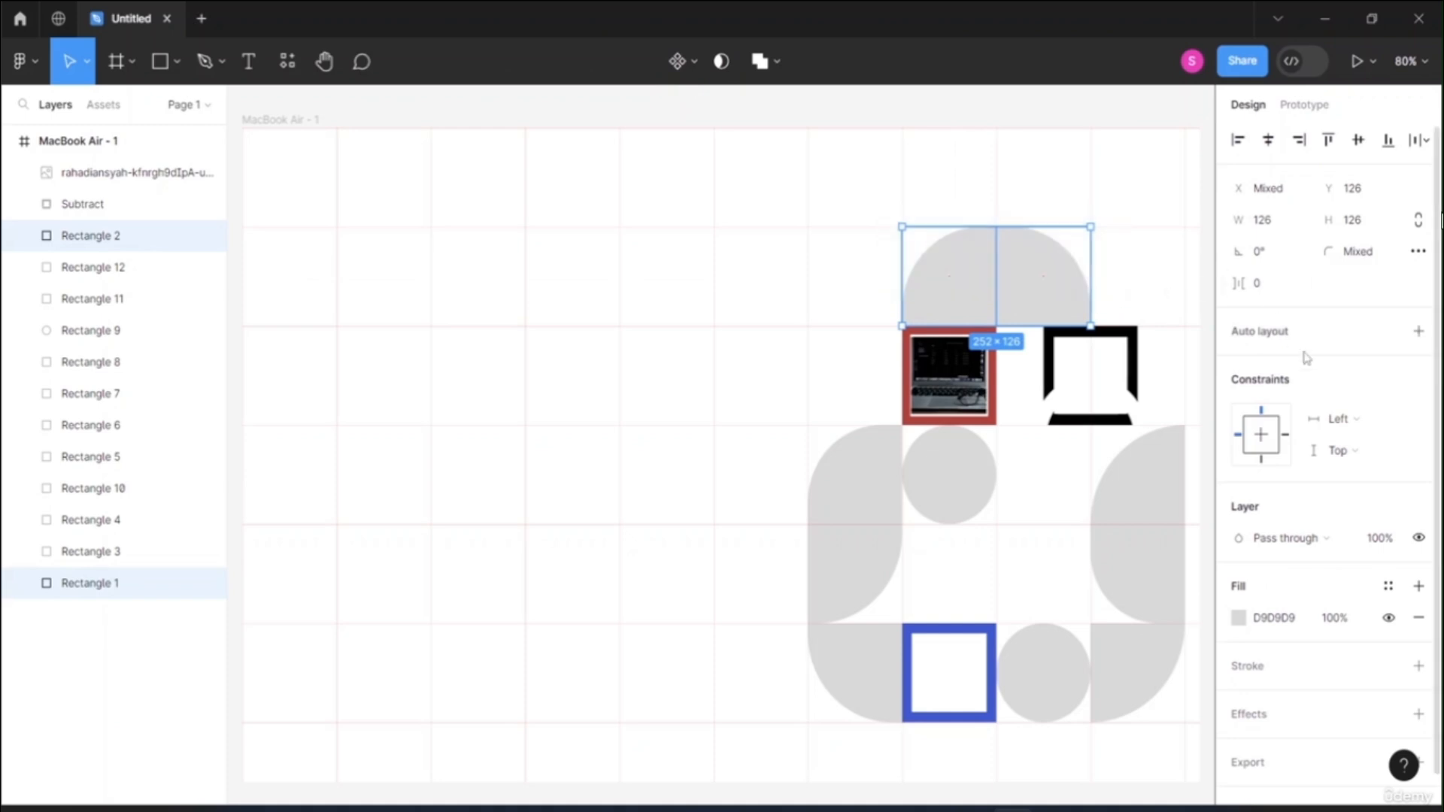
{"action": "left_click_drag", "start_coordinate": [1245, 283], "coordinate": [1243, 284]}
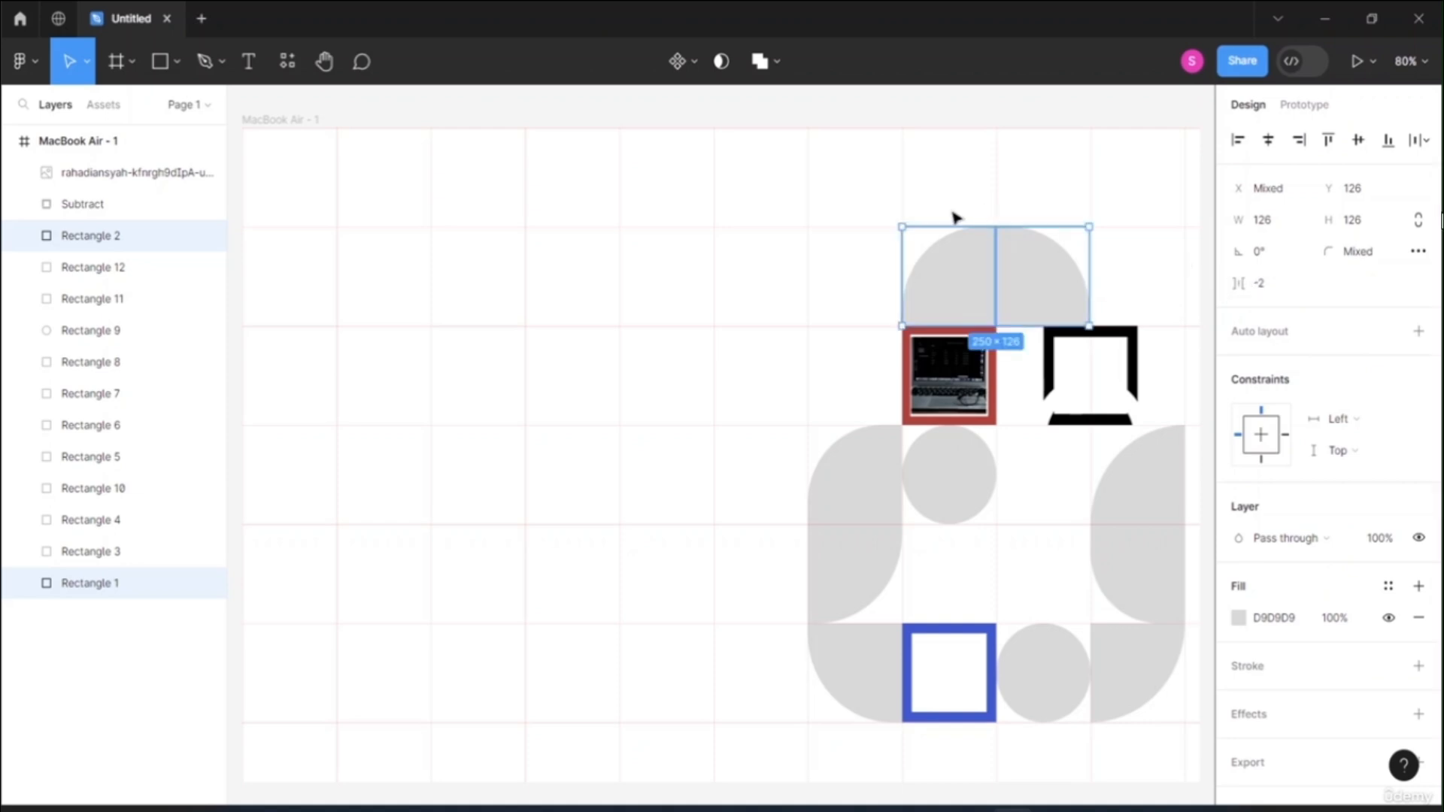
- Group the two rounded shapes that form the top grey arch
{"action": "left_click", "coordinate": [908, 197]}
{"action": "left_click_drag", "start_coordinate": [893, 219], "coordinate": [1117, 313]}
{"action": "right_click", "coordinate": [1028, 281]}
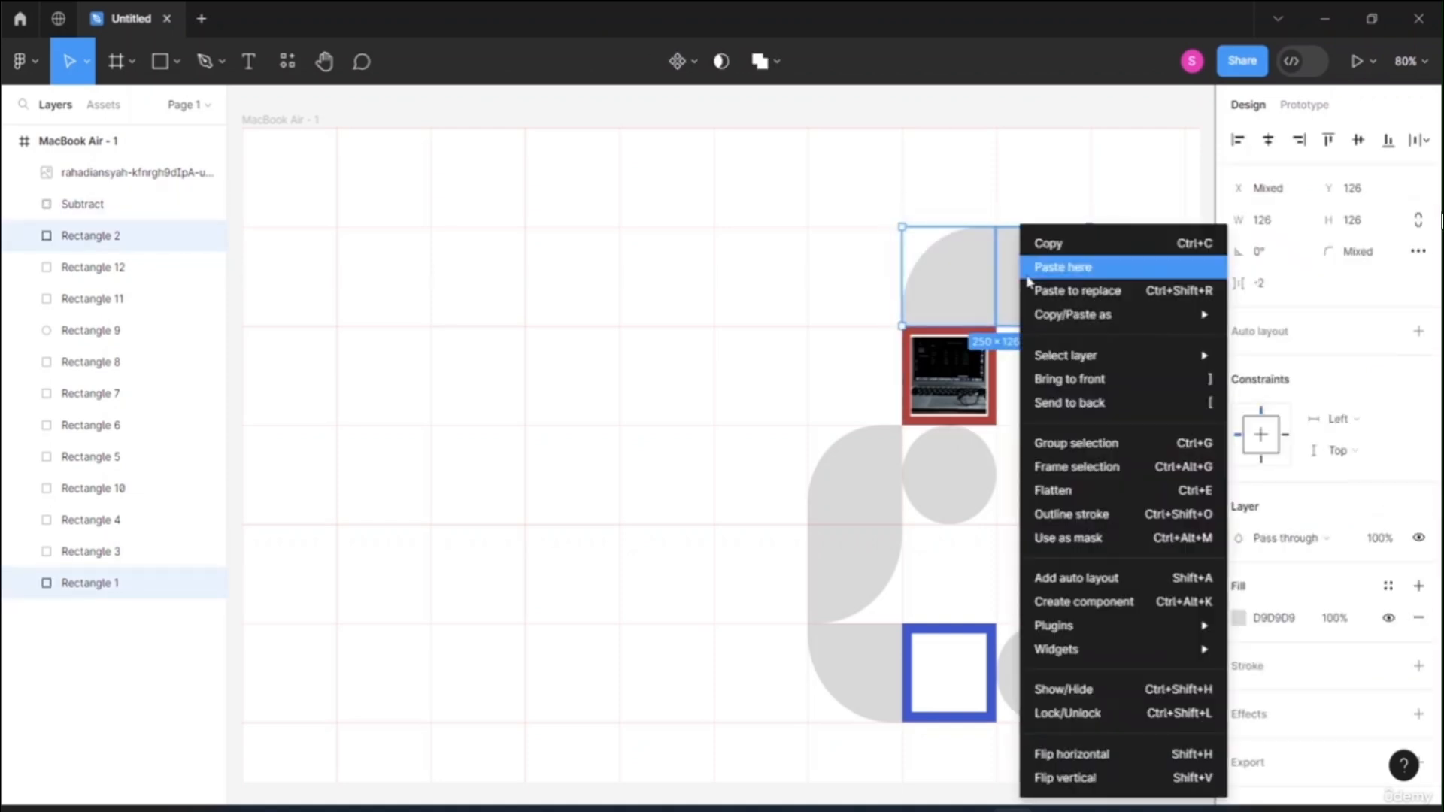
{"action": "left_click", "coordinate": [1097, 445]}
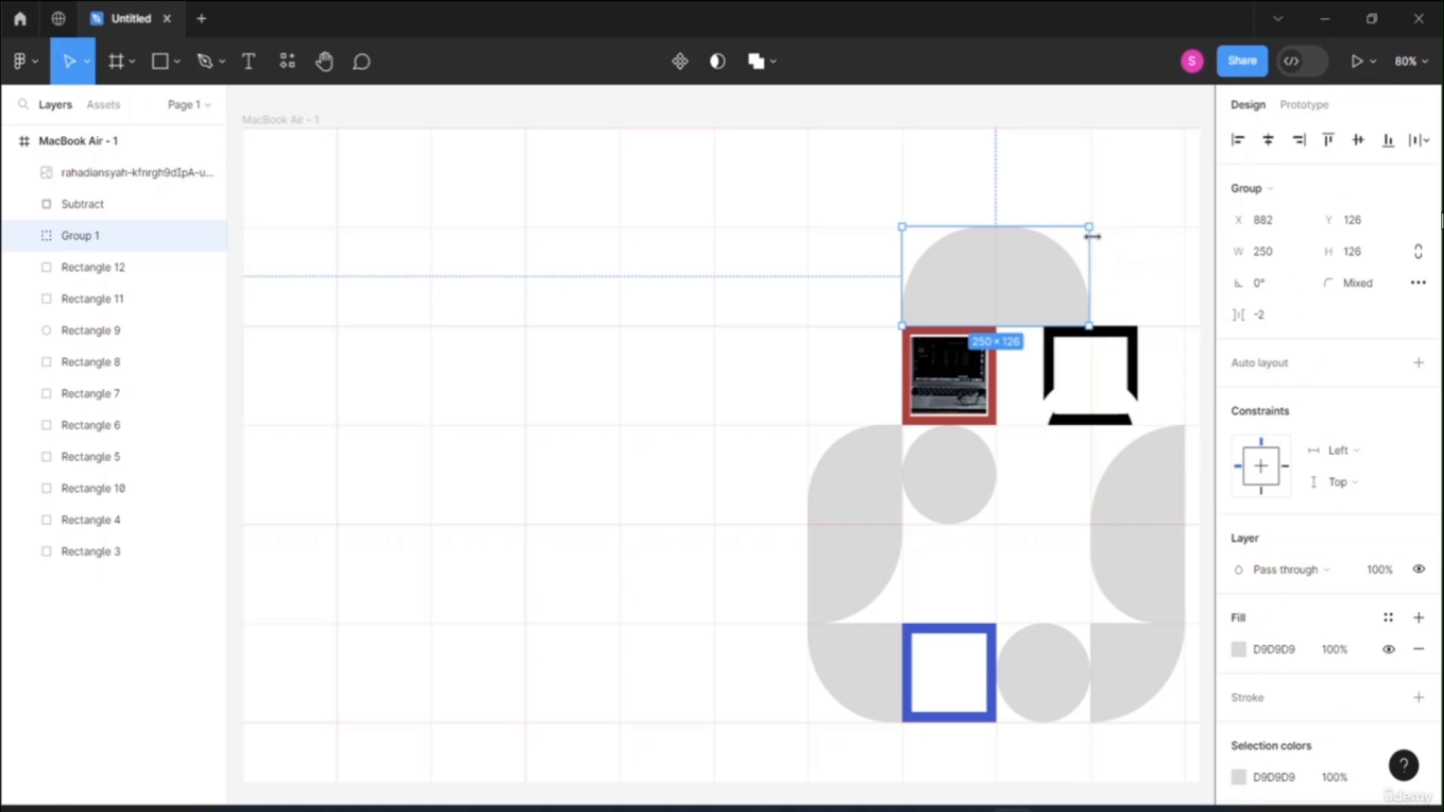
{"action": "double_click", "coordinate": [970, 312]}
{"action": "double_click", "coordinate": [970, 312]}
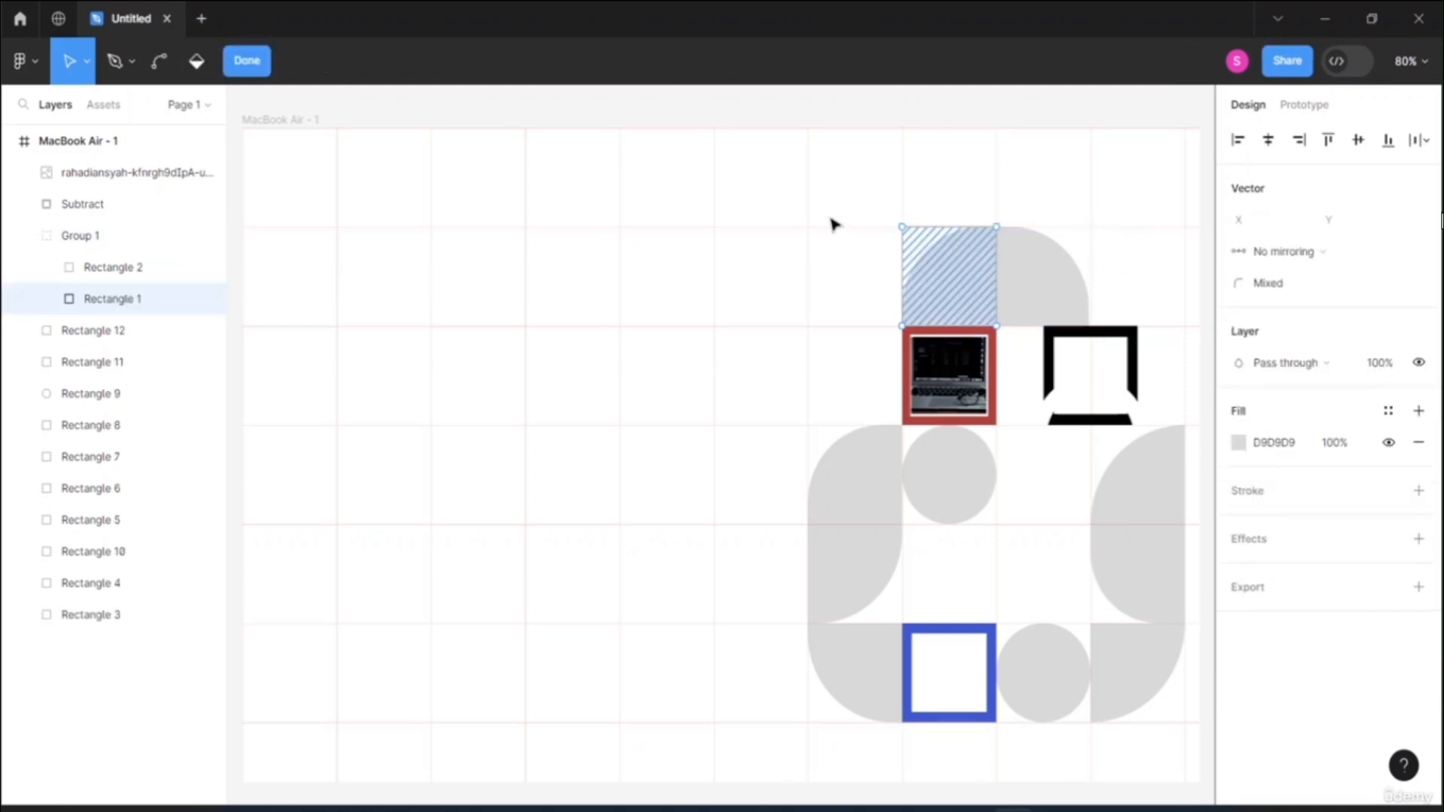
{"action": "mouse_move", "coordinate": [833, 224]}
{"action": "left_mouse_down"}
{"action": "mouse_move", "coordinate": [957, 296]}
{"action": "mouse_move", "coordinate": [1090, 296]}
{"action": "left_mouse_up"}
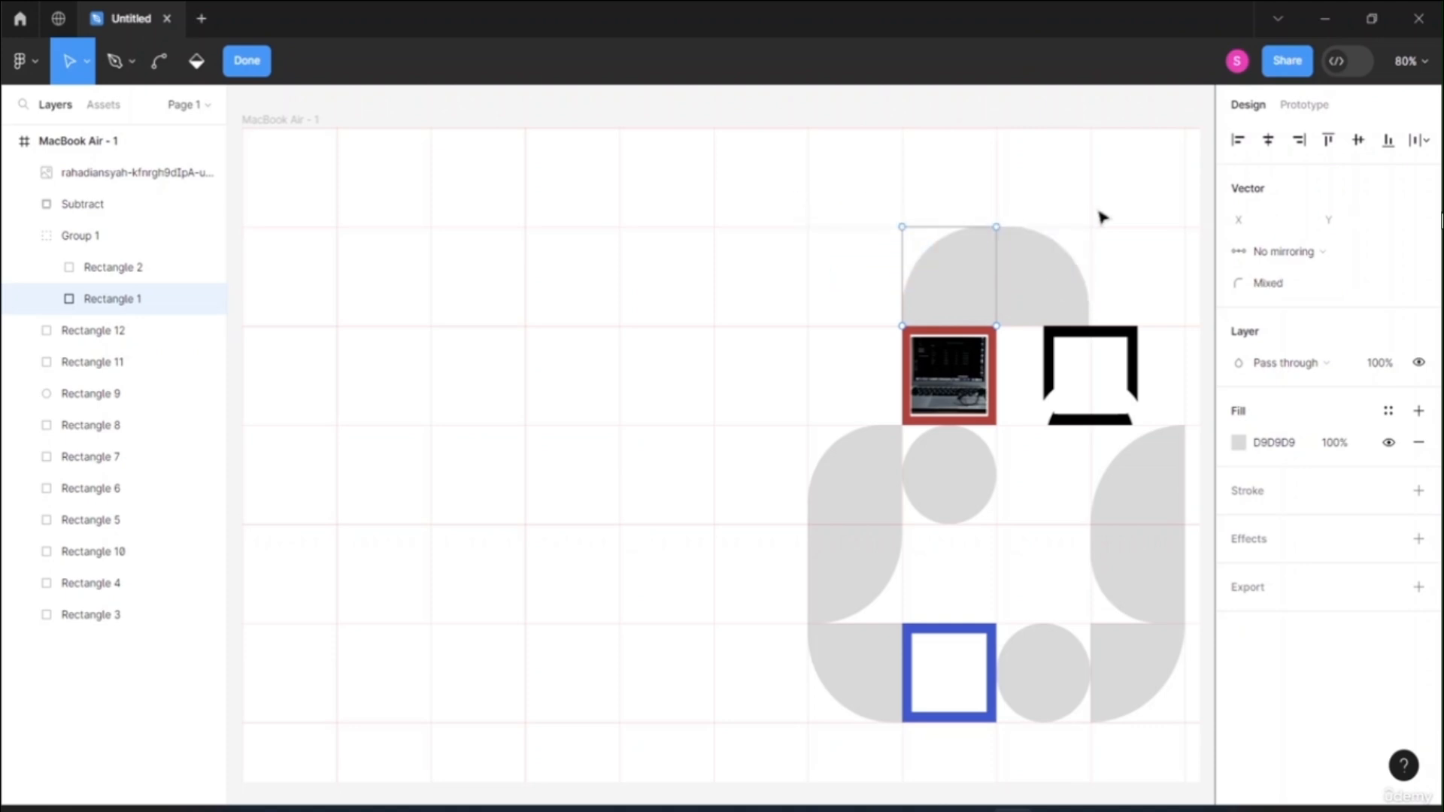
{"action": "key", "text": "Escape"}
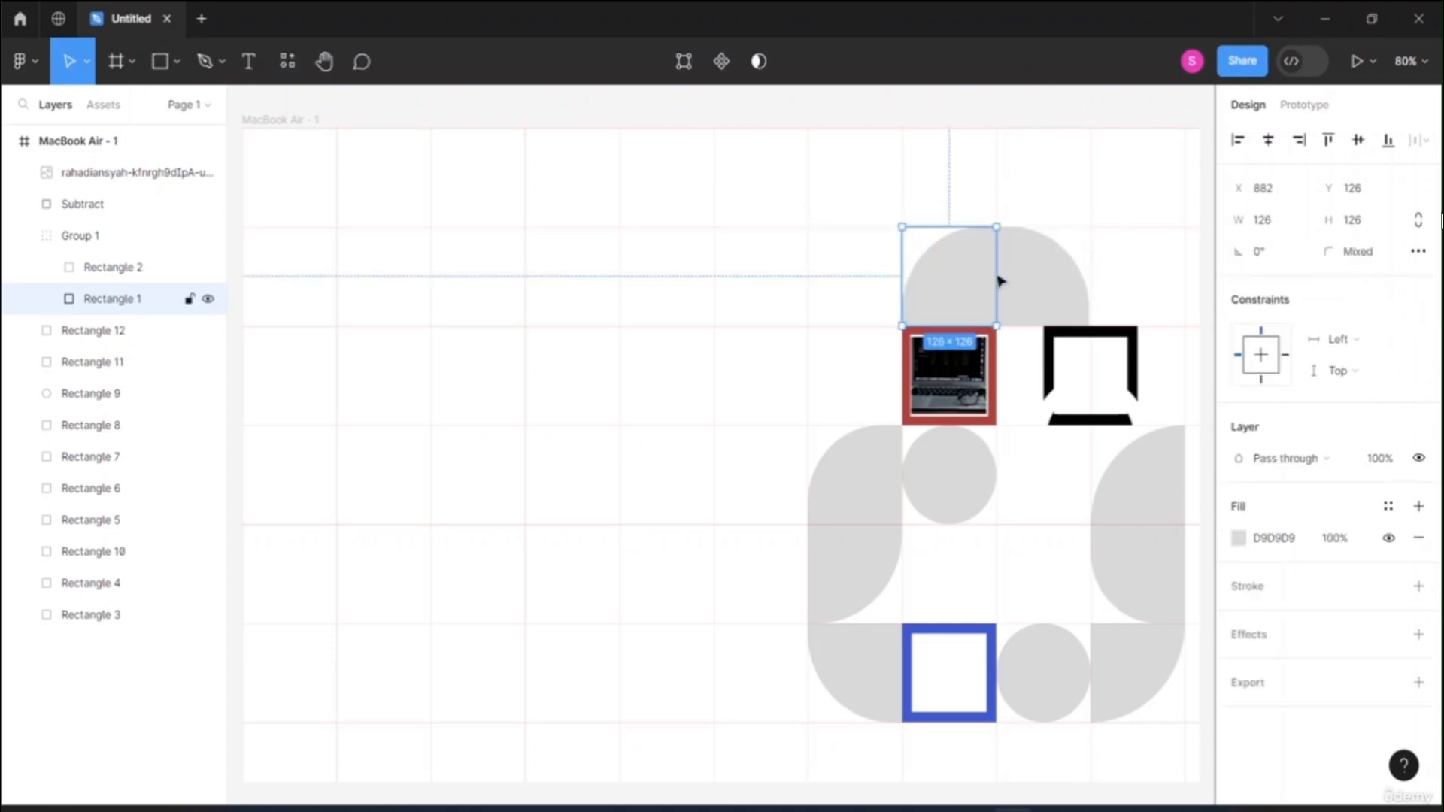
{"action": "mouse_move", "coordinate": [1250, 251]}
{"action": "left_mouse_down"}
{"action": "mouse_move", "coordinate": [1276, 245]}
{"action": "mouse_move", "coordinate": [1243, 240]}
{"action": "mouse_move", "coordinate": [1250, 250]}
{"action": "left_mouse_up"}
{"action": "left_click", "coordinate": [1080, 183]}
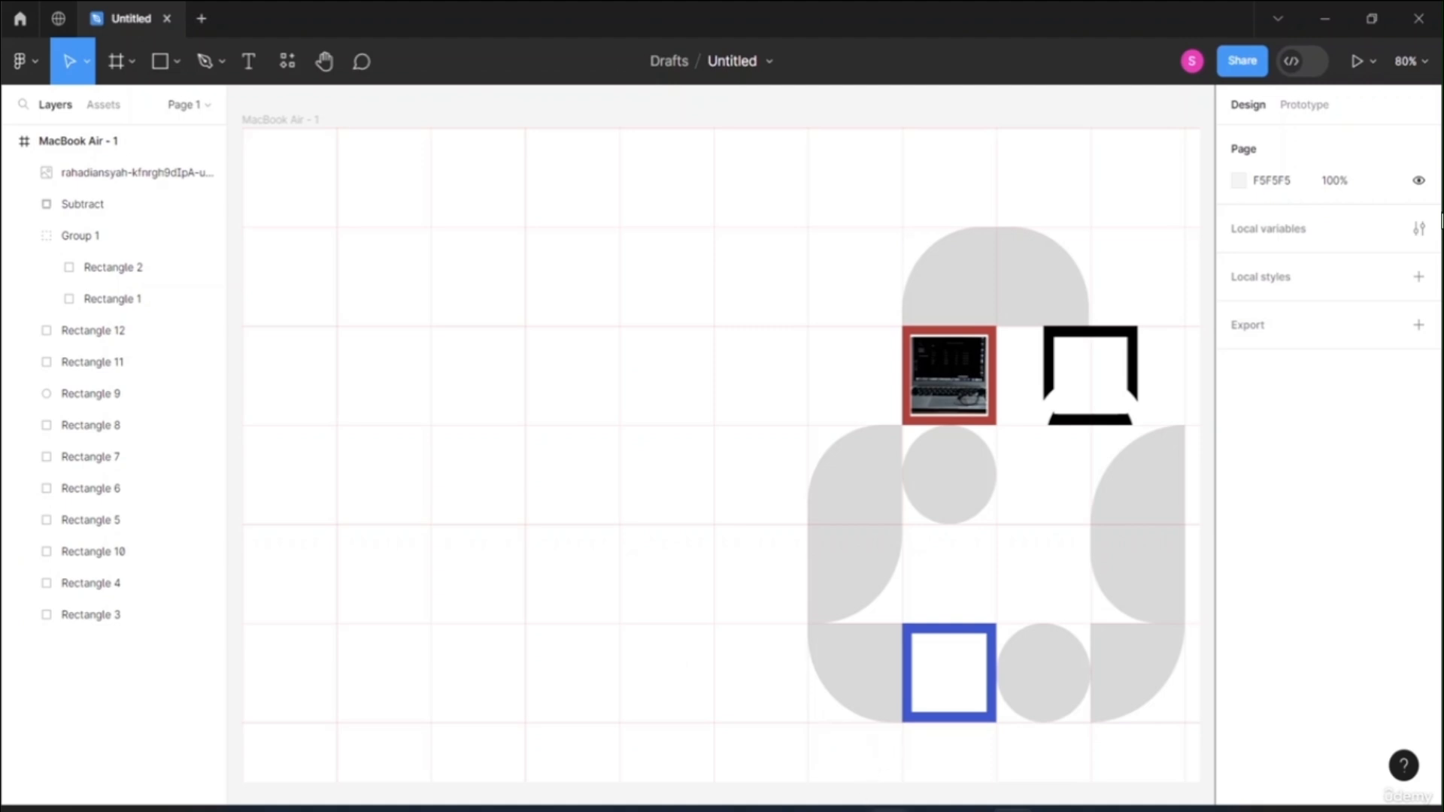
- Switch to File Explorer and bring the color-wheel_0 image from Downloads into the MacBook Air - 1 frame
{"action": "mouse_move", "coordinate": [888, 810]}
{"action": "left_click", "coordinate": [848, 809]}
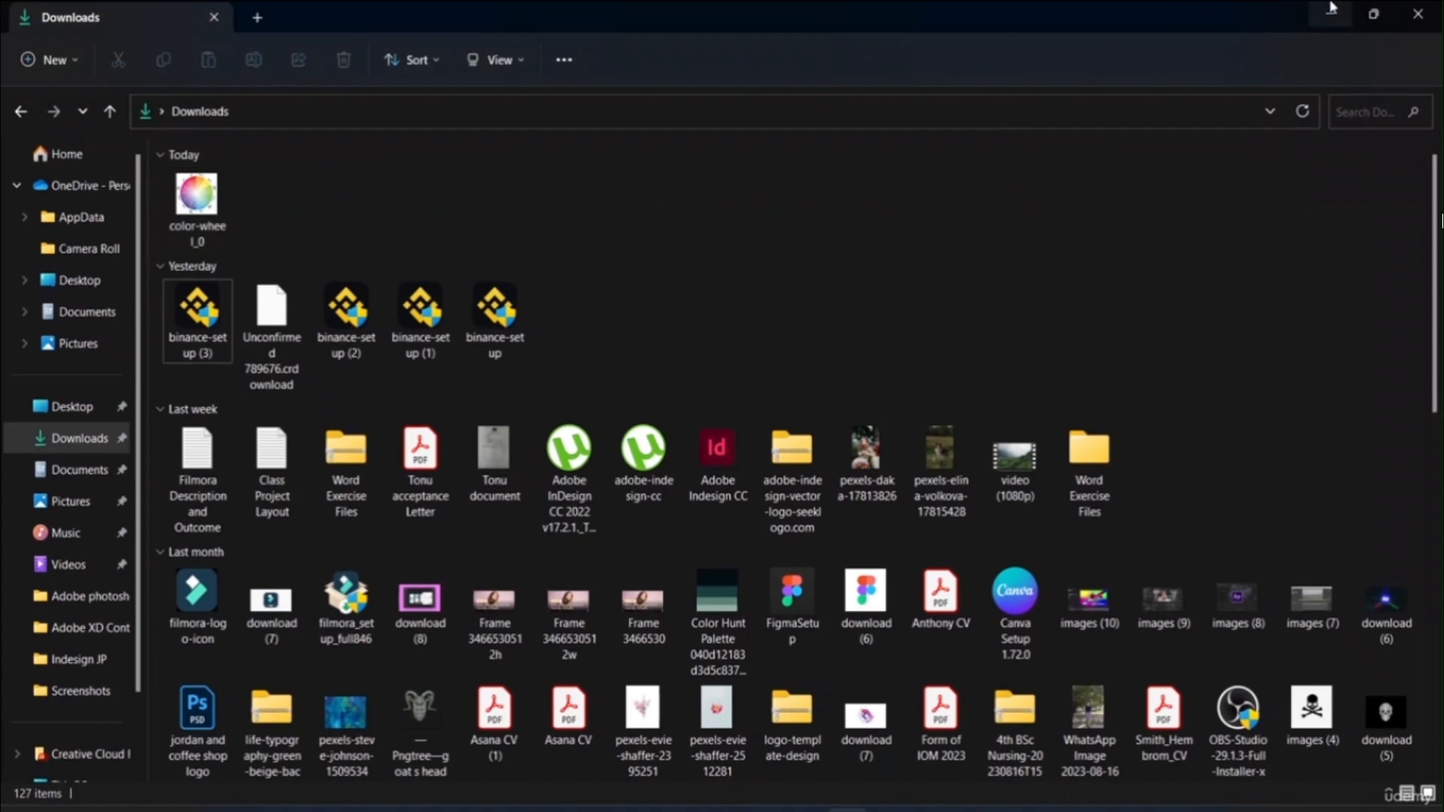
{"action": "left_click", "coordinate": [1374, 14]}
{"action": "left_click_drag", "start_coordinate": [1071, 277], "coordinate": [677, 328]}
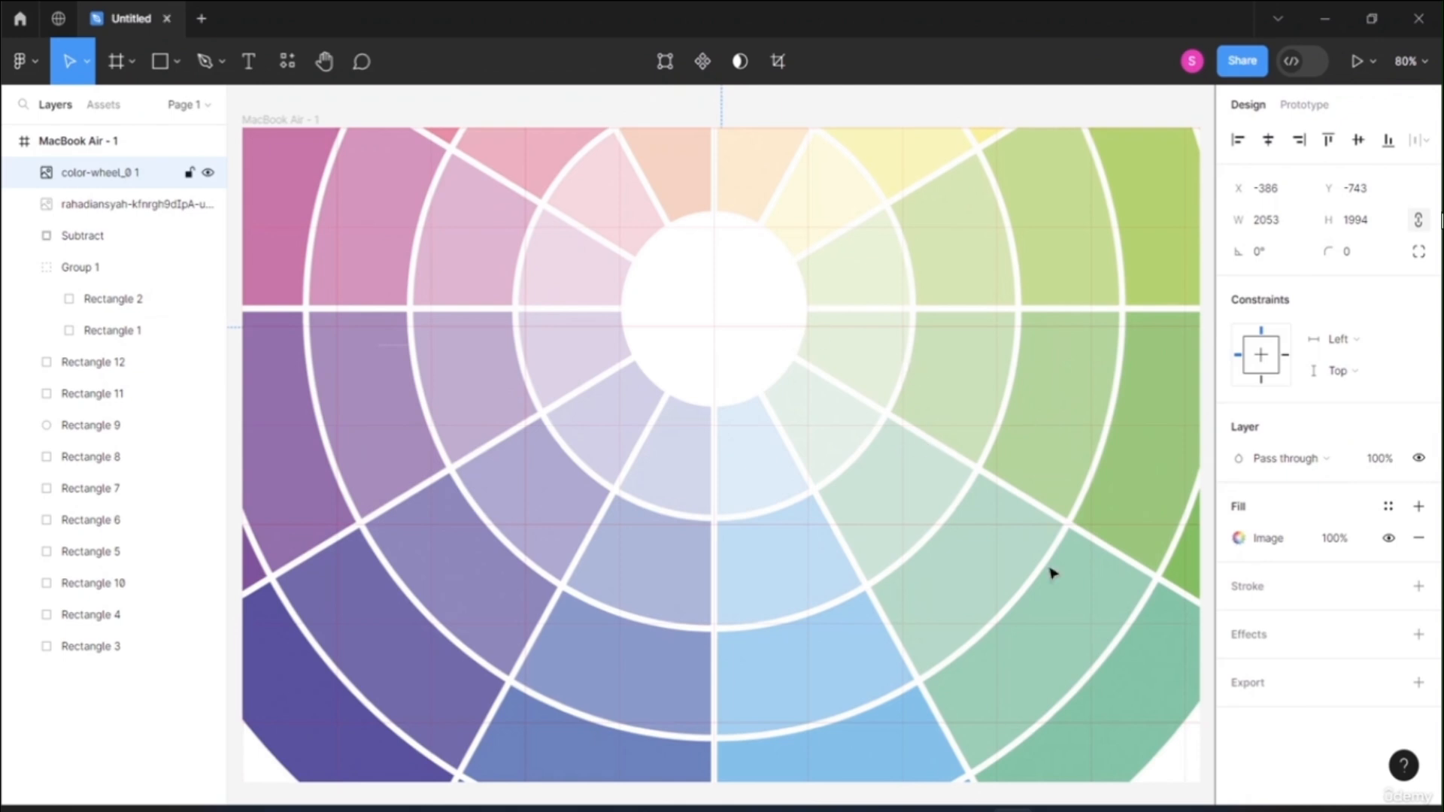
- Delete the oversized colour wheel image from the frame
{"action": "scroll", "coordinate": [899, 433], "scroll_direction": "down", "scroll_amount": 4}
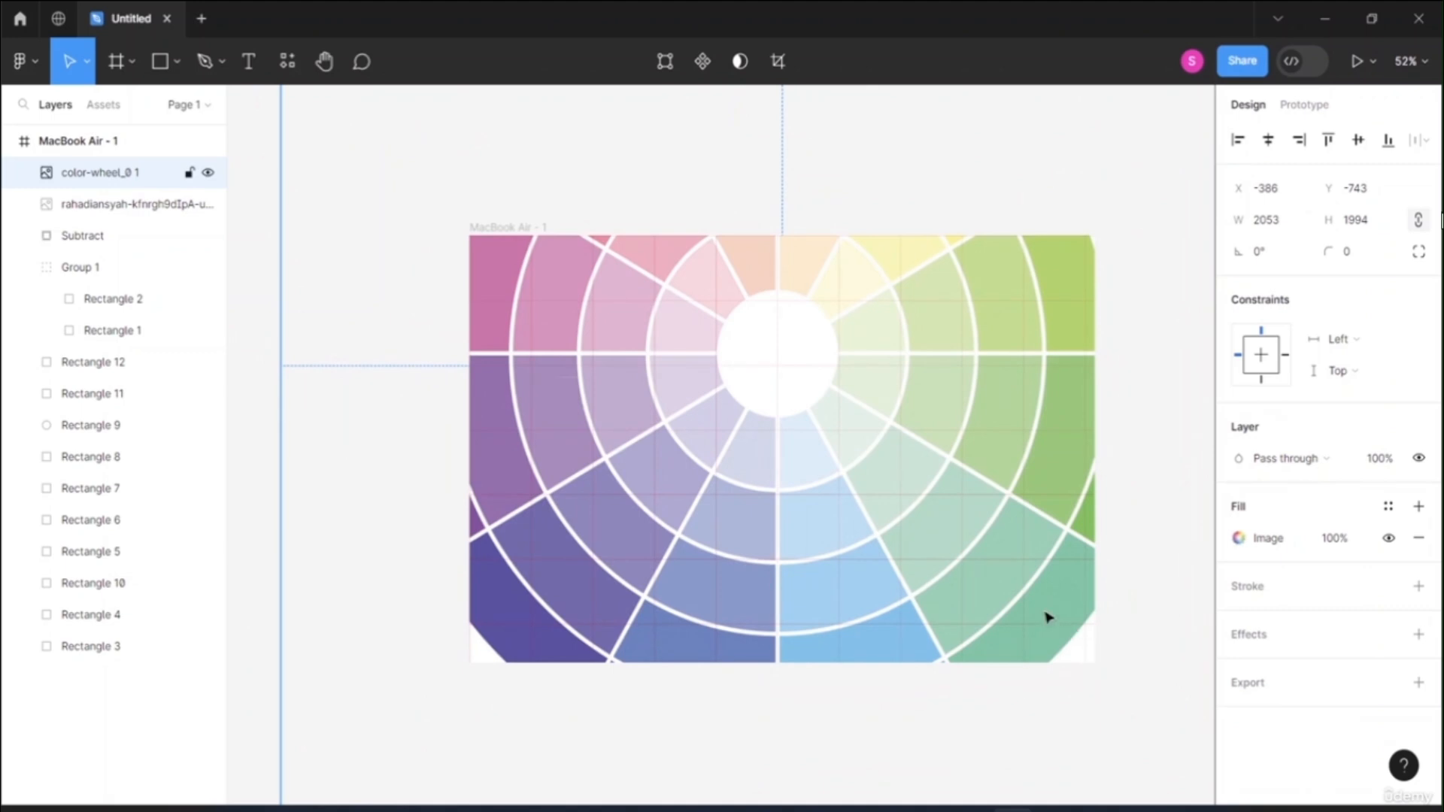
{"action": "double_click", "coordinate": [553, 279]}
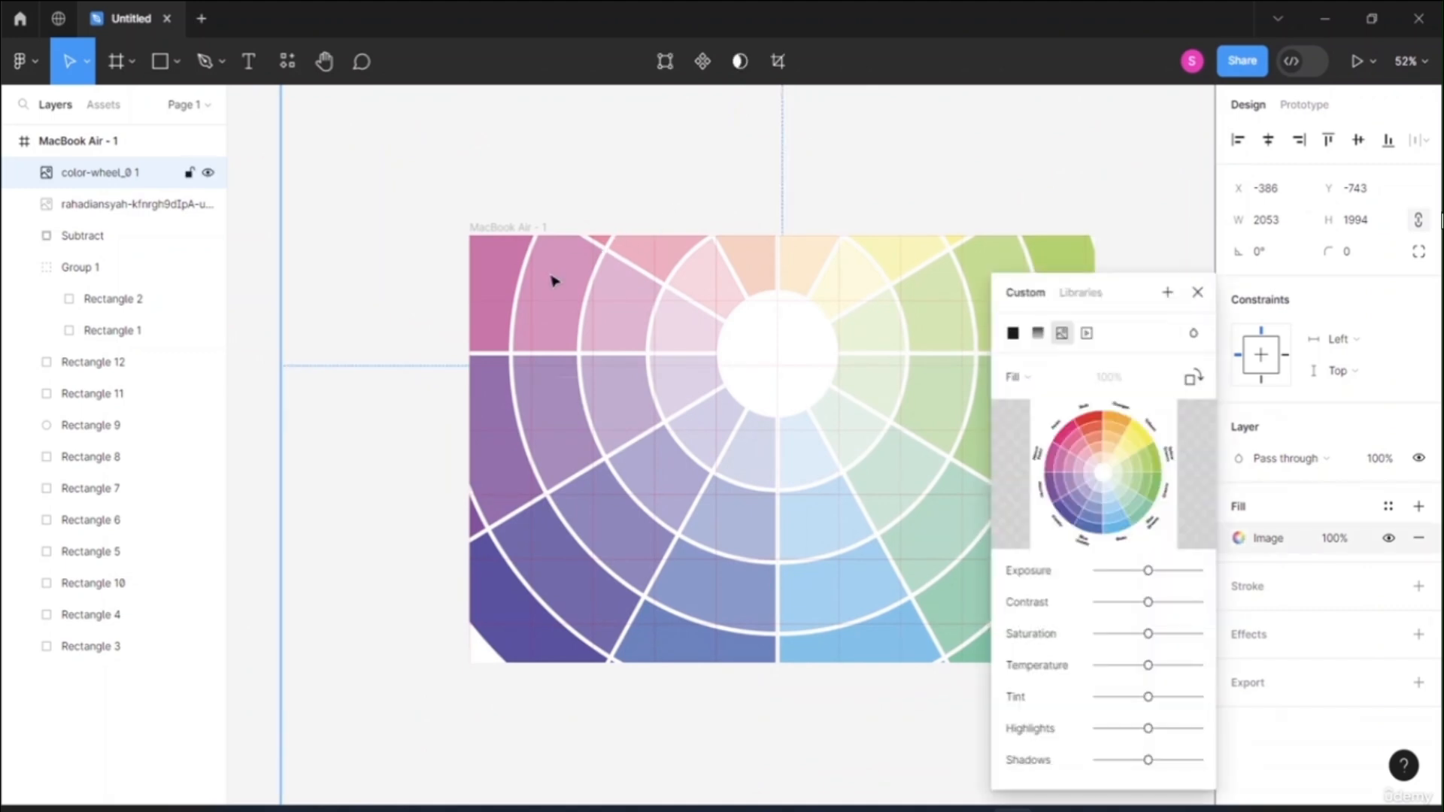
{"action": "key", "text": "Delete"}
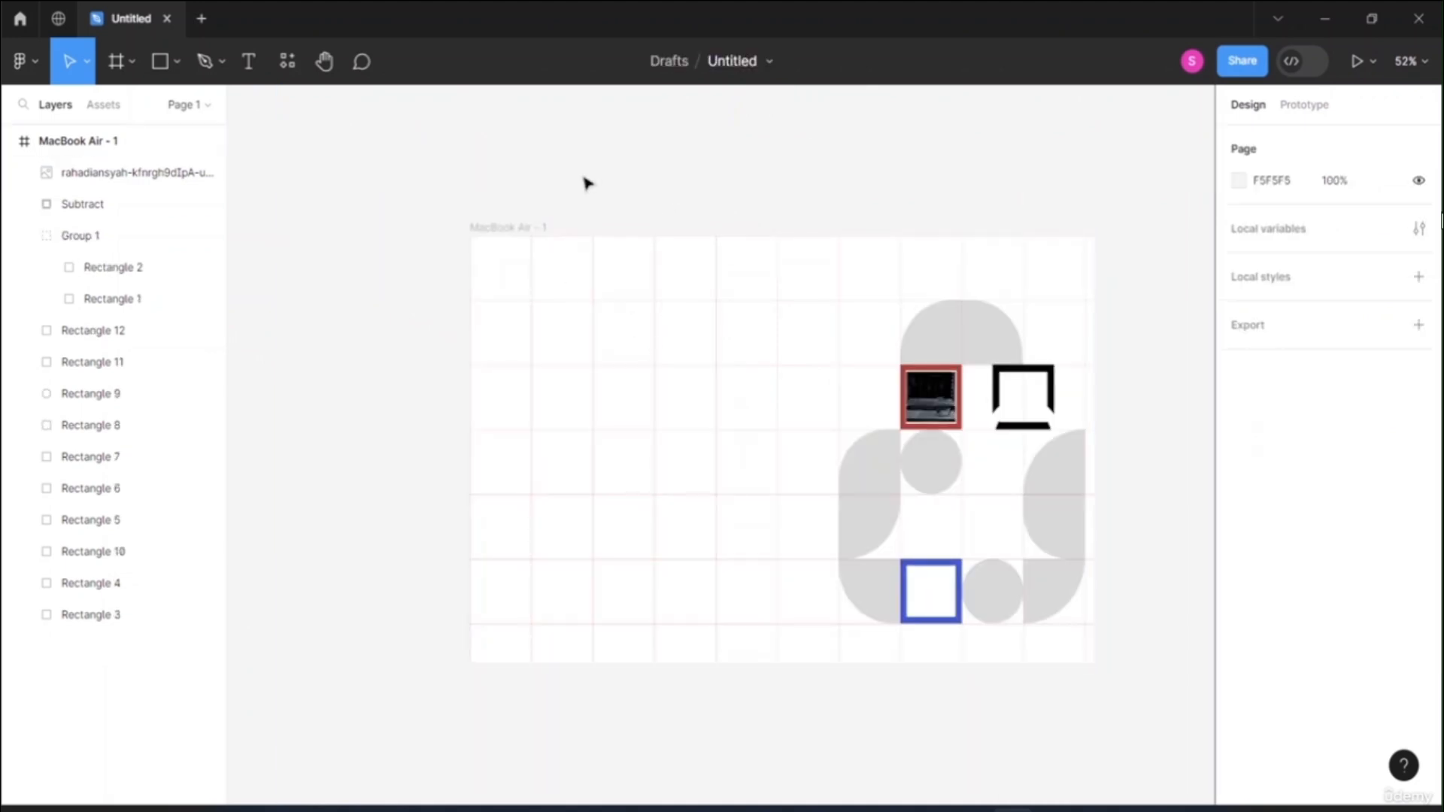
- Place the color-wheel_0 image from Downloads on the empty canvas beside the frame, just clear of its upper-right corner
{"action": "left_click", "coordinate": [130, 61]}
{"action": "left_click", "coordinate": [177, 61]}
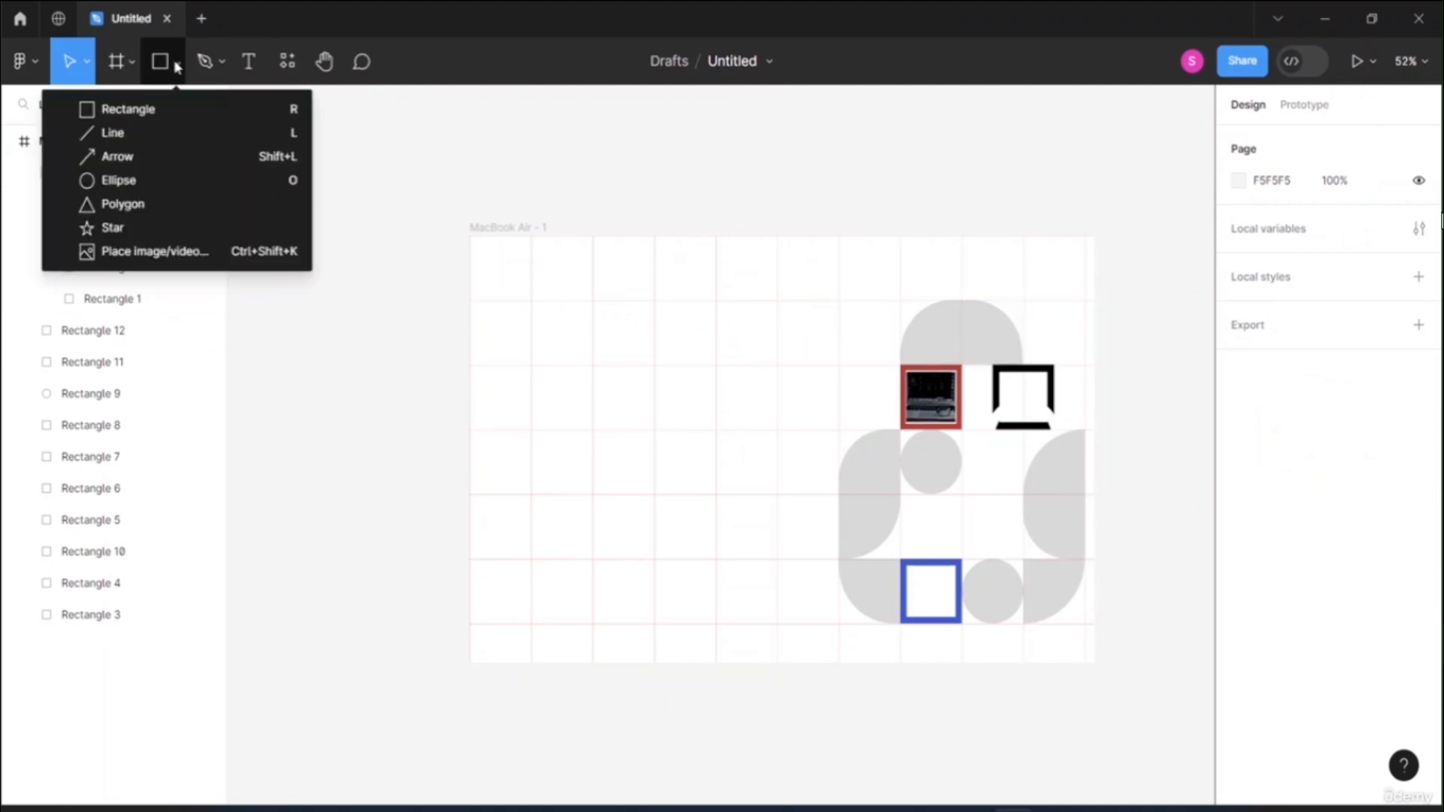
{"action": "left_click", "coordinate": [155, 249]}
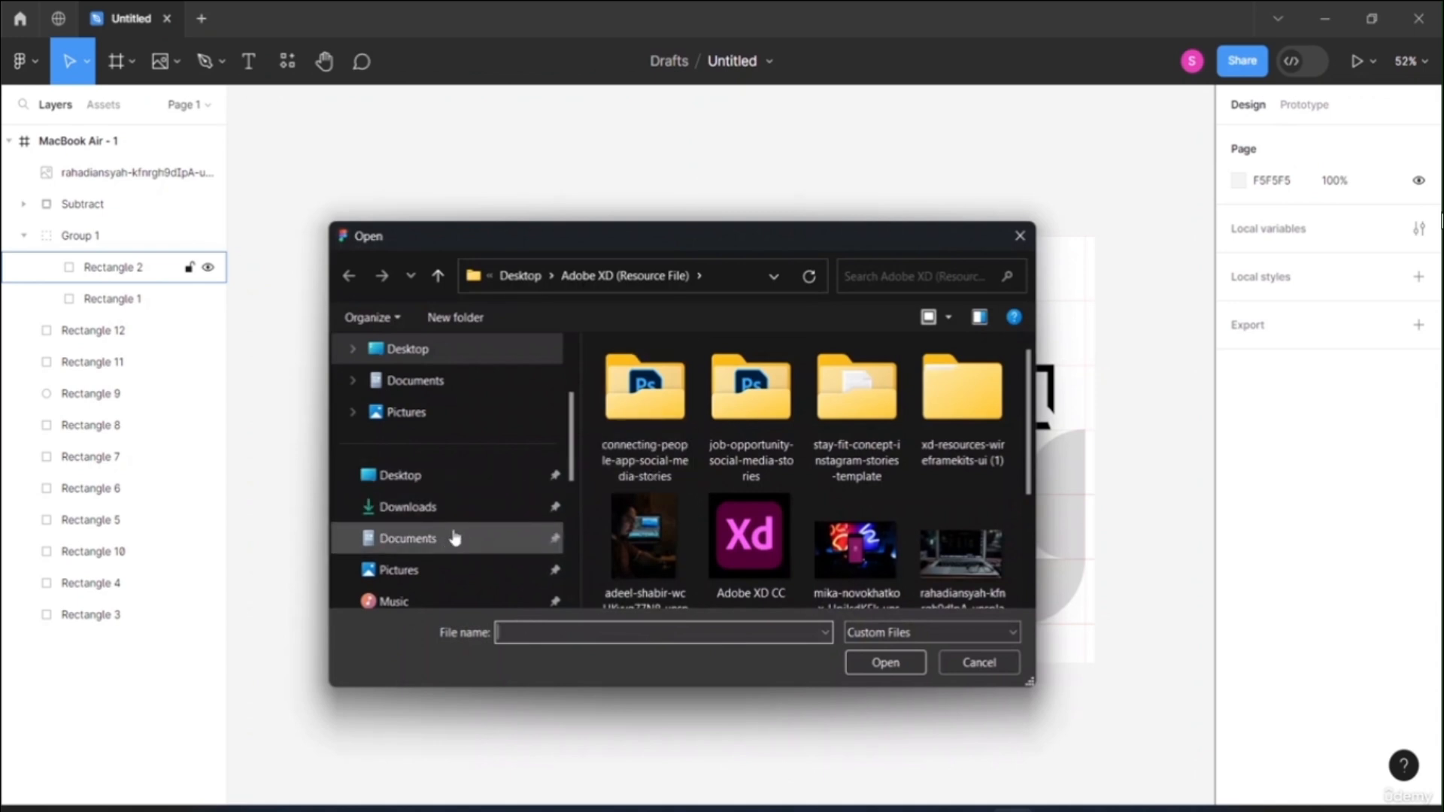
{"action": "left_click", "coordinate": [471, 512]}
{"action": "left_click", "coordinate": [630, 391]}
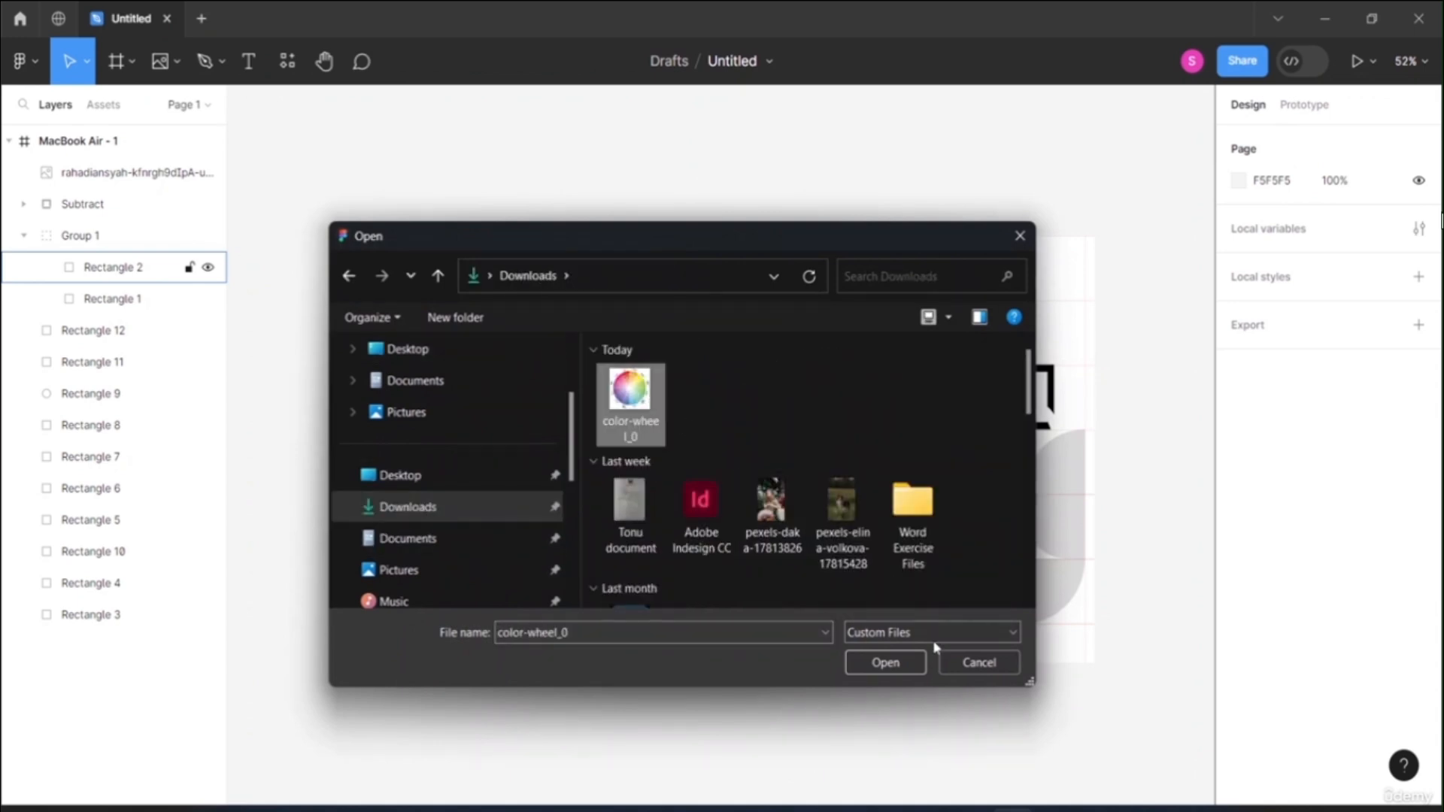
{"action": "left_click", "coordinate": [865, 662]}
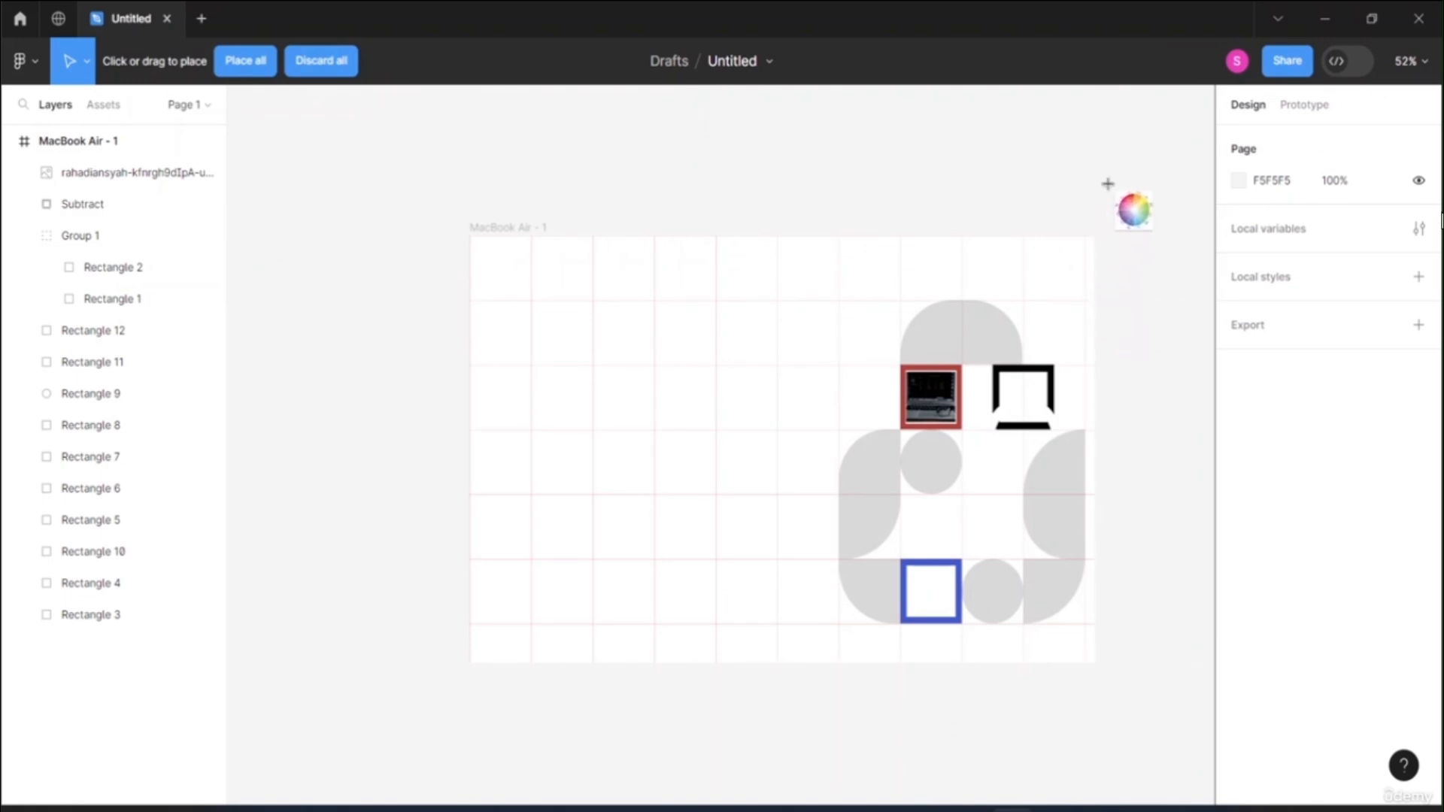
{"action": "left_click_drag", "start_coordinate": [1083, 167], "coordinate": [1128, 455]}
{"action": "left_click", "coordinate": [990, 474]}
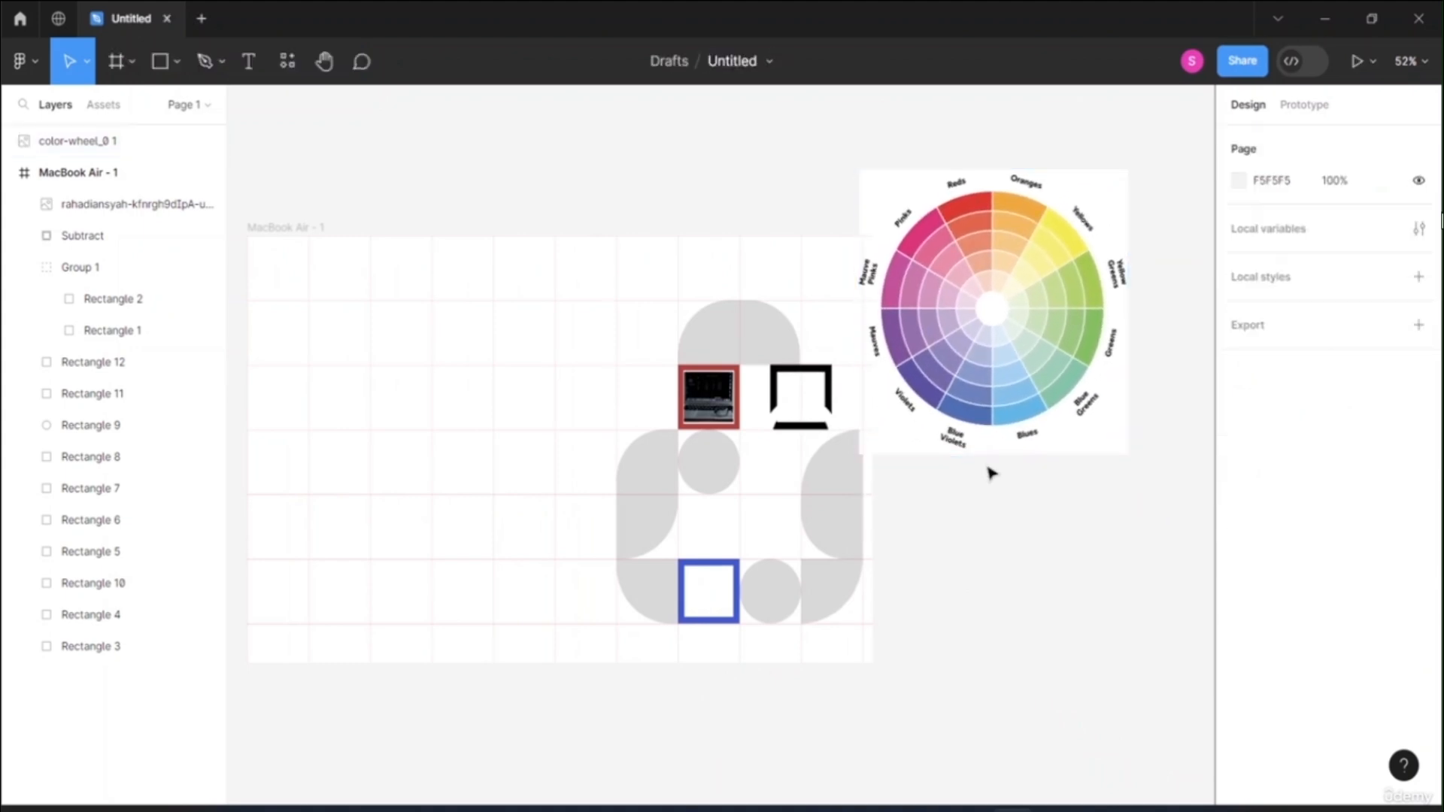
{"action": "mouse_move", "coordinate": [955, 216]}
{"action": "left_mouse_down"}
{"action": "mouse_move", "coordinate": [989, 218]}
{"action": "mouse_move", "coordinate": [973, 212]}
{"action": "left_mouse_up"}
{"action": "left_click", "coordinate": [1033, 517]}
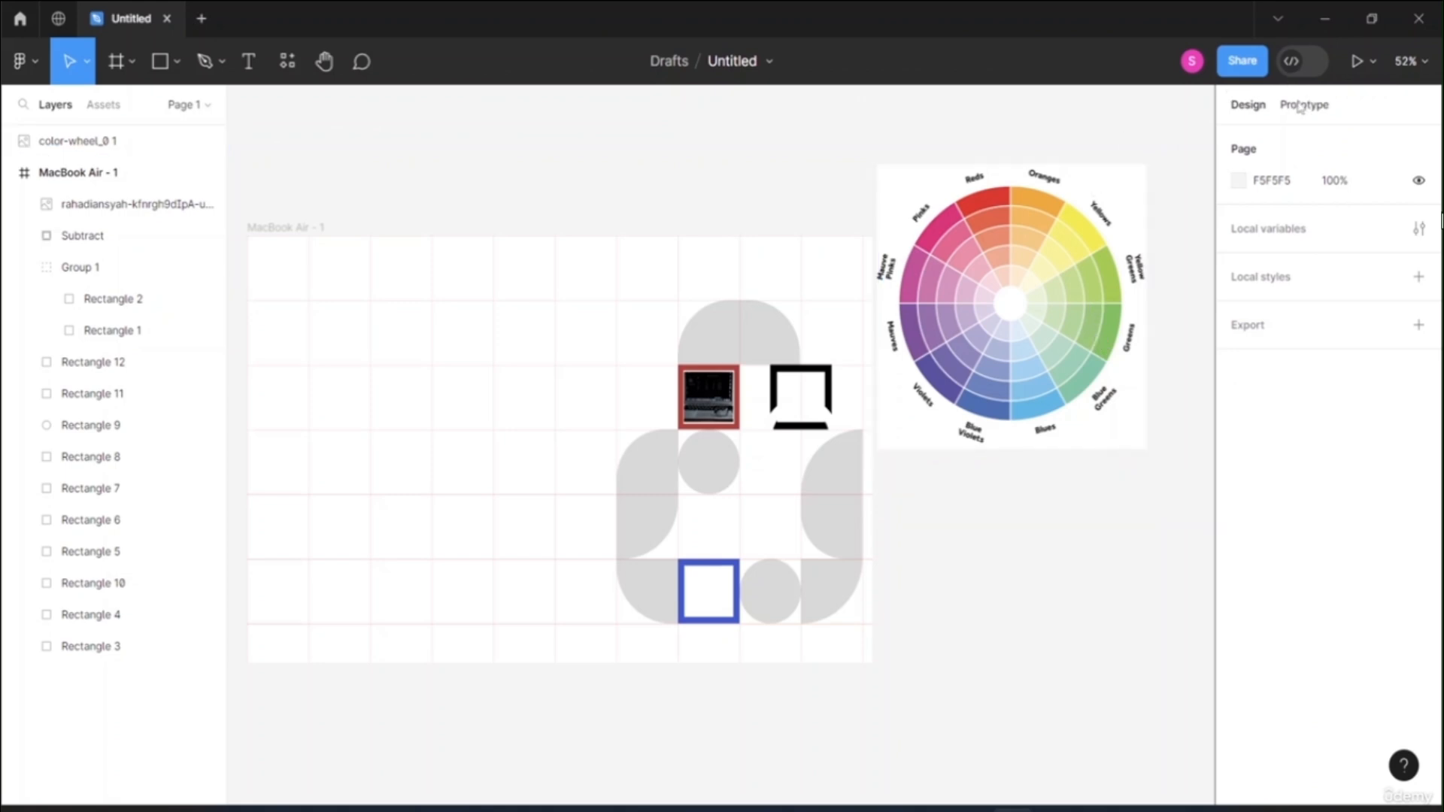
- Fill the top arch group with the pink F489A7 sampled from the colour wheel
{"action": "left_click", "coordinate": [768, 358]}
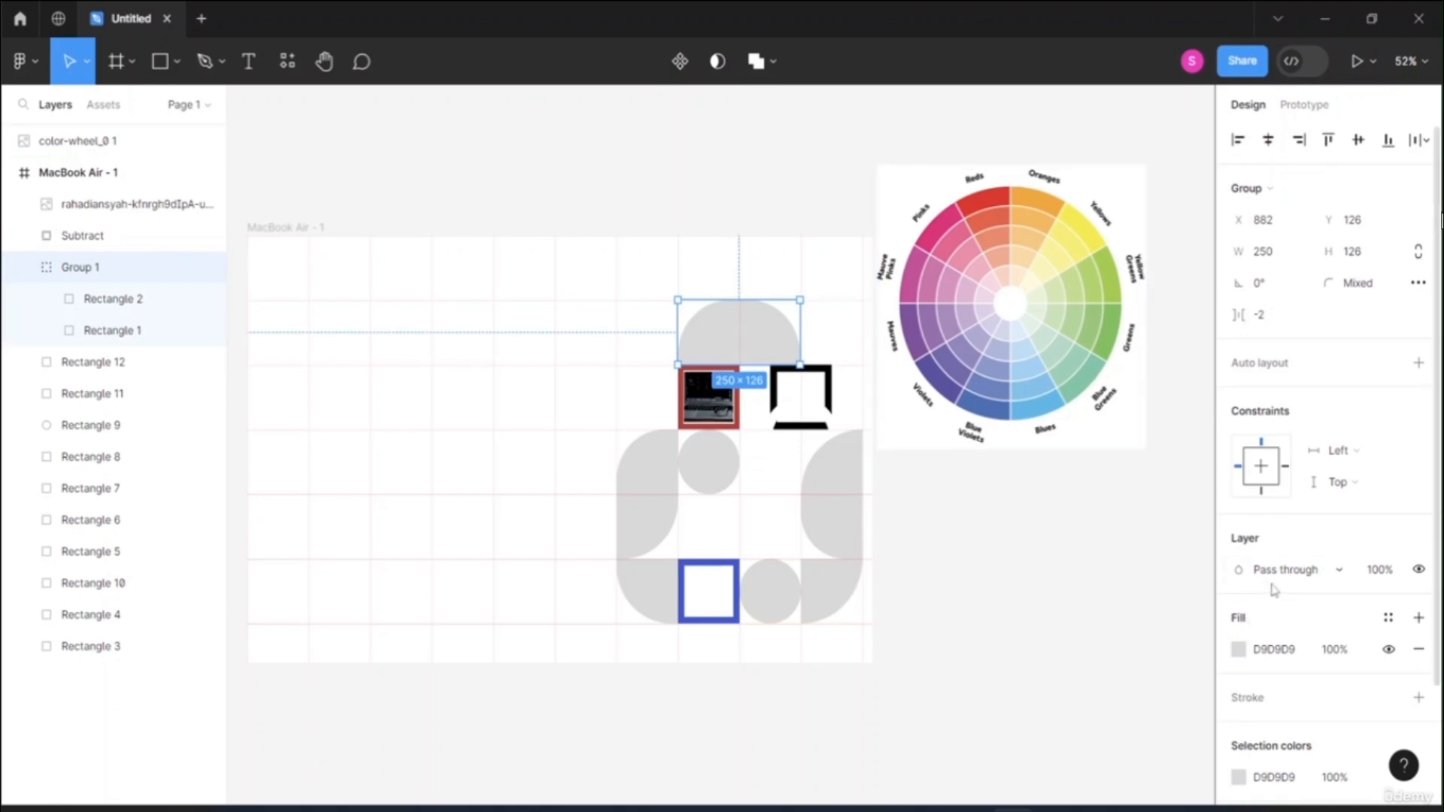
{"action": "left_click", "coordinate": [1239, 652]}
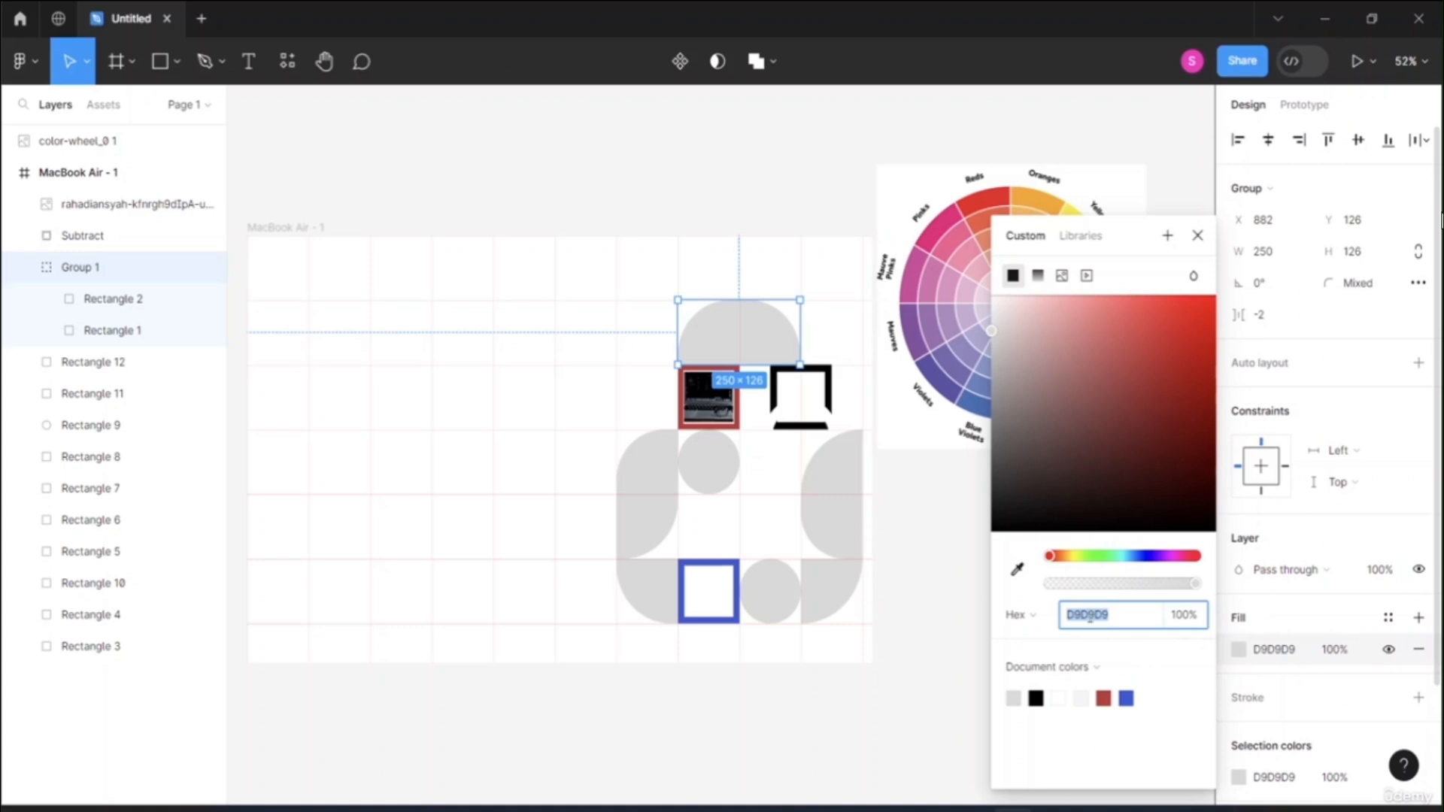
{"action": "left_click", "coordinate": [1018, 570]}
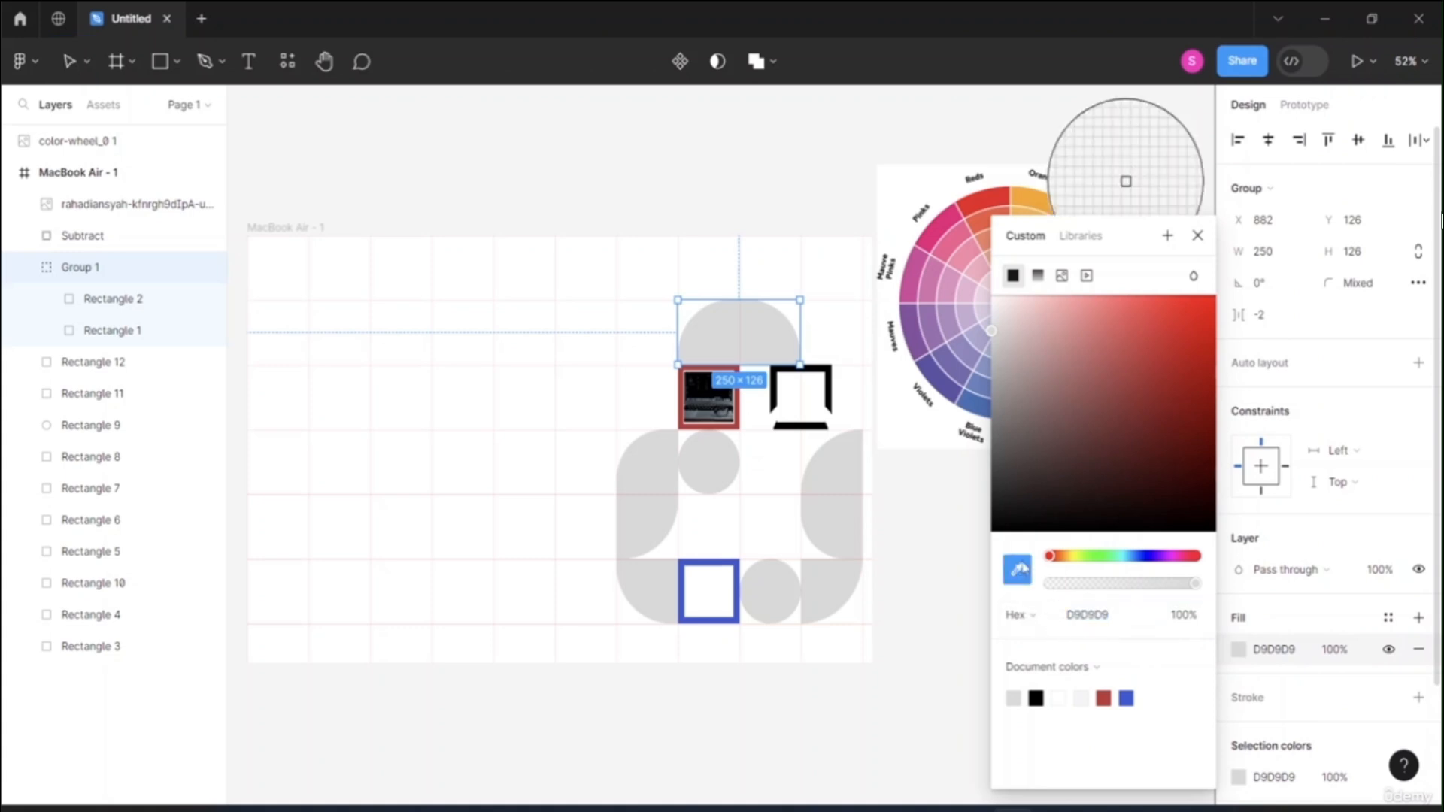
{"action": "left_click", "coordinate": [1197, 238]}
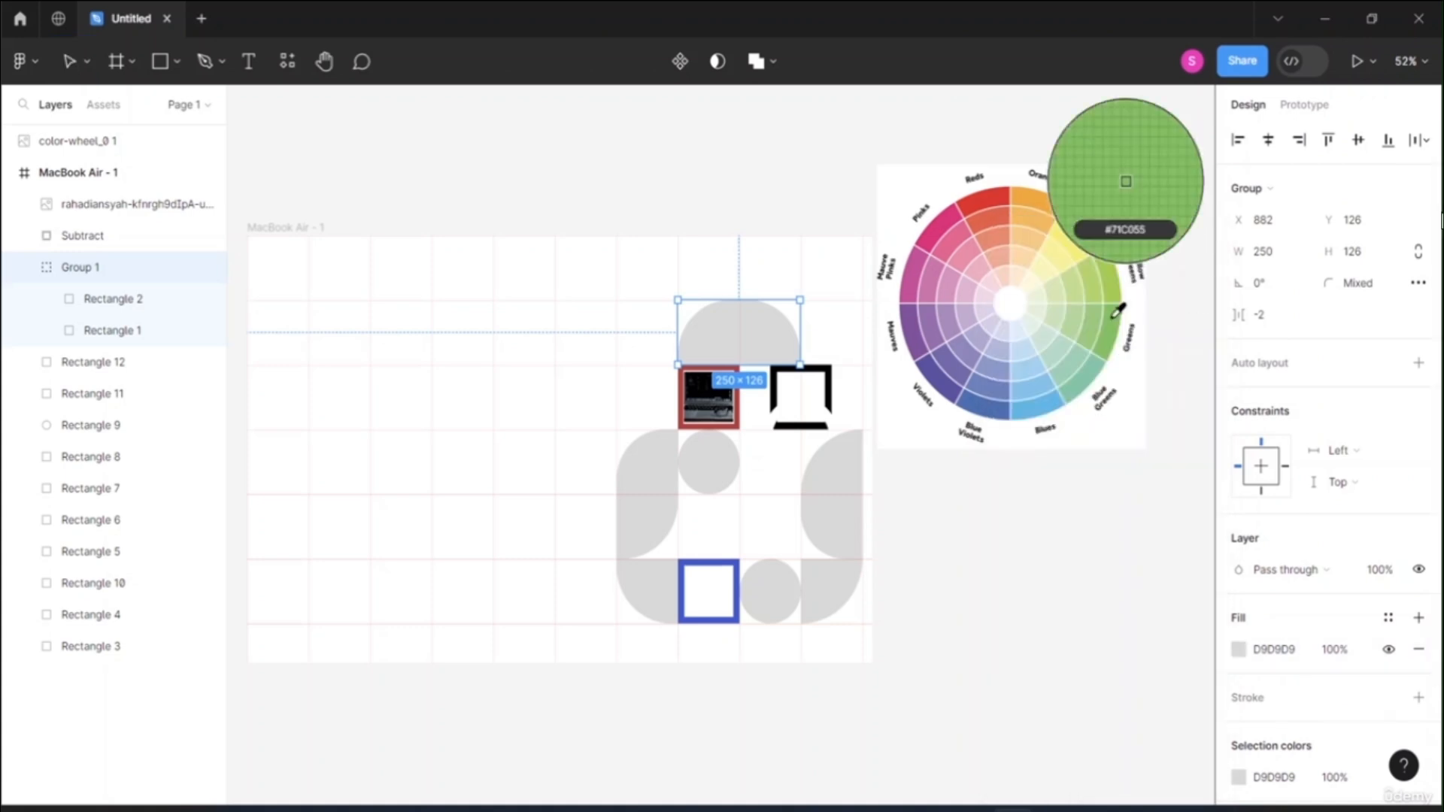
{"action": "left_click", "coordinate": [963, 260]}
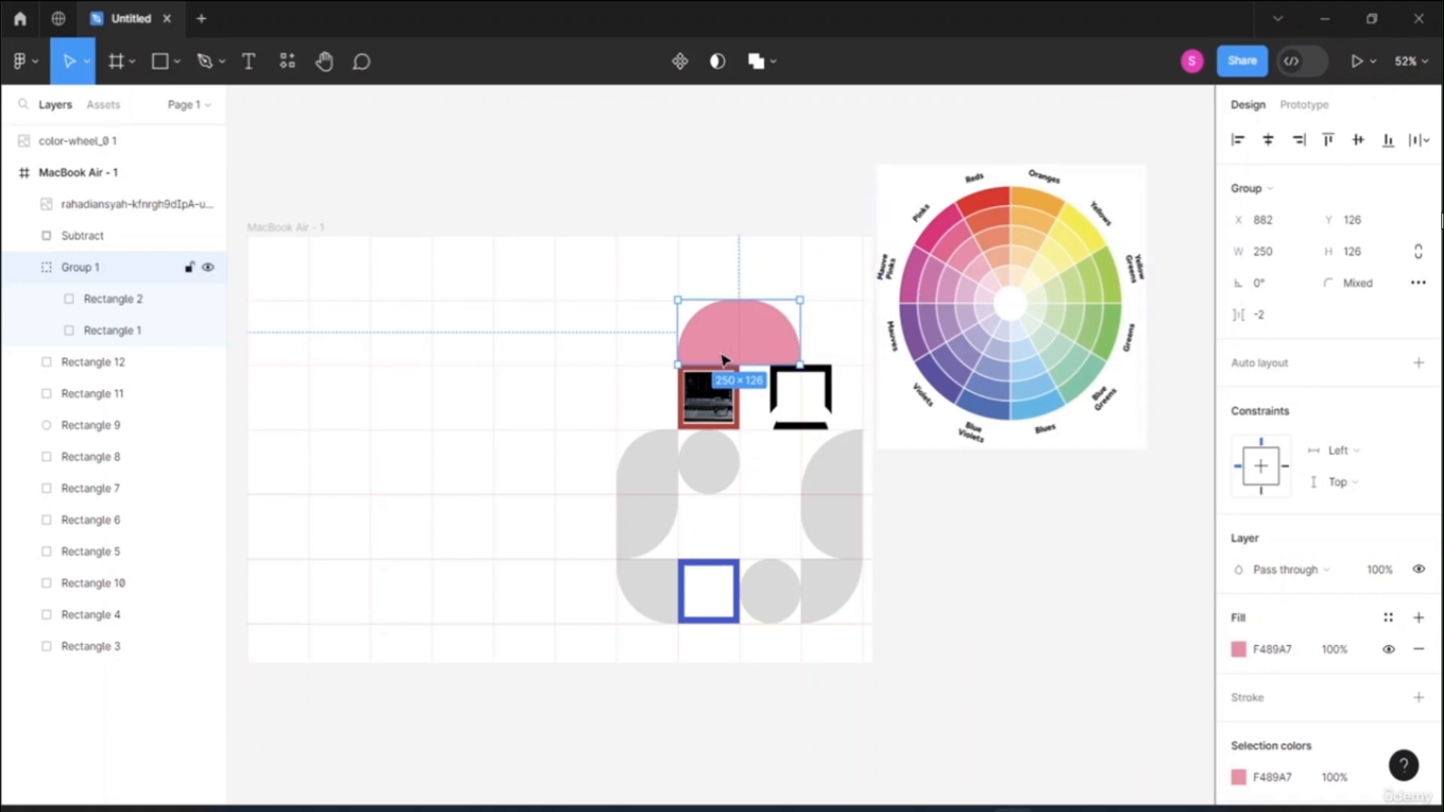
- Fill the circle beneath the laptop photo with a mauve sampled from the colour wheel and darken it to 351046
{"action": "left_click", "coordinate": [708, 461]}
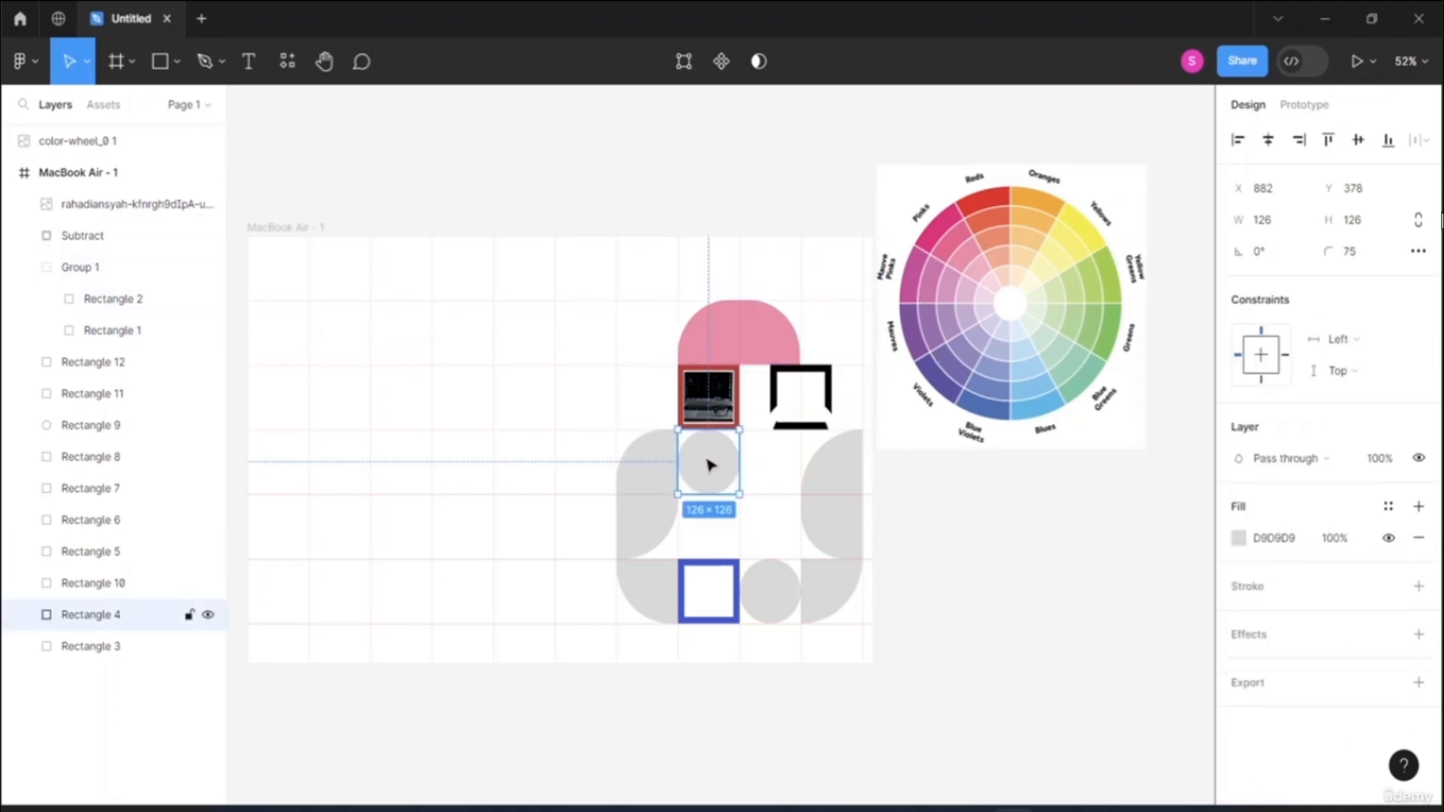
{"action": "left_click", "coordinate": [1238, 538]}
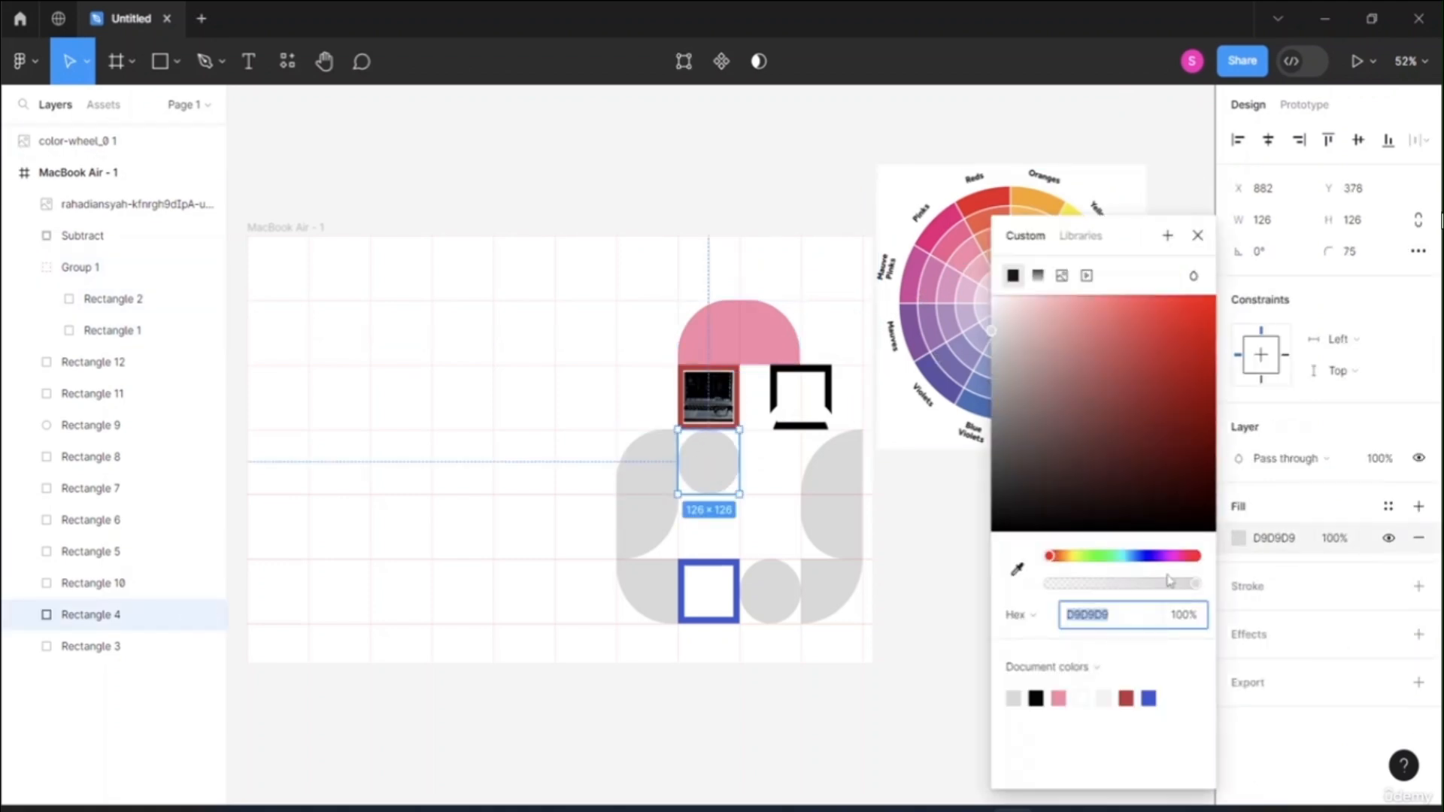
{"action": "left_click", "coordinate": [1017, 570]}
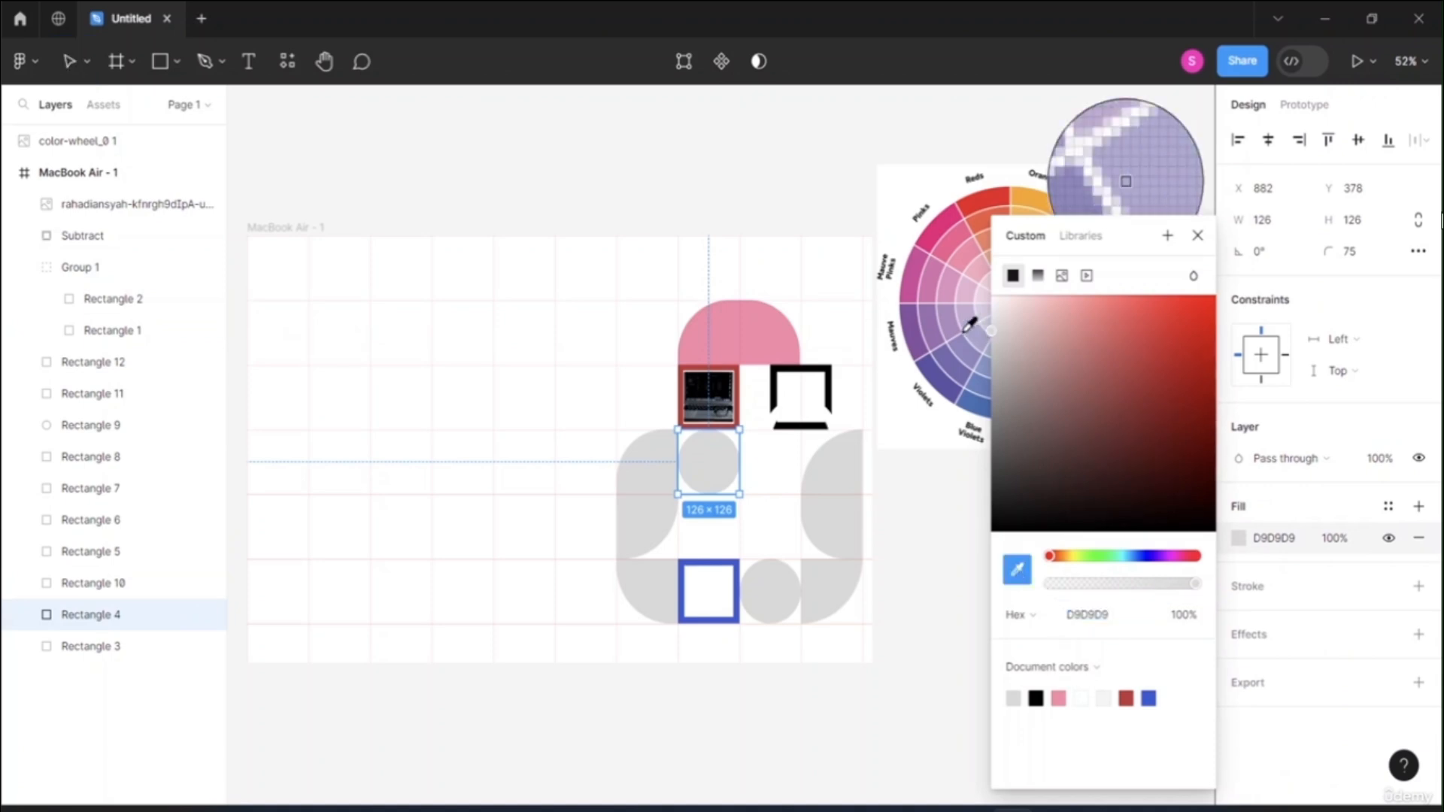
{"action": "left_click", "coordinate": [922, 332]}
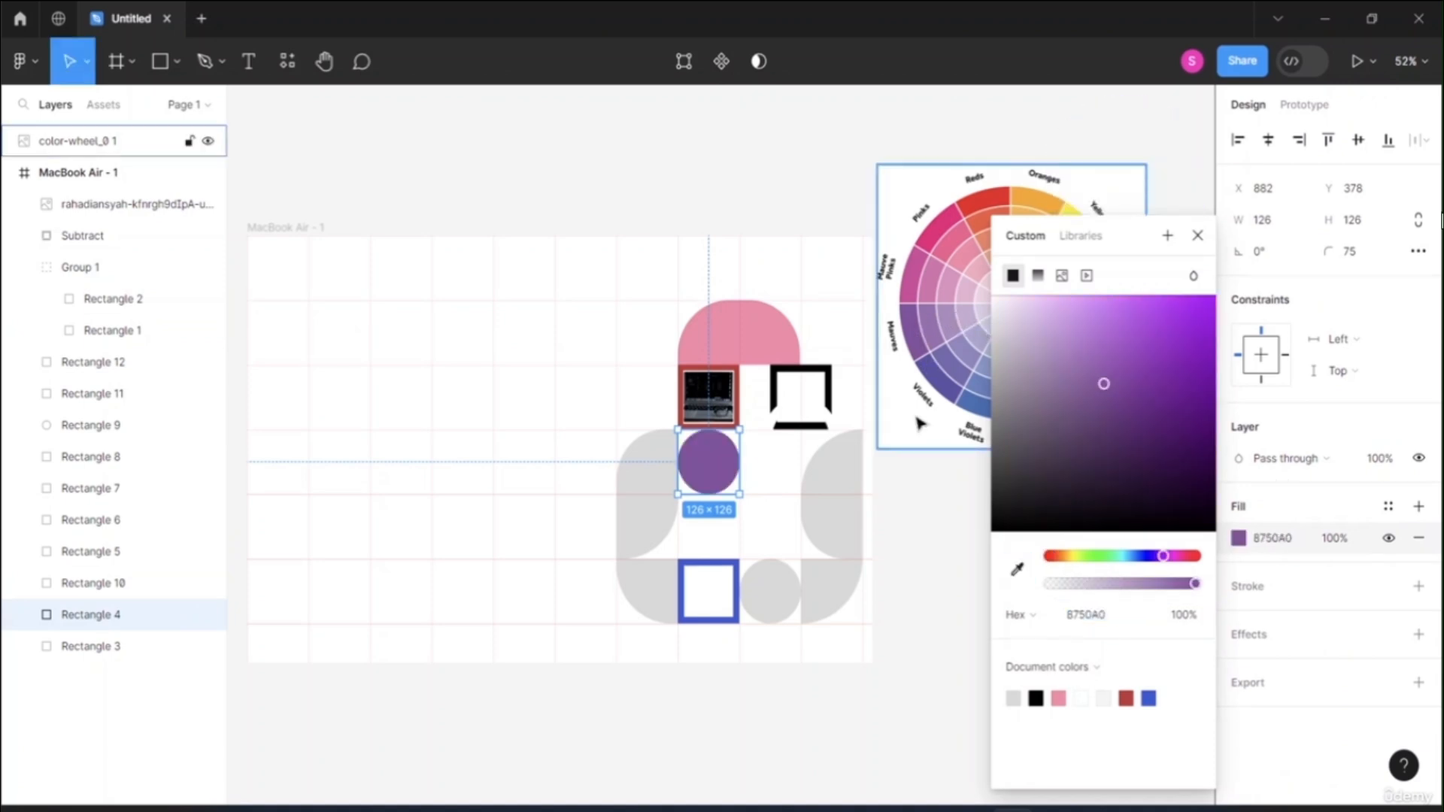
{"action": "left_click", "coordinate": [1018, 571]}
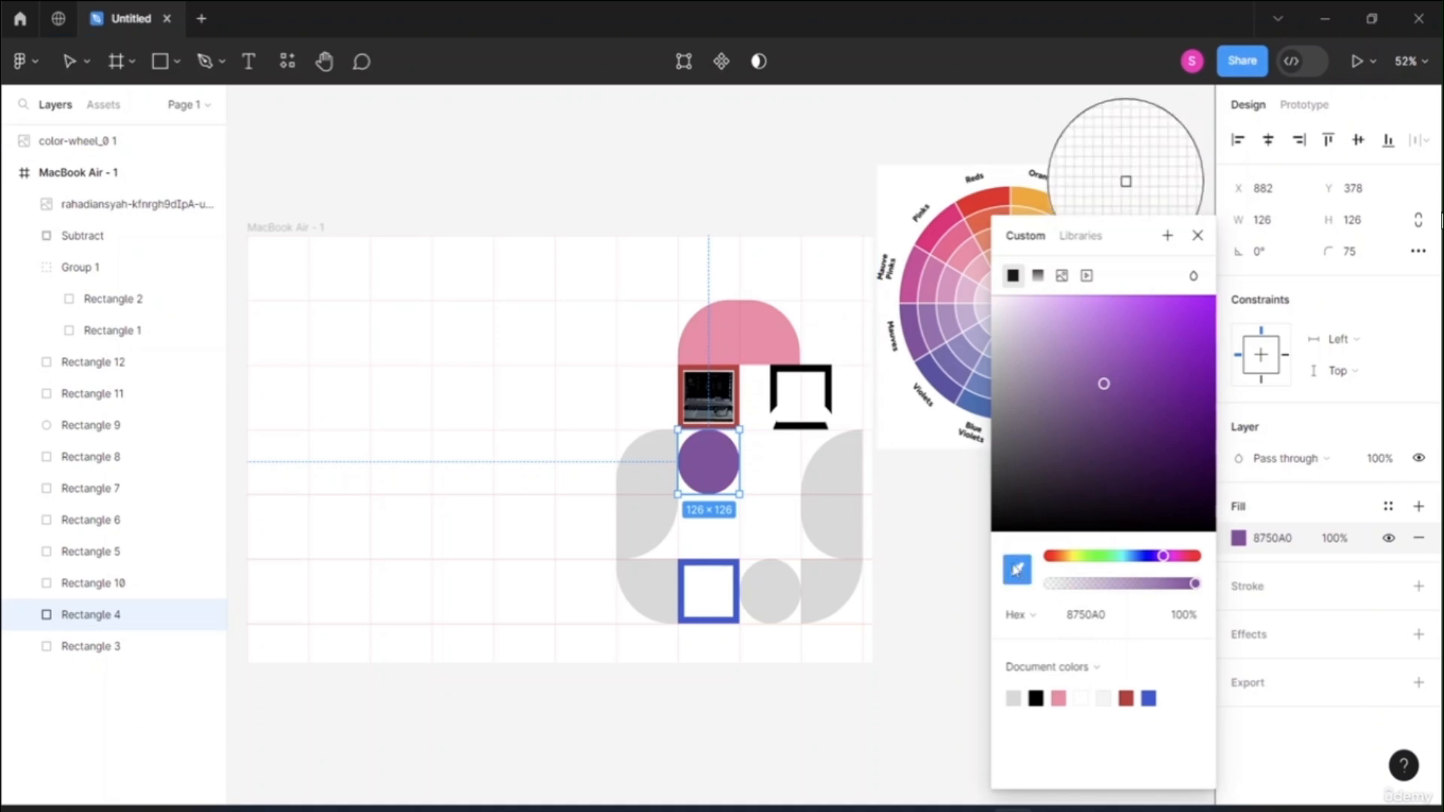
{"action": "left_click", "coordinate": [1163, 466]}
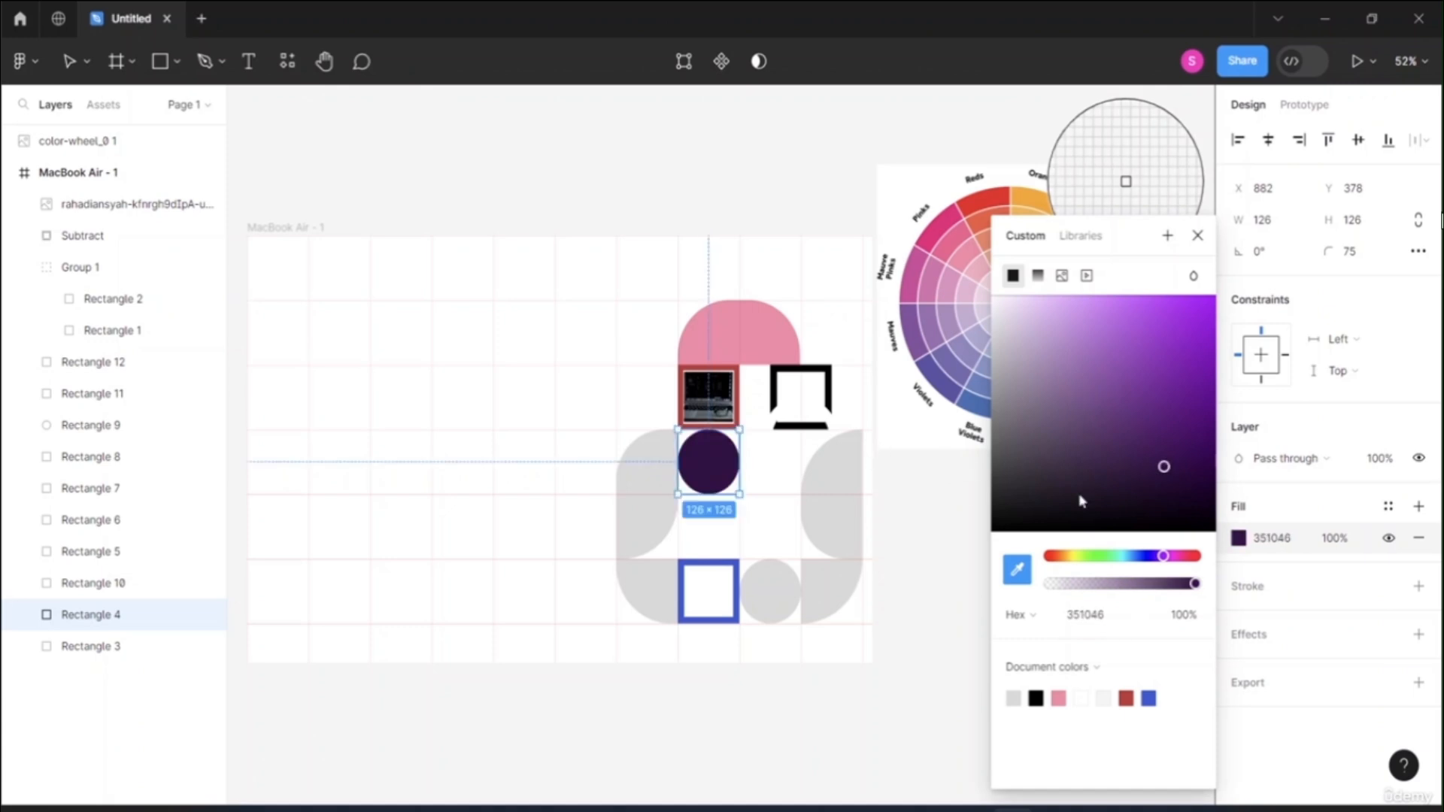
{"action": "key", "text": "Escape"}
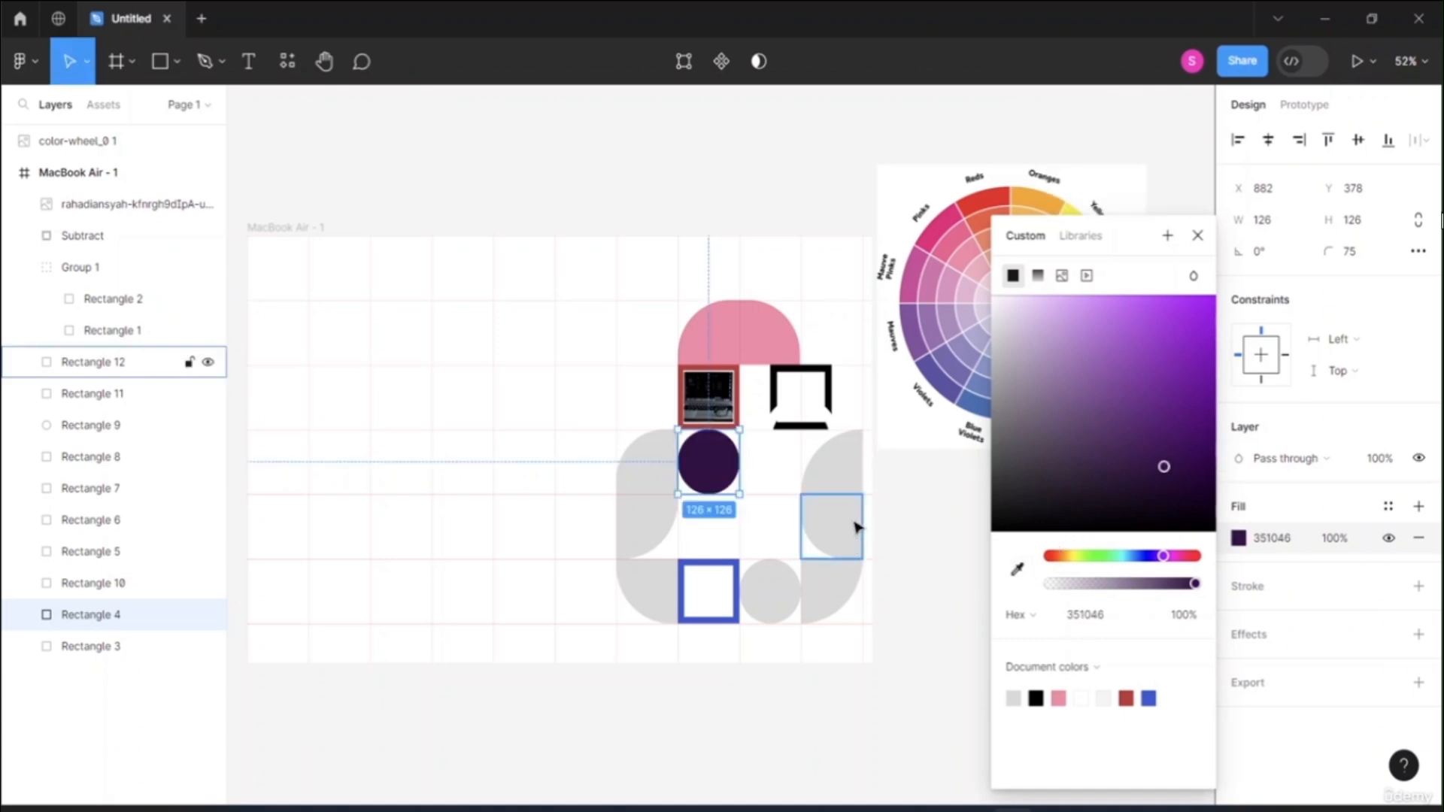
- Fill the right grey column's square at X 1134, Y 504 with a blue sampled from the colour wheel and shift its hue to teal
{"action": "left_click", "coordinate": [855, 529]}
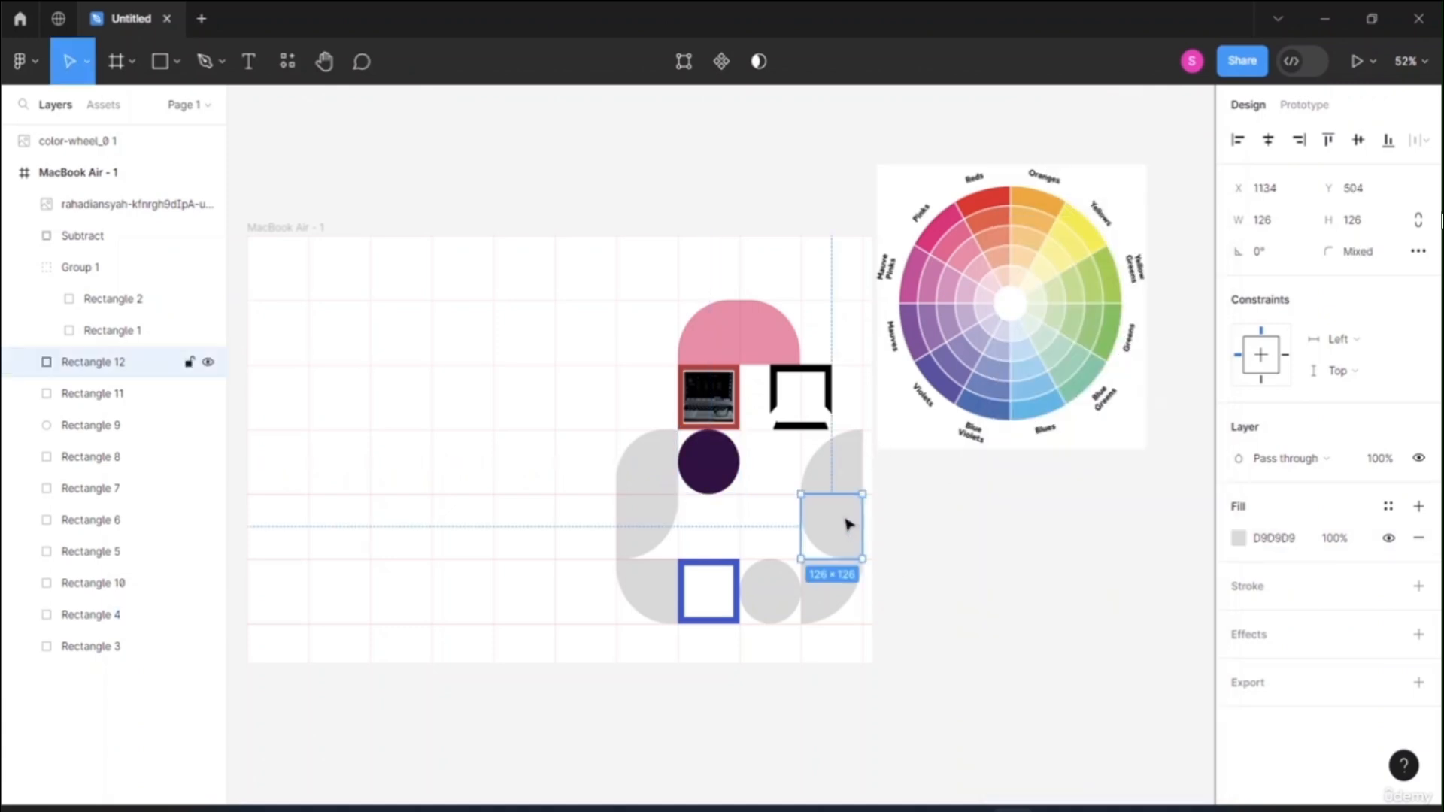
{"action": "left_click", "coordinate": [1239, 539]}
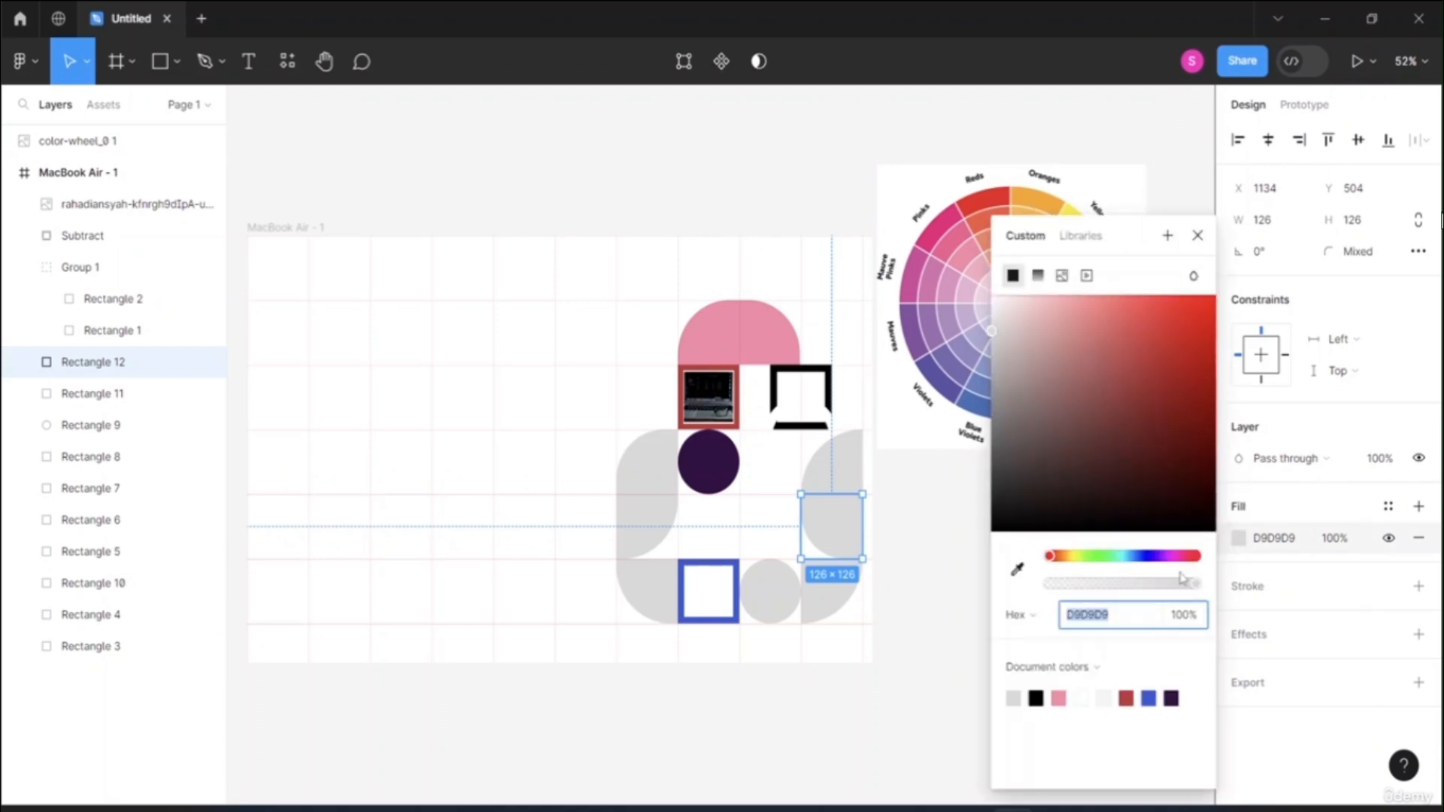
{"action": "left_click", "coordinate": [1017, 569]}
{"action": "left_click", "coordinate": [977, 400]}
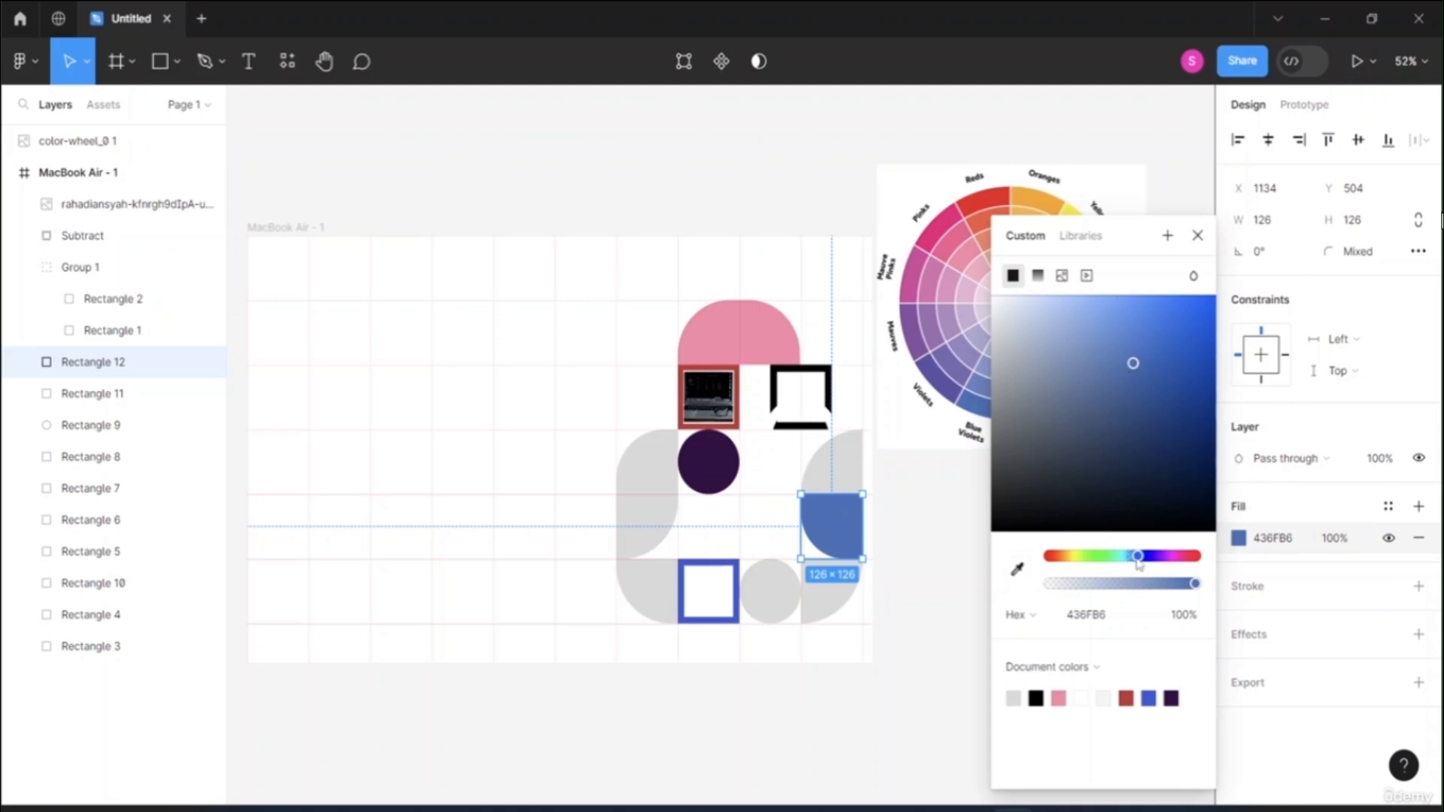
{"action": "mouse_move", "coordinate": [1139, 564]}
{"action": "left_mouse_down"}
{"action": "mouse_move", "coordinate": [1102, 559]}
{"action": "mouse_move", "coordinate": [1130, 558]}
{"action": "left_mouse_up"}
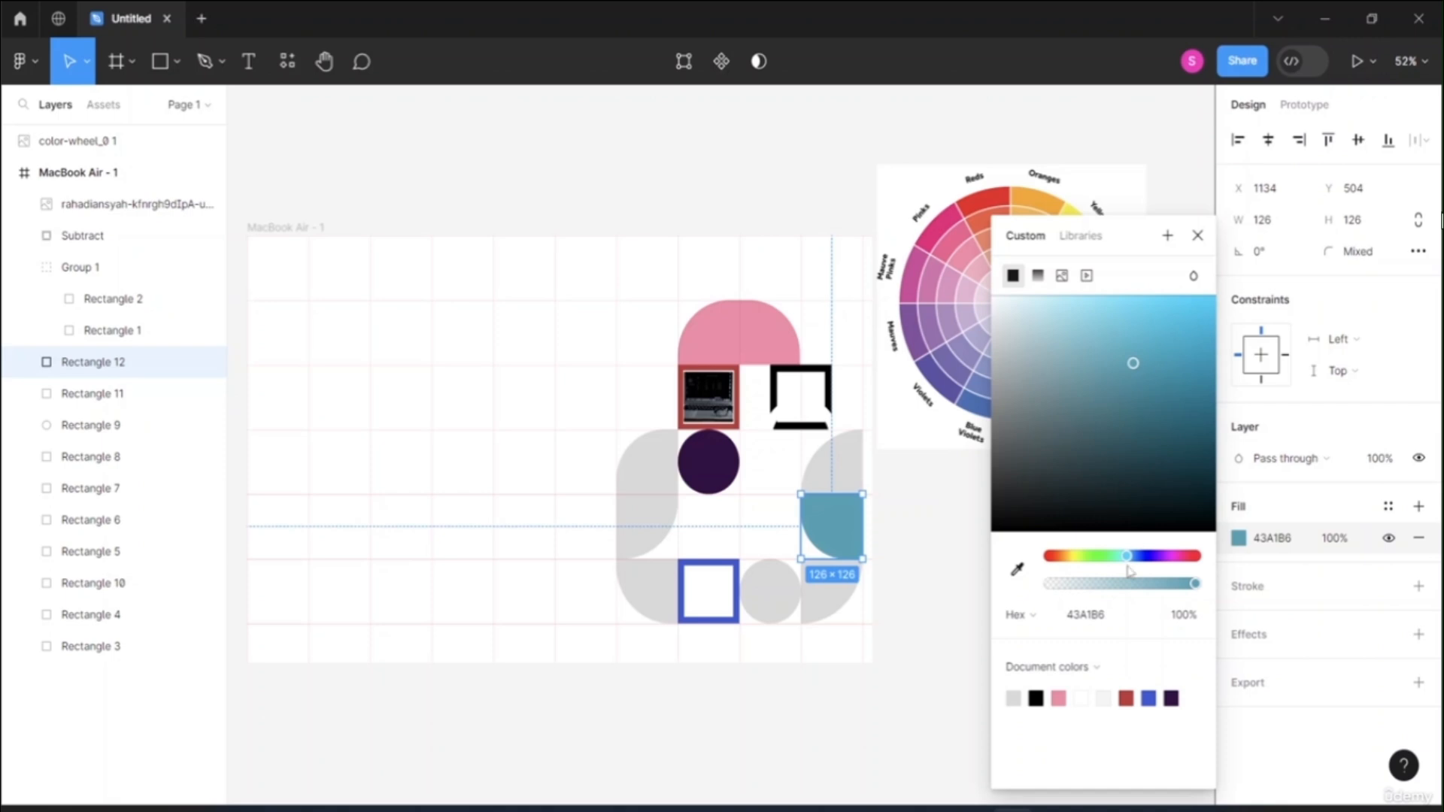
{"action": "mouse_move", "coordinate": [1130, 561]}
{"action": "left_mouse_down"}
{"action": "mouse_move", "coordinate": [1102, 559]}
{"action": "mouse_move", "coordinate": [1121, 557]}
{"action": "left_mouse_up"}
- Fill the right column's grey square at X 1134, Y 378 with the pale mauve C5ACD3 sampled from the colour wheel
{"action": "left_click", "coordinate": [835, 472]}
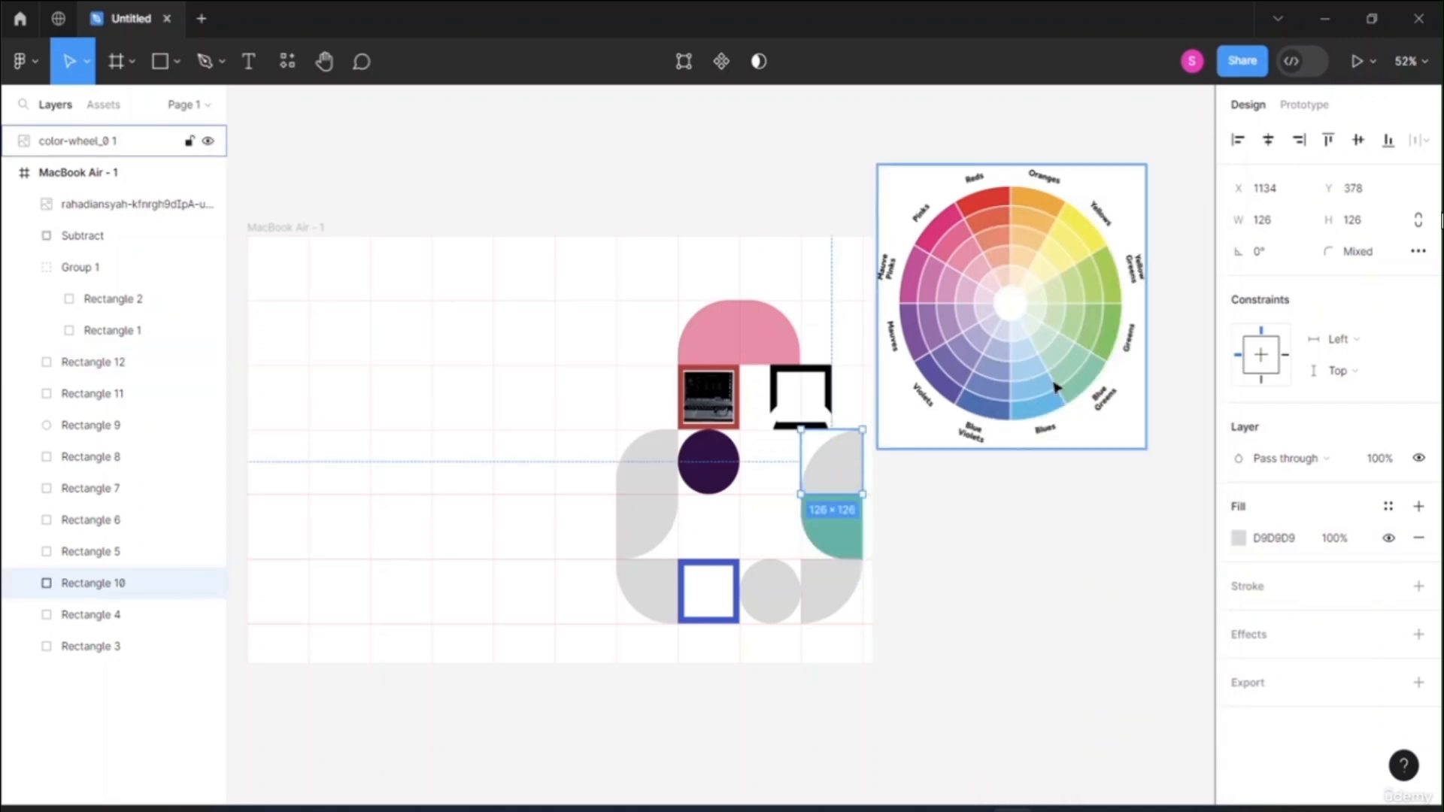
{"action": "left_click", "coordinate": [1237, 540]}
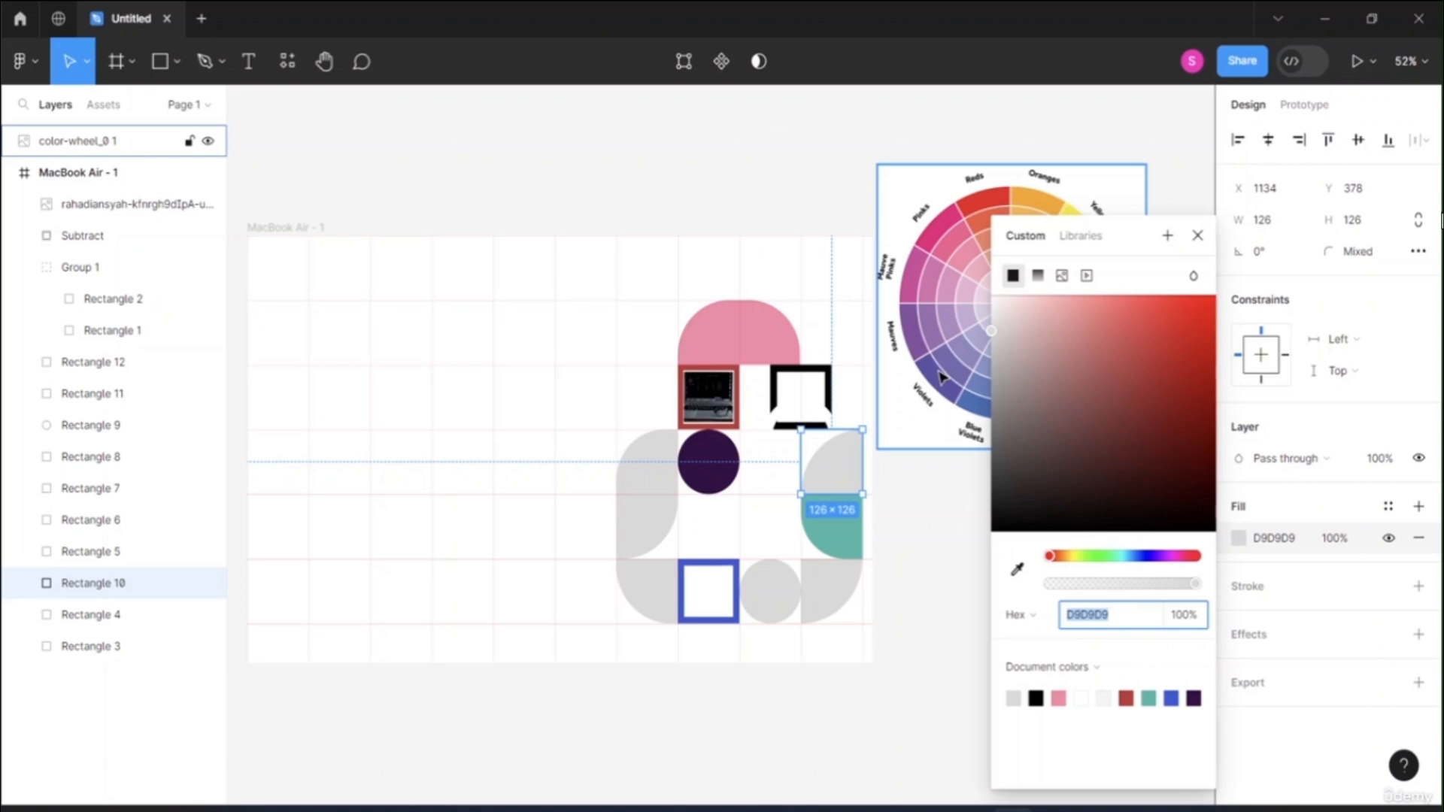
{"action": "left_click", "coordinate": [1017, 569]}
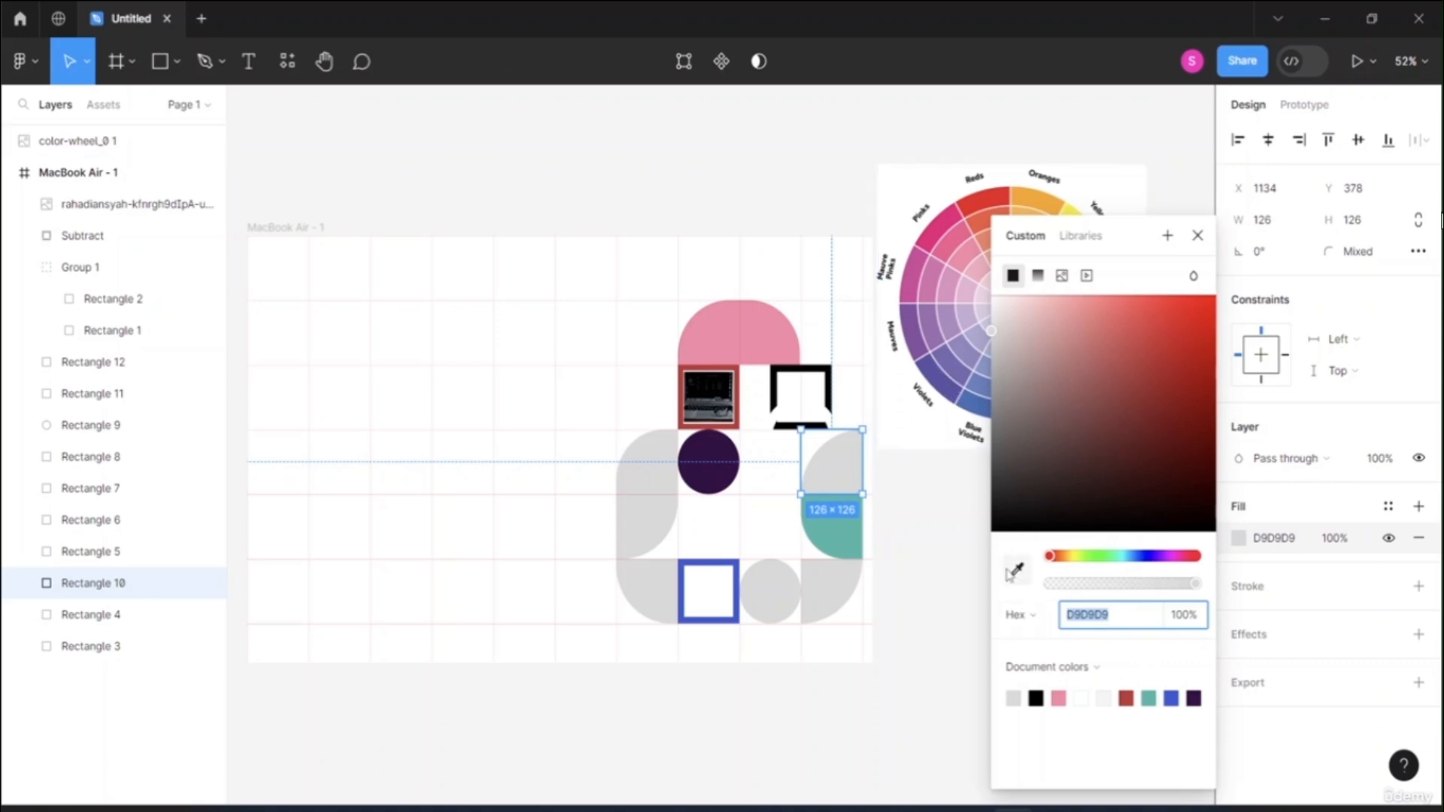
{"action": "left_click", "coordinate": [972, 324]}
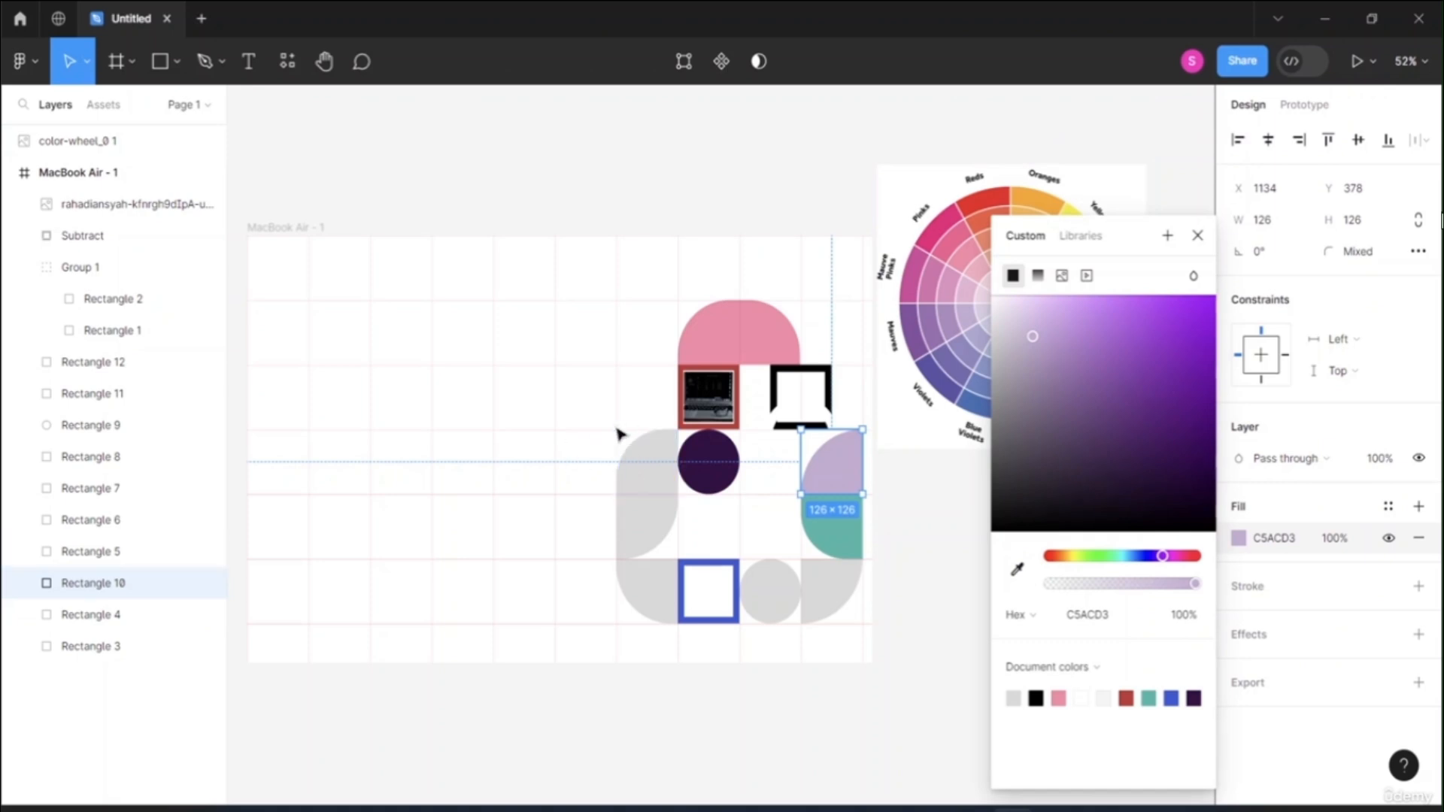
- Fill the two stacked grey shapes in the left column at X 756 with the blue 436FB6 sampled from the colour wheel
{"action": "left_click_drag", "start_coordinate": [612, 428], "coordinate": [663, 550]}
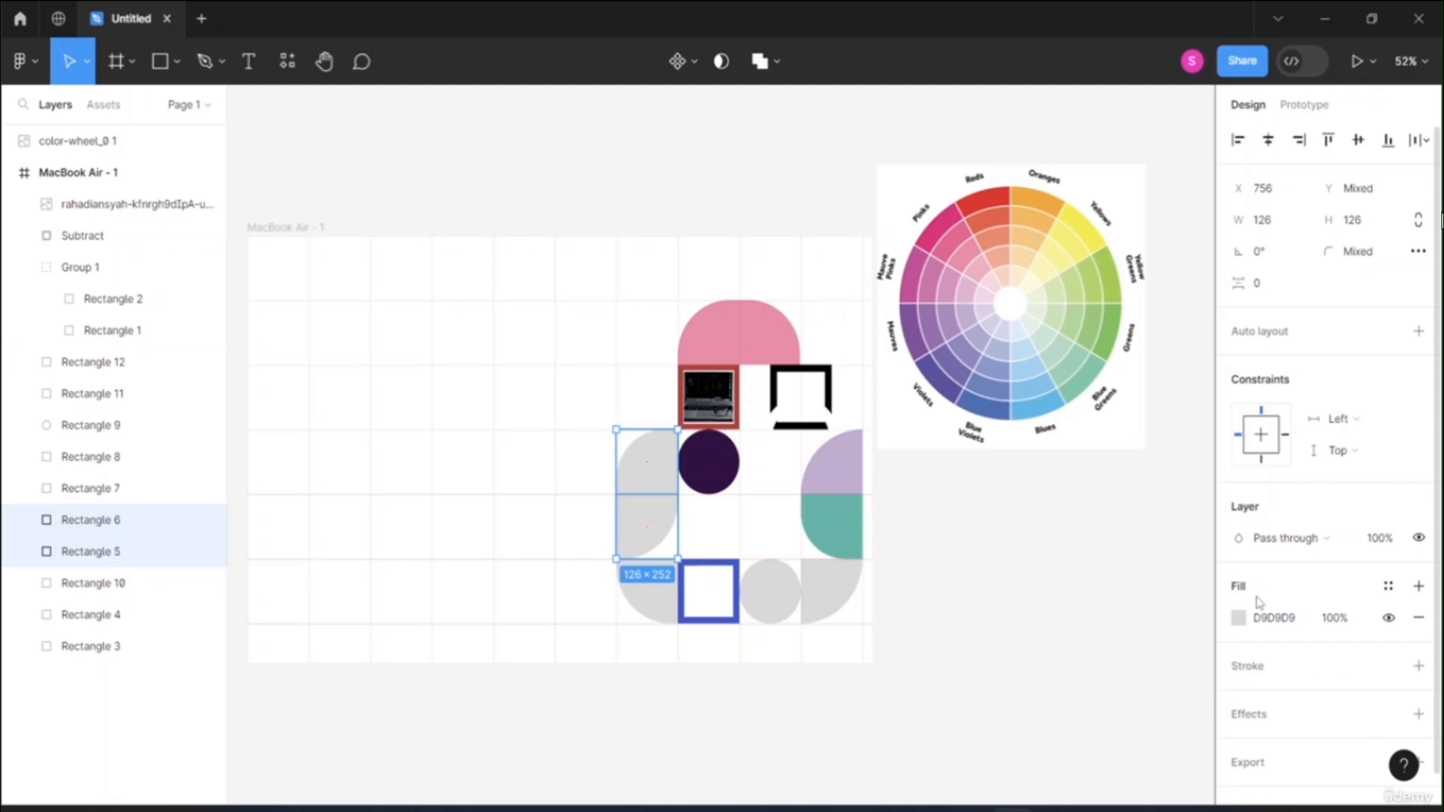
{"action": "left_click", "coordinate": [1238, 618]}
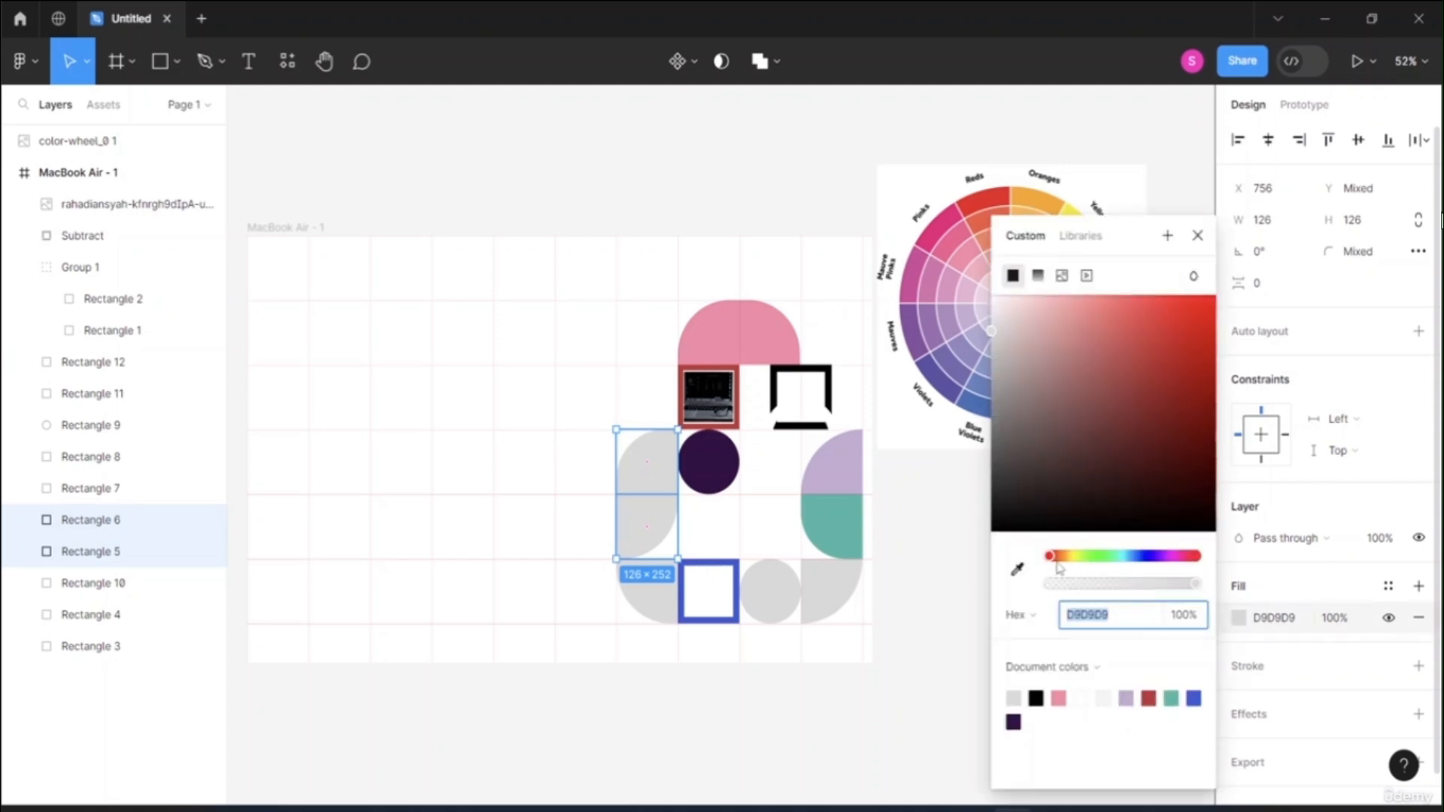
{"action": "left_click", "coordinate": [1018, 570]}
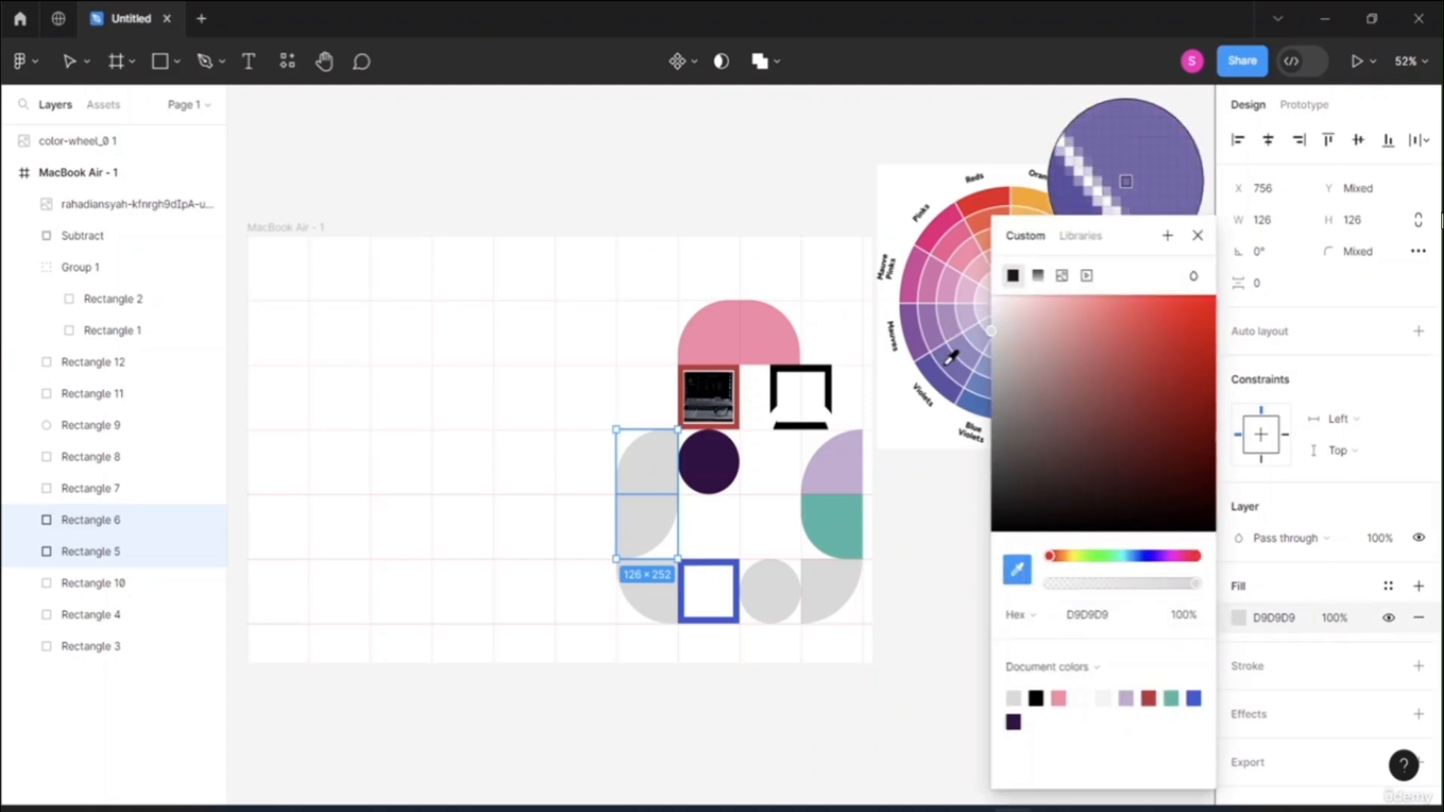
{"action": "left_click", "coordinate": [980, 398]}
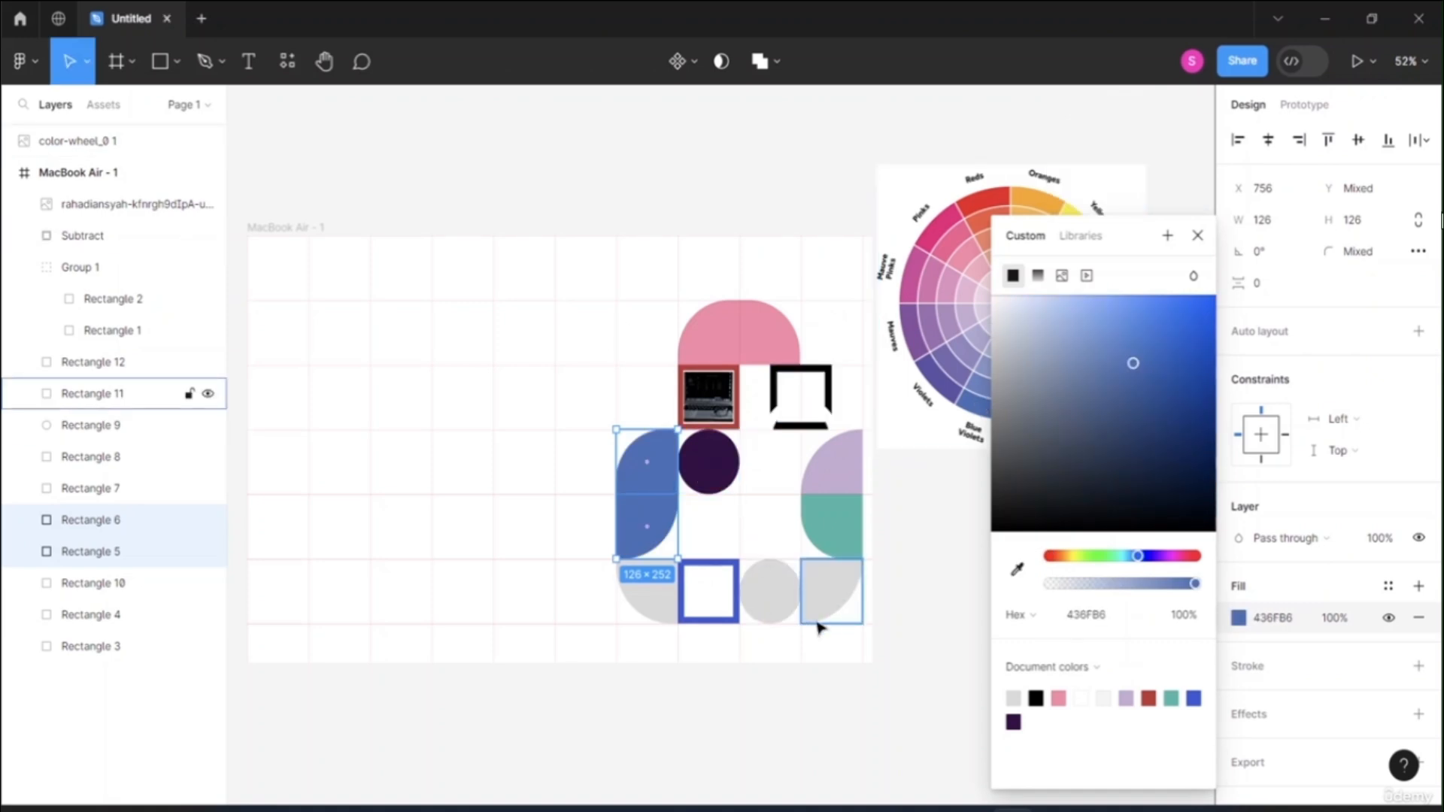
- Fill the grey circle in the bottom row with the yellow-green 9BCA3C sampled from the colour wheel
{"action": "left_click", "coordinate": [777, 596]}
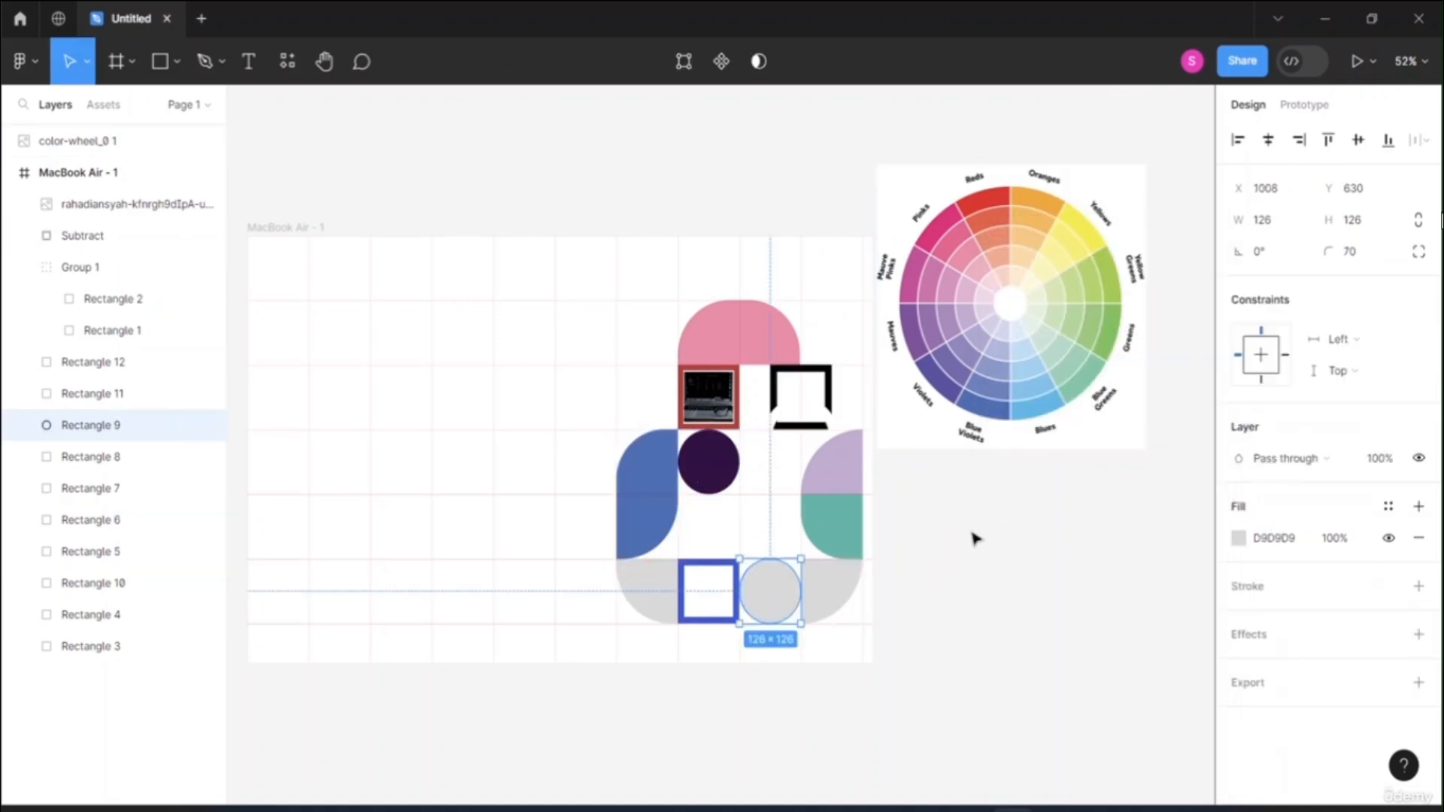
{"action": "left_click", "coordinate": [1239, 539]}
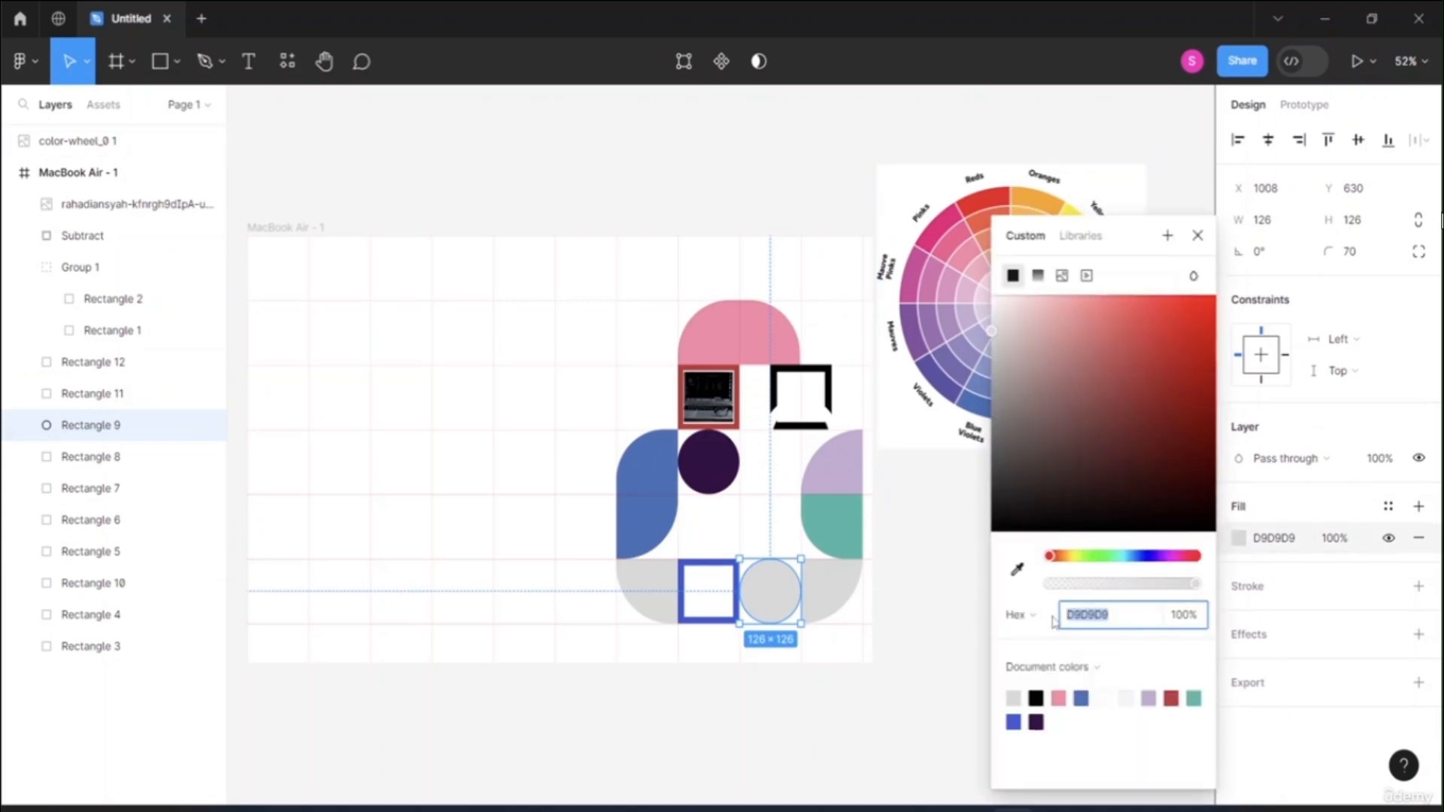
{"action": "left_click", "coordinate": [1017, 570]}
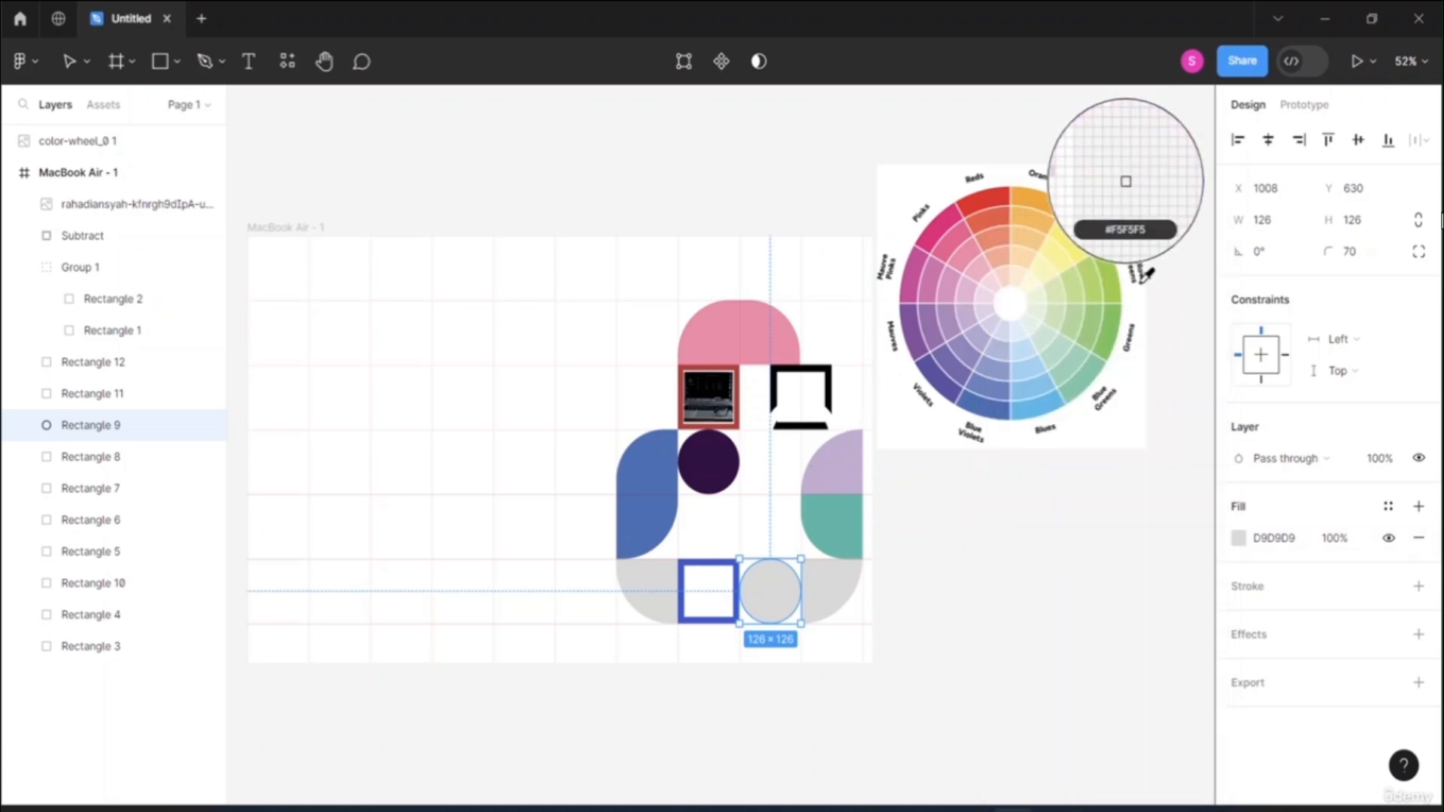
{"action": "left_click", "coordinate": [1115, 294]}
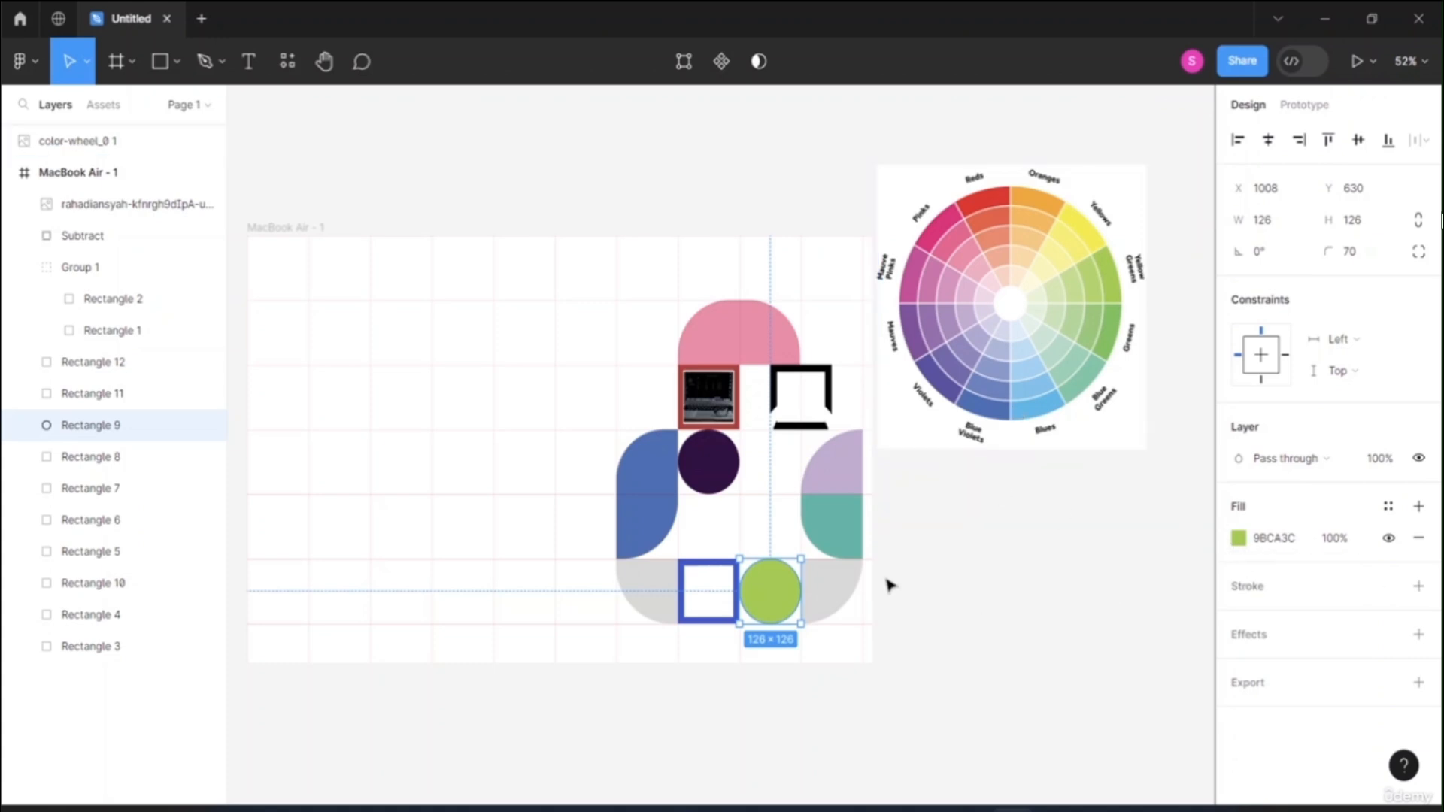
- Fill the composition's lower-right corner shape at X 1134, Y 630 with the pink F489A7 sampled from the colour wheel
{"action": "left_click", "coordinate": [842, 593]}
{"action": "left_click", "coordinate": [1237, 537]}
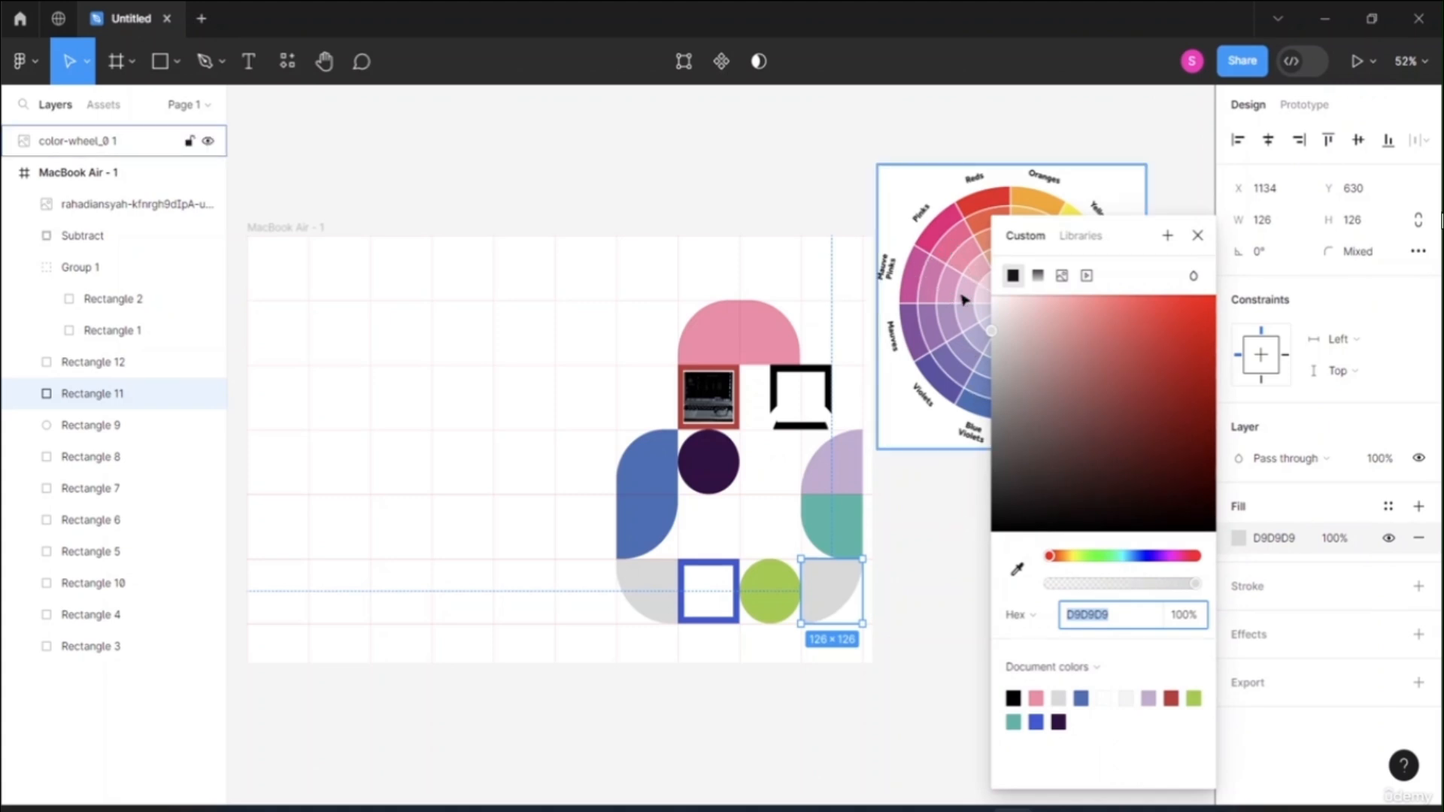
{"action": "left_click", "coordinate": [1017, 570]}
{"action": "left_click", "coordinate": [963, 270]}
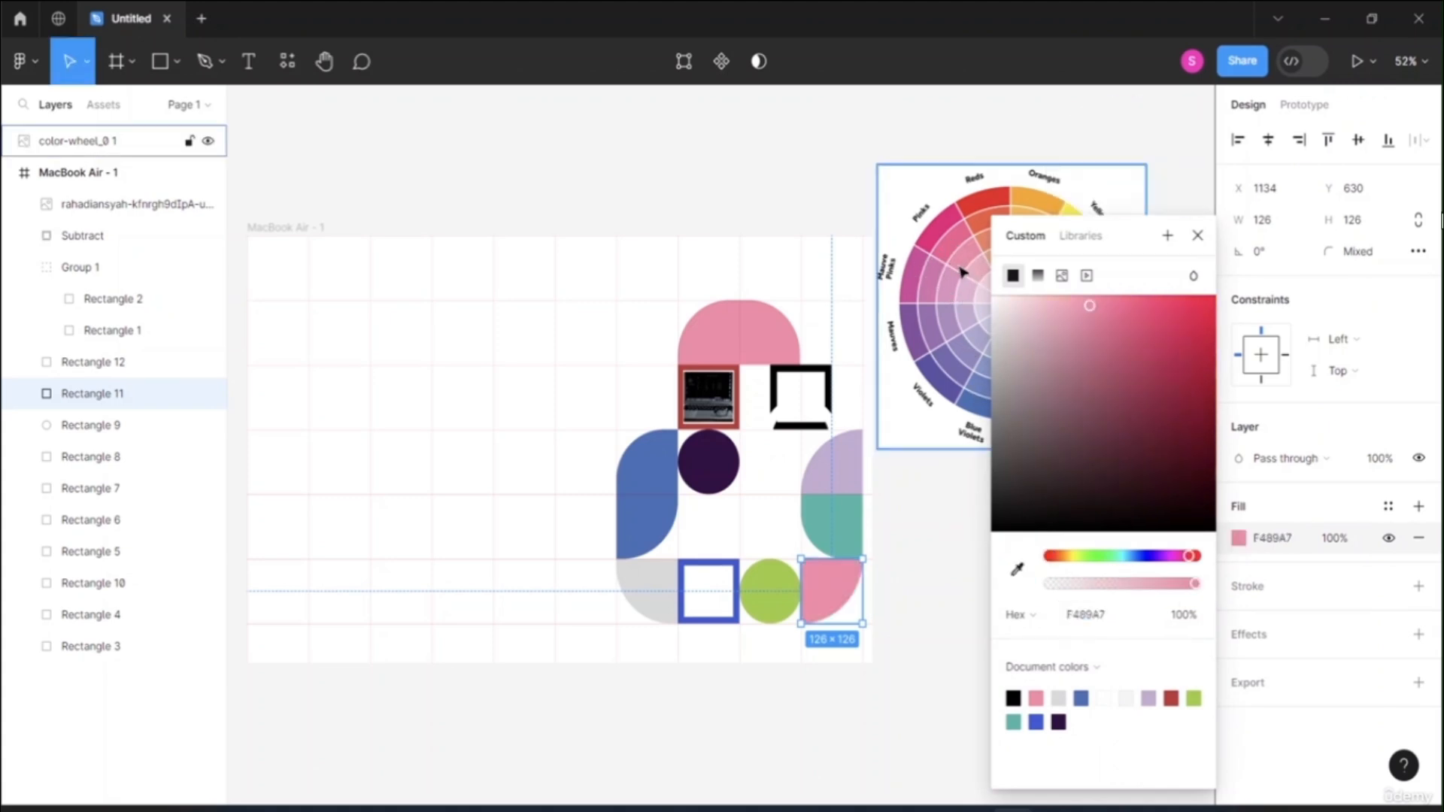
- Fill the composition's lower-left corner shape at X 756, Y 630 with the green 8EC975 sampled from the colour wheel
{"action": "left_click", "coordinate": [660, 587]}
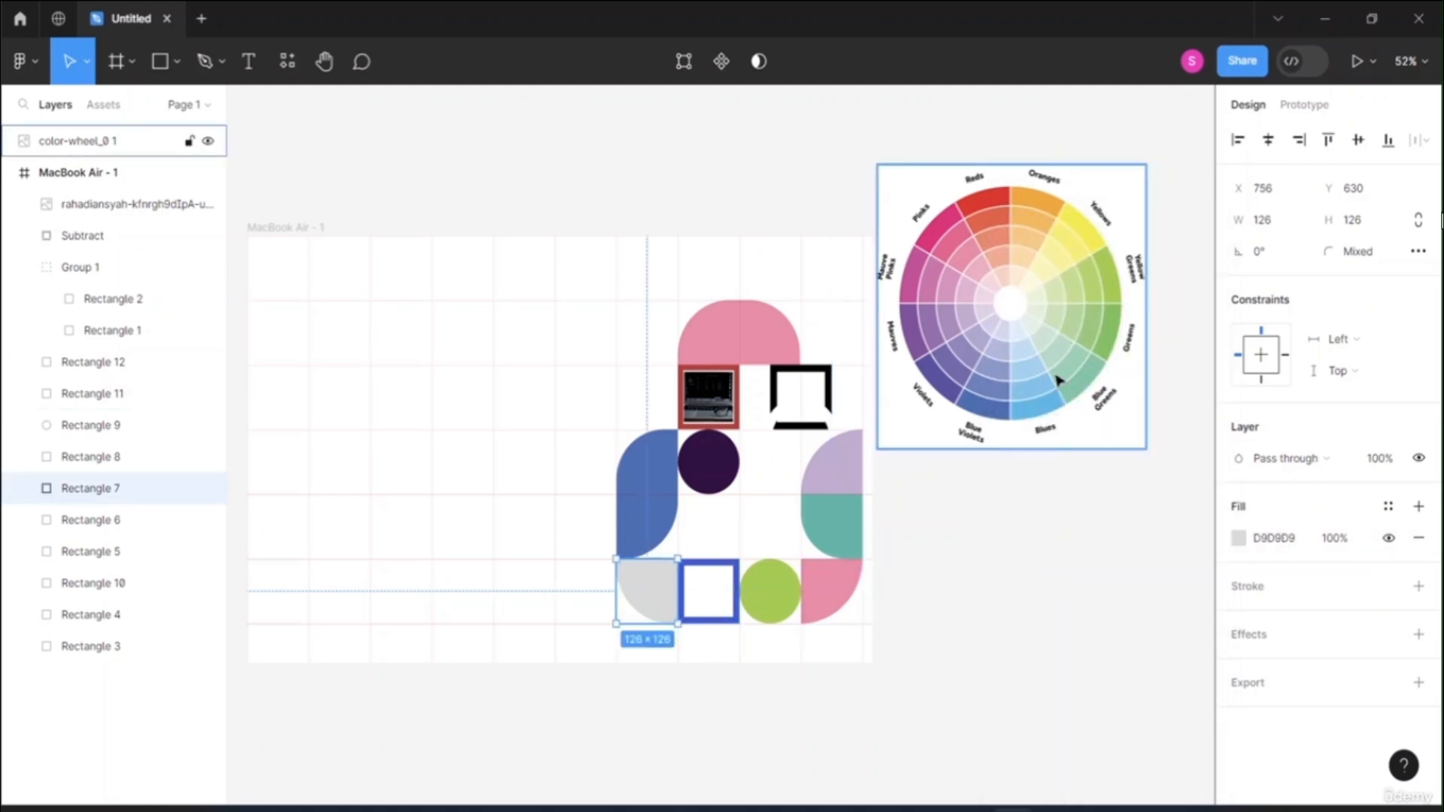
{"action": "left_click", "coordinate": [1239, 540]}
{"action": "key", "text": "Escape"}
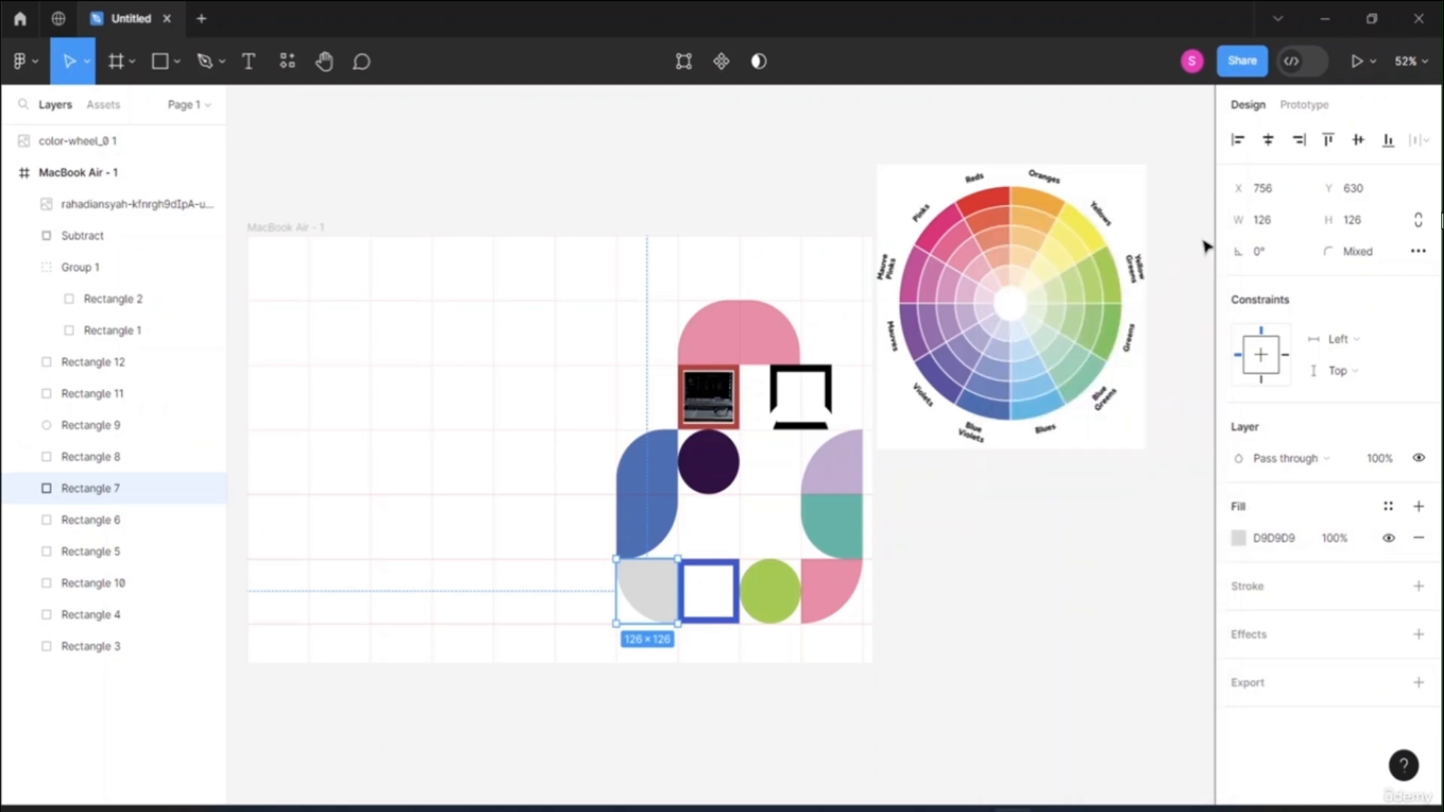
{"action": "left_click", "coordinate": [1240, 539]}
{"action": "left_click", "coordinate": [1017, 569]}
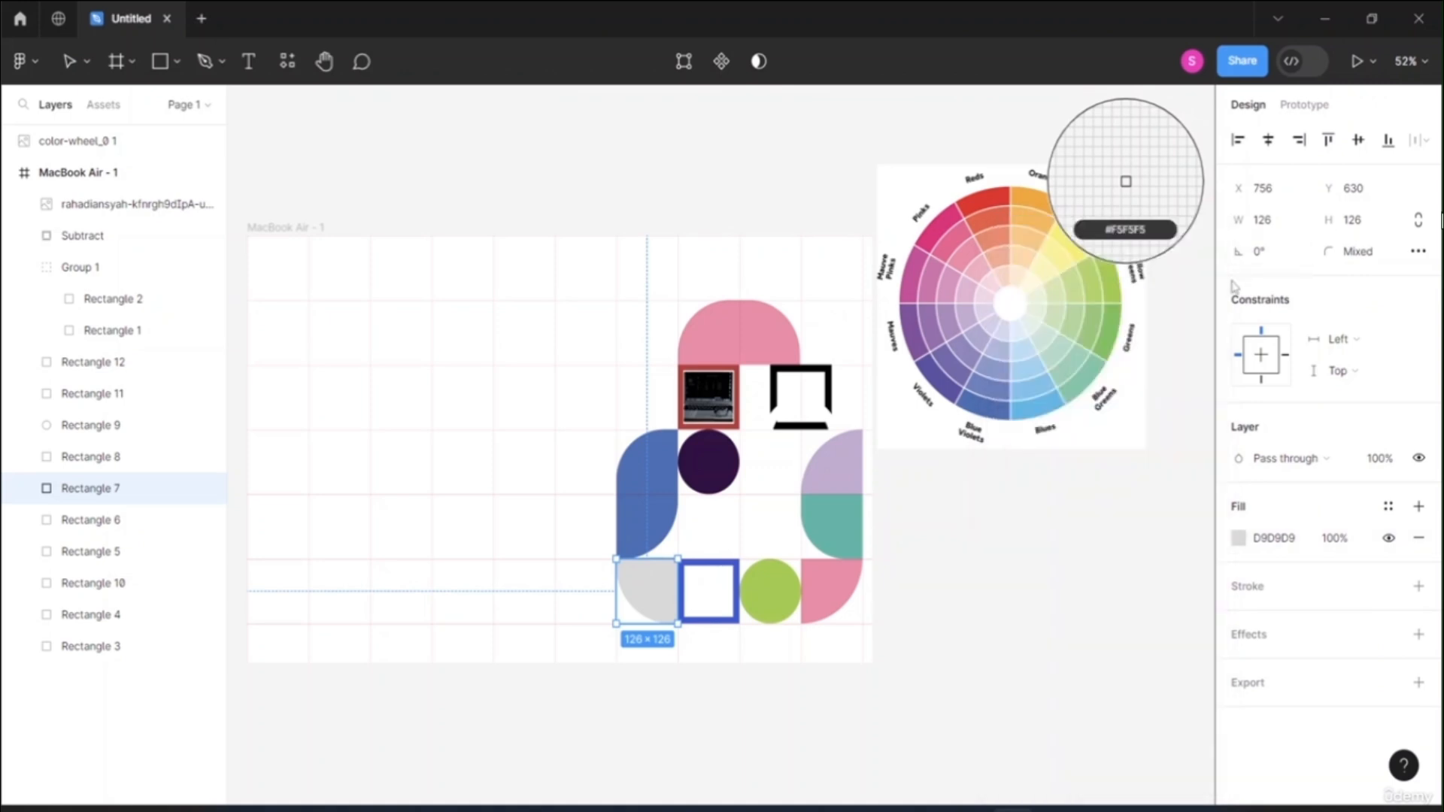
{"action": "left_click", "coordinate": [1103, 329]}
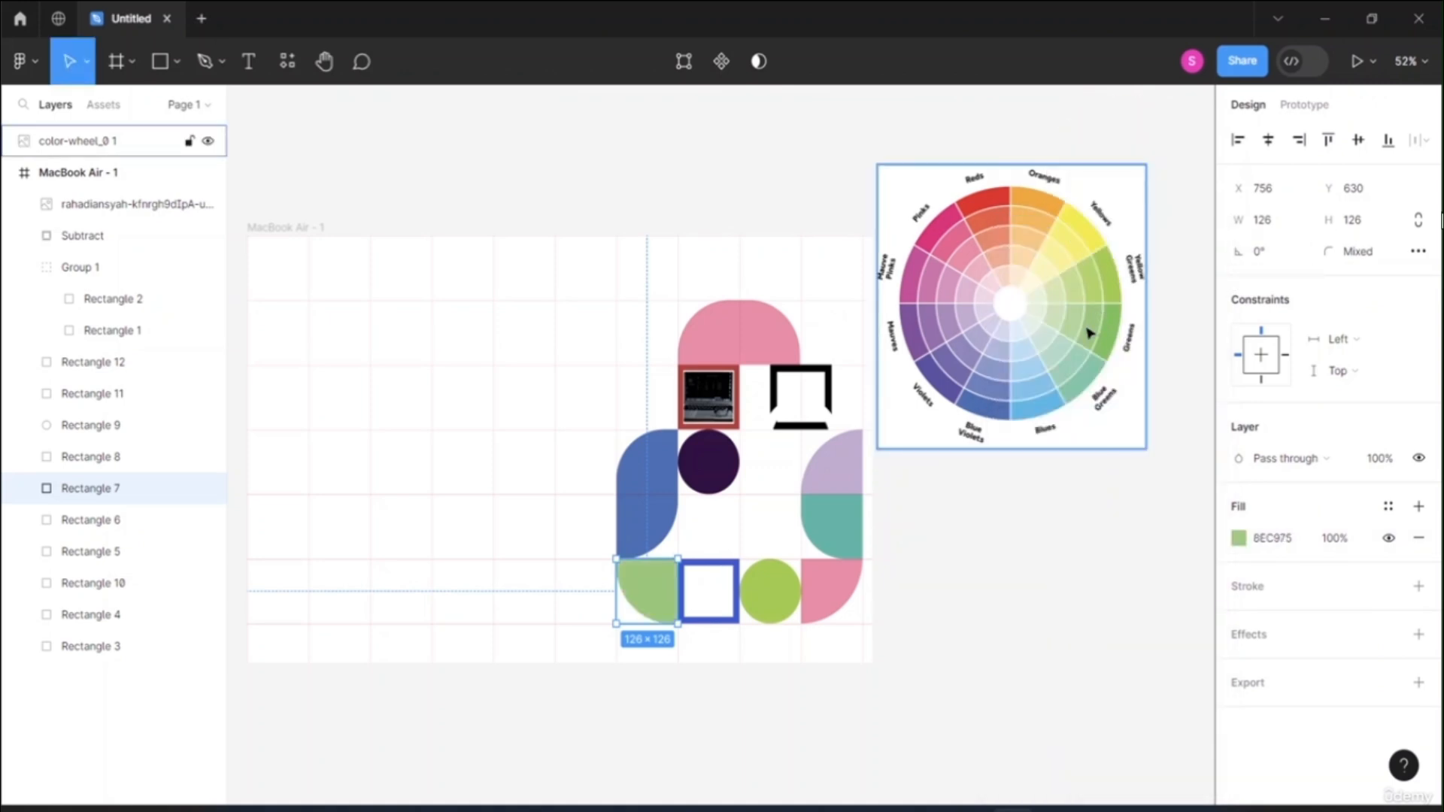
- Delete the colour wheel image from the canvas and group all the shapes of the composition
{"action": "left_click", "coordinate": [993, 206]}
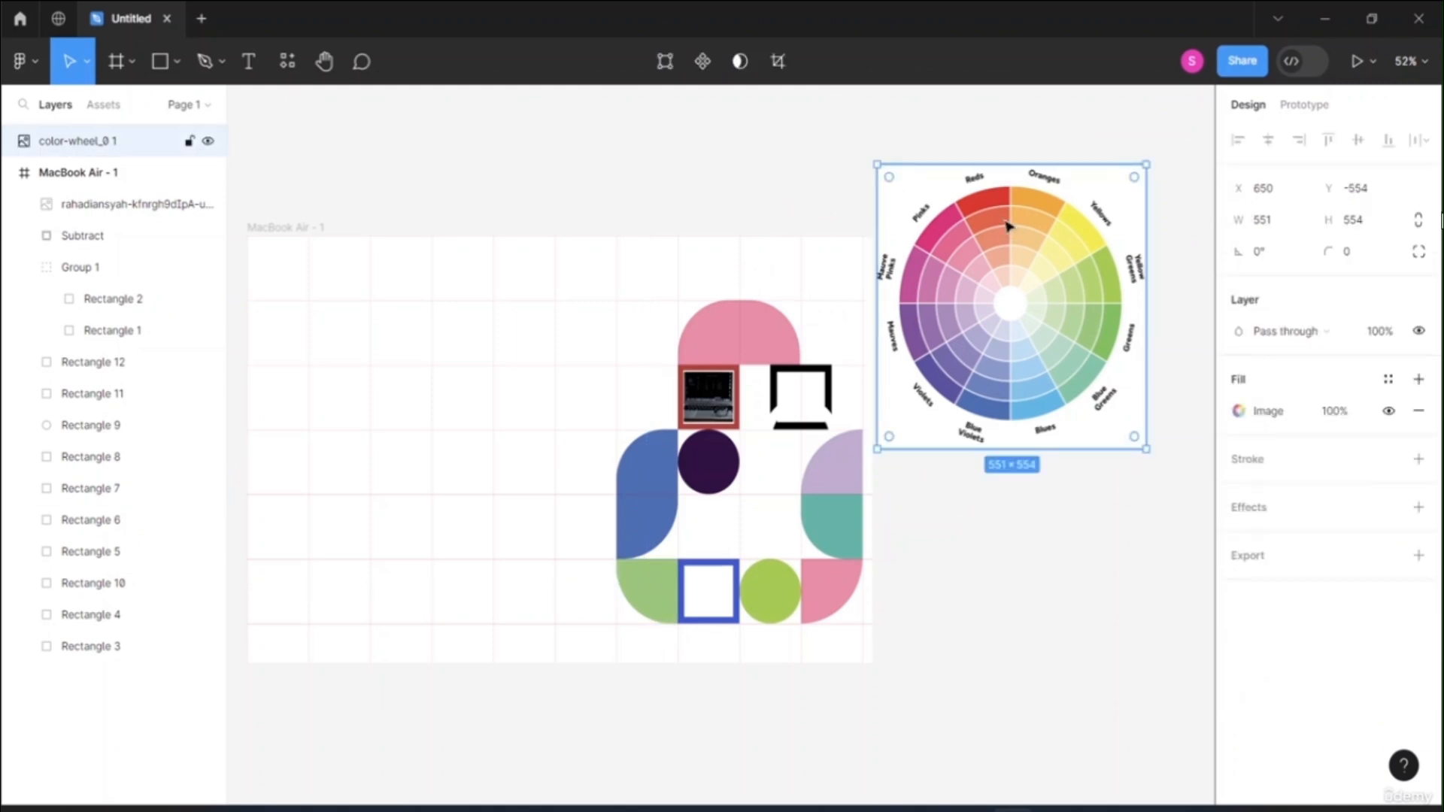
{"action": "key", "text": "Delete"}
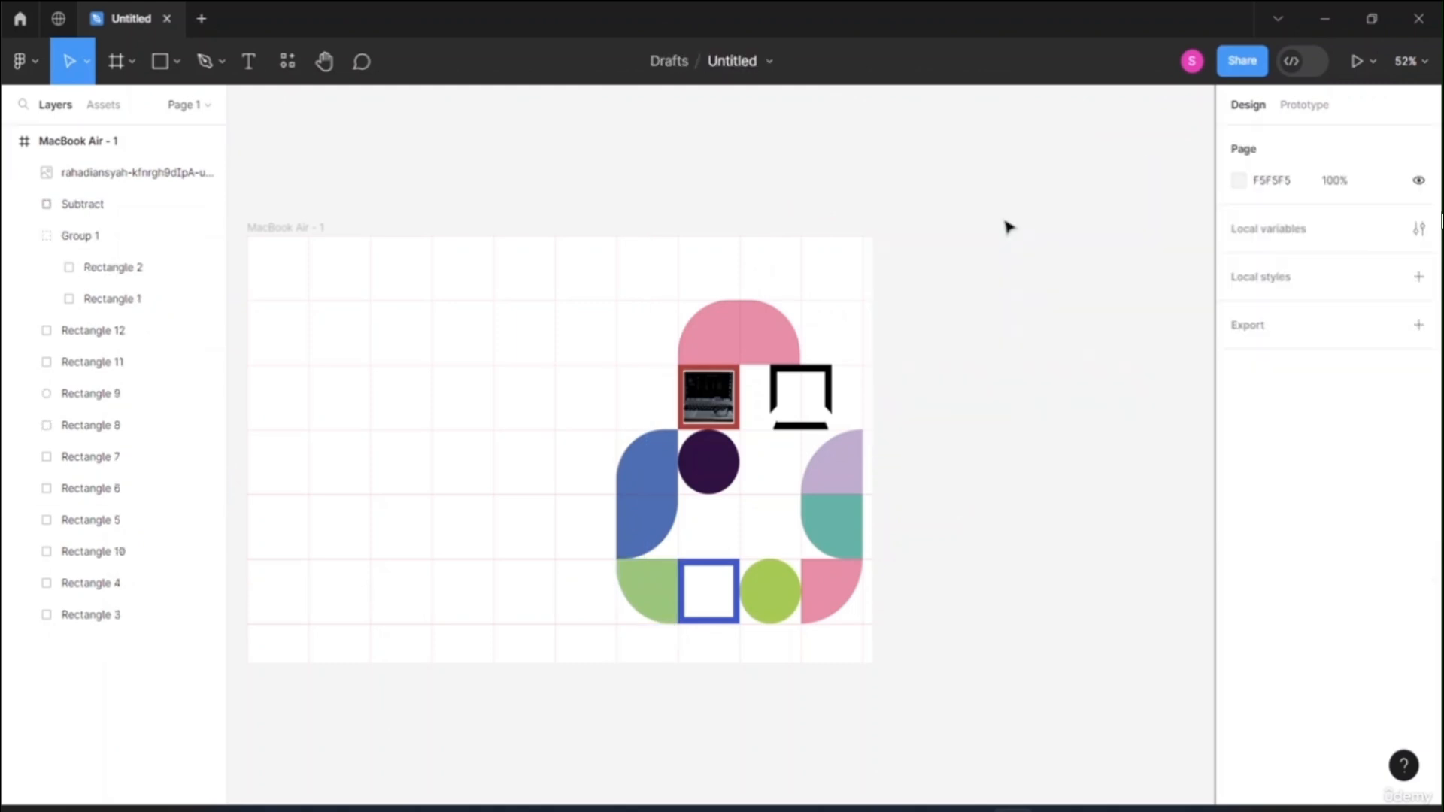
{"action": "scroll", "coordinate": [820, 386], "scroll_direction": "down", "scroll_amount": 3}
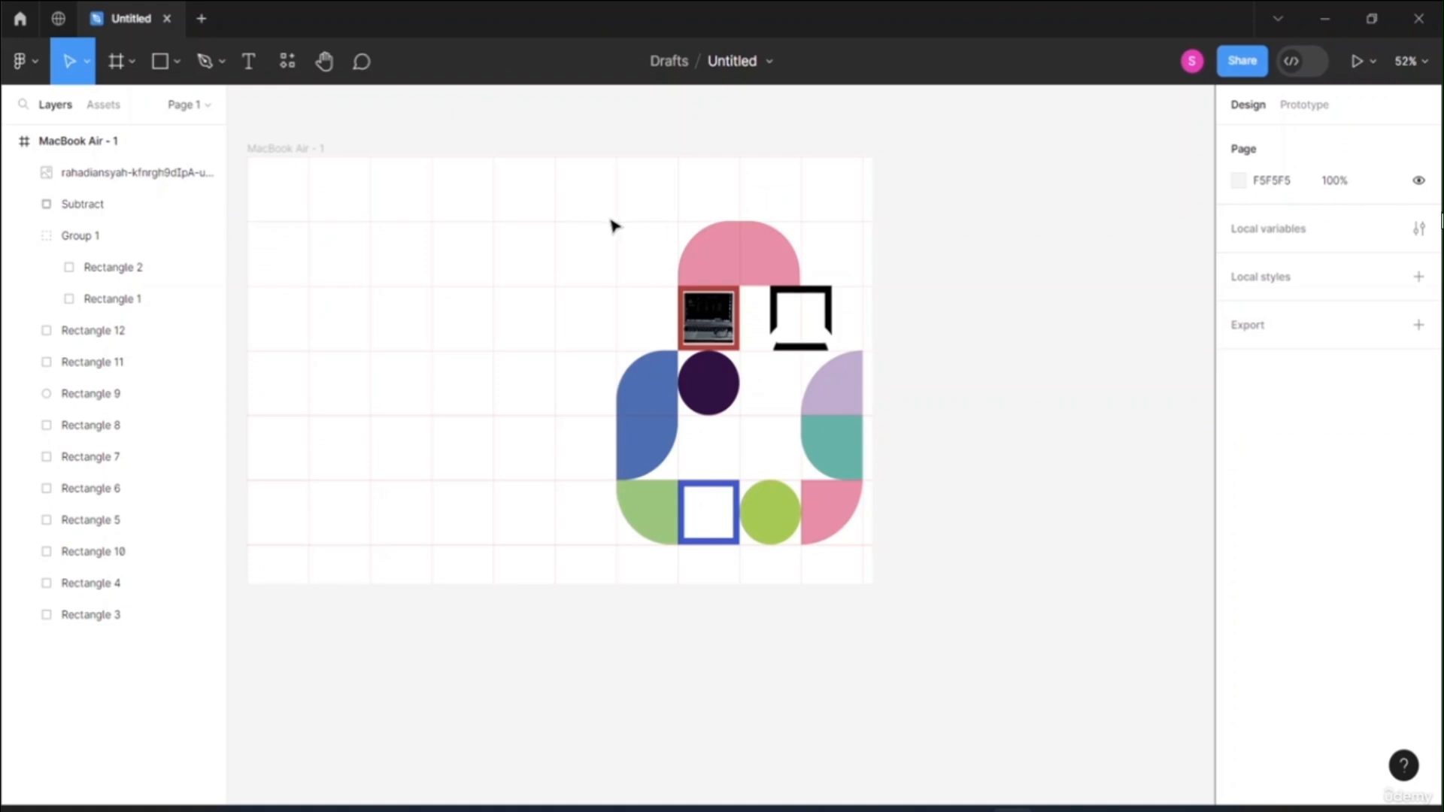
{"action": "left_click_drag", "start_coordinate": [604, 205], "coordinate": [890, 548]}
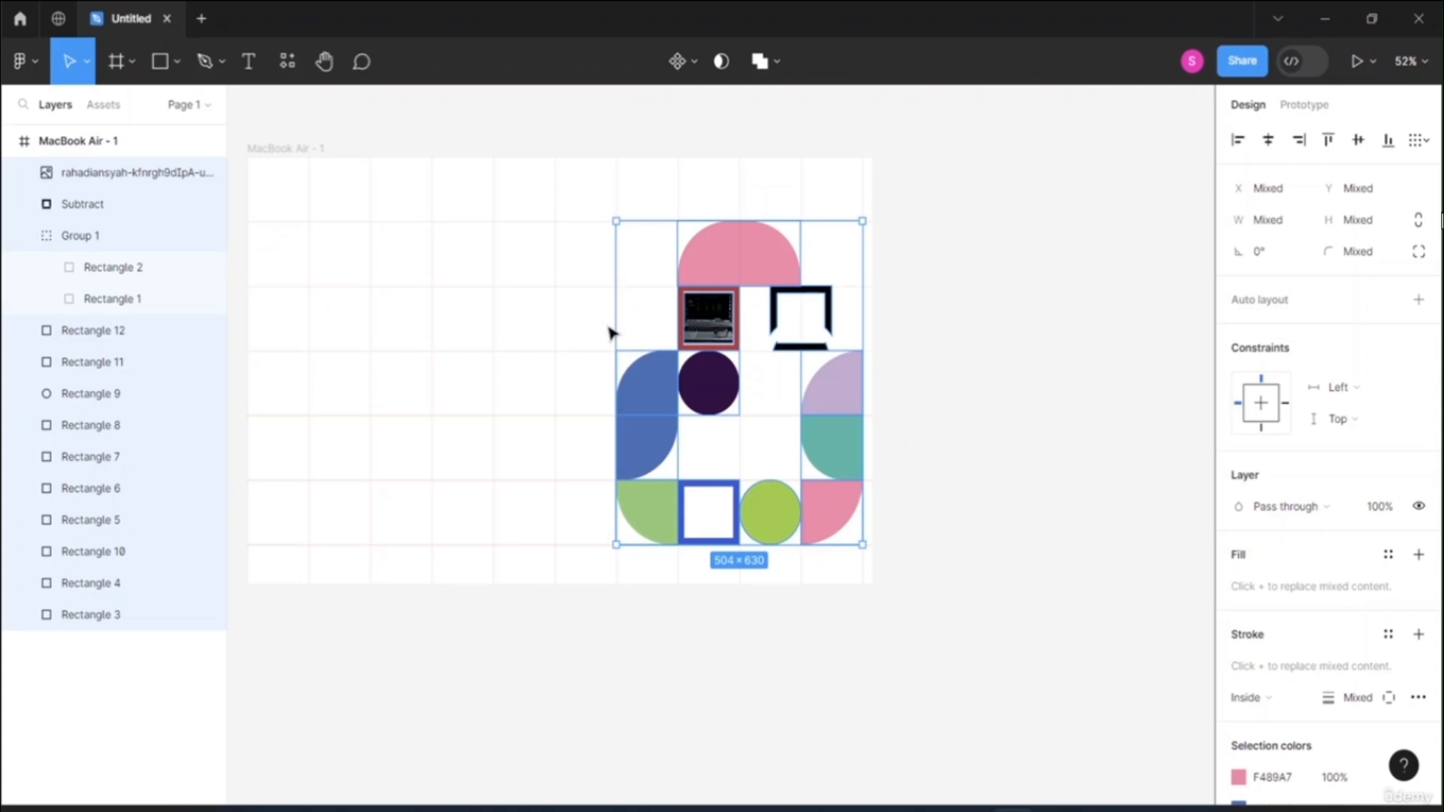
{"action": "key", "text": "ctrl+g"}
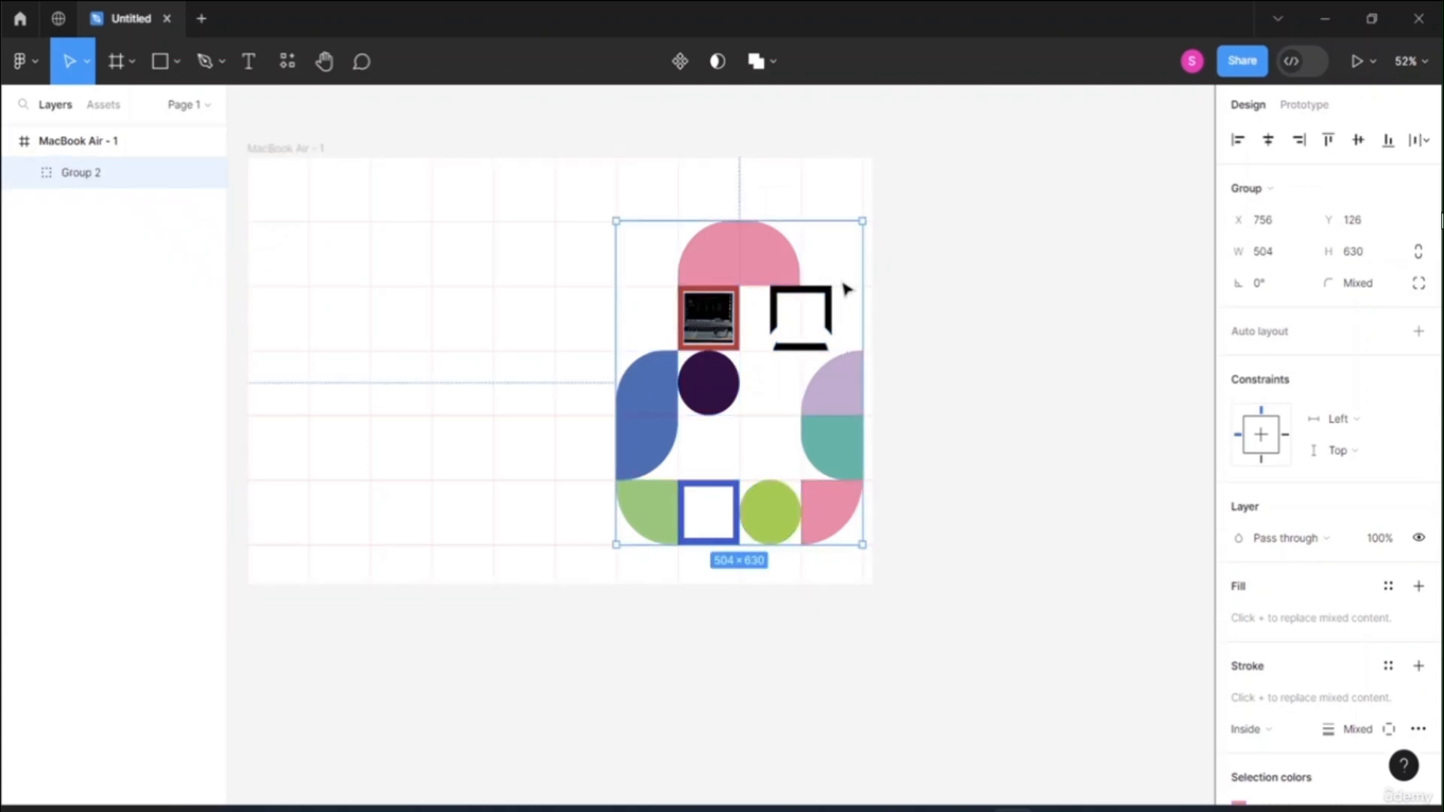
- Rename the composition's group as SHAPE BLOCKING
{"action": "double_click", "coordinate": [76, 173]}
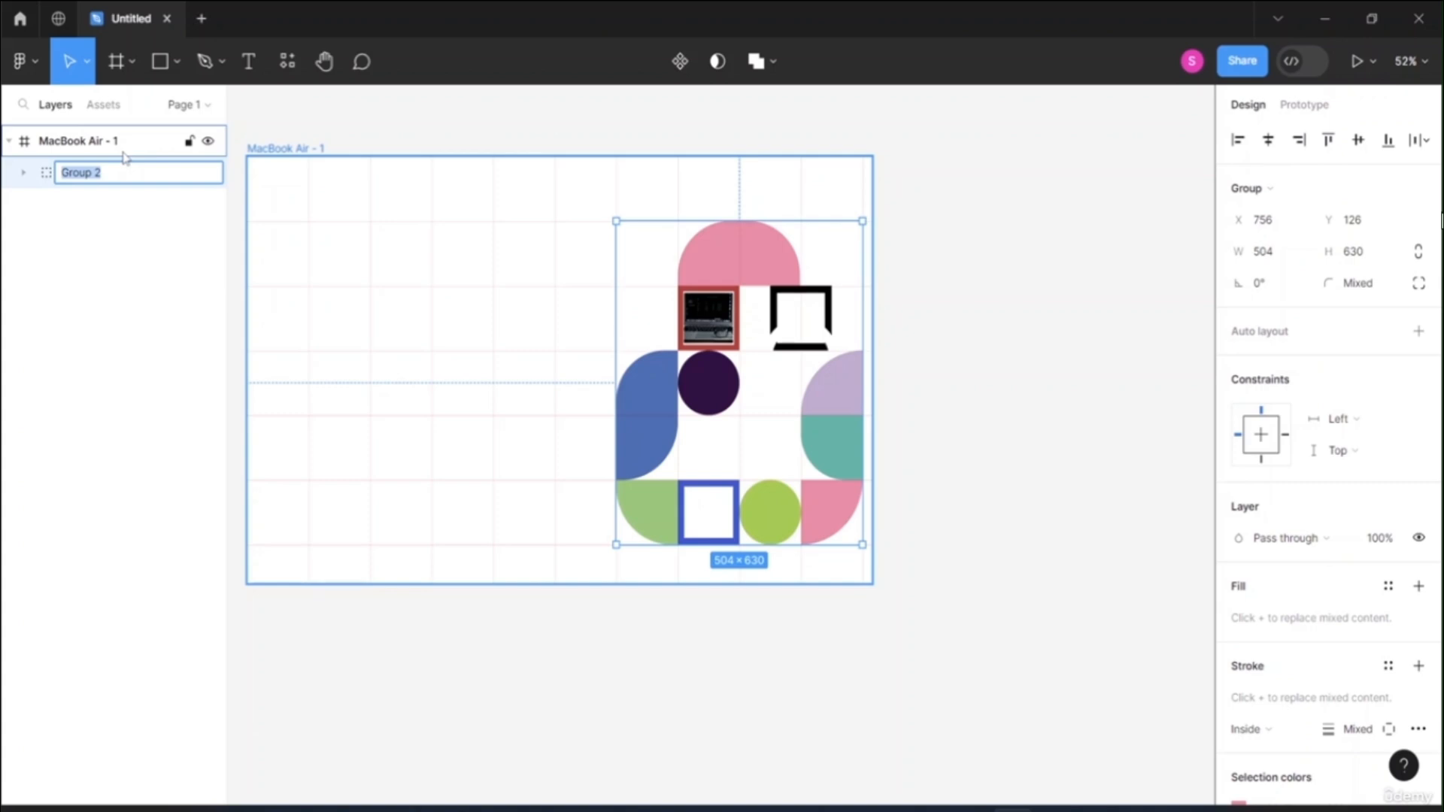
{"action": "type", "text": "SH"}
{"action": "type", "text": "APE BLOCKING"}
{"action": "key", "text": "Return"}
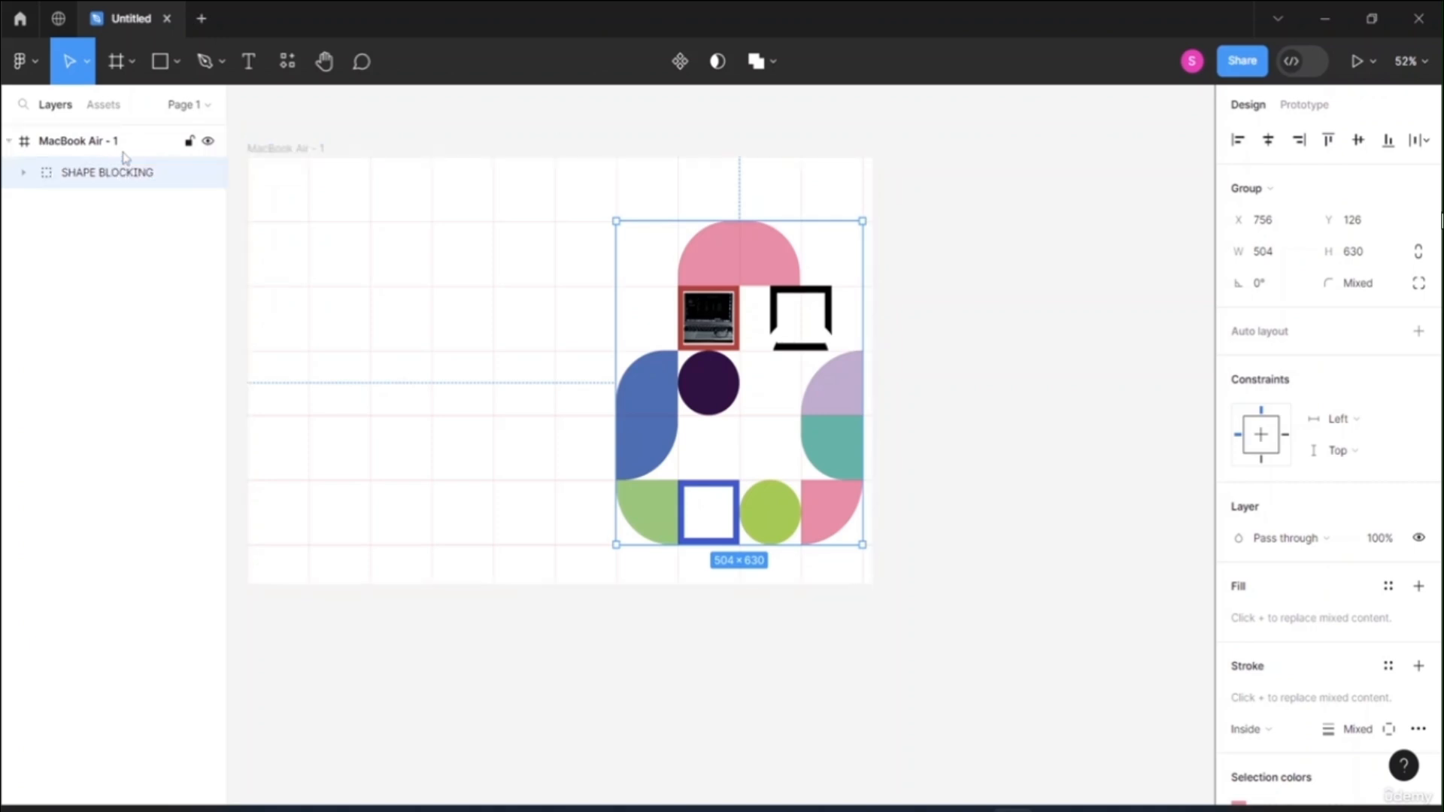
- Remove the 126 px layout grid from the MacBook Air - 1 frame
{"action": "left_click", "coordinate": [993, 355]}
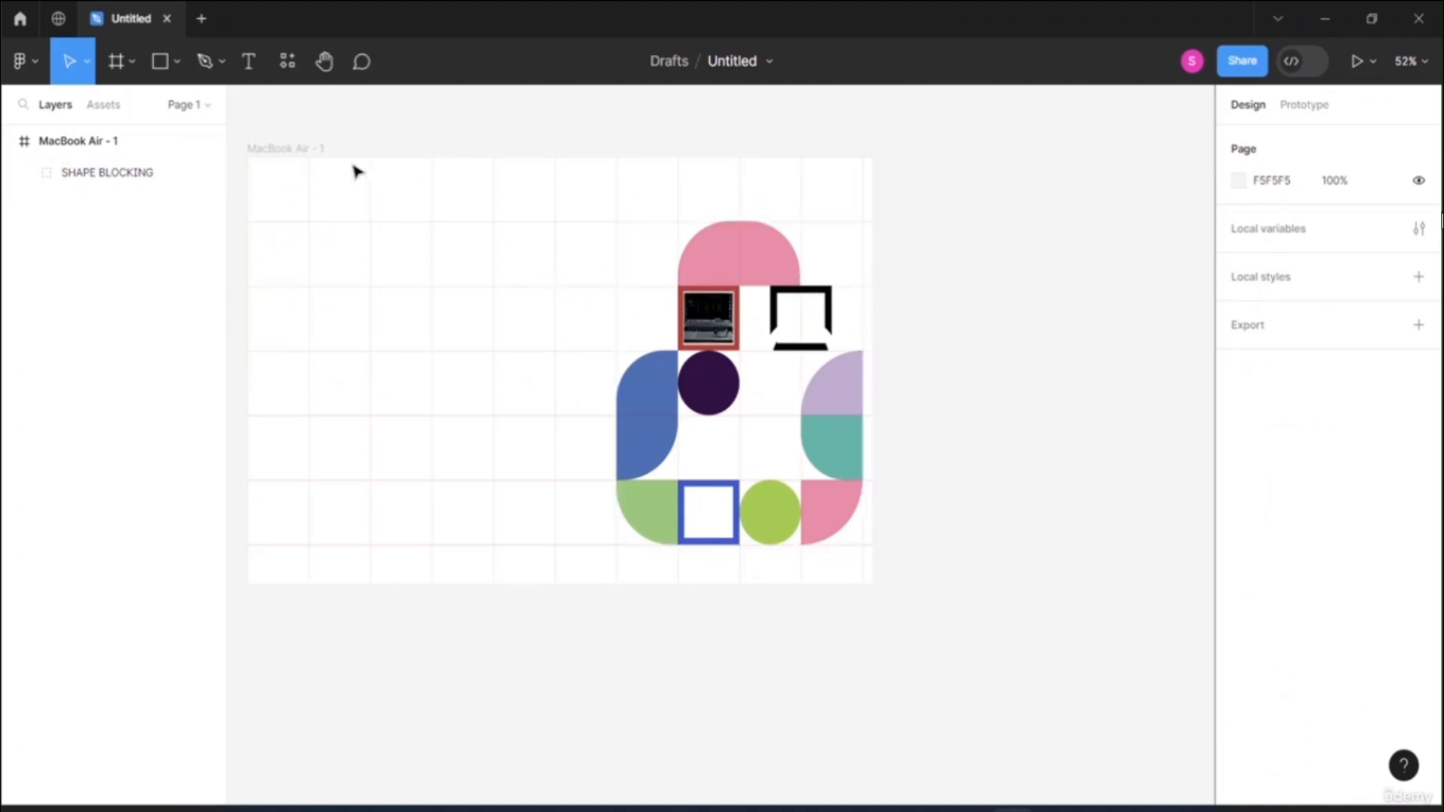
{"action": "left_click", "coordinate": [264, 149]}
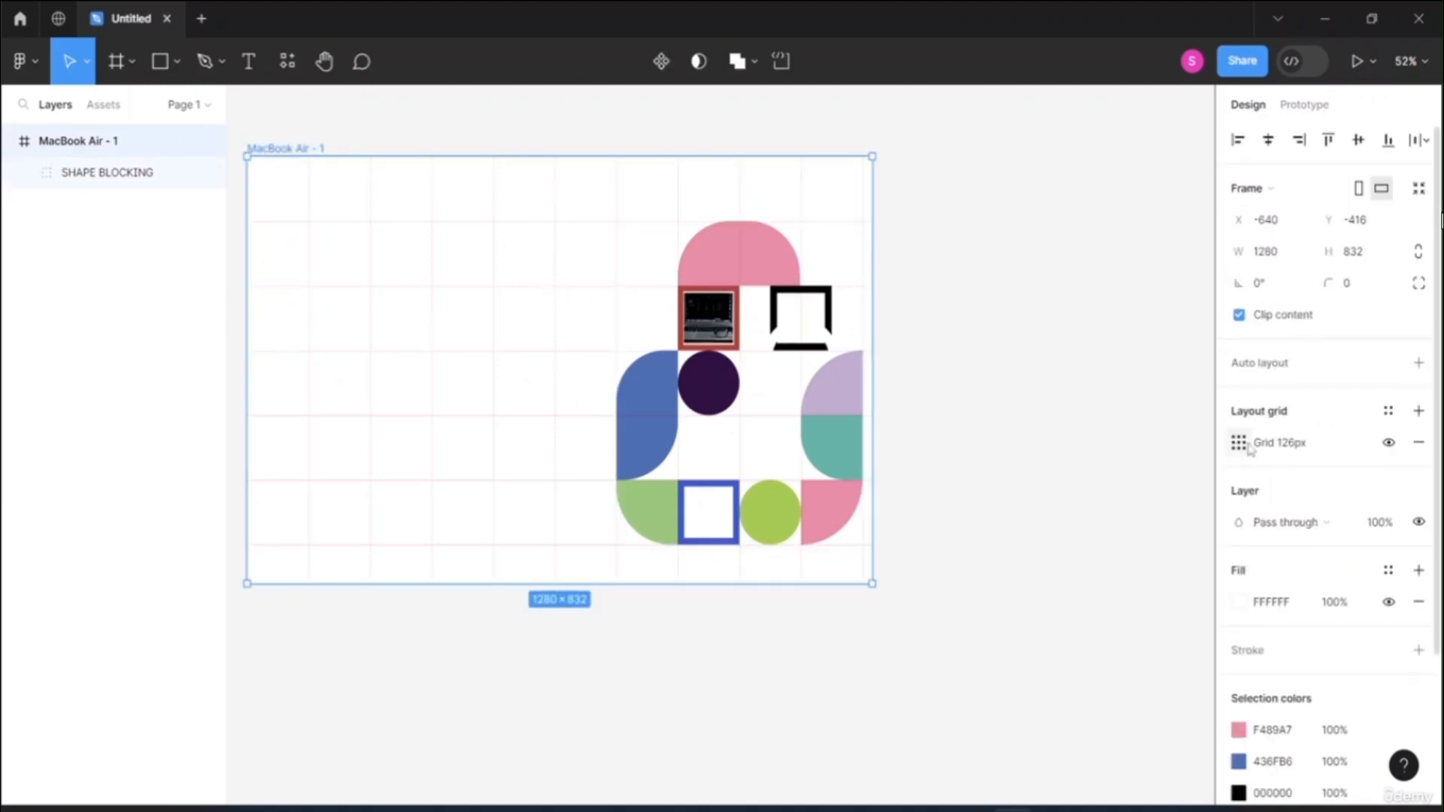
{"action": "left_click", "coordinate": [1420, 445]}
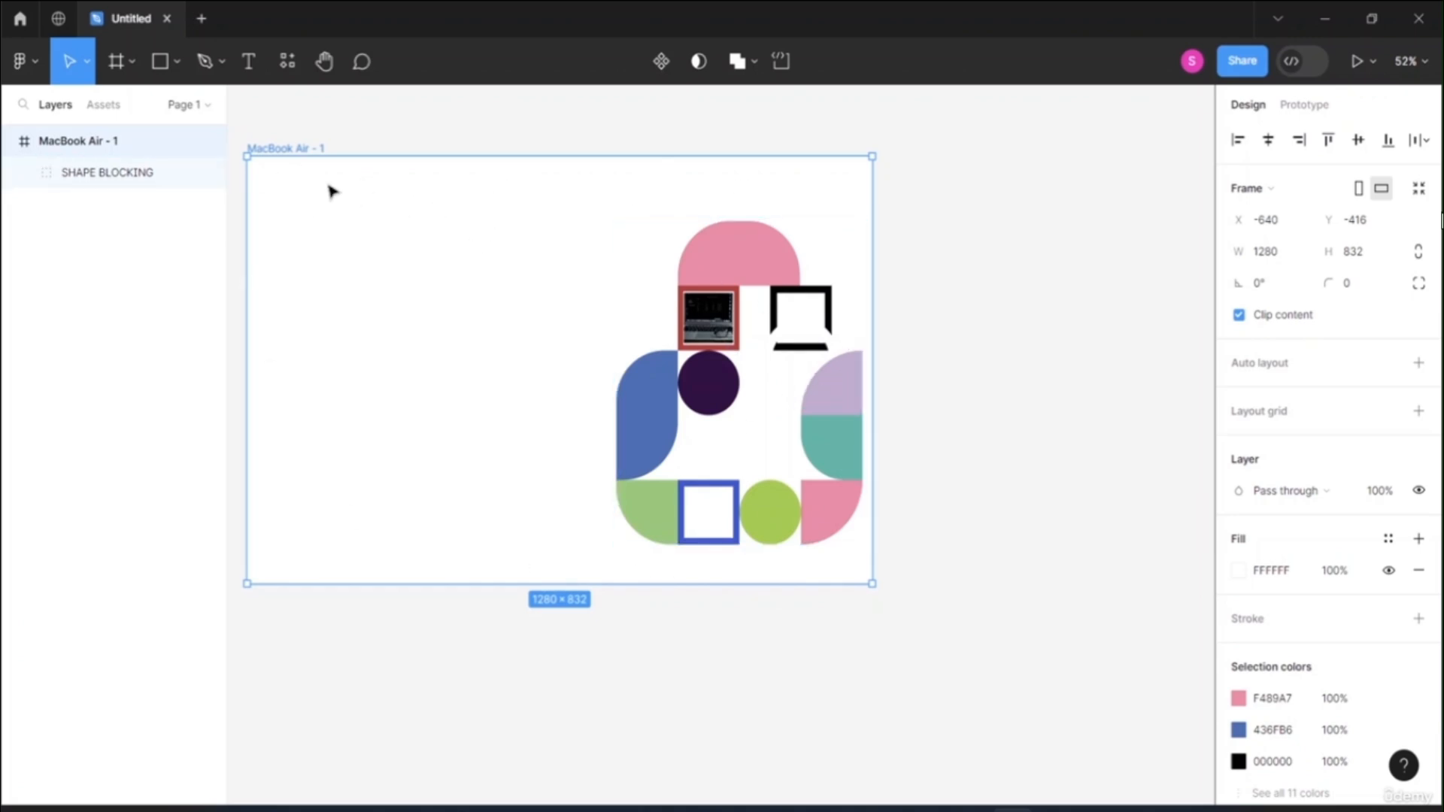
- Add a text box about 819 × 190 px in the frame's upper-left area reading "UI UX DESIGNING CLASS"
{"action": "left_click", "coordinate": [256, 75]}
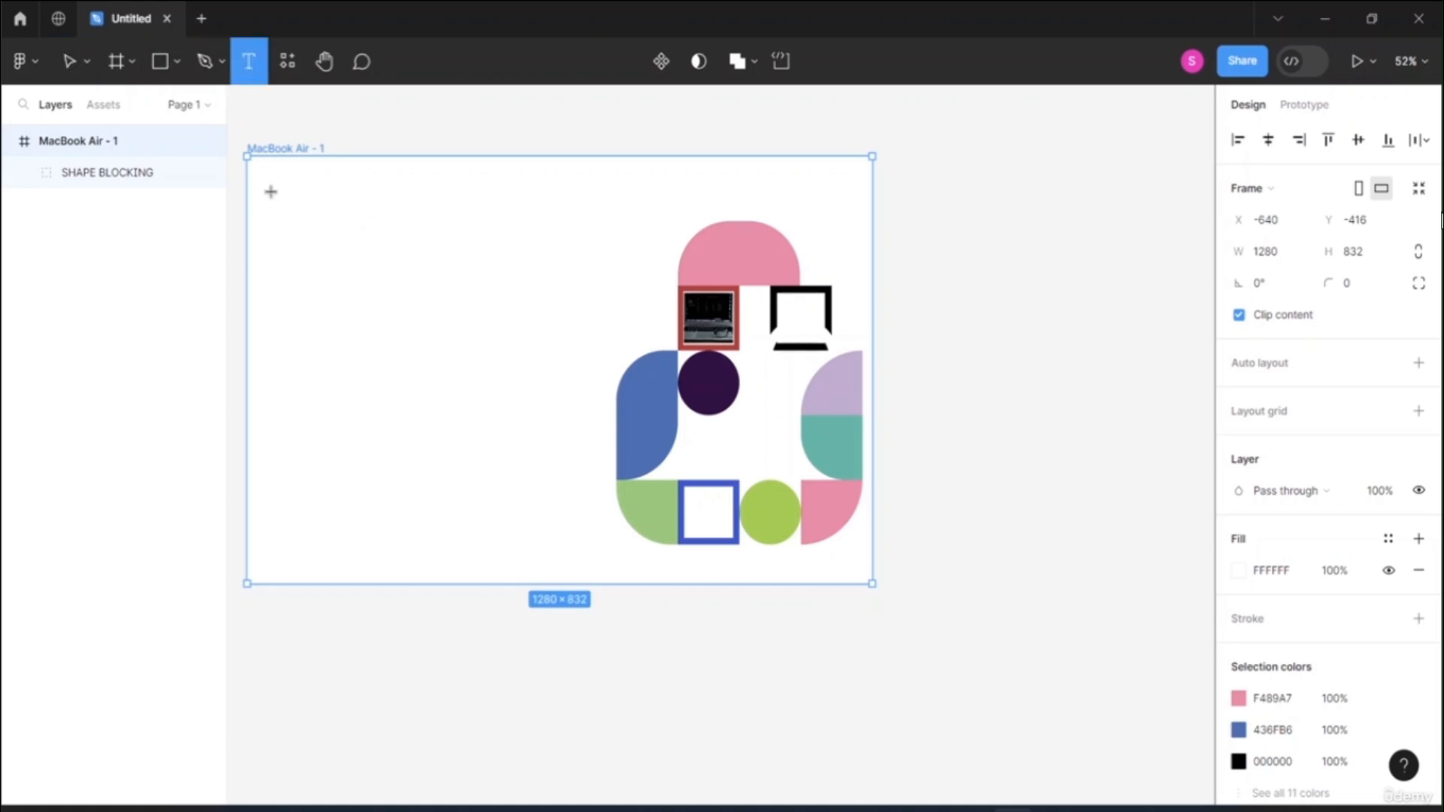
{"action": "left_click_drag", "start_coordinate": [261, 180], "coordinate": [662, 279]}
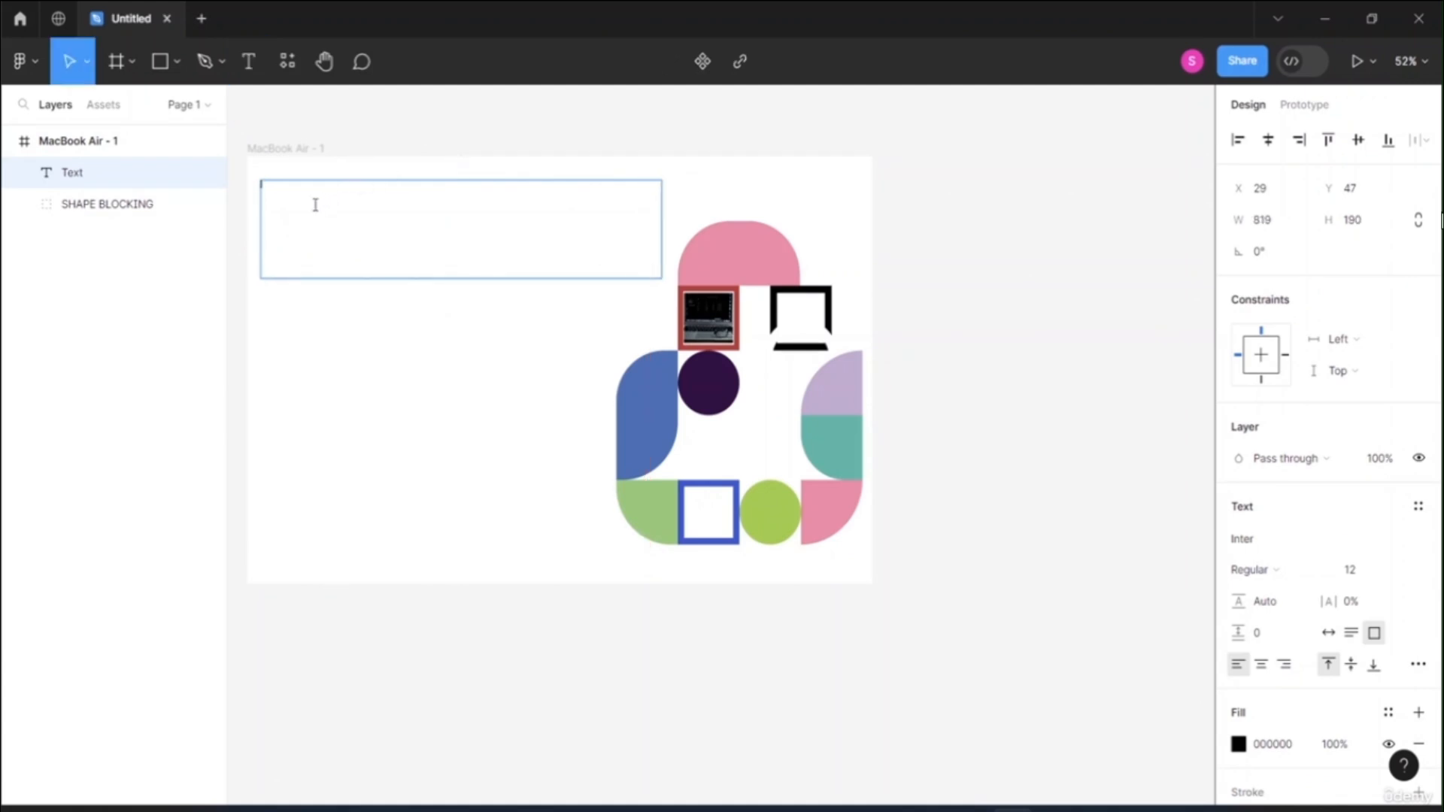
{"action": "type", "text": "UI UX DESIGNING CLASS"}
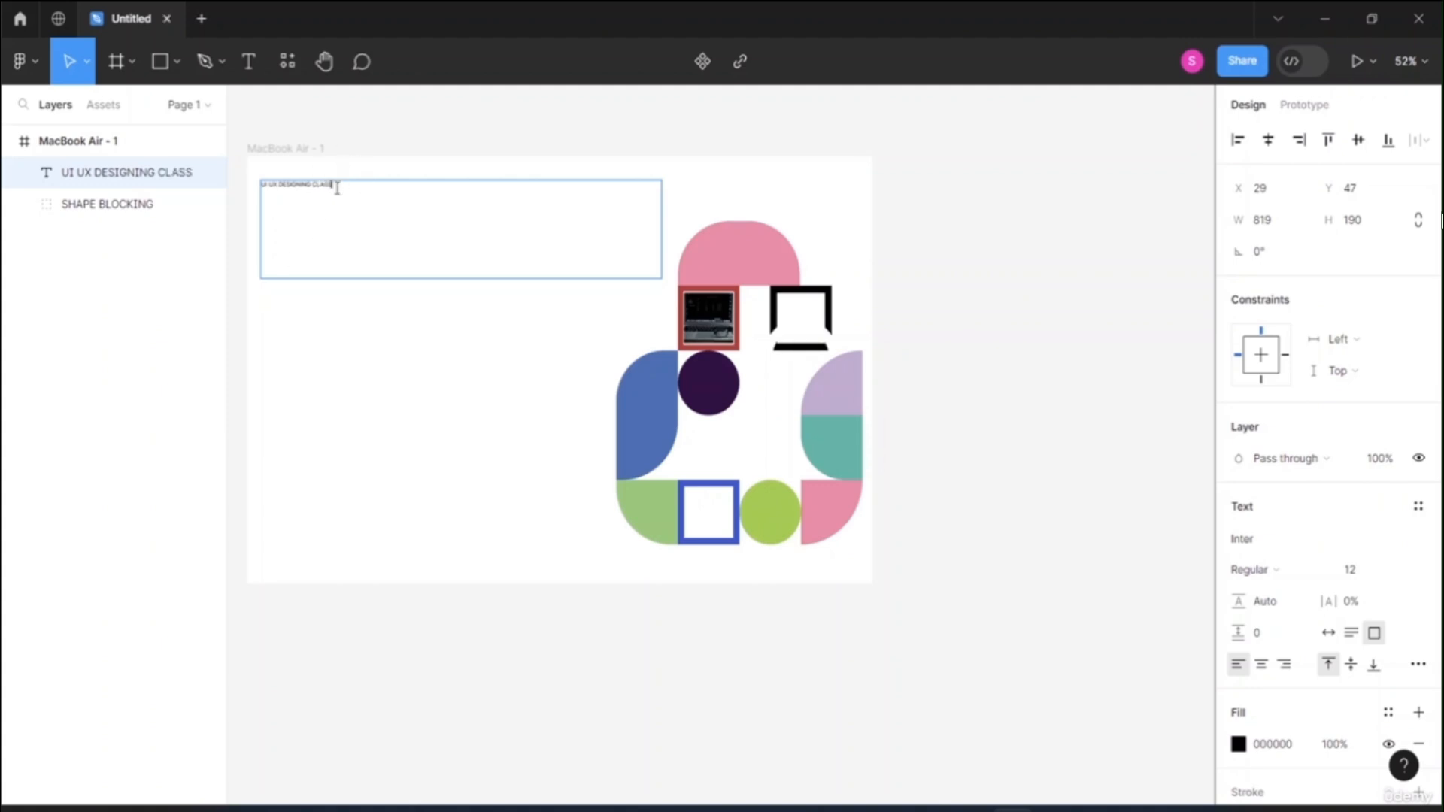
- Enlarge the "UI UX DESIGNING CLASS" text to font size 52
{"action": "left_click_drag", "start_coordinate": [337, 188], "coordinate": [283, 192]}
{"action": "key", "text": "ctrl+shift+period"}
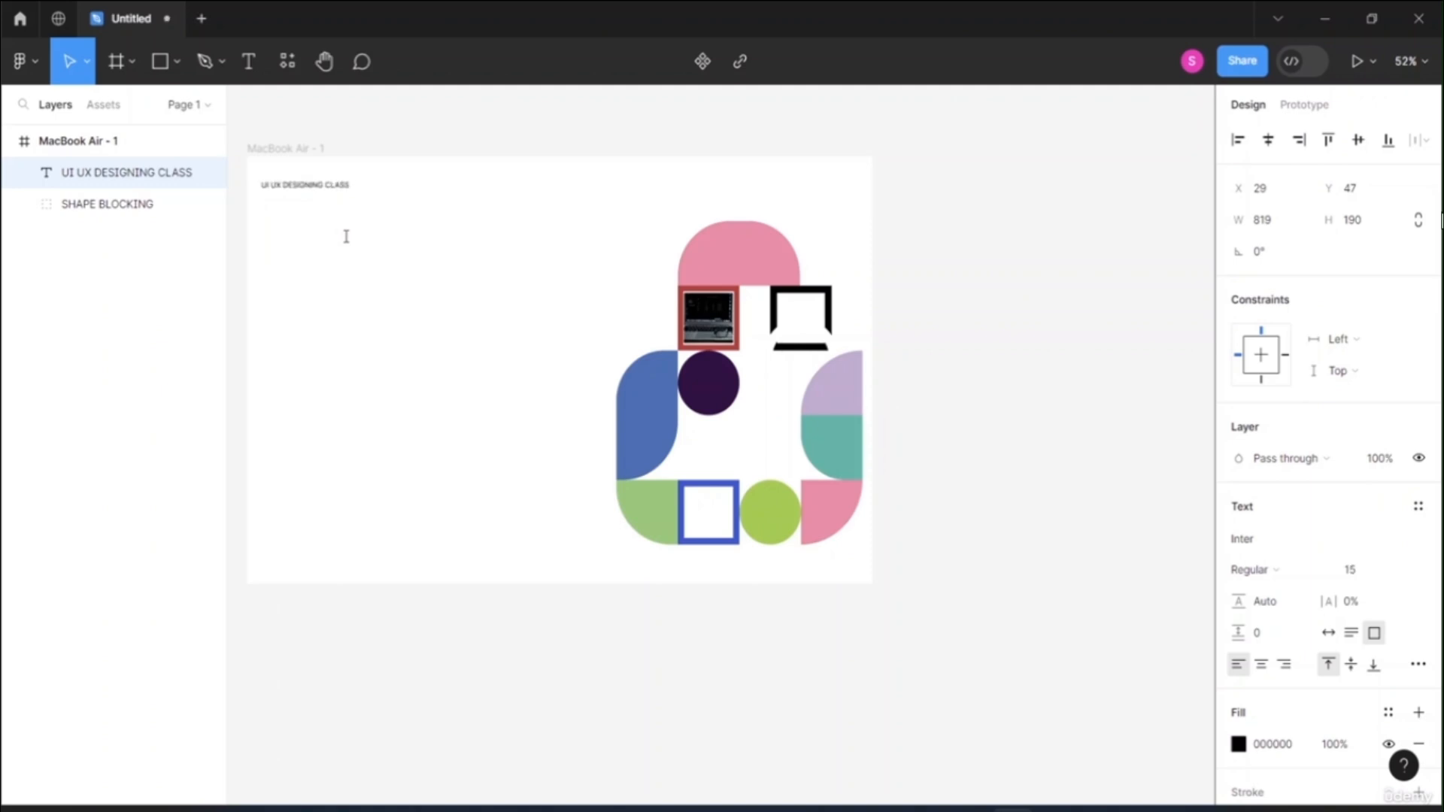
{"action": "key", "text": "ctrl+shift+period"}
{"action": "key", "text": "ctrl+shift+period"}
{"action": "key", "text": "ctrl+shift+period"}
{"action": "key", "text": "ctrl+shift+period"}
{"action": "key", "text": "ctrl+shift+period"}
{"action": "key", "text": "ctrl+shift+period"}
{"action": "key", "text": "ctrl+shift+period"}
{"action": "key", "text": "ctrl+shift+period"}
{"action": "key", "text": "ctrl+shift+period"}
{"action": "key", "text": "ctrl+shift+period"}
{"action": "key", "text": "ctrl+shift+period"}
{"action": "key", "text": "ctrl+shift+period"}
{"action": "key", "text": "ctrl+shift+period"}
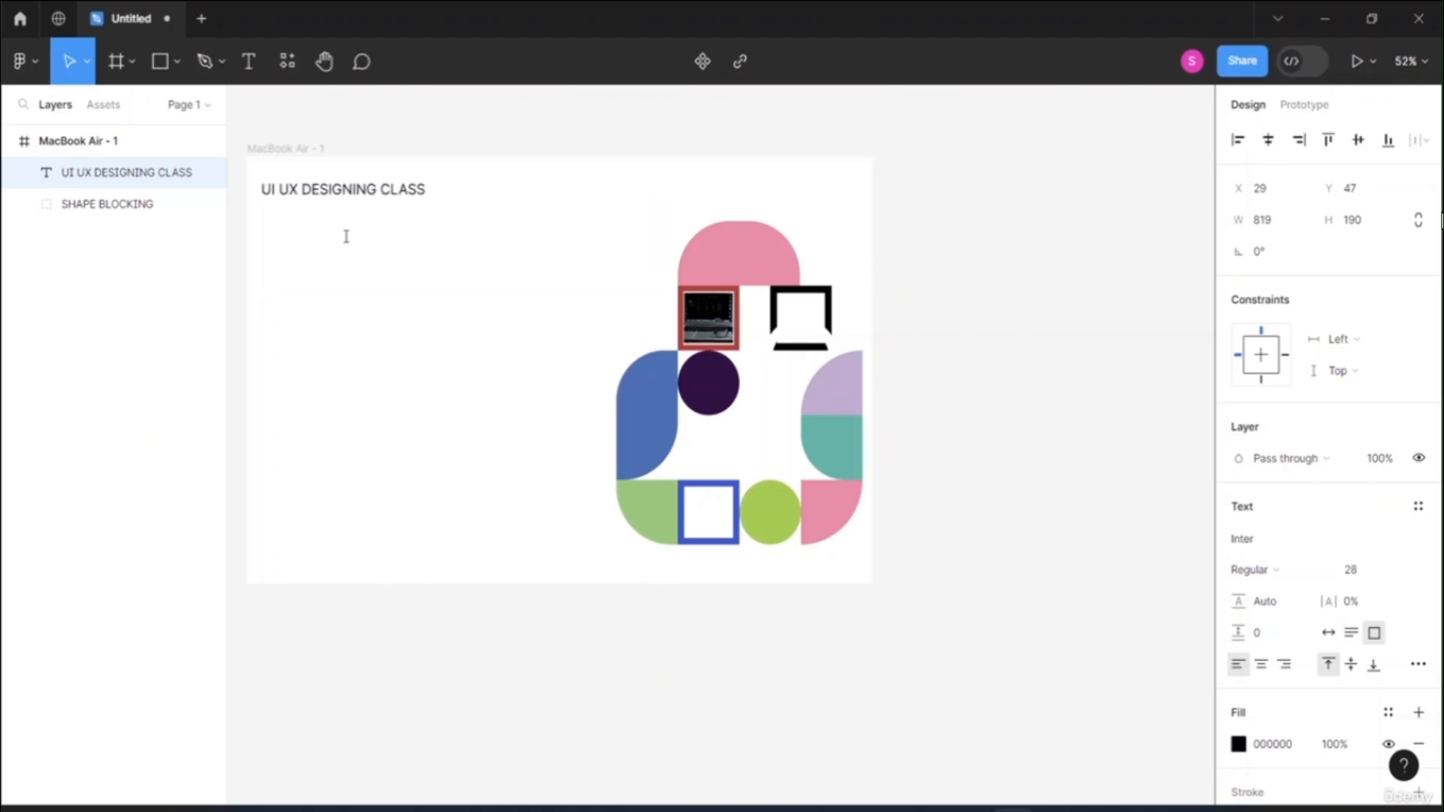
{"action": "key", "text": "ctrl+shift+period"}
{"action": "key", "text": "ctrl+shift+period"}
{"action": "key", "text": "ctrl+shift+period"}
{"action": "key", "text": "ctrl+shift+period"}
{"action": "key", "text": "ctrl+shift+period"}
{"action": "key", "text": "ctrl+shift+period"}
{"action": "key", "text": "ctrl+shift+period"}
{"action": "key", "text": "ctrl+shift+period"}
{"action": "key", "text": "ctrl+shift+period"}
{"action": "key", "text": "ctrl+shift+period"}
{"action": "key", "text": "ctrl+shift+period"}
{"action": "key", "text": "ctrl+shift+period"}
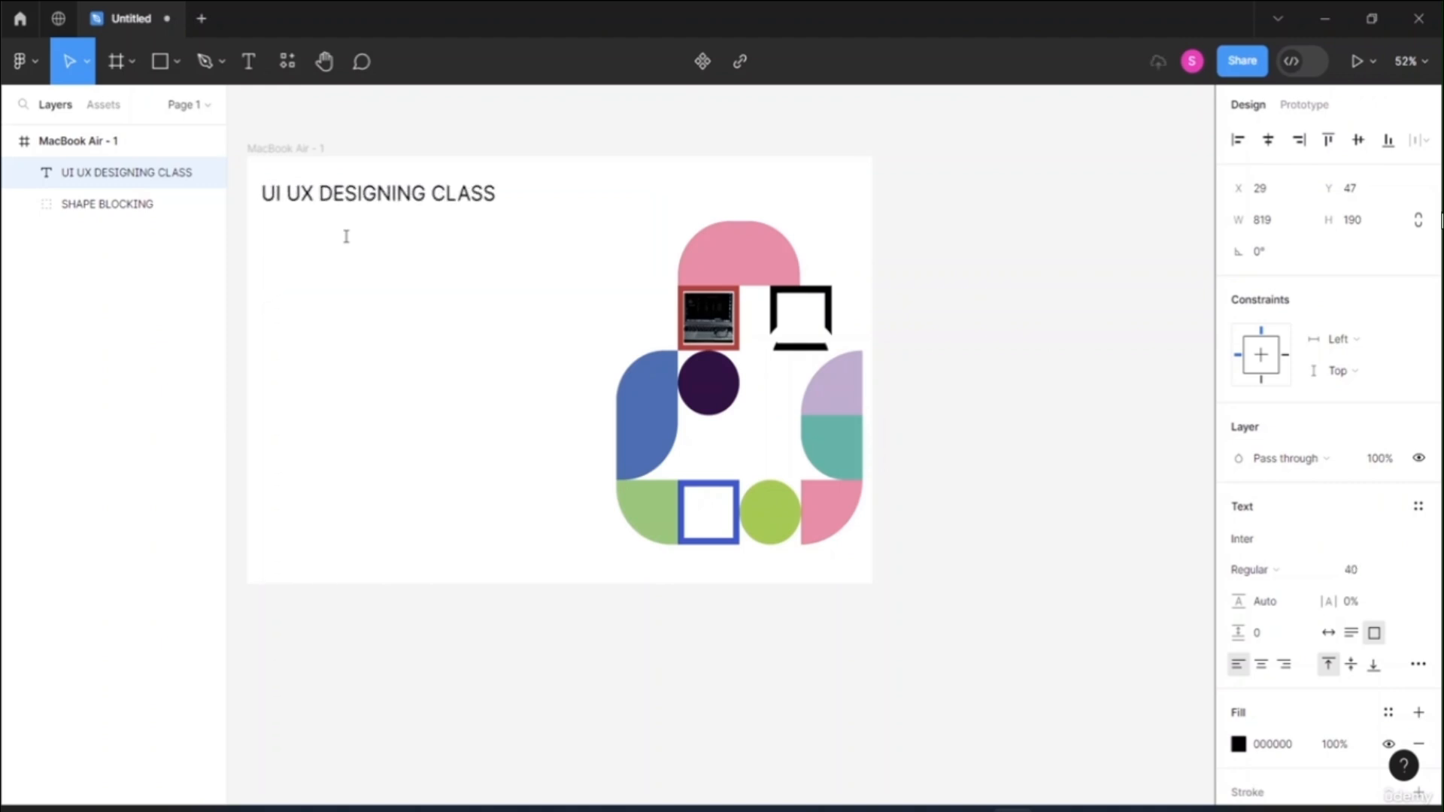
{"action": "key", "text": "ctrl+shift+period"}
{"action": "key", "text": "ctrl+shift+period"}
{"action": "key", "text": "ctrl+shift+period"}
{"action": "key", "text": "ctrl+shift+period"}
{"action": "key", "text": "ctrl+shift+period"}
{"action": "key", "text": "ctrl+shift+period"}
{"action": "key", "text": "ctrl+shift+period"}
{"action": "key", "text": "ctrl+shift+period"}
{"action": "key", "text": "ctrl+shift+period"}
{"action": "key", "text": "ctrl+shift+period"}
{"action": "key", "text": "ctrl+shift+period"}
{"action": "key", "text": "ctrl+shift+period"}
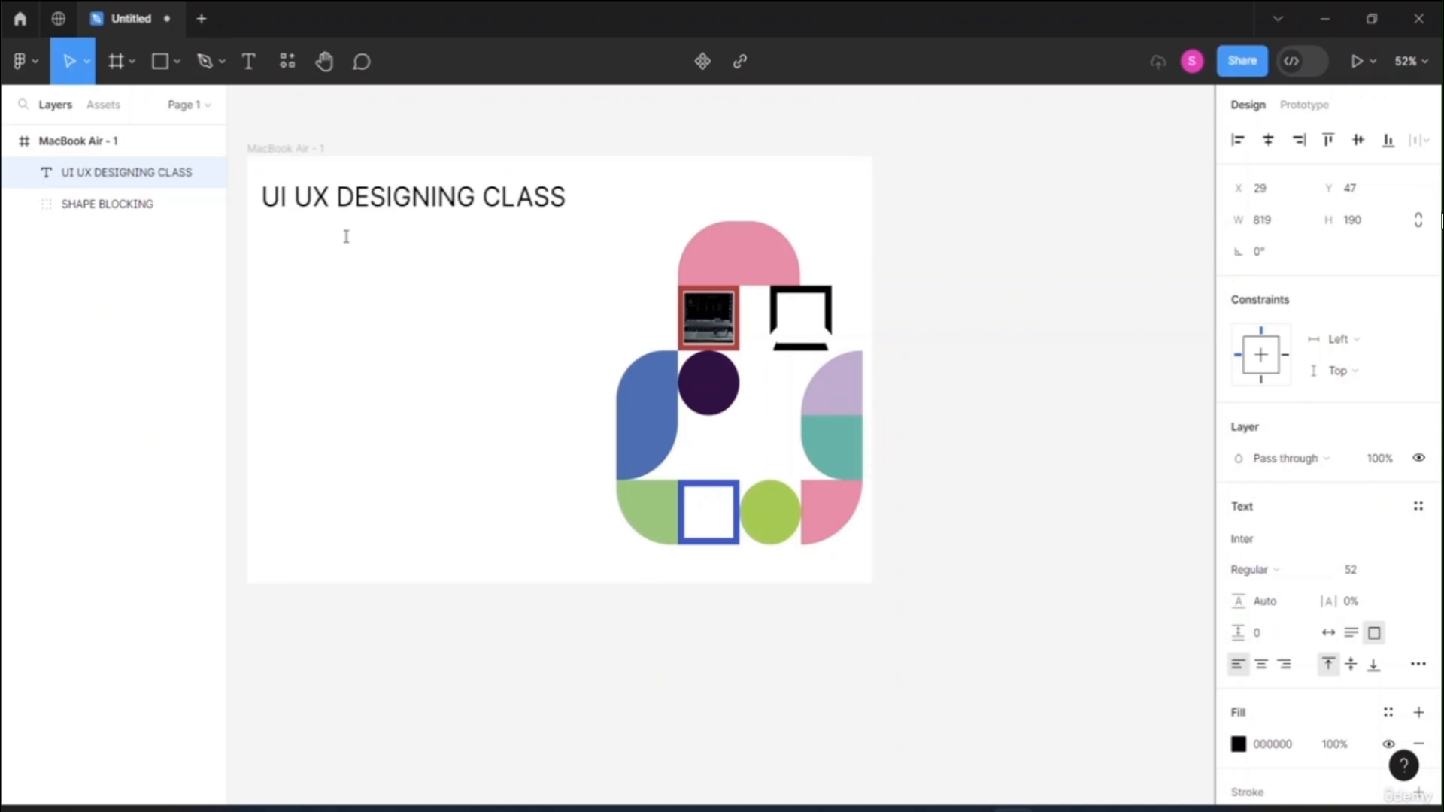
- Enlarge the "UI UX DESIGNING CLASS" heading to font size 67 so it stays on a single line
{"action": "key", "text": "ctrl+shift+period"}
{"action": "key", "text": "ctrl+shift+period"}
{"action": "key", "text": "ctrl+shift+period"}
{"action": "key", "text": "ctrl+shift+period"}
{"action": "key", "text": "ctrl+shift+period"}
{"action": "key", "text": "ctrl+shift+period"}
{"action": "key", "text": "ctrl+shift+period"}
{"action": "key", "text": "ctrl+shift+period"}
{"action": "key", "text": "ctrl+shift+period"}
{"action": "key", "text": "ctrl+shift+period"}
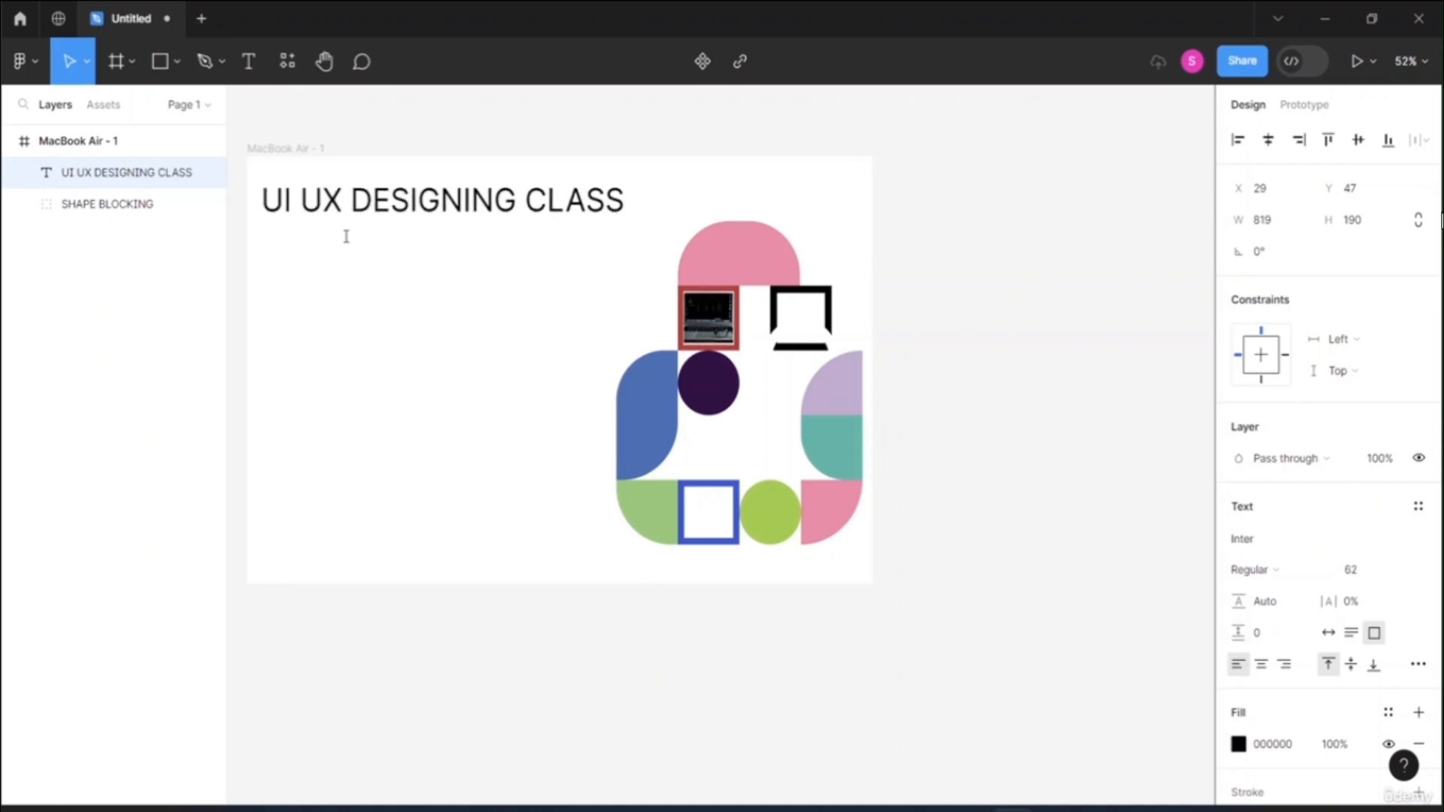
{"action": "key", "text": "ctrl+shift+period"}
{"action": "key", "text": "ctrl+shift+period"}
{"action": "key", "text": "ctrl+shift+period"}
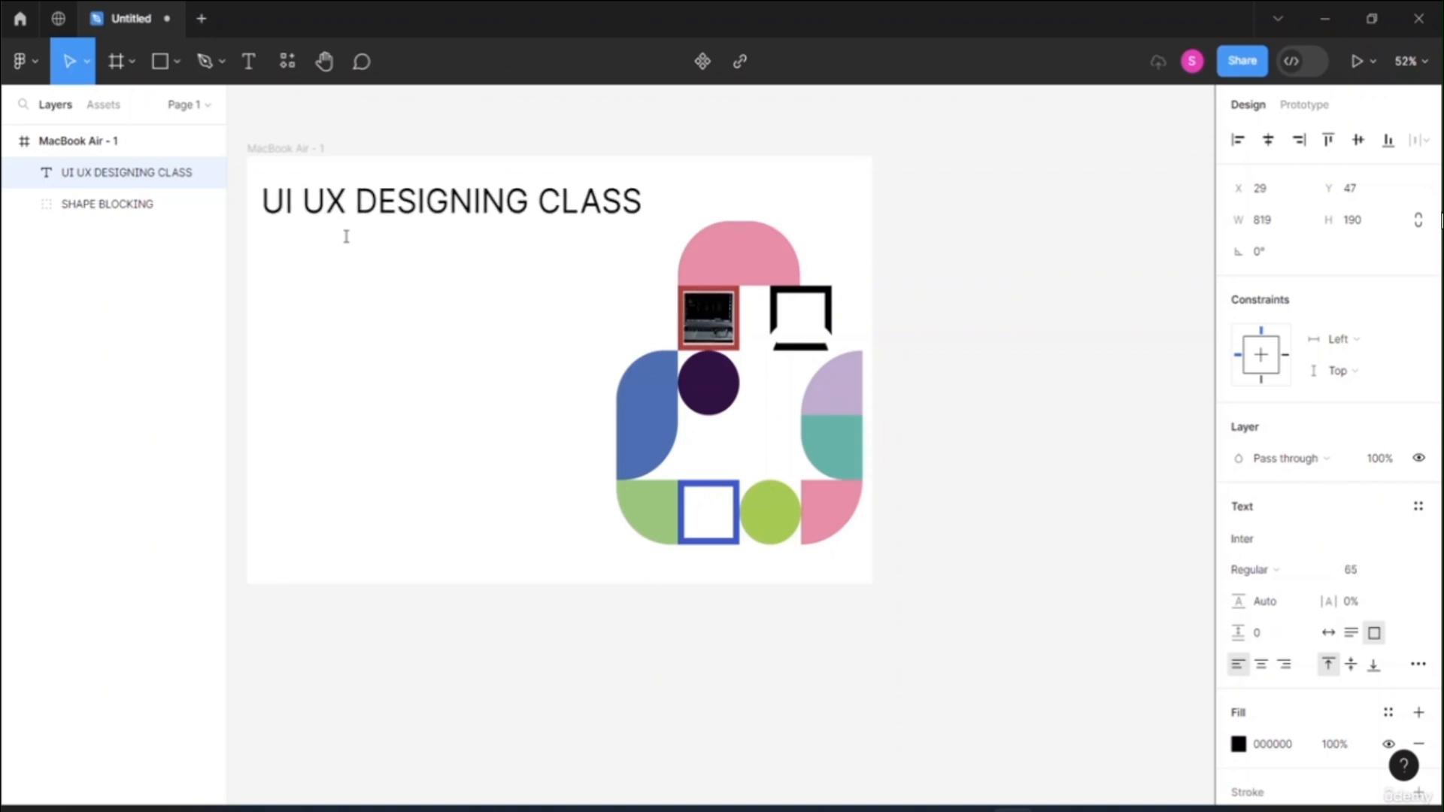
{"action": "key", "text": "ctrl+shift+period"}
{"action": "key", "text": "ctrl+shift+period"}
{"action": "key", "text": "ctrl+shift+period"}
{"action": "key", "text": "ctrl+shift+period"}
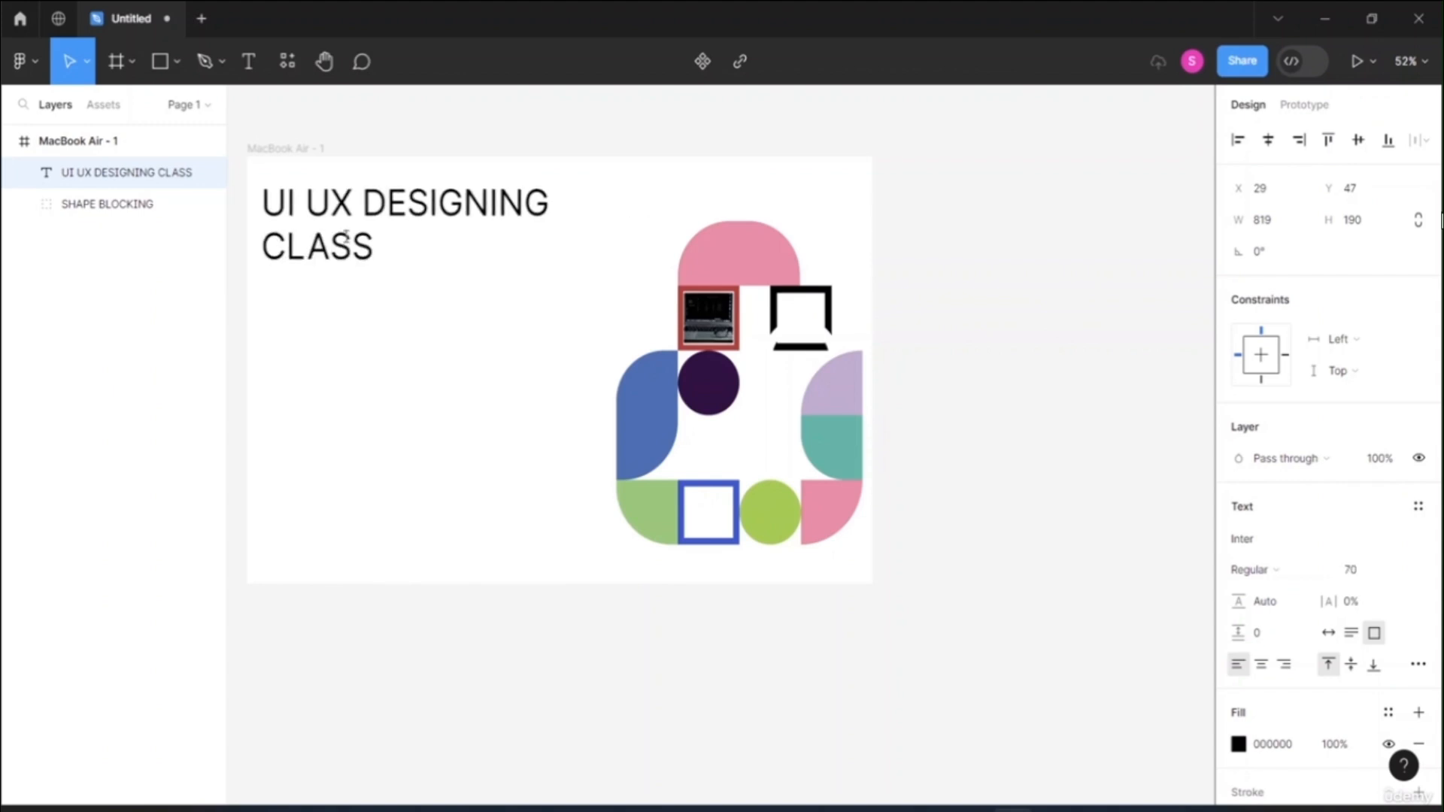
{"action": "key", "text": "Return"}
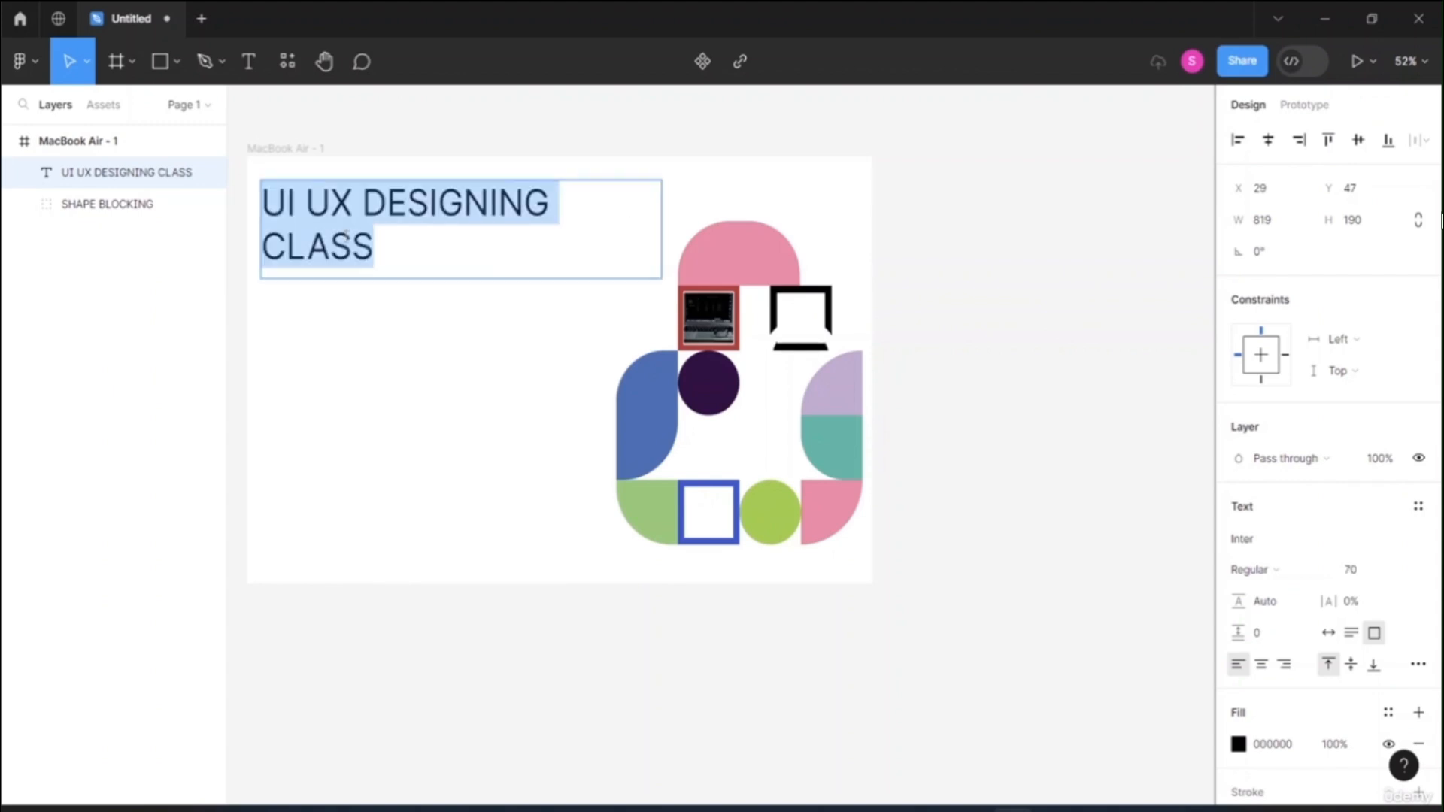
{"action": "key", "text": "Escape"}
{"action": "key", "text": "ctrl+shift+comma"}
{"action": "key", "text": "ctrl+shift+comma"}
{"action": "key", "text": "ctrl+shift+comma"}
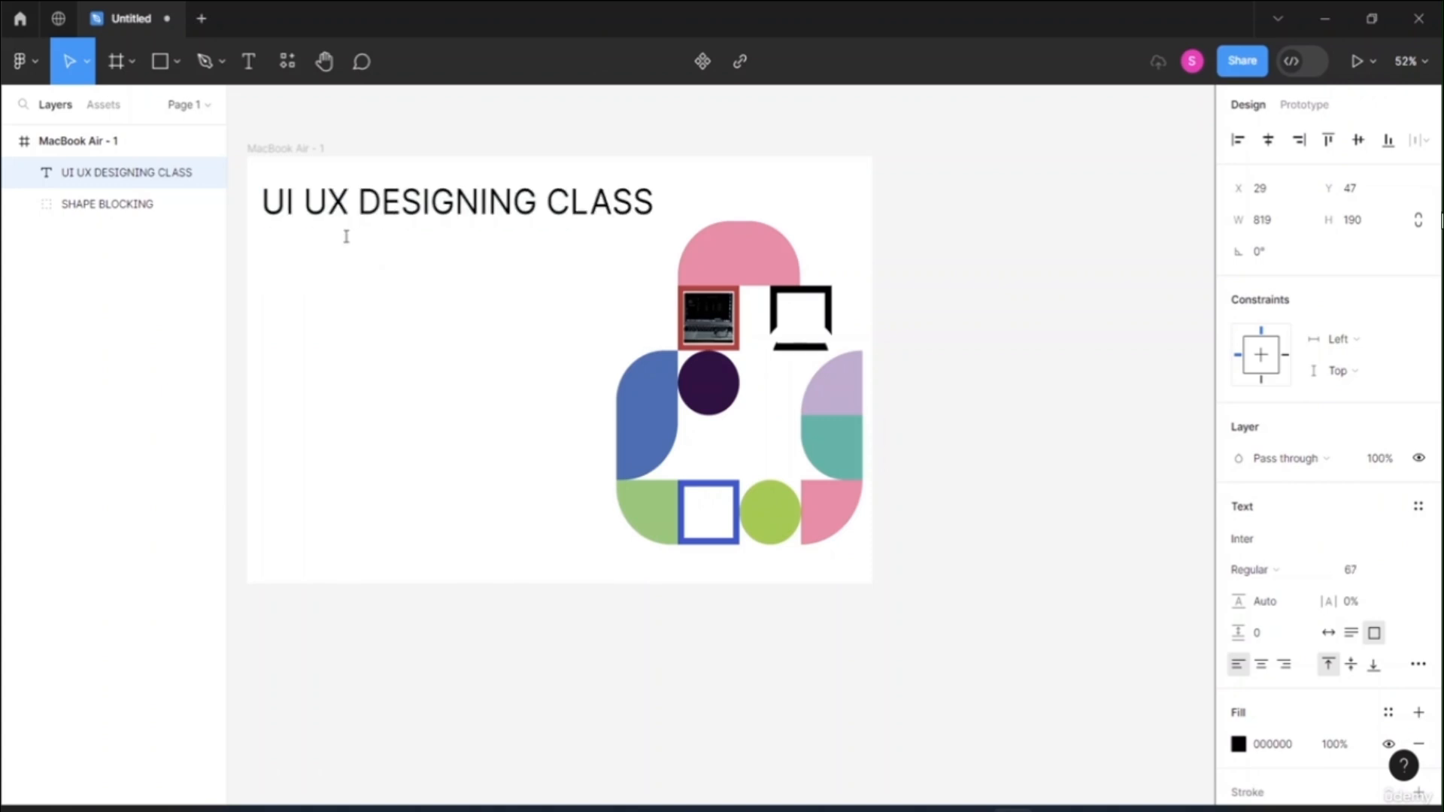
- Set the "UI UX DESIGNING CLASS" heading's font to Inknut Antiqua with the ExtraBold weight
{"action": "key", "text": "Return"}
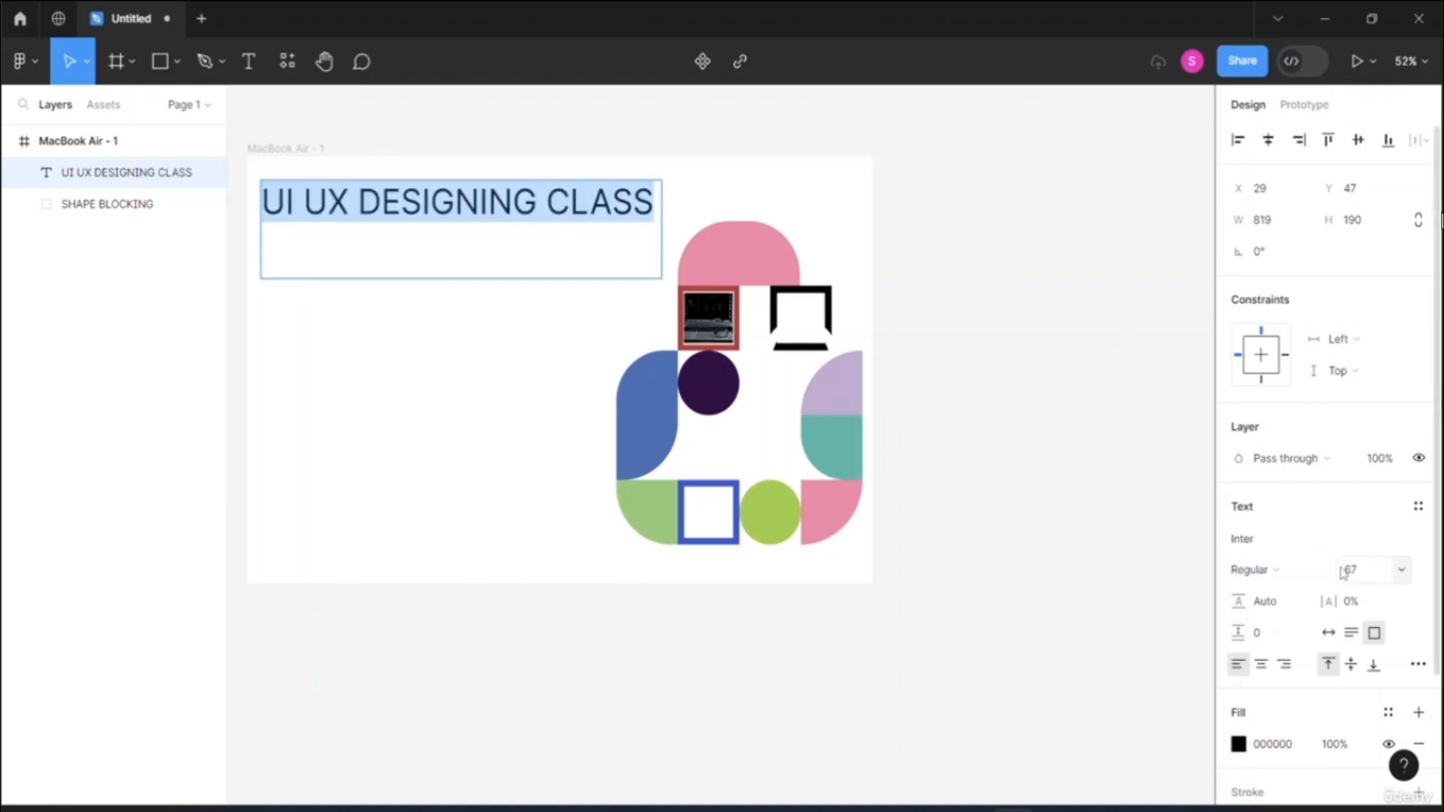
{"action": "left_click", "coordinate": [1259, 542]}
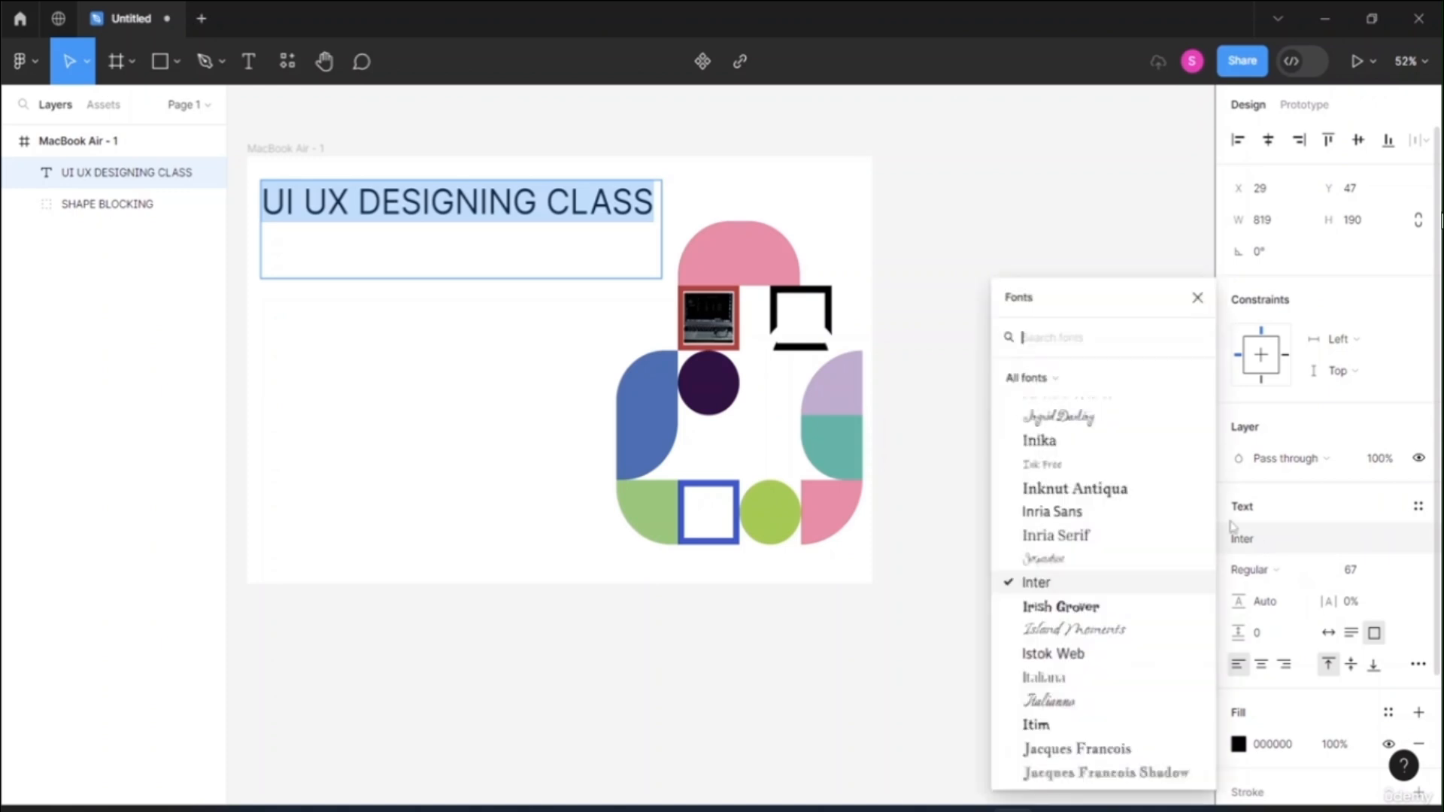
{"action": "left_click", "coordinate": [1076, 490]}
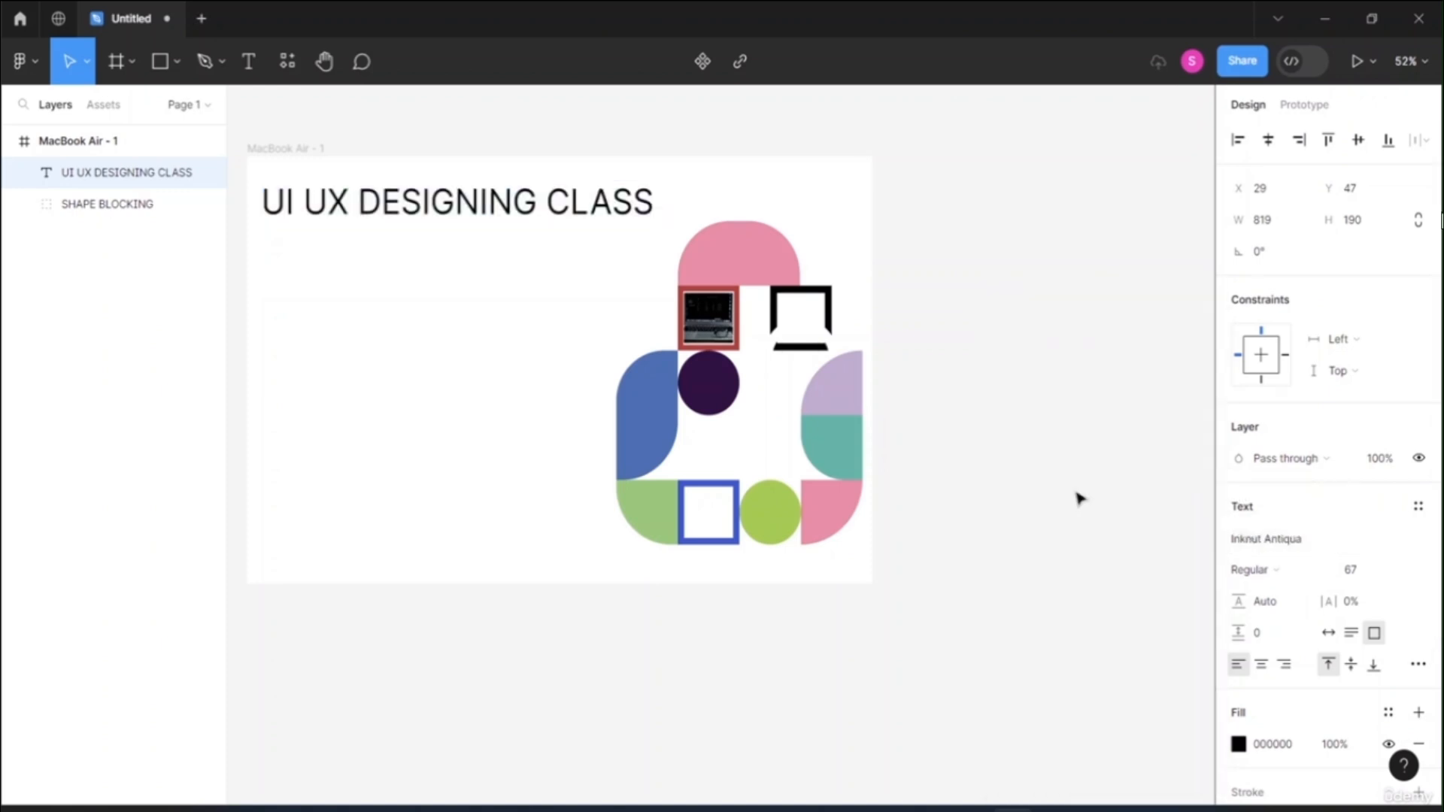
{"action": "left_click", "coordinate": [1292, 573]}
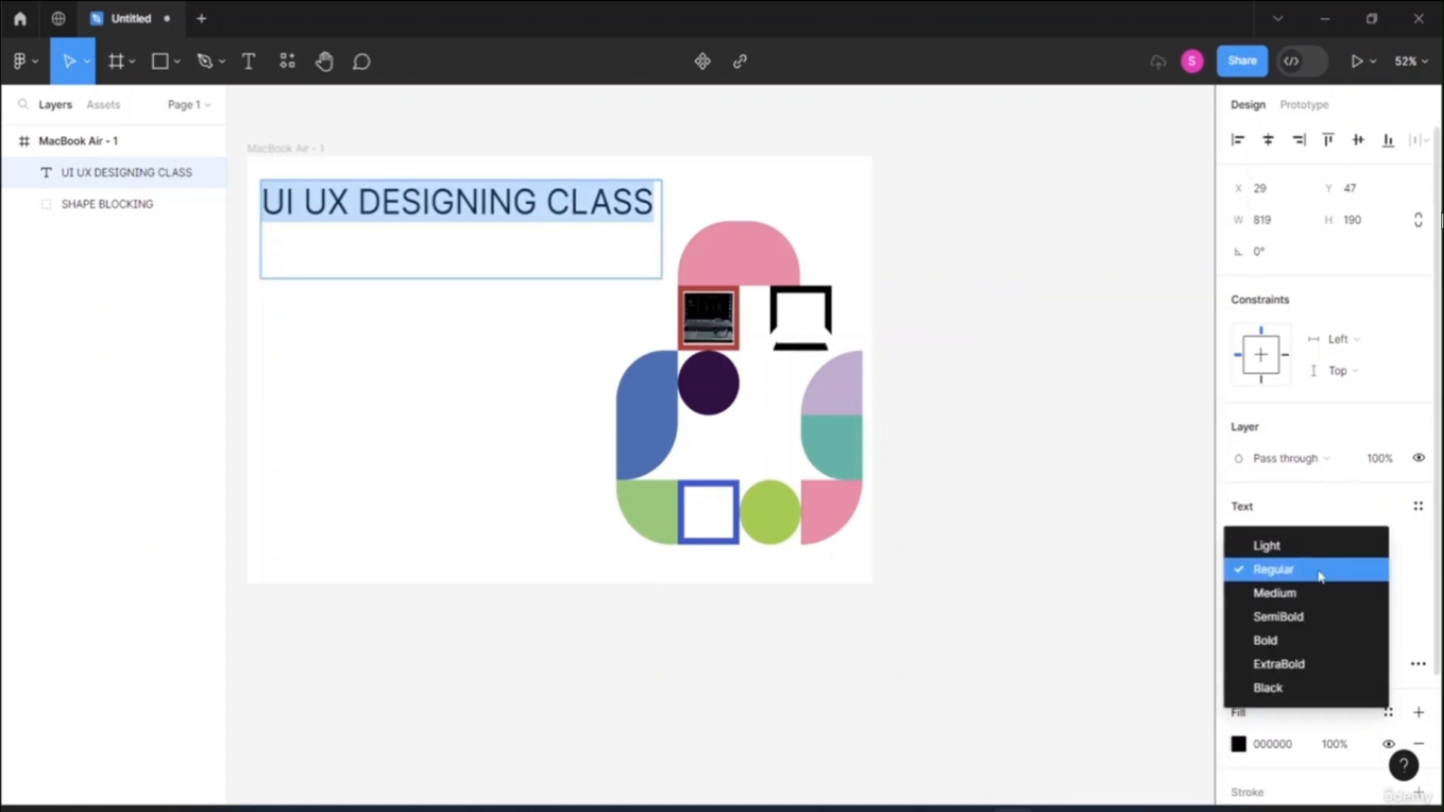
{"action": "left_click", "coordinate": [1292, 672]}
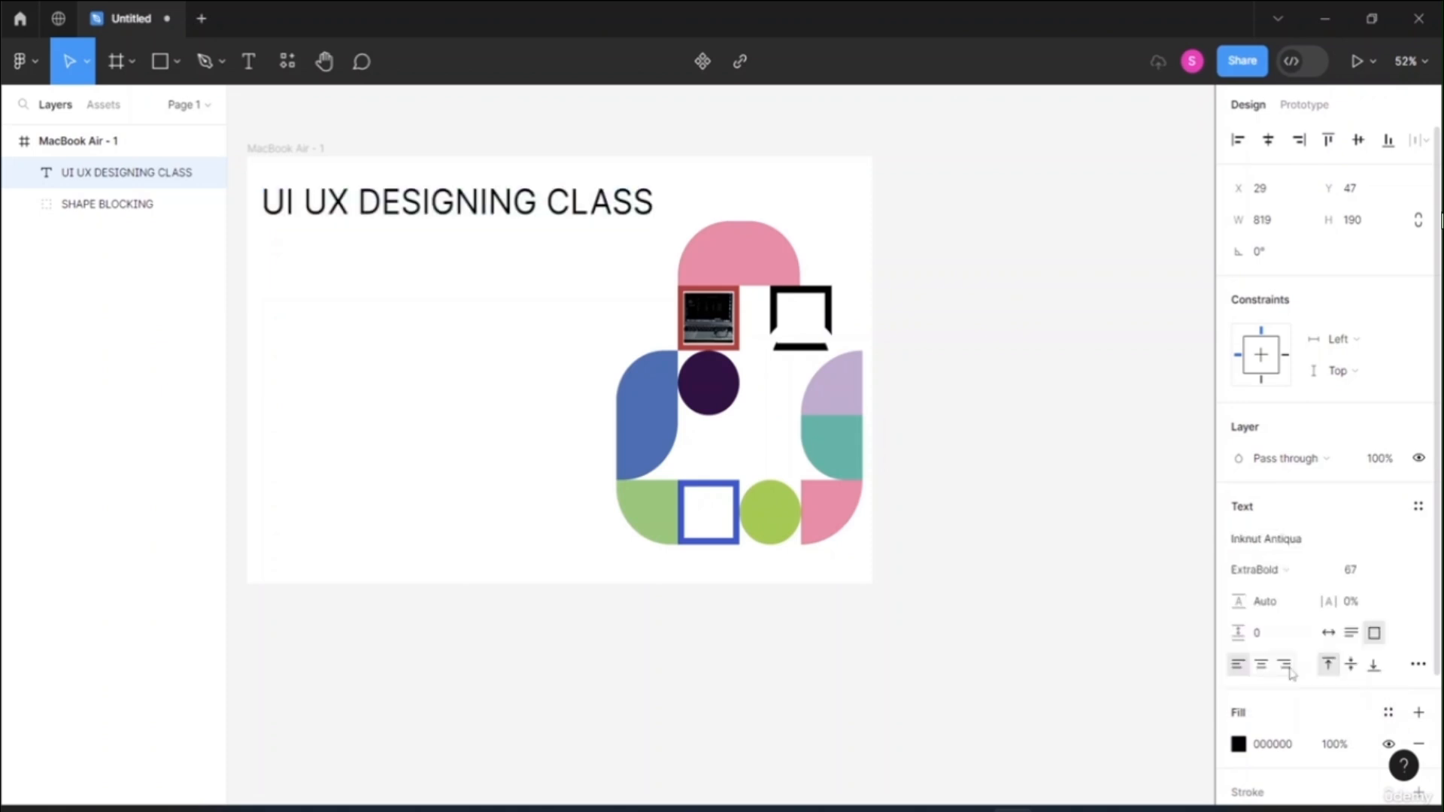
- Change the font of the whole "UI UX DESIGNING CLASS" heading to Impact
{"action": "left_click_drag", "start_coordinate": [653, 199], "coordinate": [263, 203]}
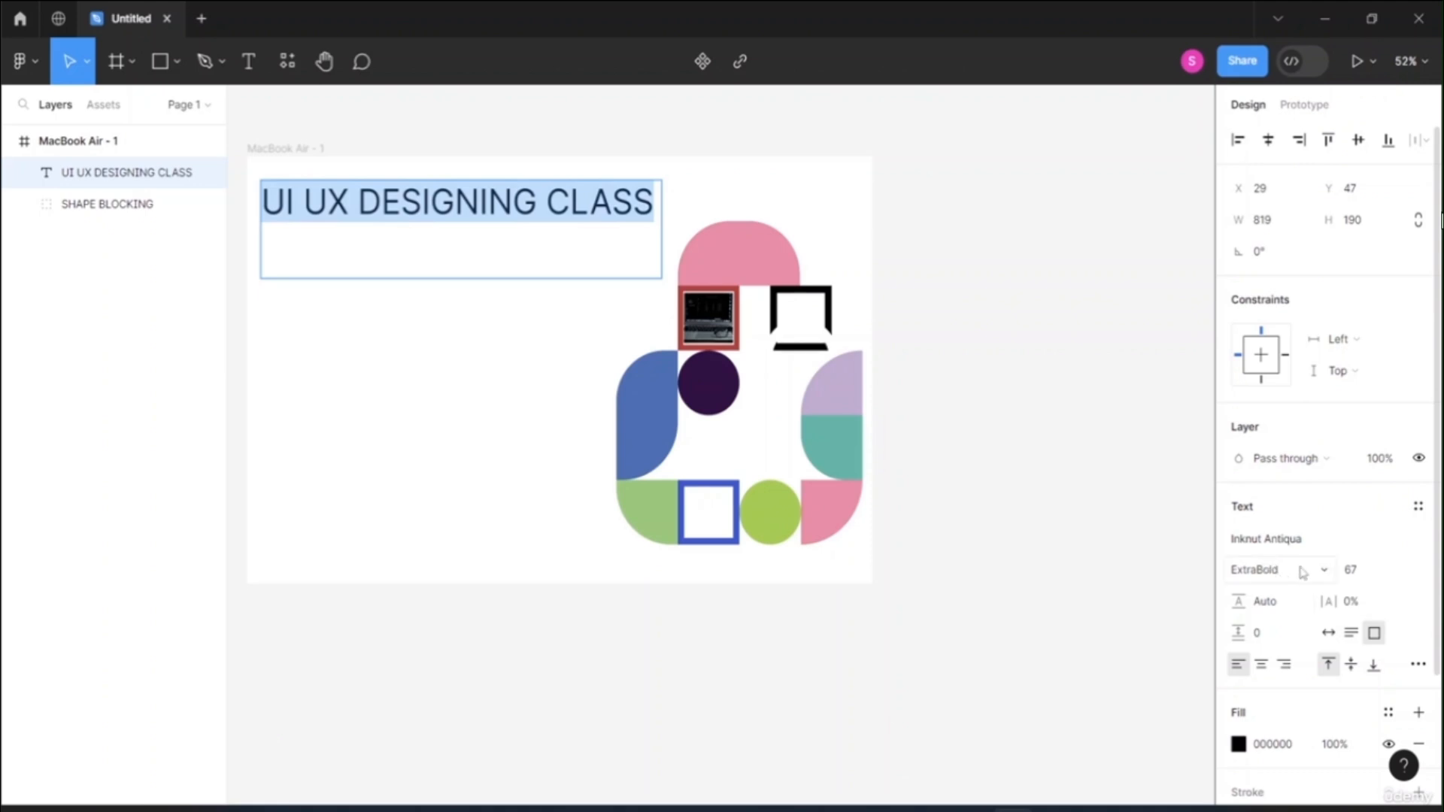
{"action": "left_click", "coordinate": [1282, 540]}
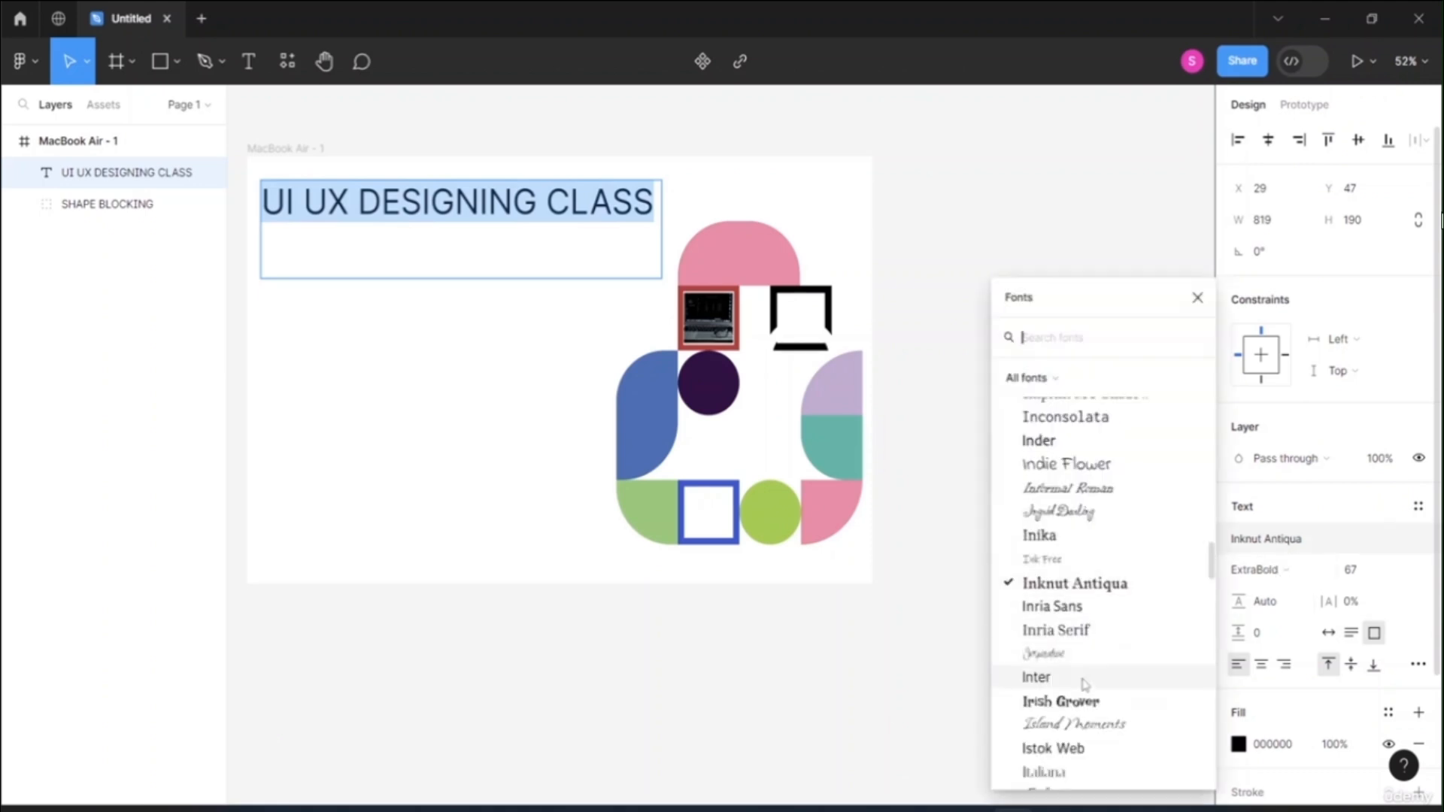
{"action": "scroll", "coordinate": [1091, 448], "scroll_direction": "up", "scroll_amount": 6}
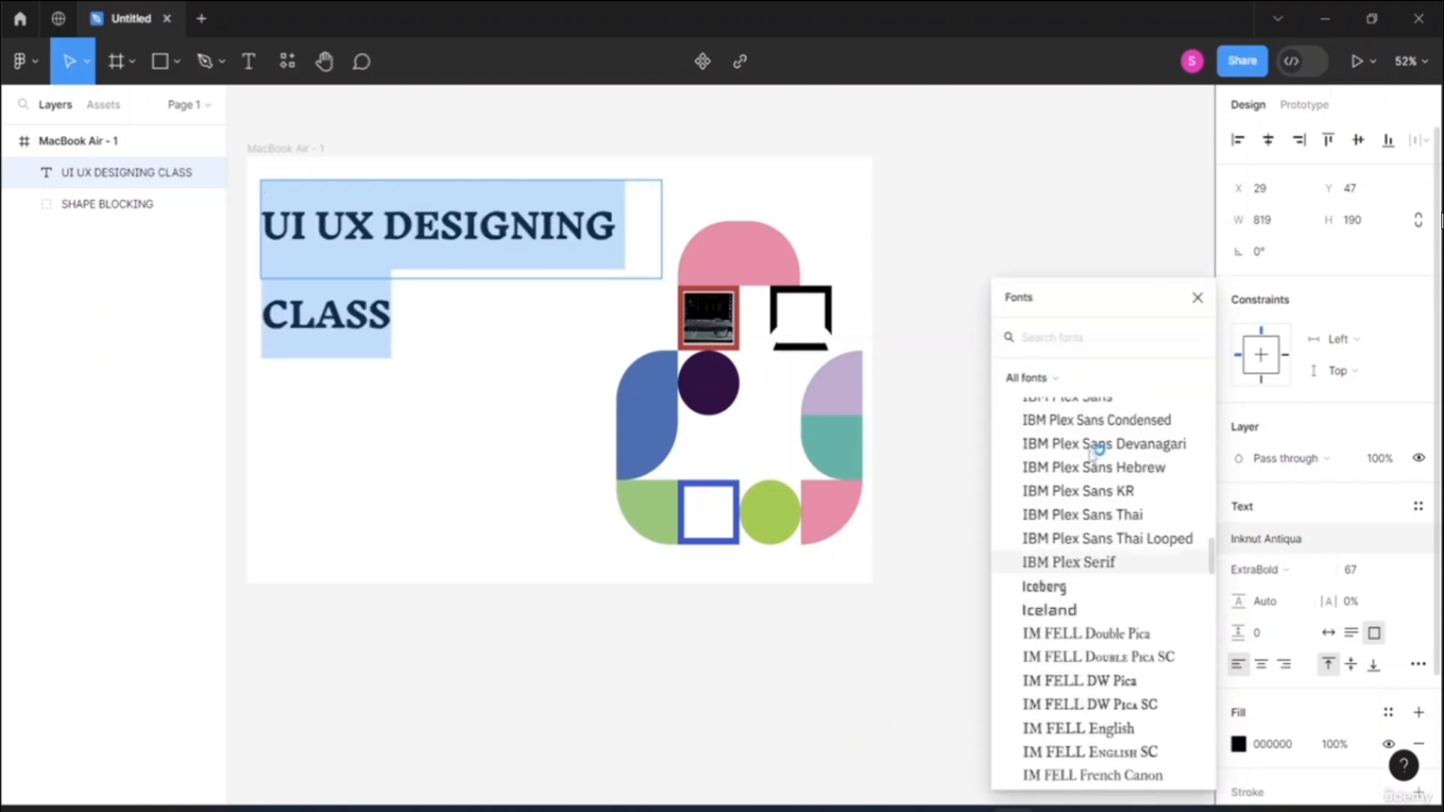
{"action": "scroll", "coordinate": [1096, 450], "scroll_direction": "up", "scroll_amount": 3}
{"action": "scroll", "coordinate": [1094, 474], "scroll_direction": "down", "scroll_amount": 5}
{"action": "scroll", "coordinate": [1093, 475], "scroll_direction": "down", "scroll_amount": 5}
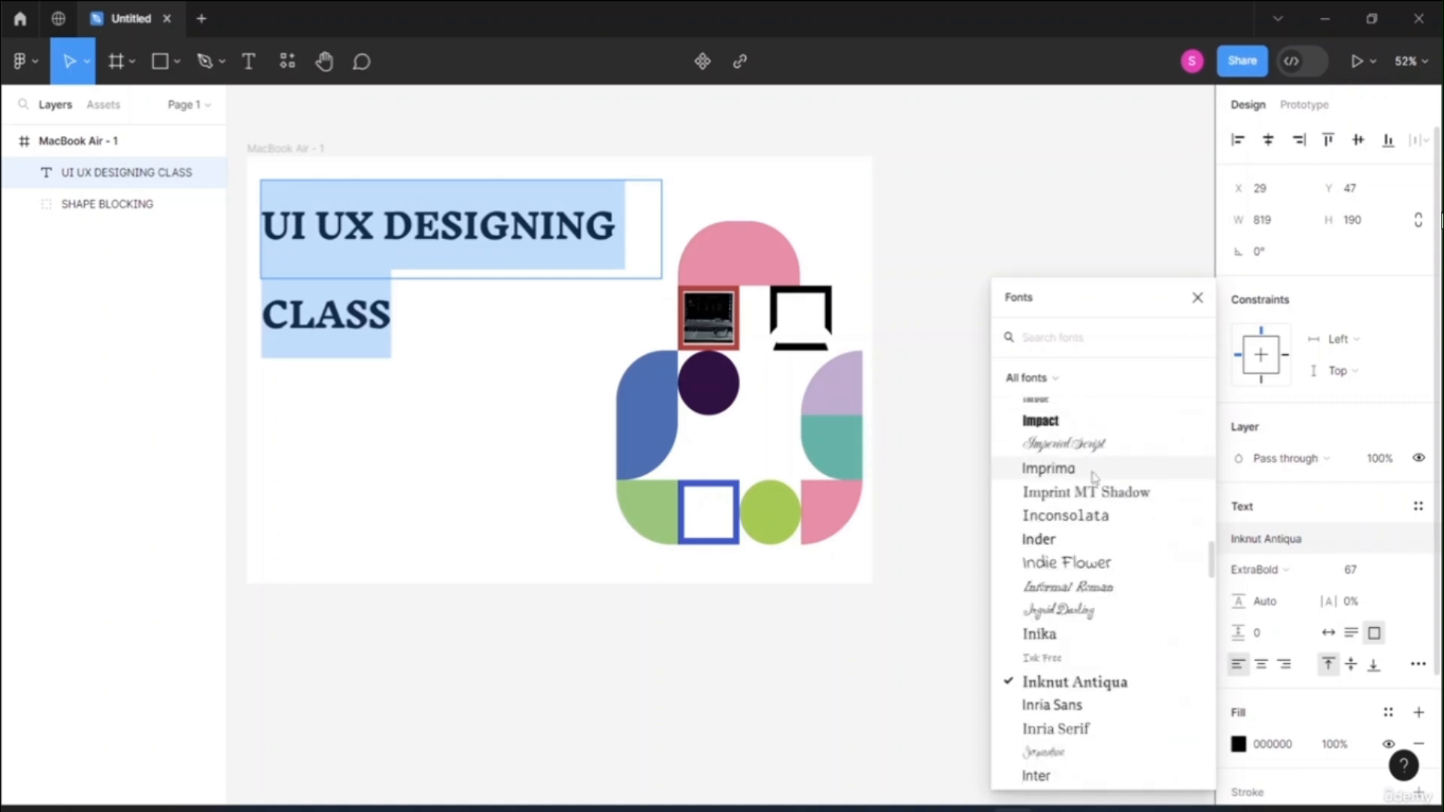
{"action": "left_click", "coordinate": [1073, 429]}
- Recolour the "UI UX DESIGNING CLASS" heading with the olive-yellow fill BBB518 at 66% opacity
{"action": "double_click", "coordinate": [586, 229]}
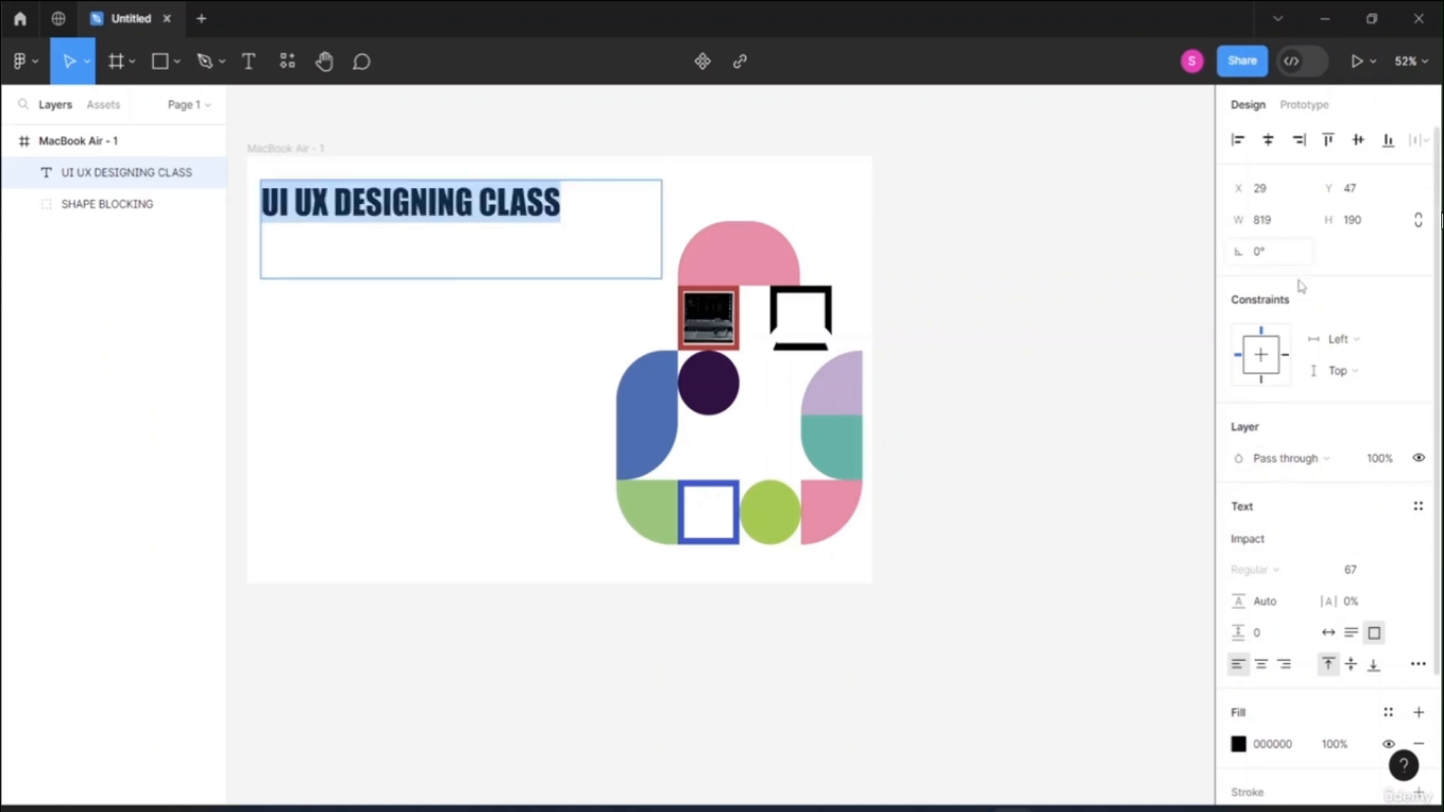
{"action": "scroll", "coordinate": [1305, 527], "scroll_direction": "down", "scroll_amount": 3}
{"action": "left_click", "coordinate": [1238, 591]}
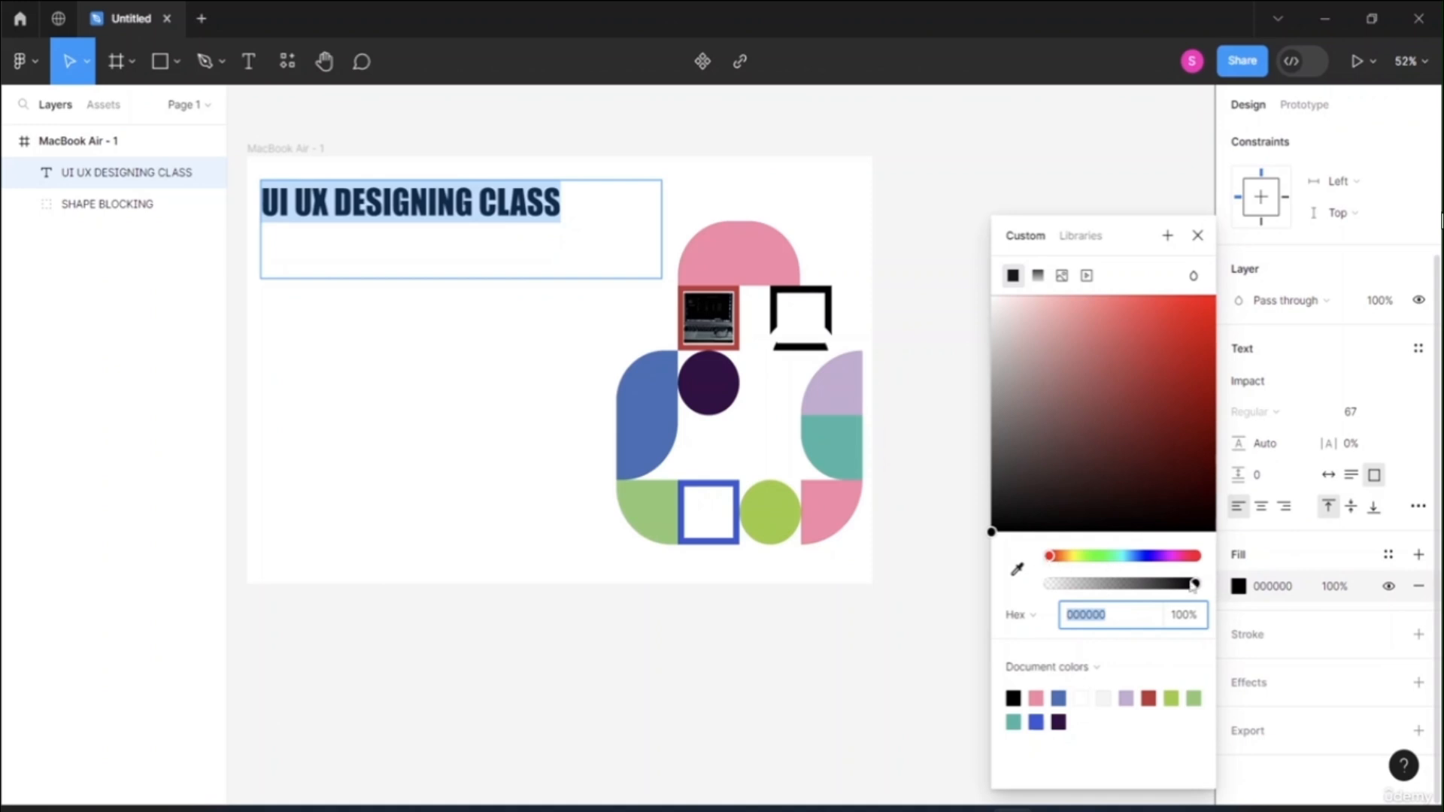
{"action": "left_click_drag", "start_coordinate": [1193, 585], "coordinate": [1076, 564]}
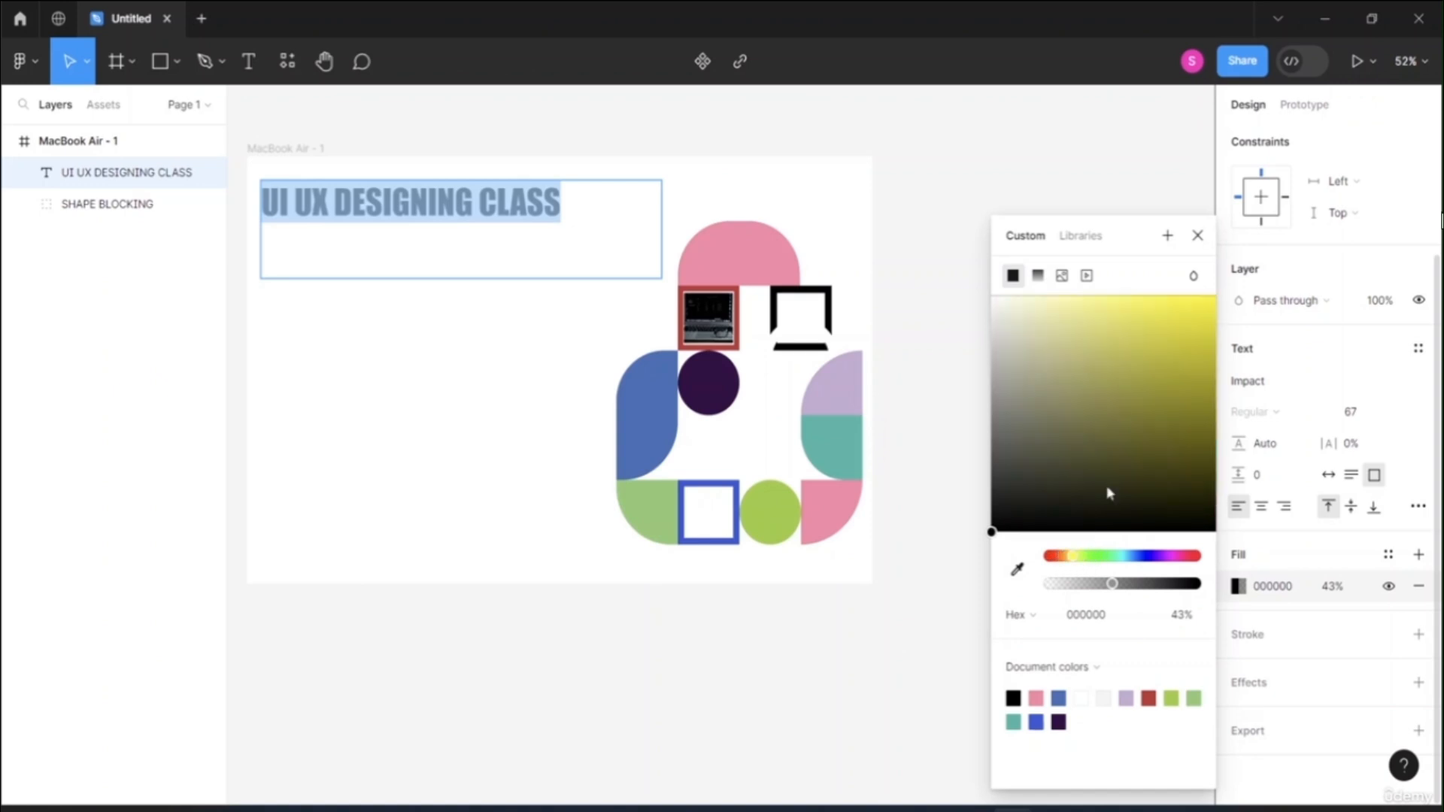
{"action": "left_click", "coordinate": [1132, 399]}
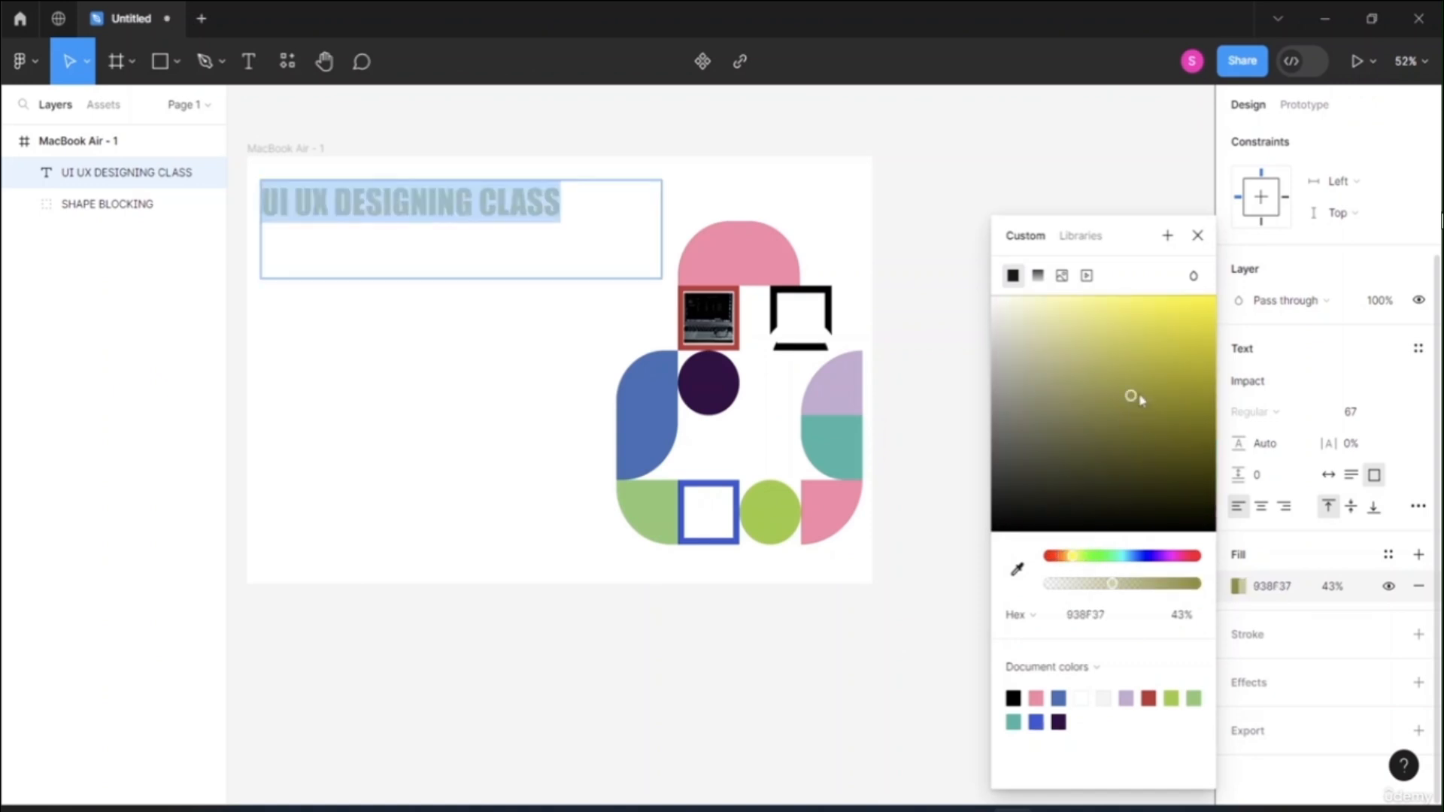
{"action": "left_click_drag", "start_coordinate": [1132, 397], "coordinate": [1189, 368]}
{"action": "left_click_drag", "start_coordinate": [1113, 585], "coordinate": [1147, 589]}
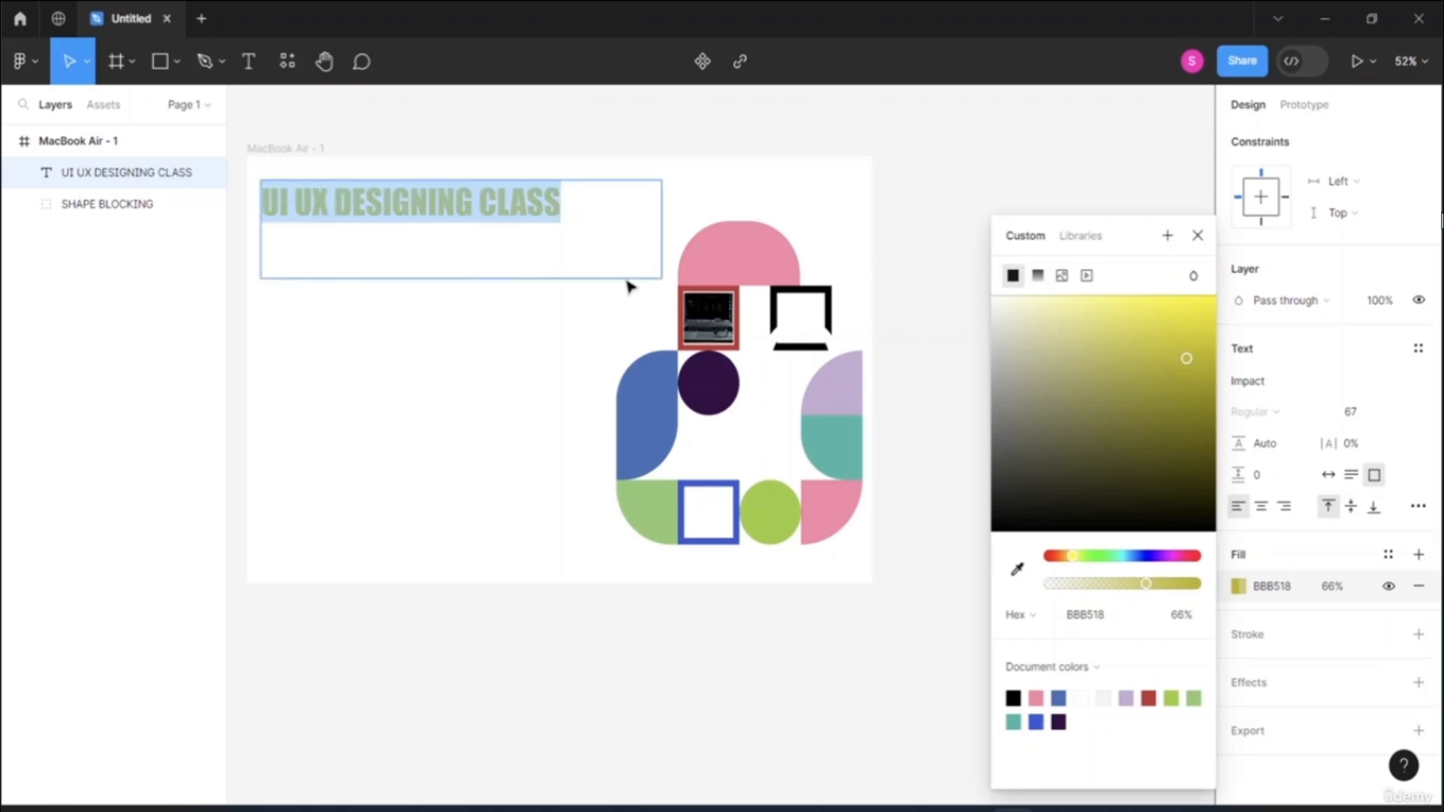
{"action": "left_click", "coordinate": [617, 254]}
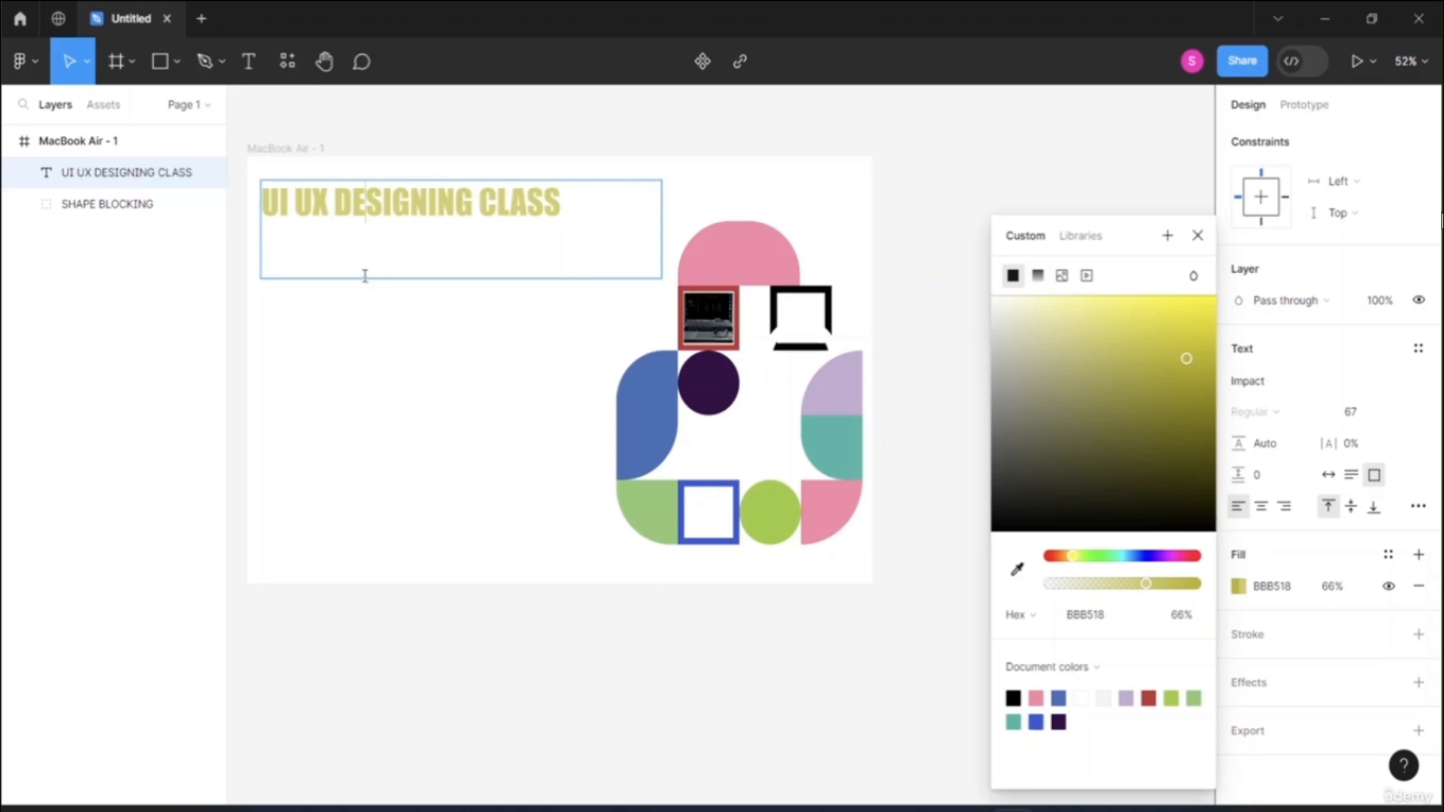
{"action": "left_click", "coordinate": [248, 61]}
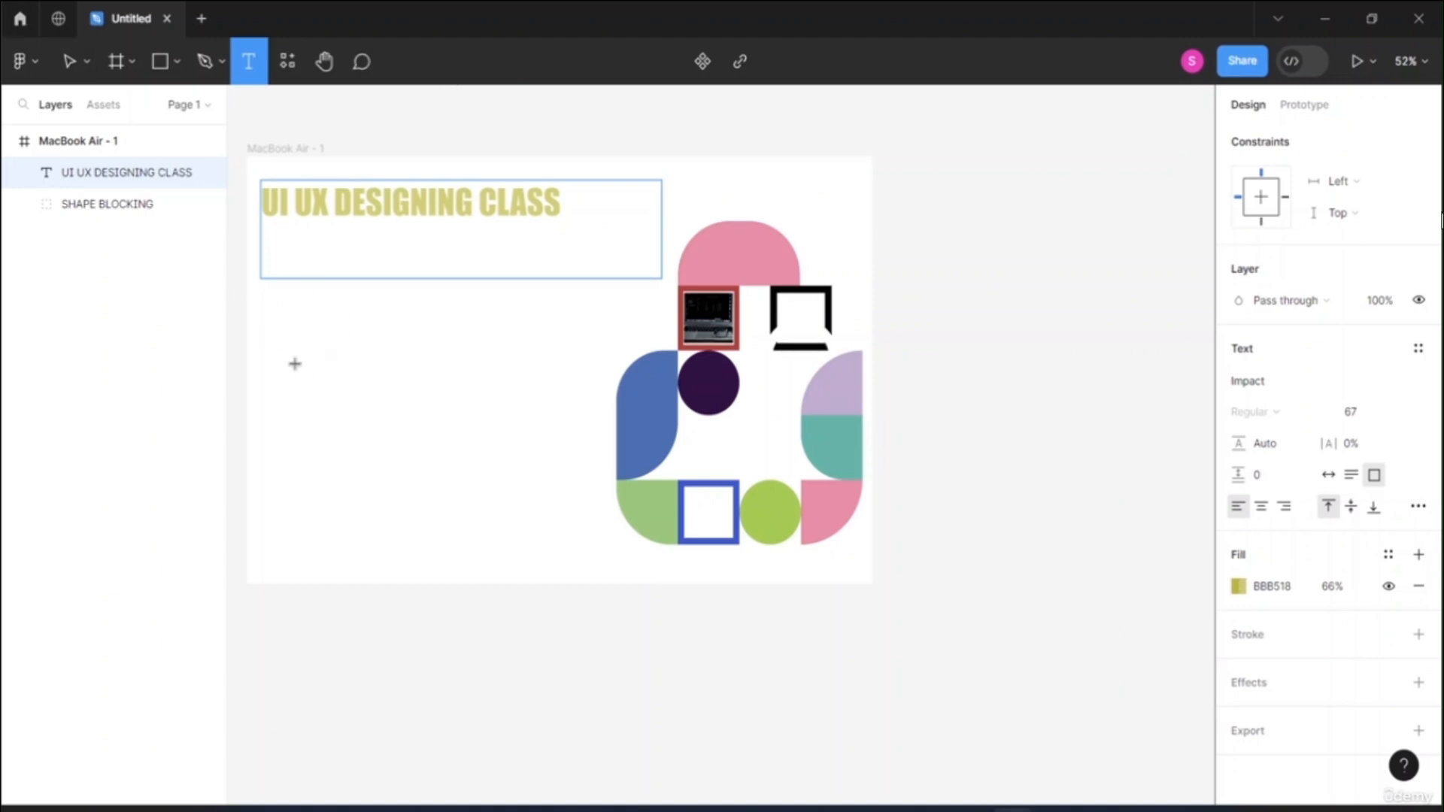
{"action": "left_click_drag", "start_coordinate": [267, 331], "coordinate": [604, 502]}
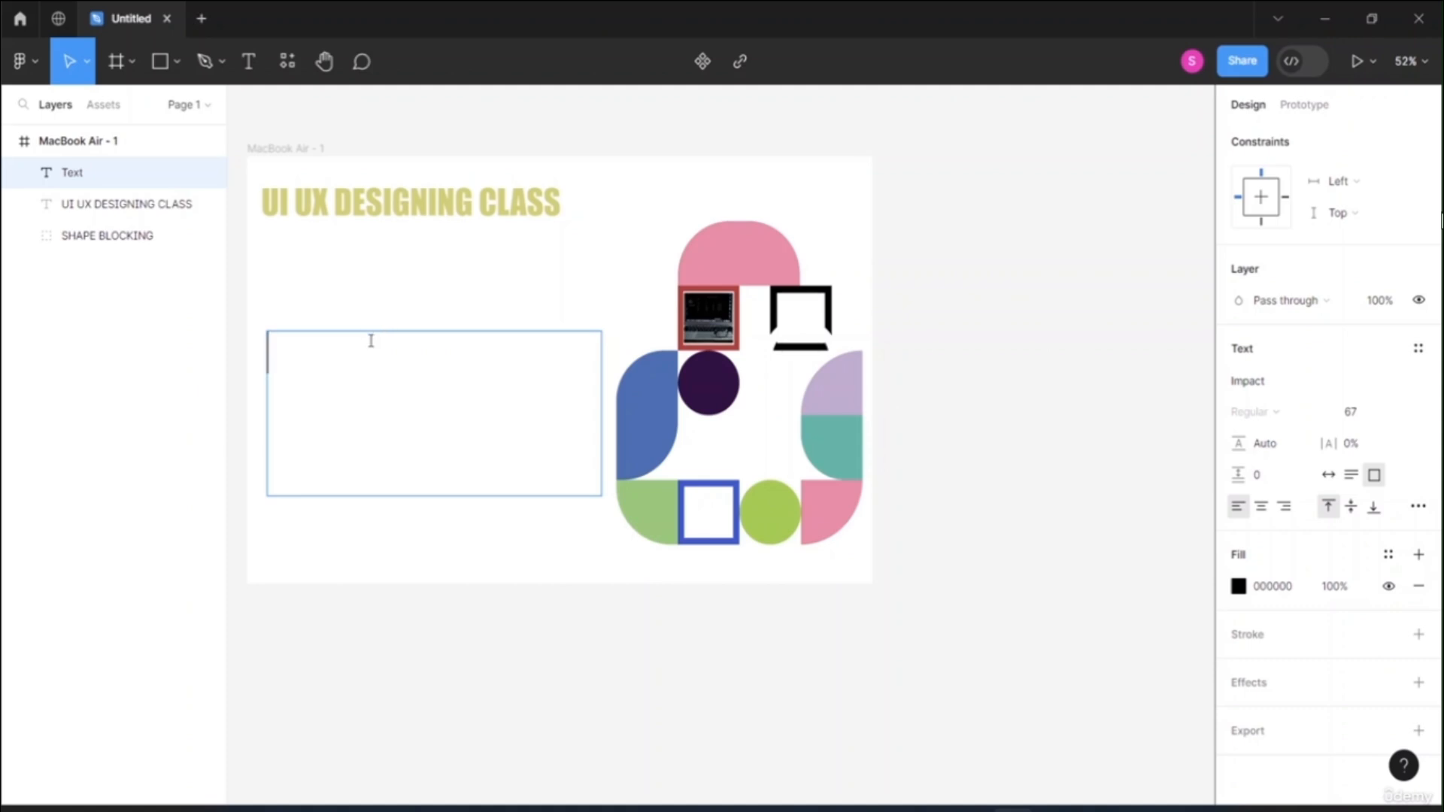
{"action": "key", "text": "Escape"}
- Add a text box below the heading, beside the shape composition, reading "UNLEASH YOUR POWER OF DESIGNING" on two lines, breaking after "POWER"
{"action": "left_click", "coordinate": [249, 61]}
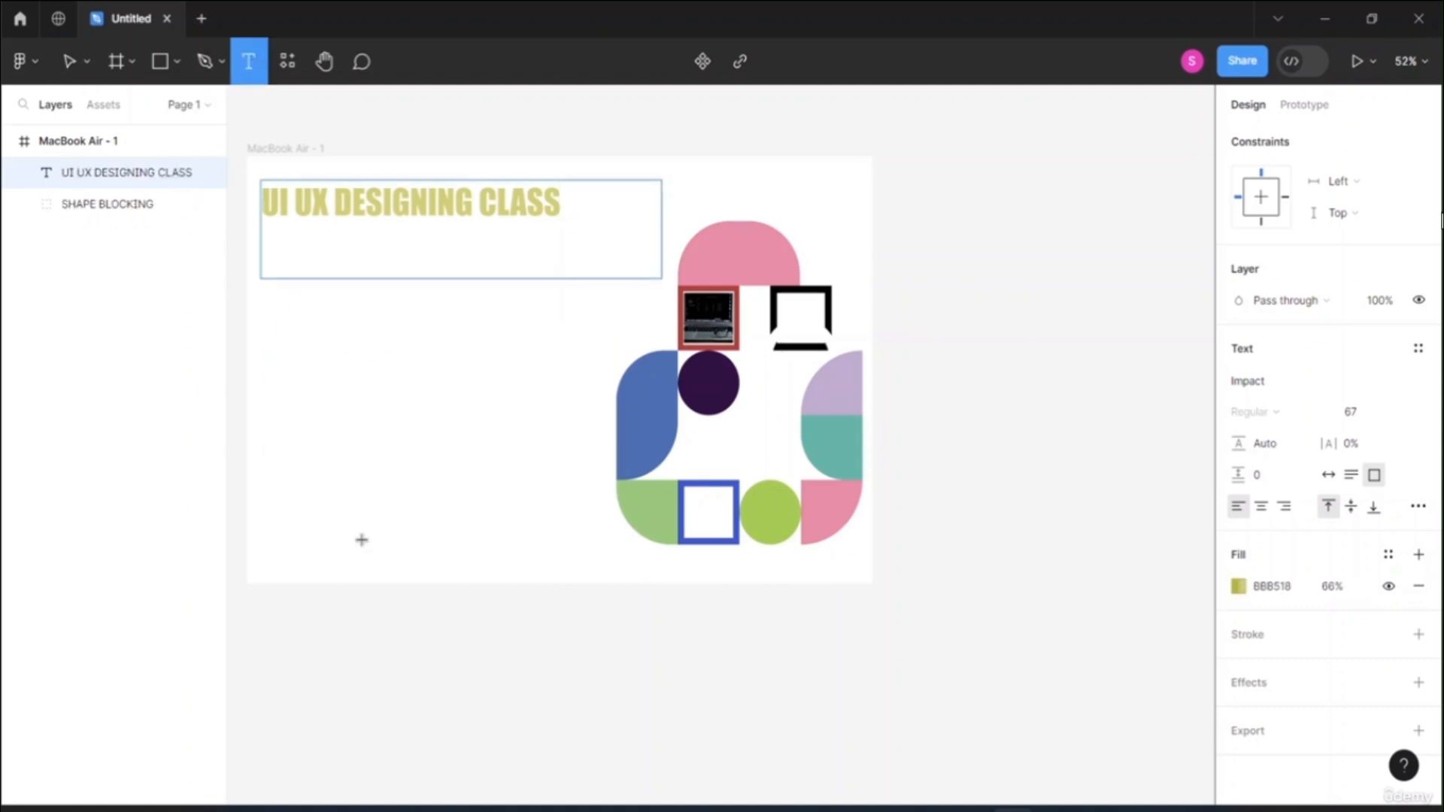
{"action": "left_click_drag", "start_coordinate": [273, 305], "coordinate": [600, 408]}
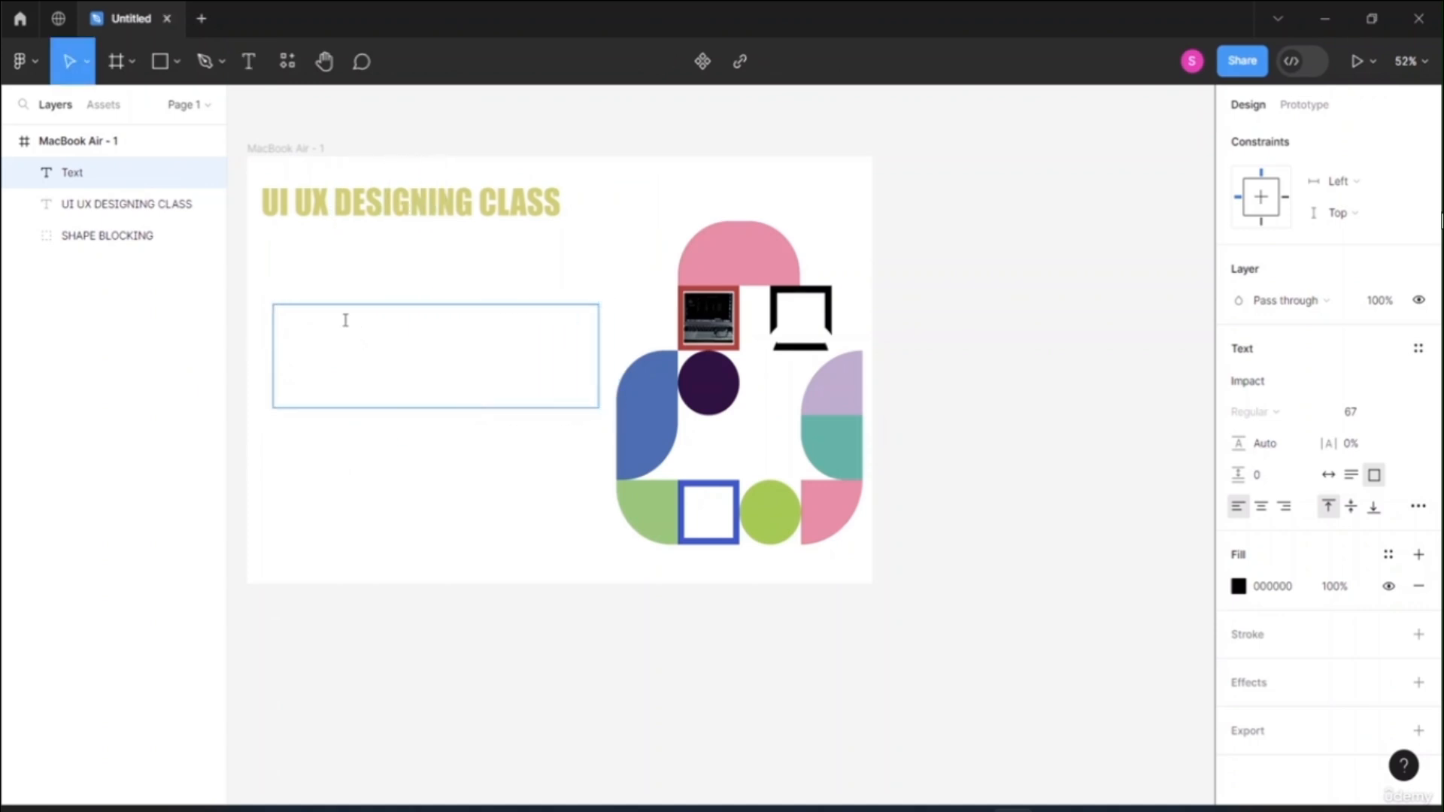
{"action": "type", "text": "UNLE"}
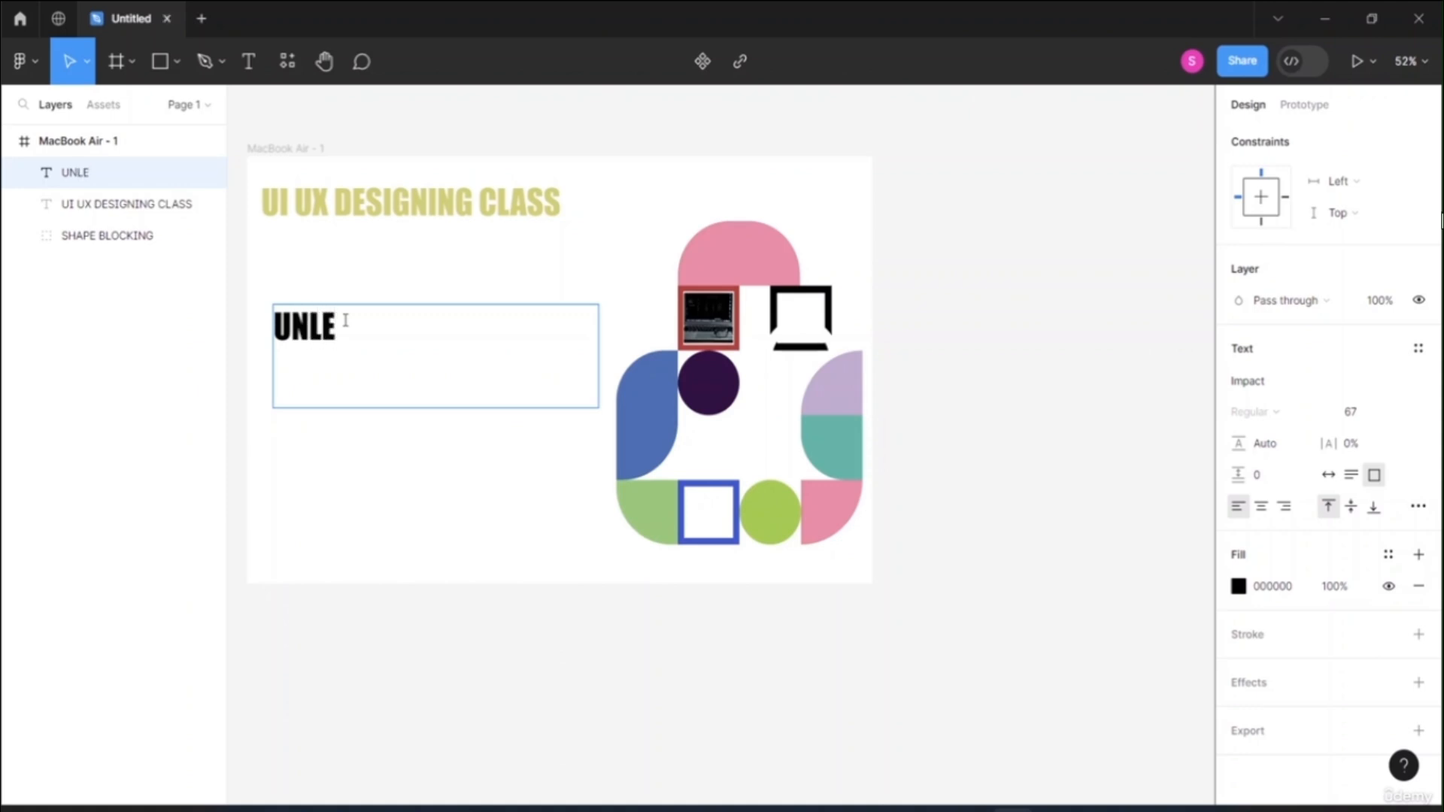
{"action": "type", "text": "ash"}
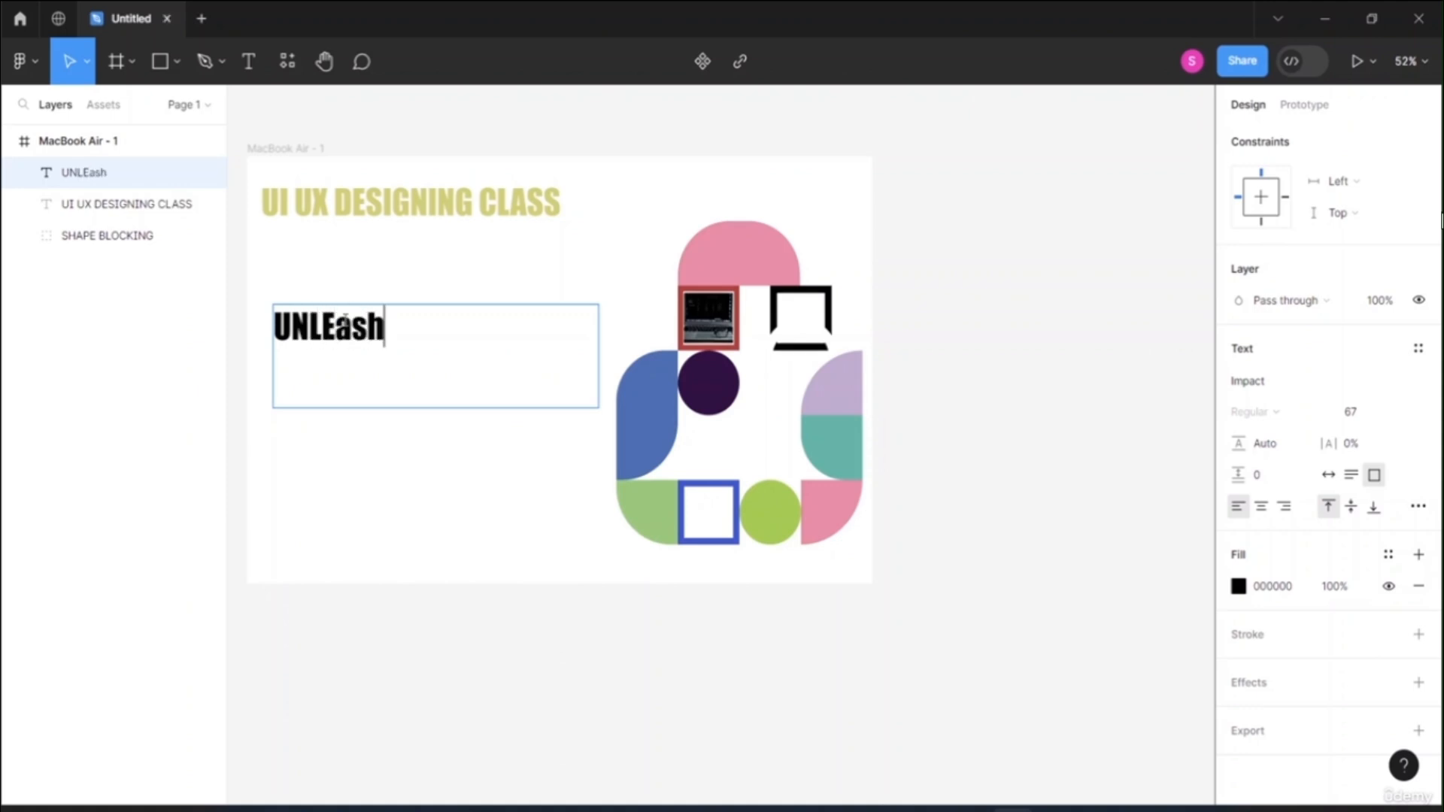
{"action": "key", "text": "BackSpace"}
{"action": "key", "text": "BackSpace"}
{"action": "key", "text": "BackSpace"}
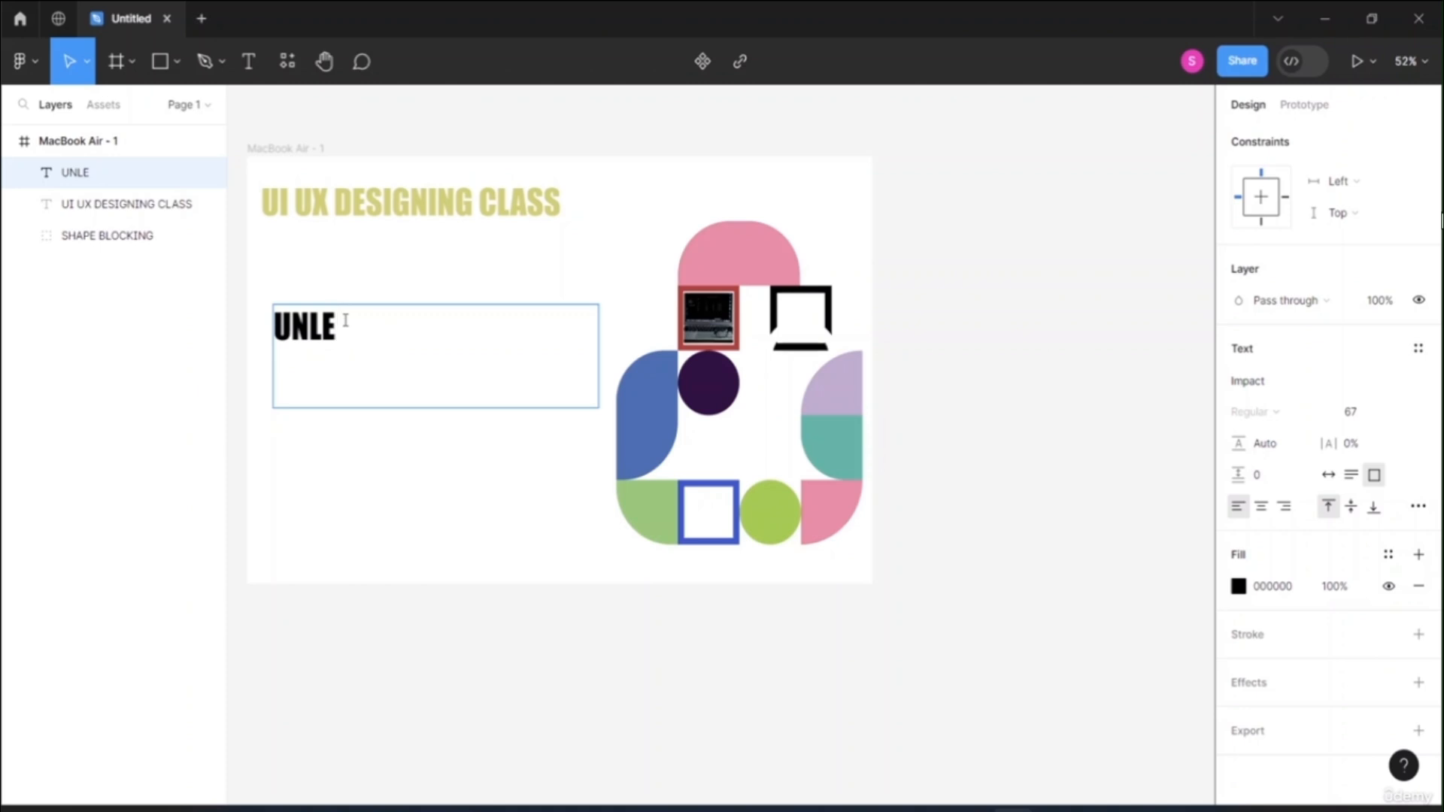
{"action": "type", "text": "ASH YOUR"}
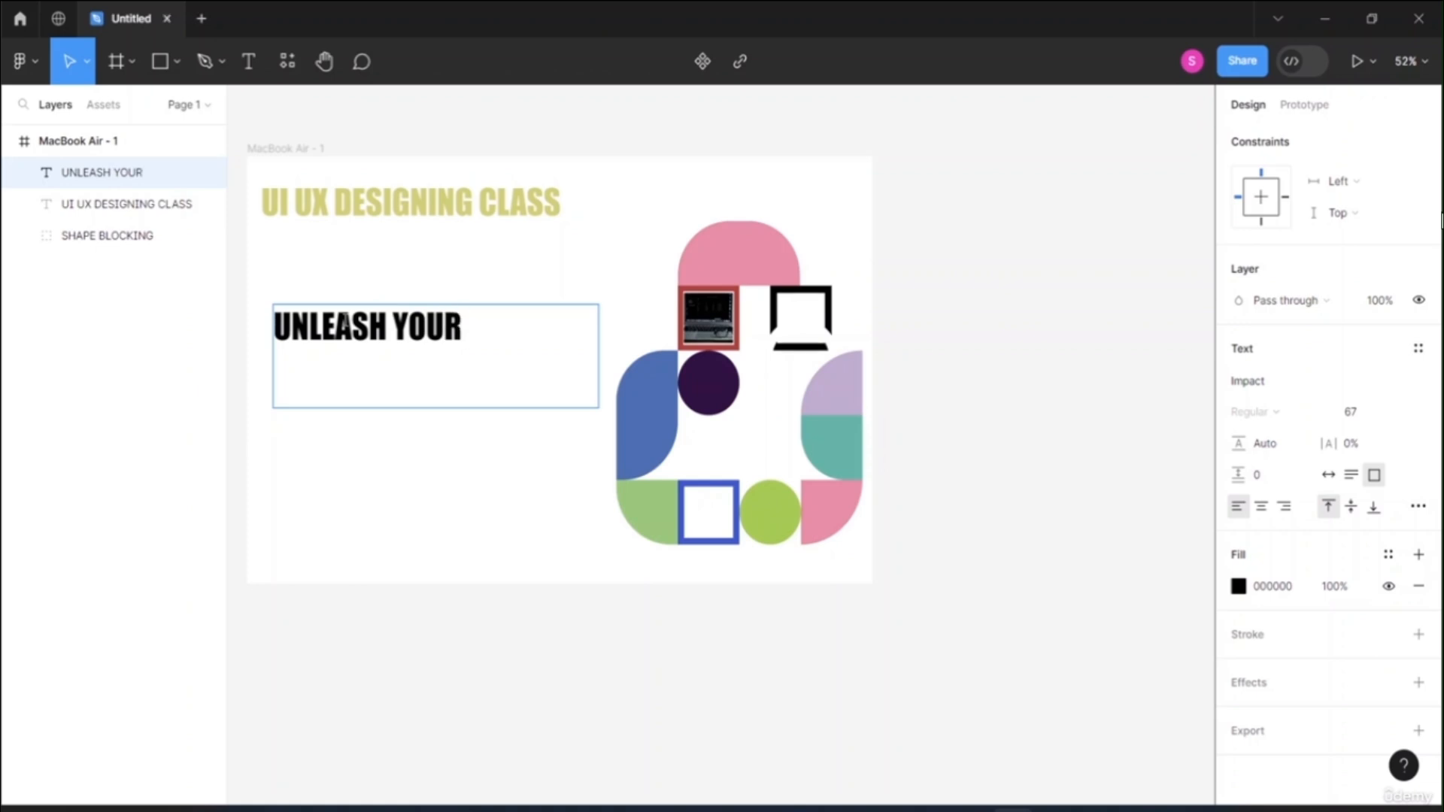
{"action": "type", "text": " PO"}
{"action": "key", "text": "BackSpace"}
{"action": "type", "text": "PO"}
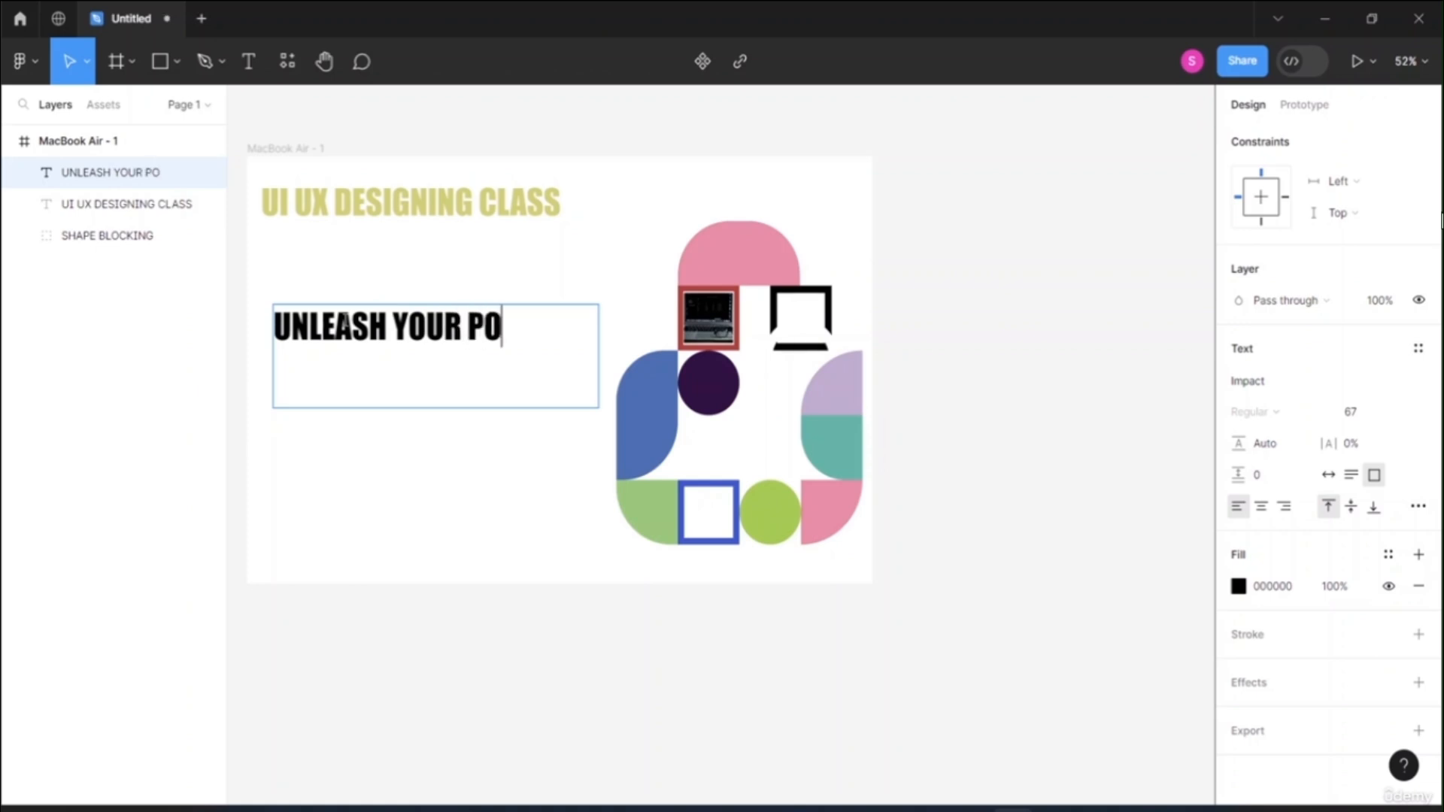
{"action": "type", "text": "WETR"}
{"action": "key", "text": "BackSpace"}
{"action": "key", "text": "BackSpace"}
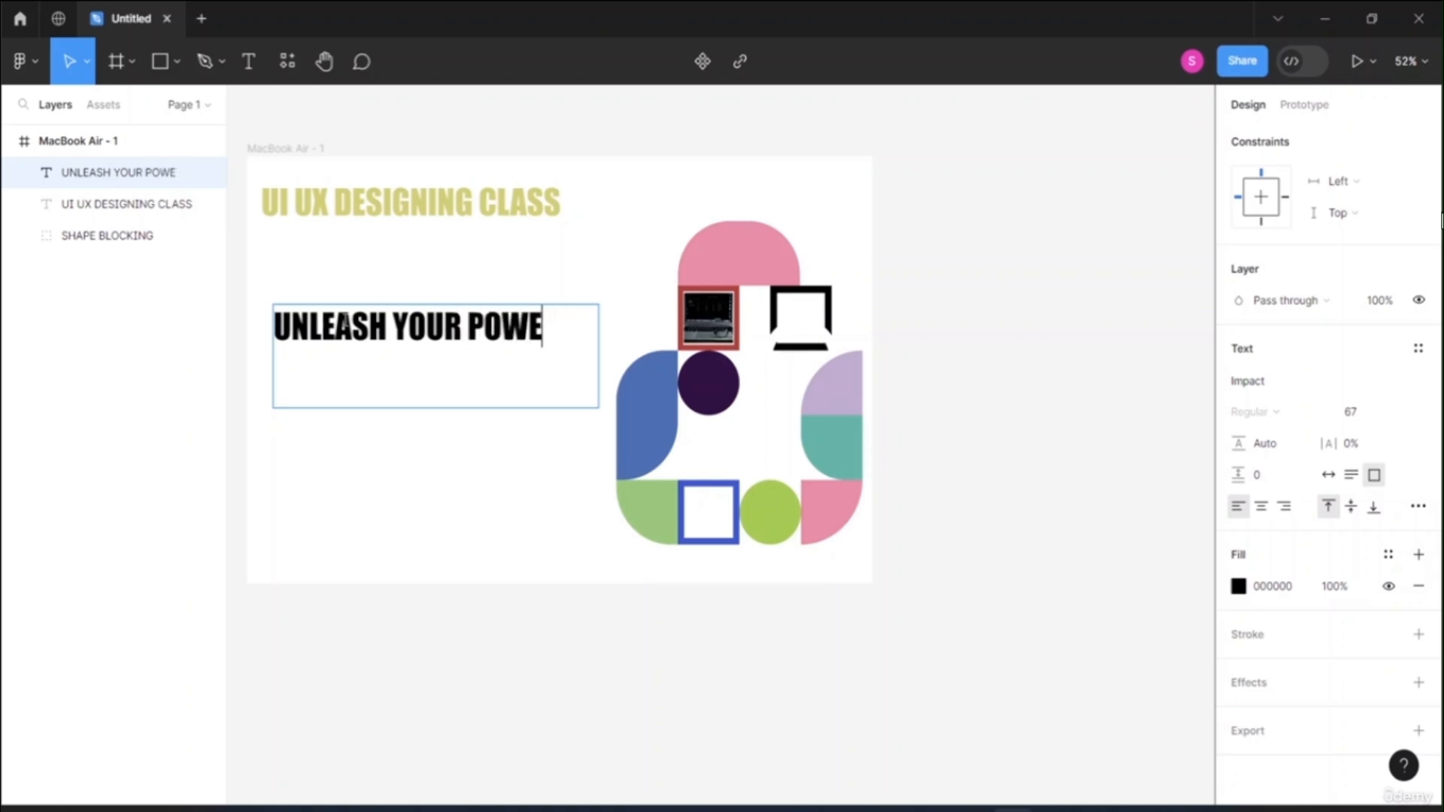
{"action": "type", "text": "R"}
{"action": "key", "text": "Return"}
{"action": "type", "text": "OF DES"}
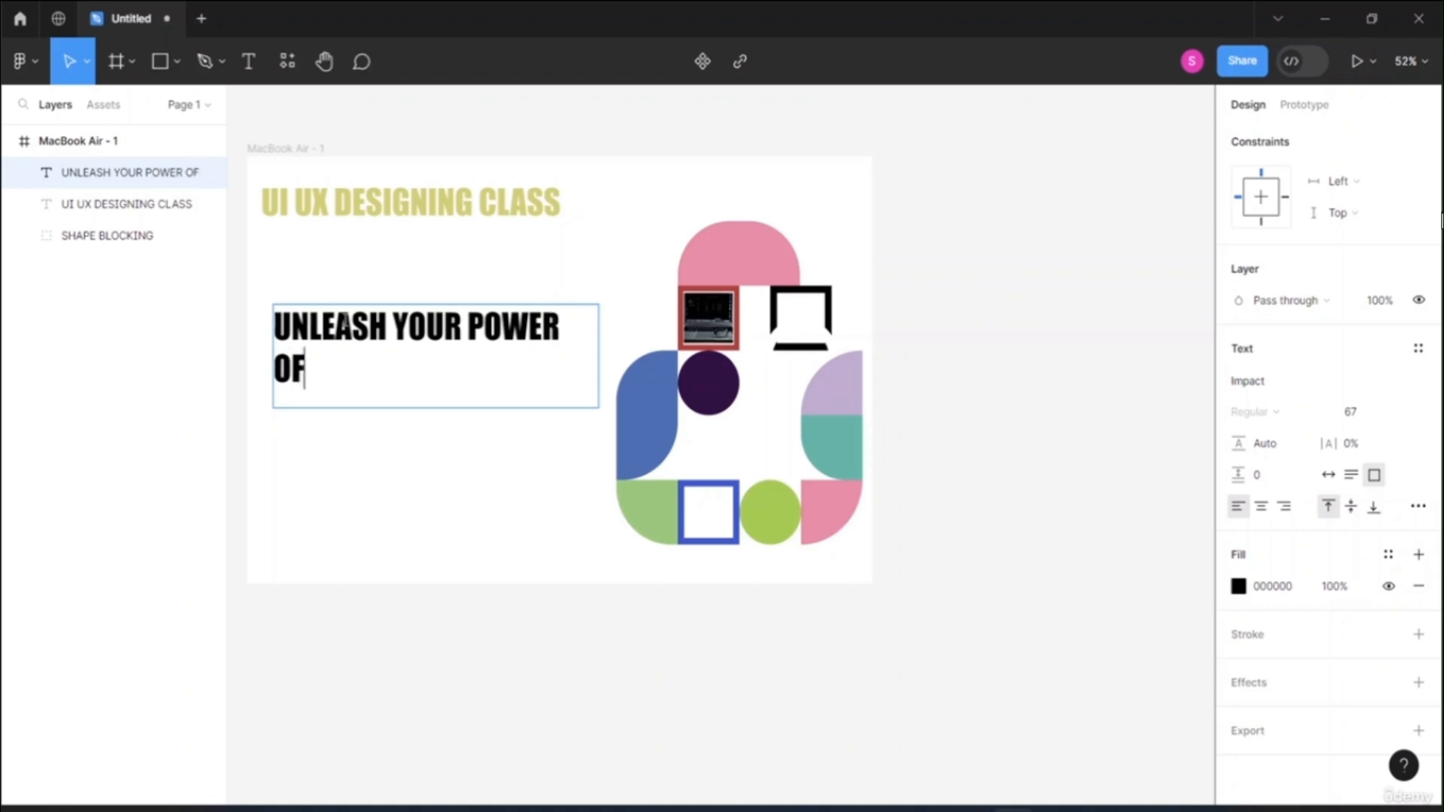
{"action": "type", "text": "IGNING"}
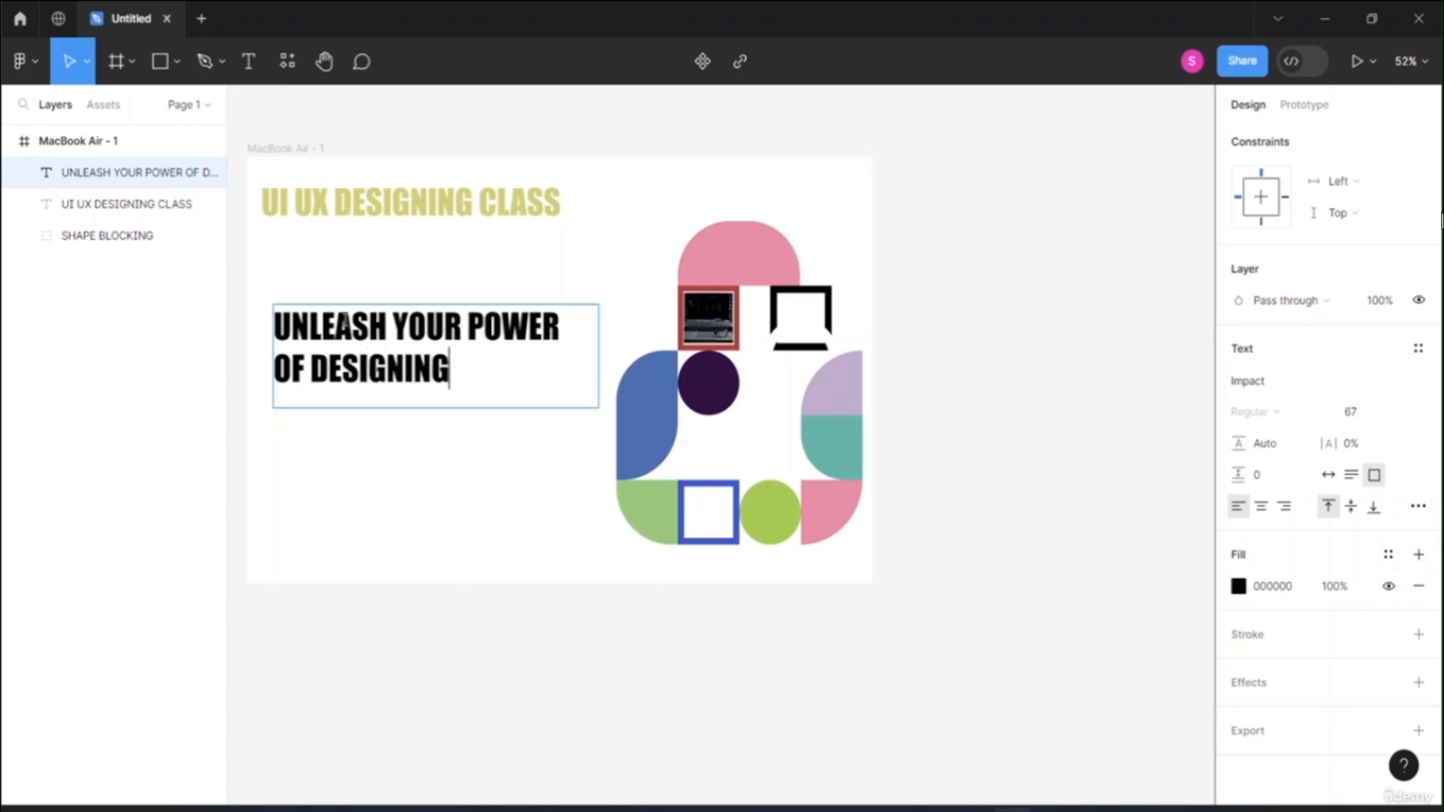
- Centre-align both lines of the "UNLEASH YOUR POWER OF DESIGNING" text within its box
{"action": "left_click_drag", "start_coordinate": [452, 378], "coordinate": [264, 328]}
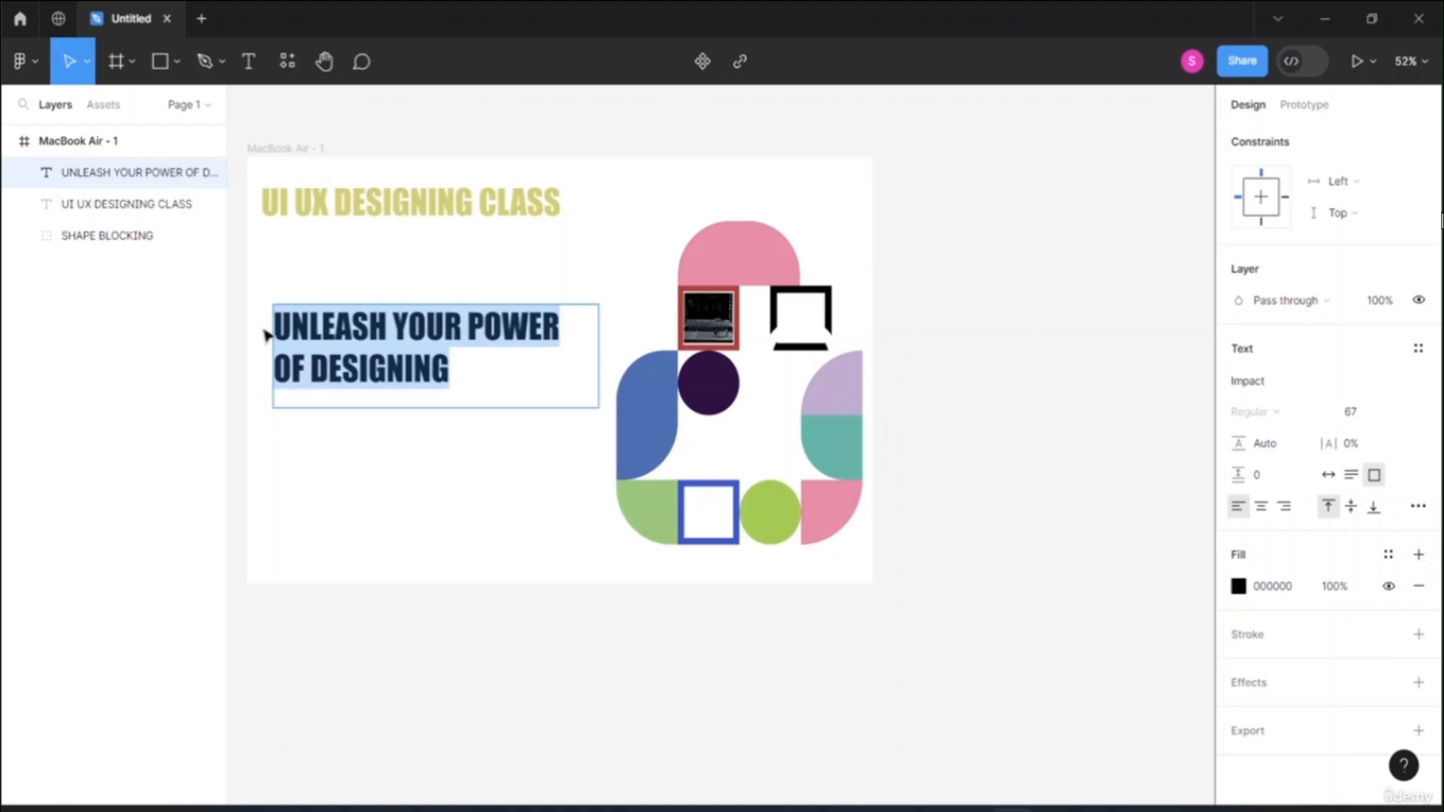
{"action": "left_click", "coordinate": [1265, 509]}
{"action": "double_click", "coordinate": [533, 374]}
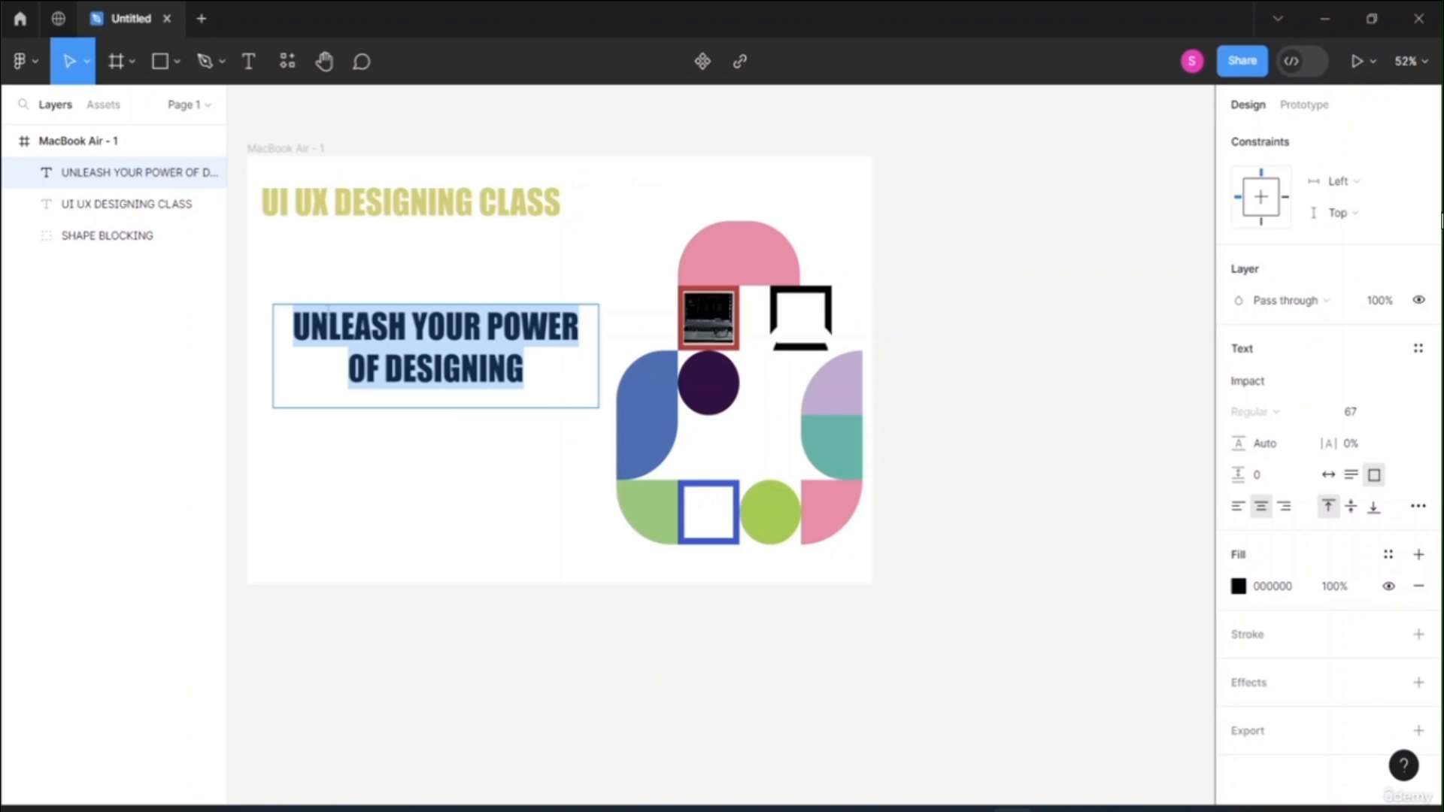
{"action": "left_click", "coordinate": [583, 385]}
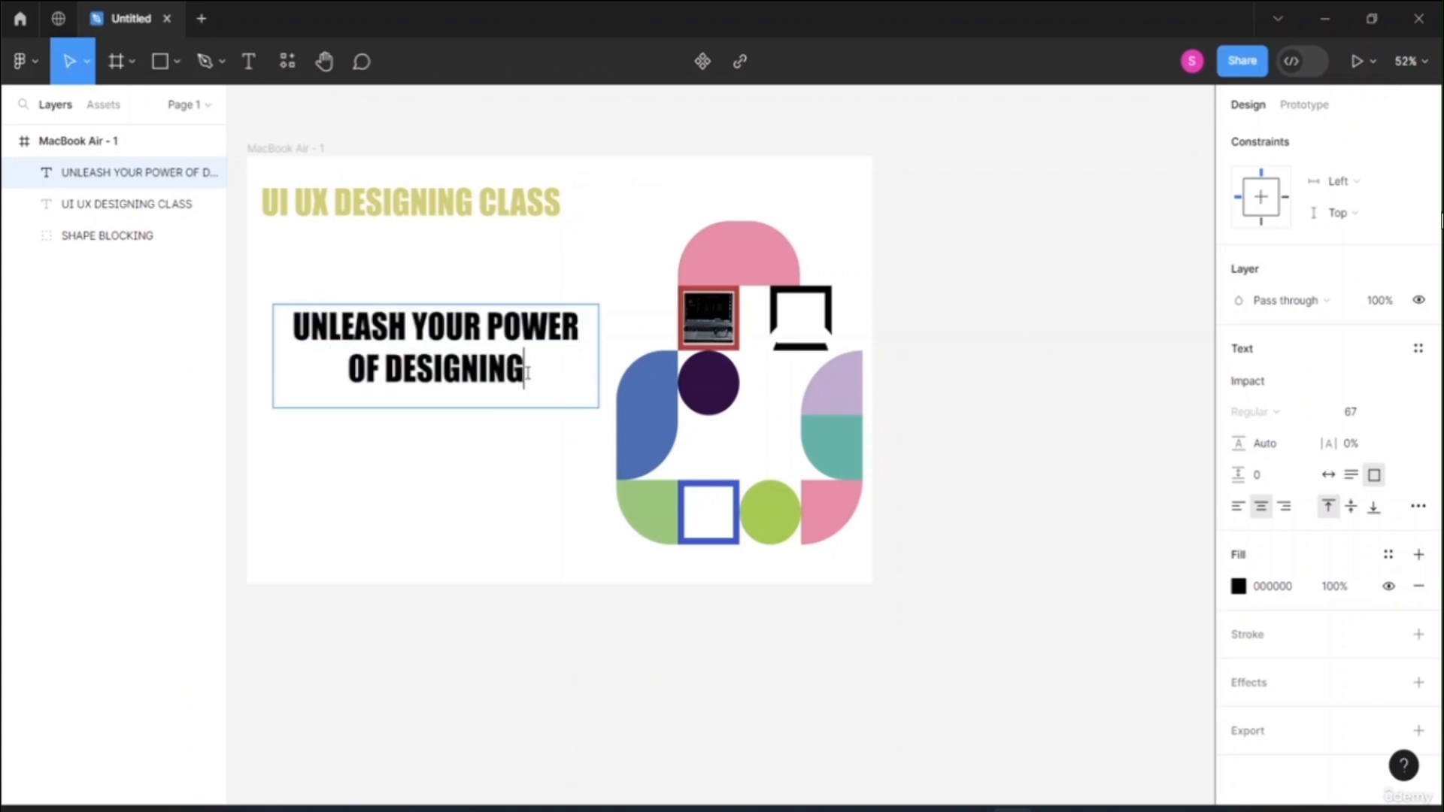
- Increase the letter spacing of the whole "UNLEASH YOUR POWER OF DESIGNING" text to 23.5%
{"action": "left_click_drag", "start_coordinate": [524, 374], "coordinate": [291, 309]}
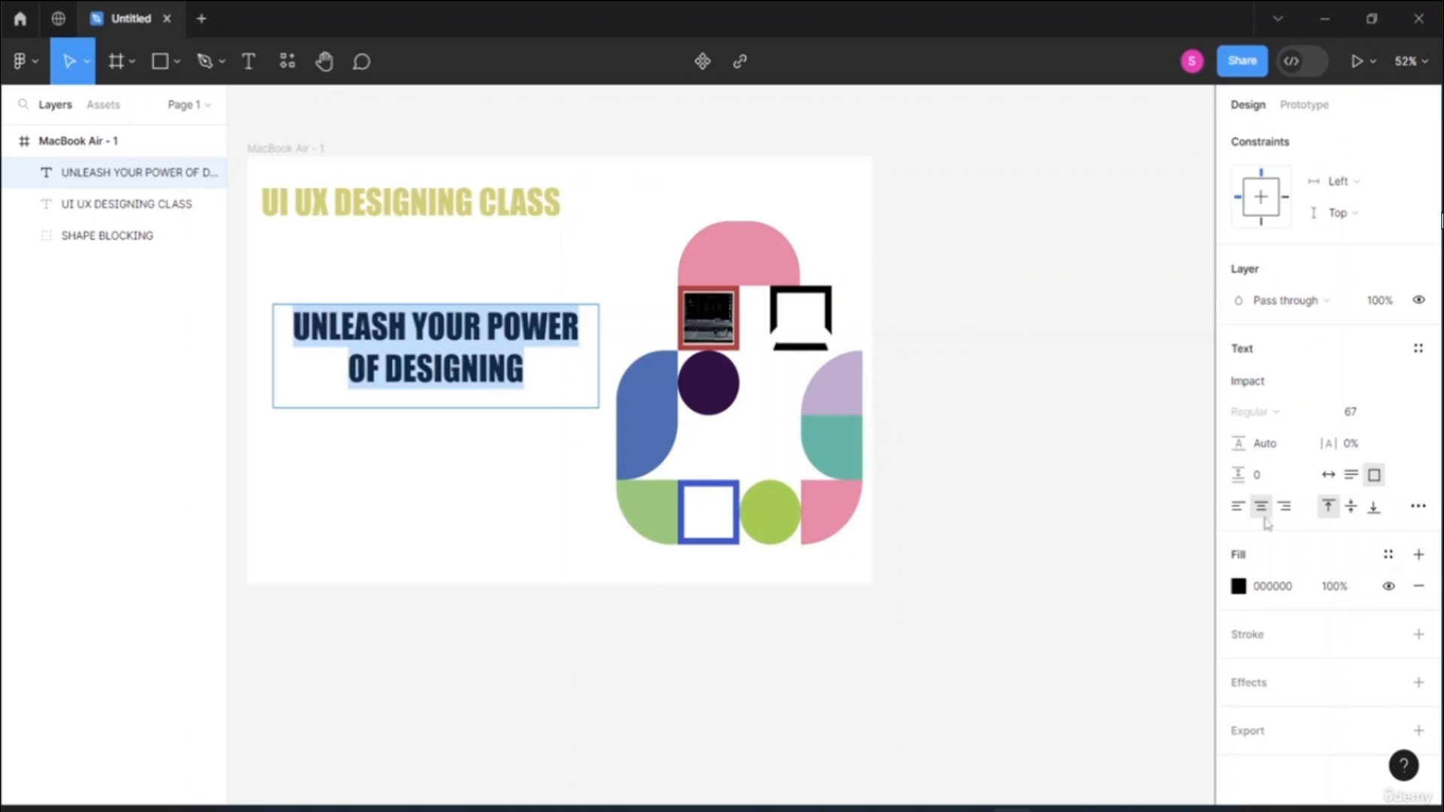
{"action": "left_click_drag", "start_coordinate": [1326, 444], "coordinate": [1369, 456]}
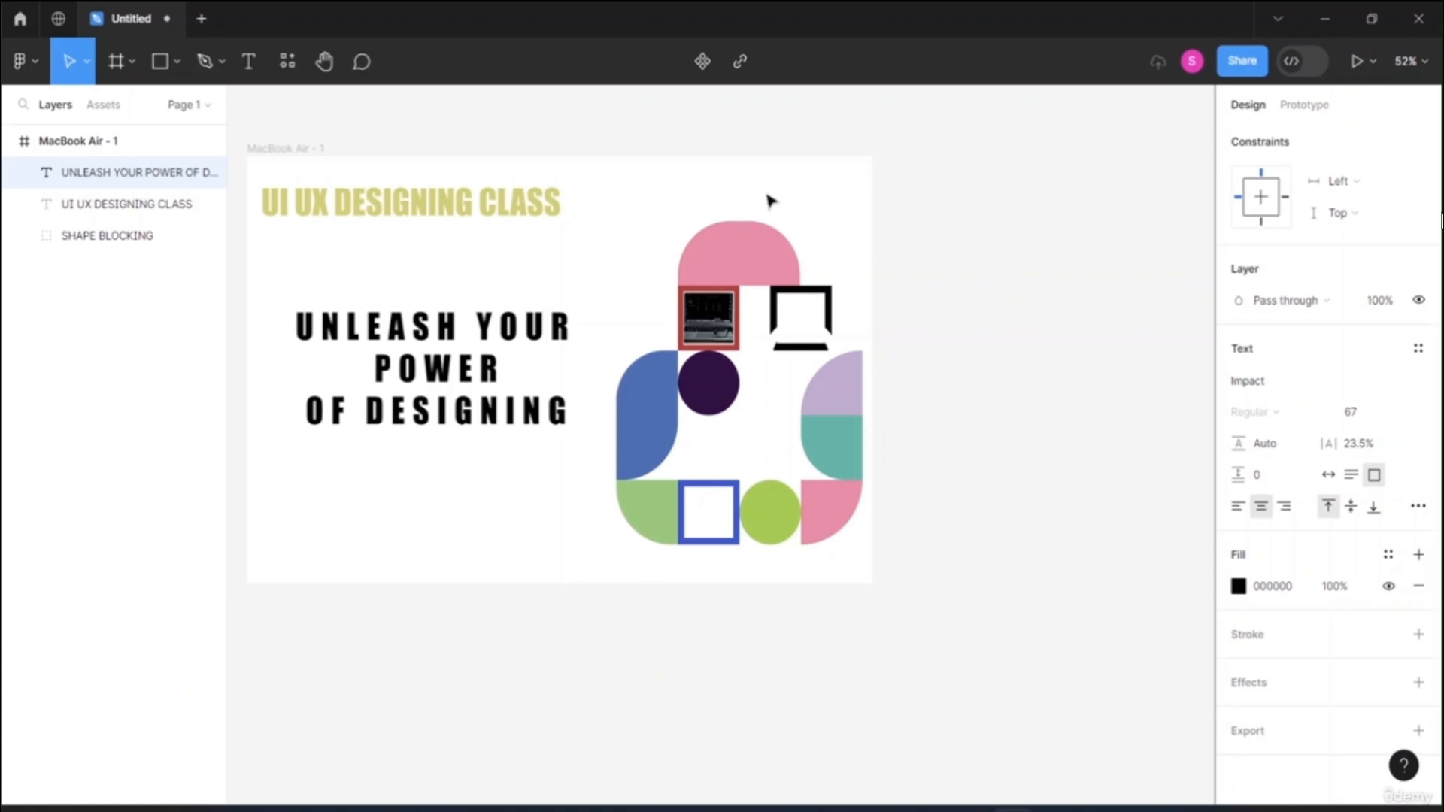
- Move the "UI UX DESIGNING CLASS" heading slightly to the right so it sits more centrally above the tagline
{"action": "double_click", "coordinate": [439, 213]}
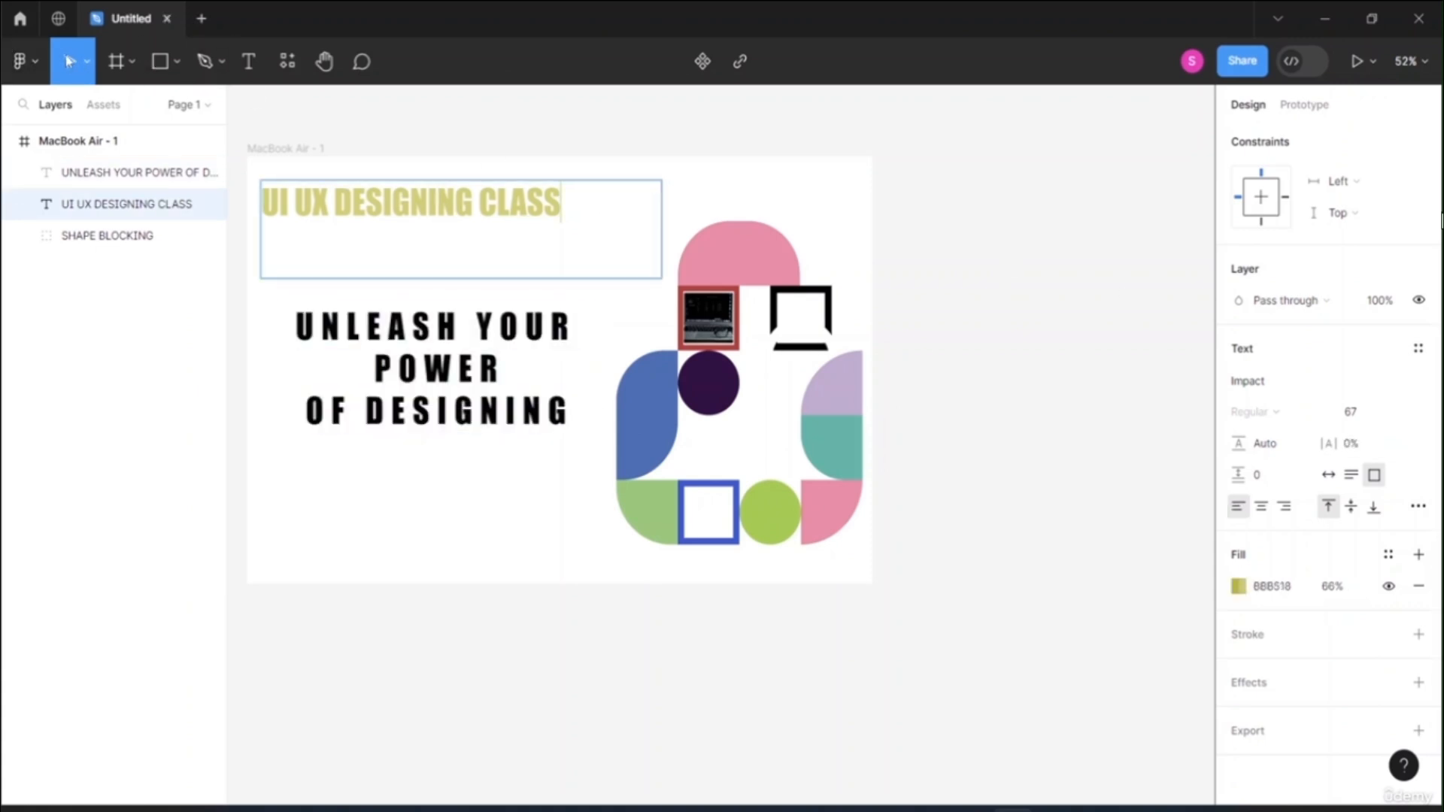
{"action": "left_click", "coordinate": [87, 64]}
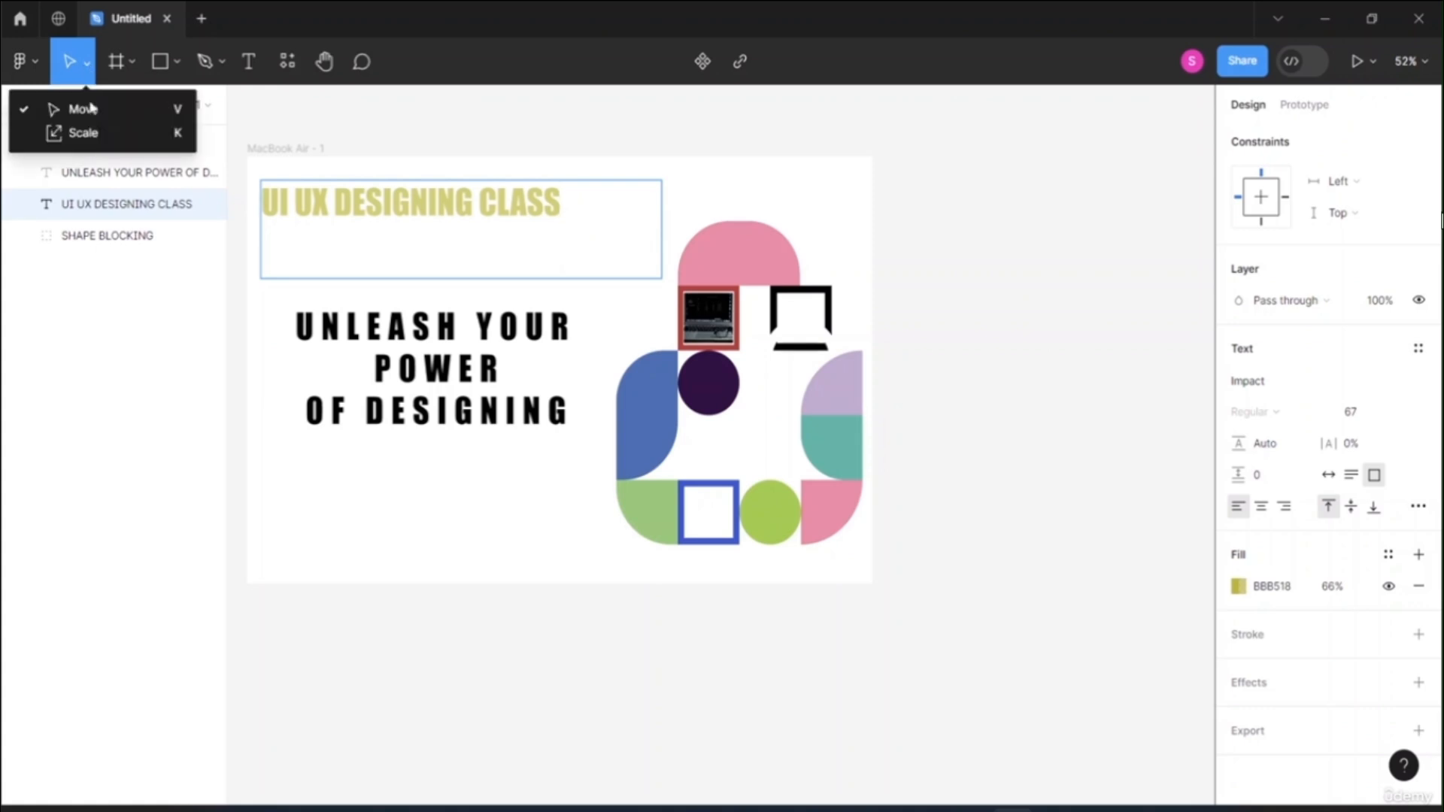
{"action": "left_click", "coordinate": [90, 108]}
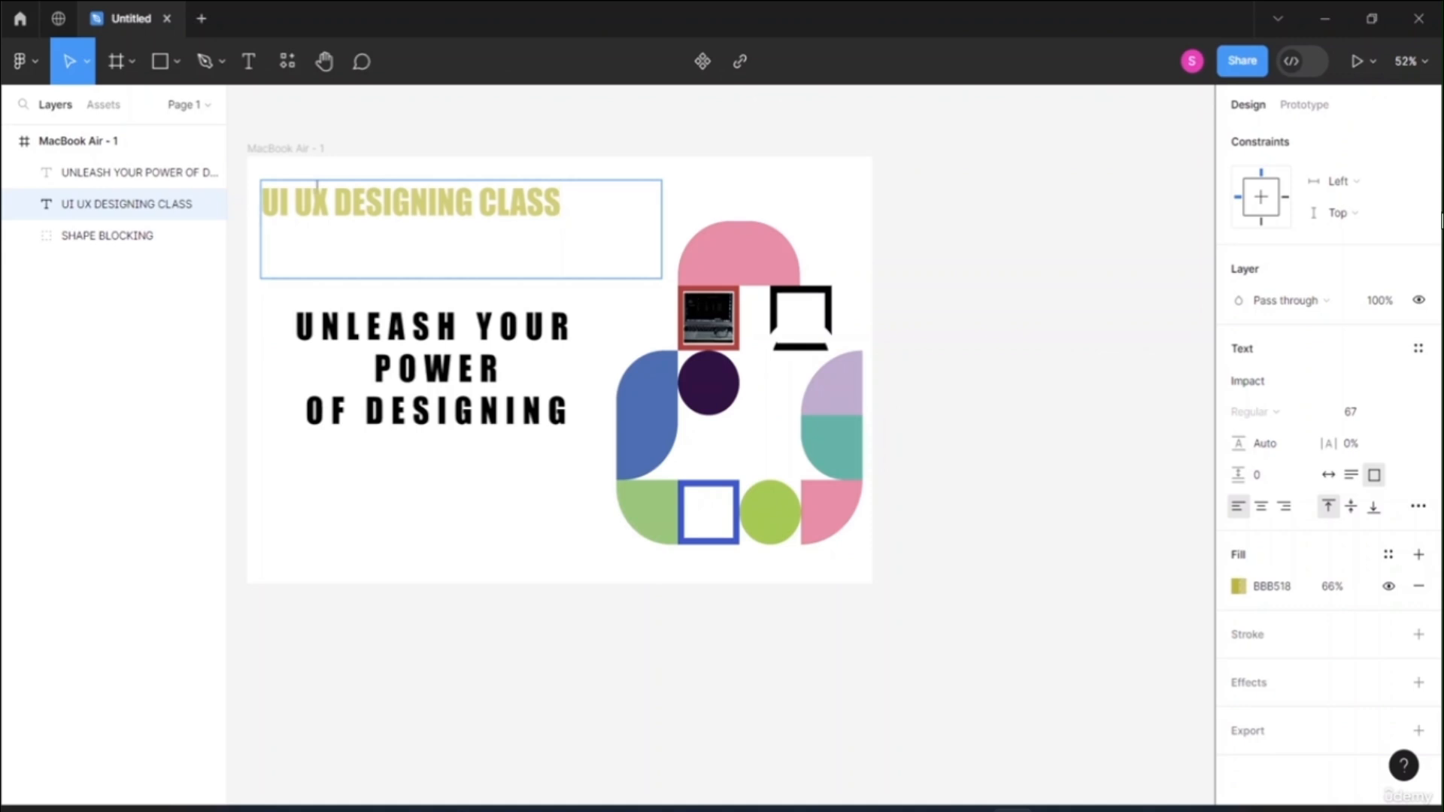
{"action": "key", "text": "Escape"}
{"action": "left_click", "coordinate": [342, 177]}
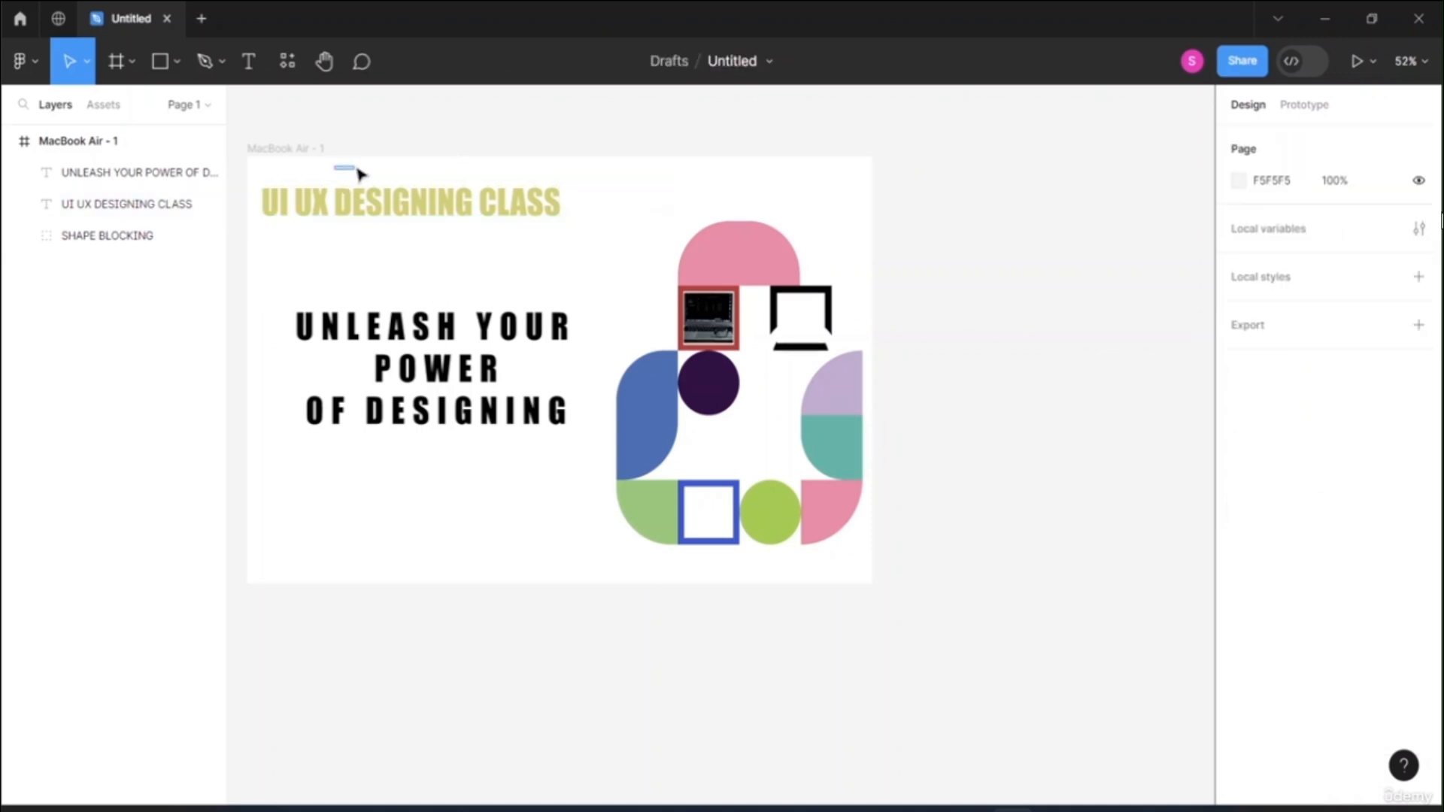
{"action": "left_click", "coordinate": [336, 190]}
{"action": "left_click_drag", "start_coordinate": [364, 216], "coordinate": [411, 218]}
{"action": "left_click", "coordinate": [428, 142]}
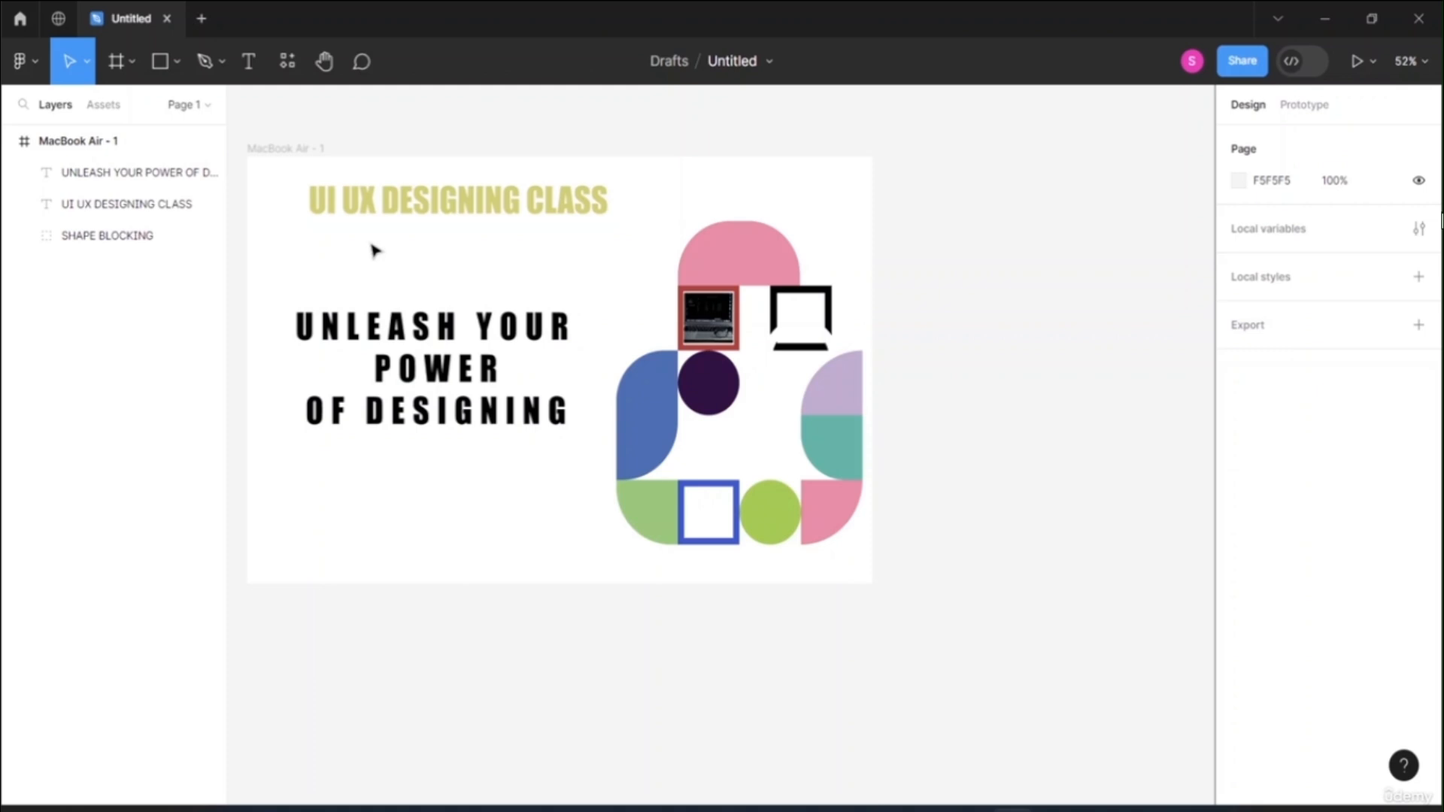
- Change the background fill of the MacBook Air - 1 frame to the pale pink F8EFEF
{"action": "left_click", "coordinate": [265, 150]}
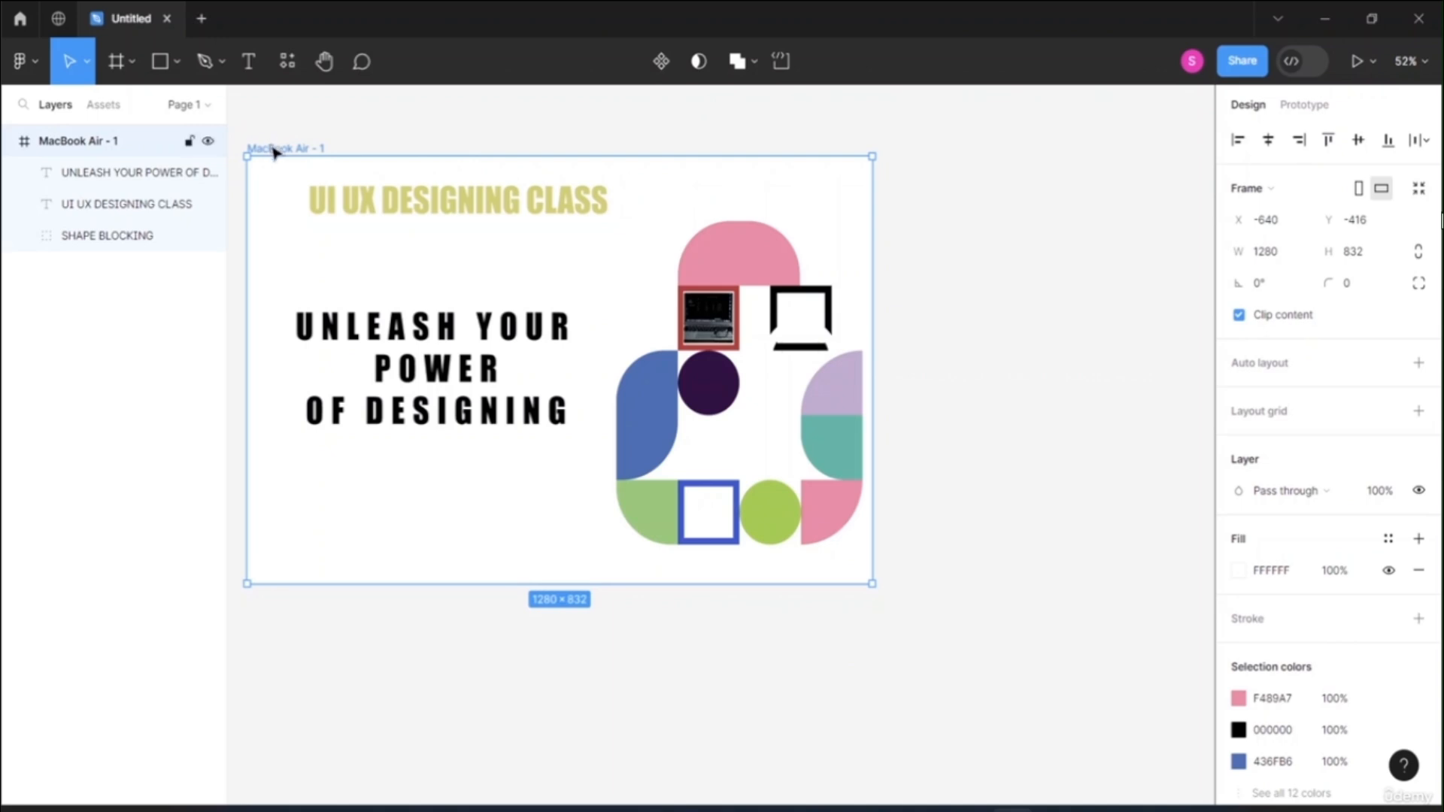
{"action": "scroll", "coordinate": [1313, 643], "scroll_direction": "down", "scroll_amount": 3}
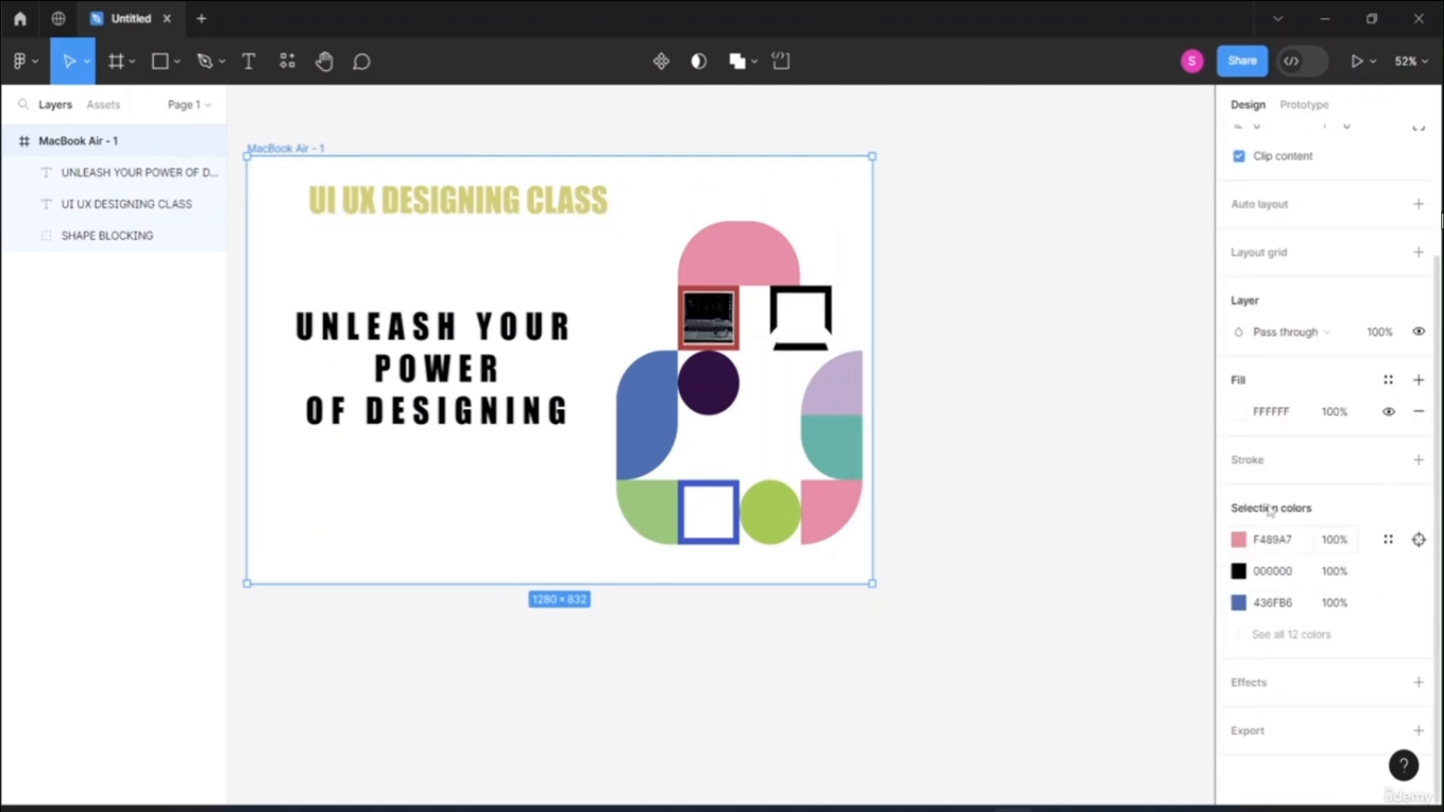
{"action": "scroll", "coordinate": [1269, 511], "scroll_direction": "up", "scroll_amount": 3}
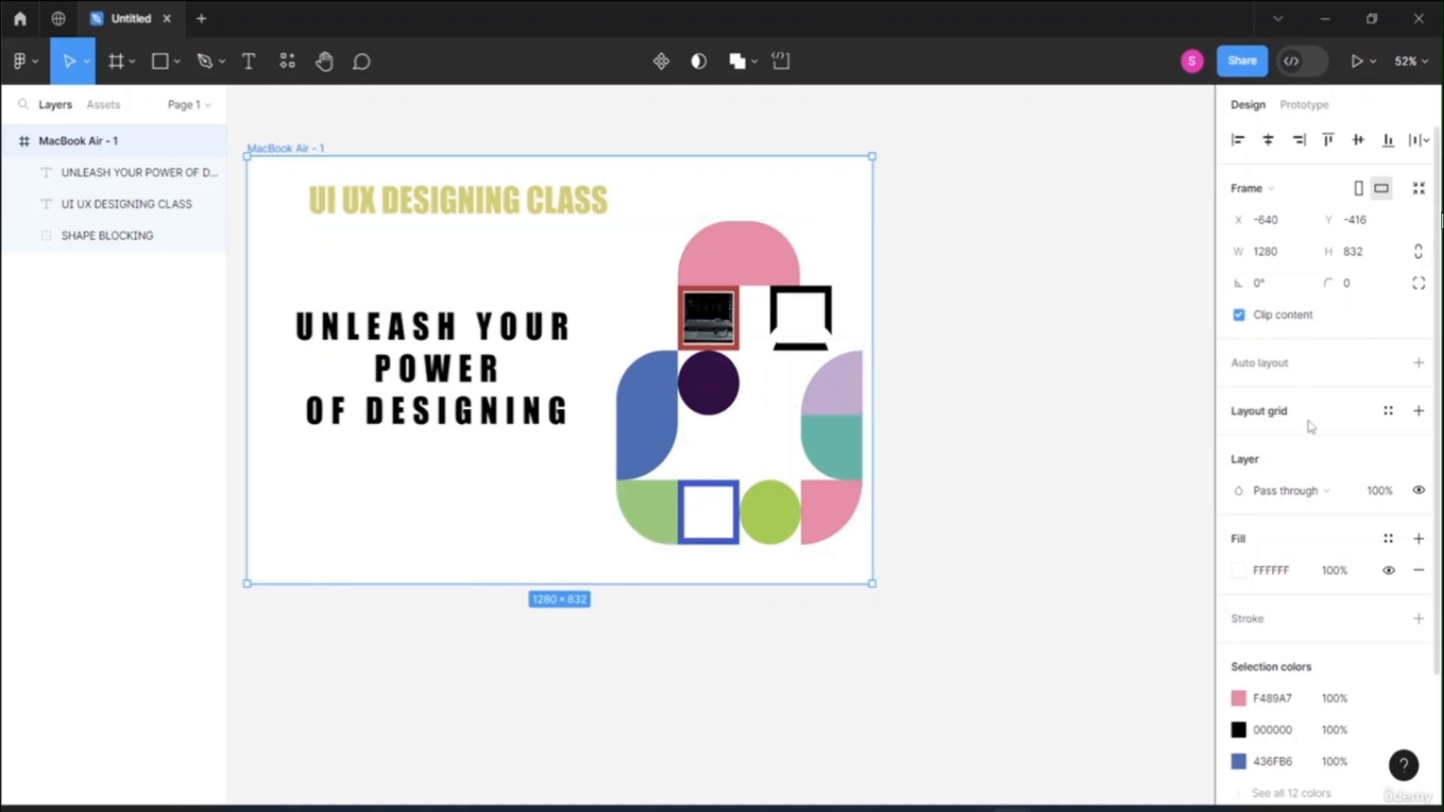
{"action": "left_click", "coordinate": [1242, 572]}
{"action": "left_click", "coordinate": [1118, 359]}
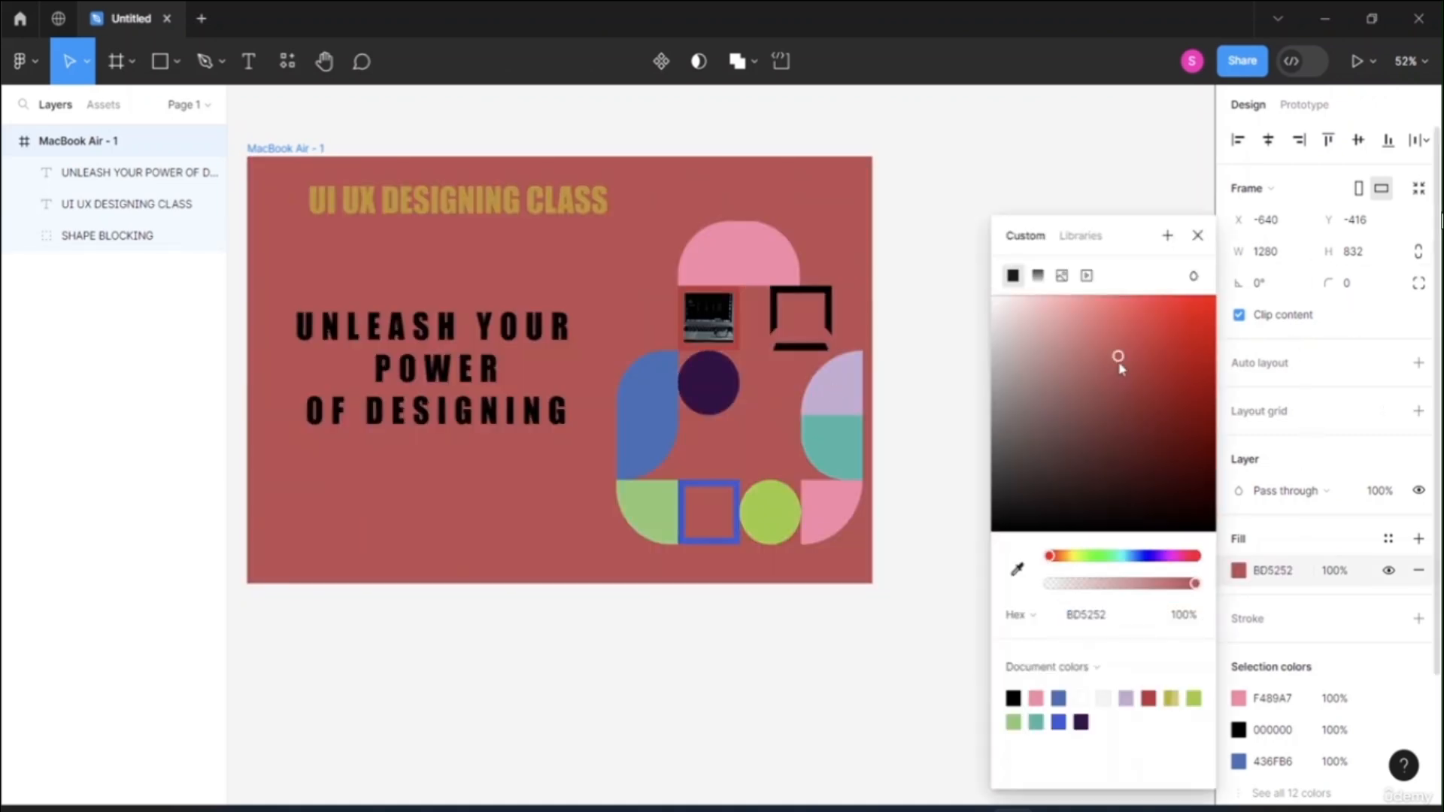
{"action": "left_click", "coordinate": [1107, 425]}
{"action": "left_click_drag", "start_coordinate": [1107, 425], "coordinate": [1002, 314]}
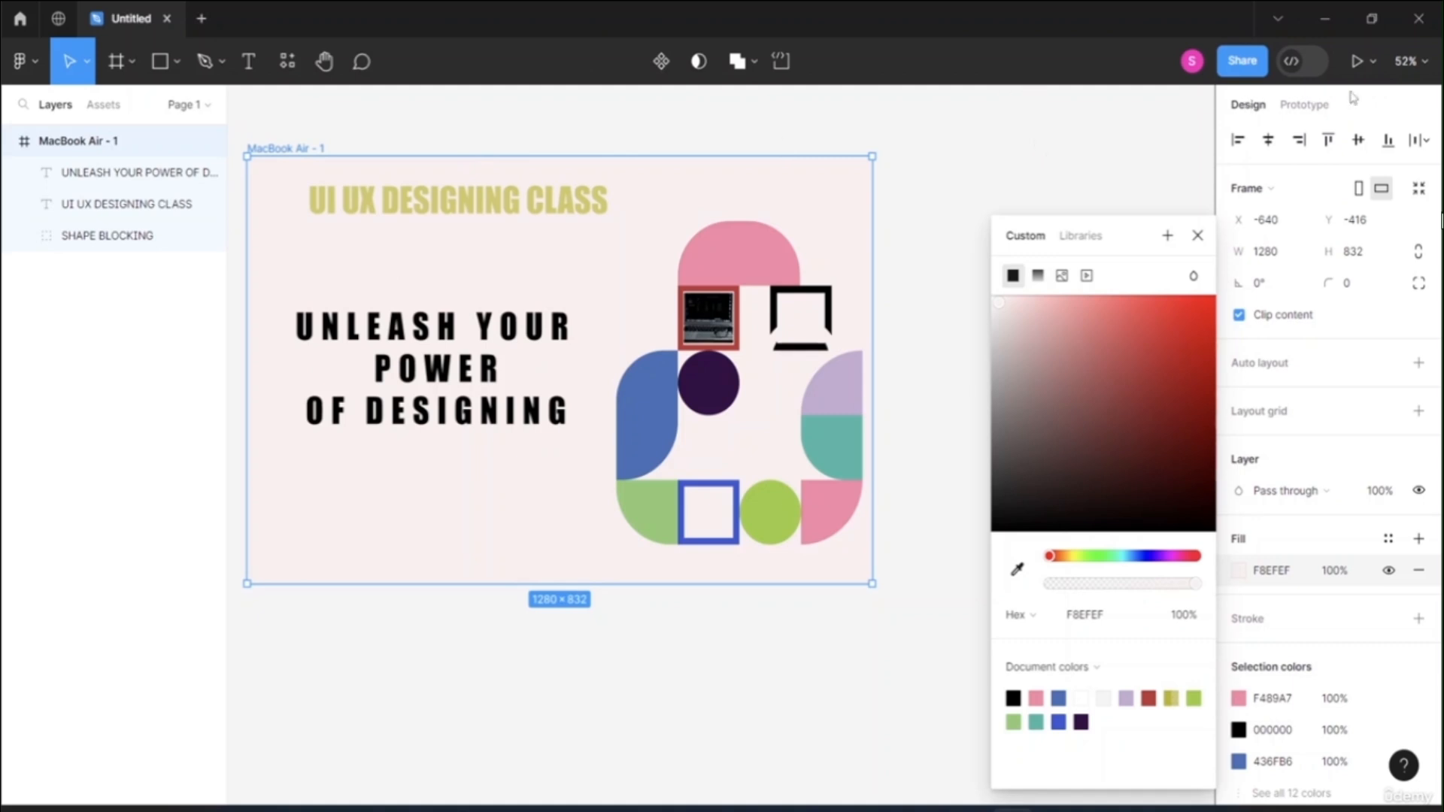
- Show the prototype options for the MacBook Air - 1 frame
{"action": "left_click", "coordinate": [1305, 107]}
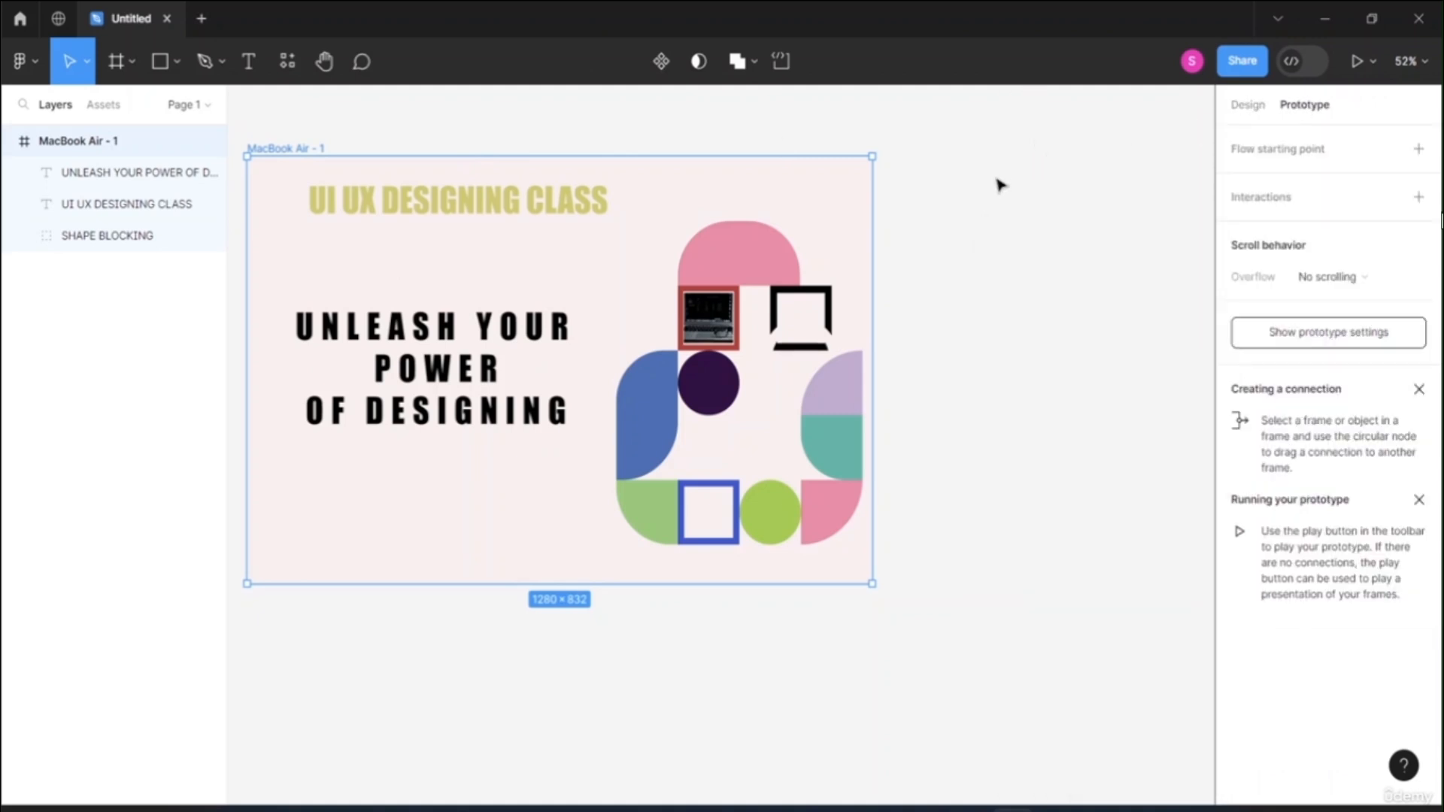